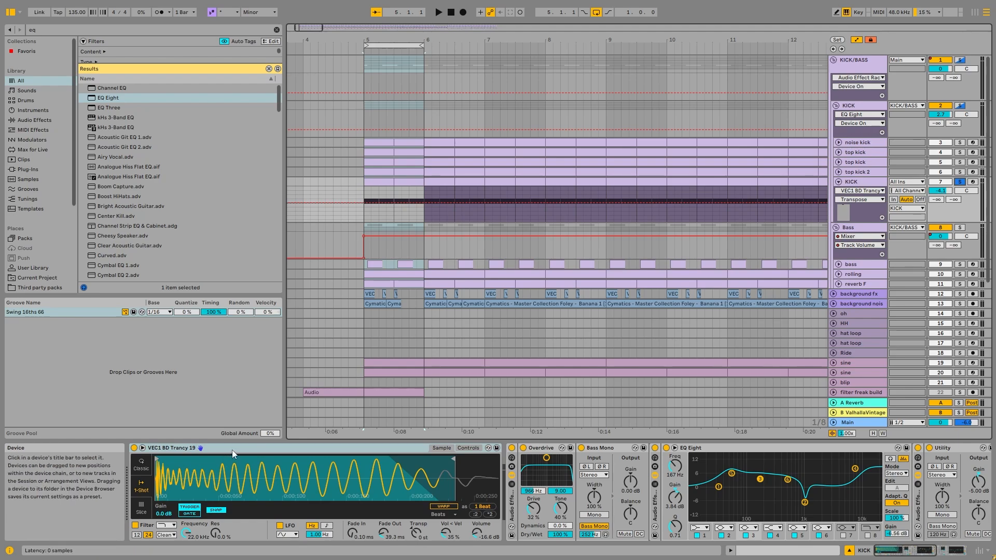
Bypass all the effect racks and the final EQ Eight on the KICK track and bring the whole device chain into view
click(233, 449)
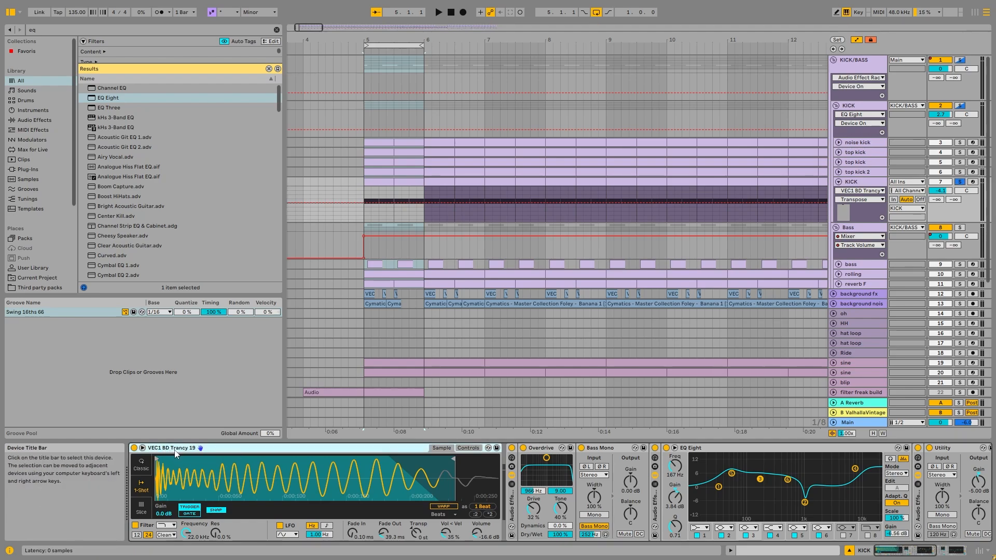
click(512, 448)
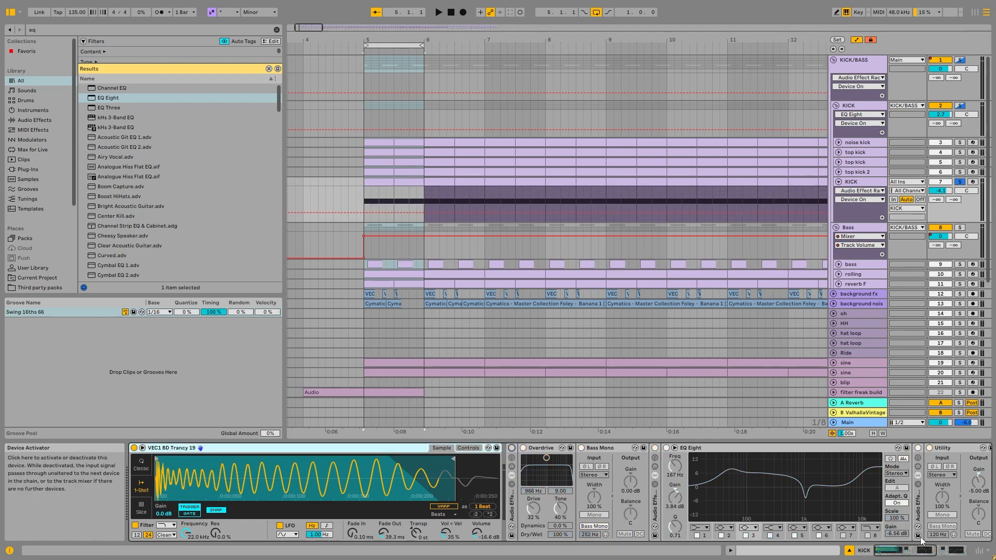
scroll(511, 452, down, 5)
scroll(510, 452, up, 5)
click(374, 179)
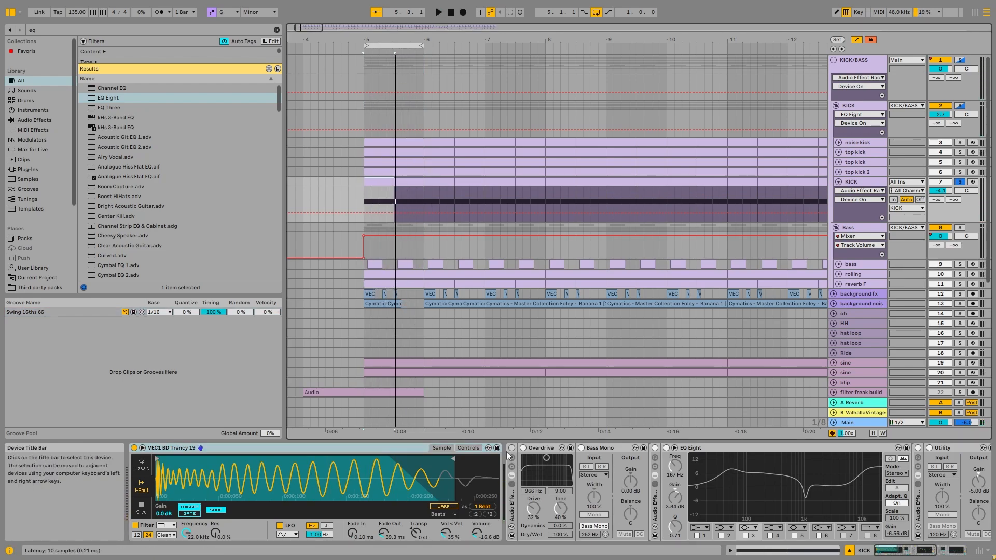
scroll(507, 455, down, 5)
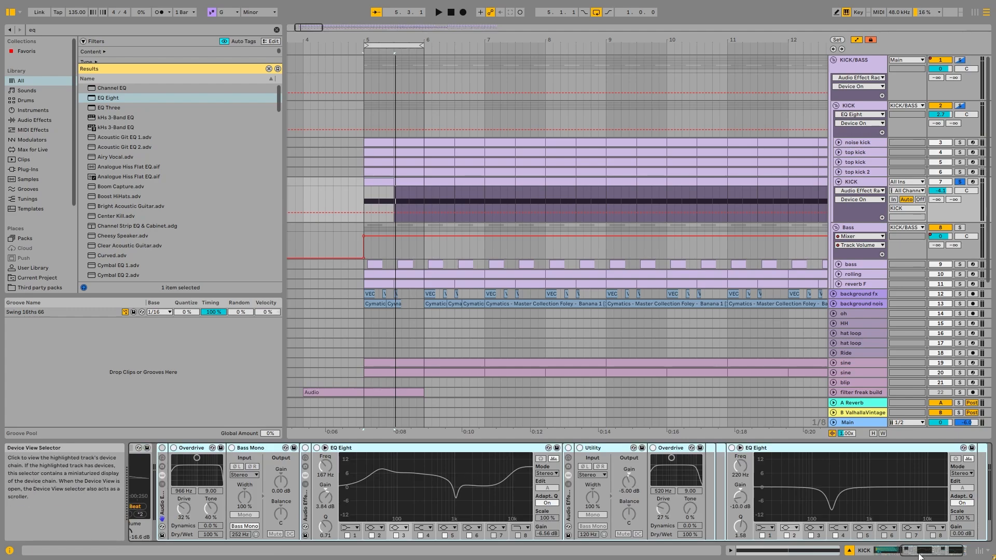
drag(919, 553, 915, 553)
Activate the first two effect racks on the KICK track, with the Utility/Overdrive rack and the final EQ Eight bypassed
click(201, 449)
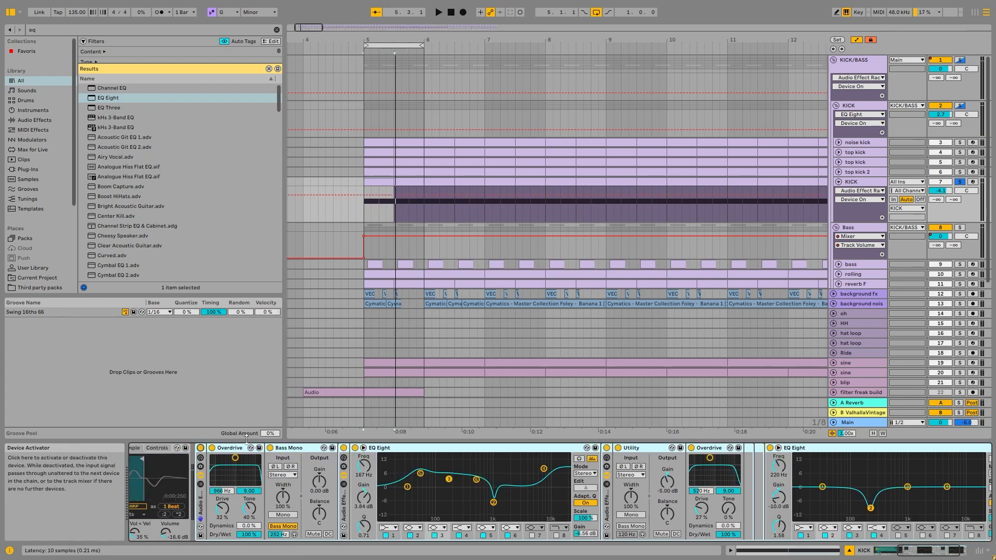
click(826, 451)
click(745, 448)
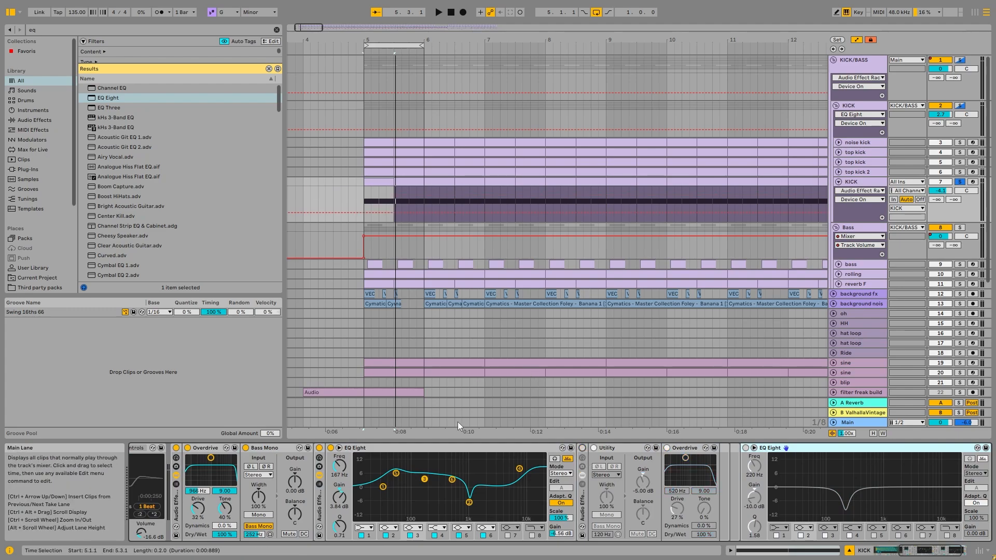
Audition the kick with the second rack's EQ Eight bypassed, toggling the Overdrive/Bass Mono rack off and on
key(space)
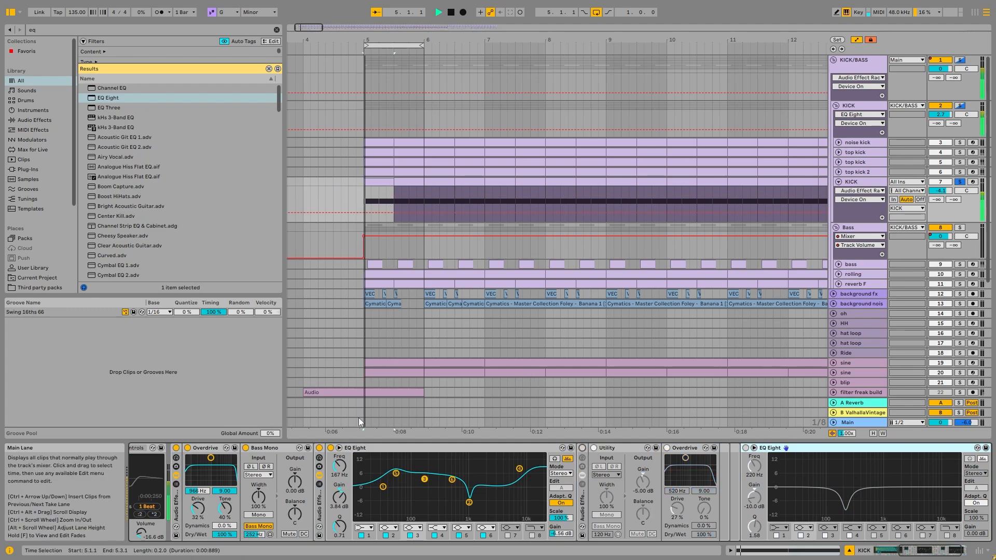
click(330, 448)
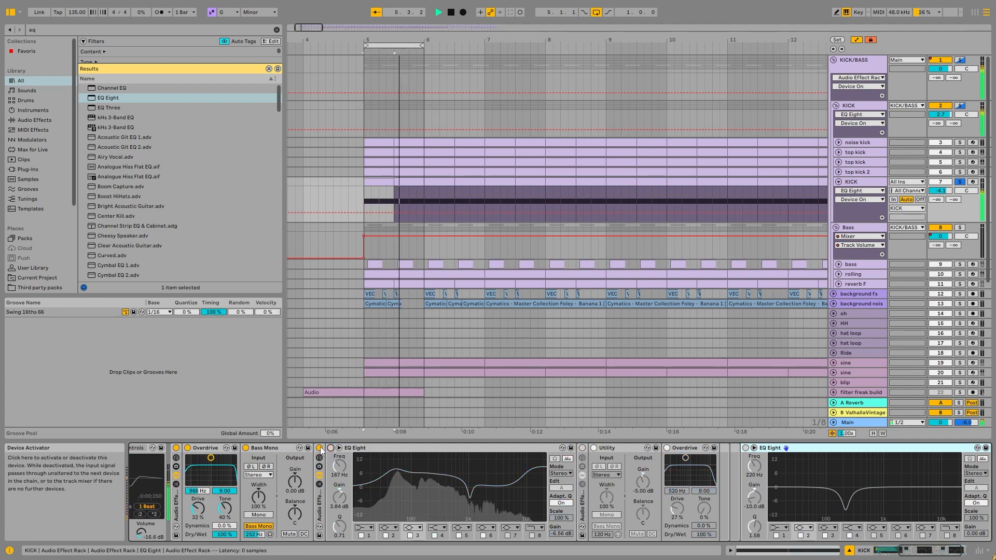
click(176, 448)
click(176, 448)
key(space)
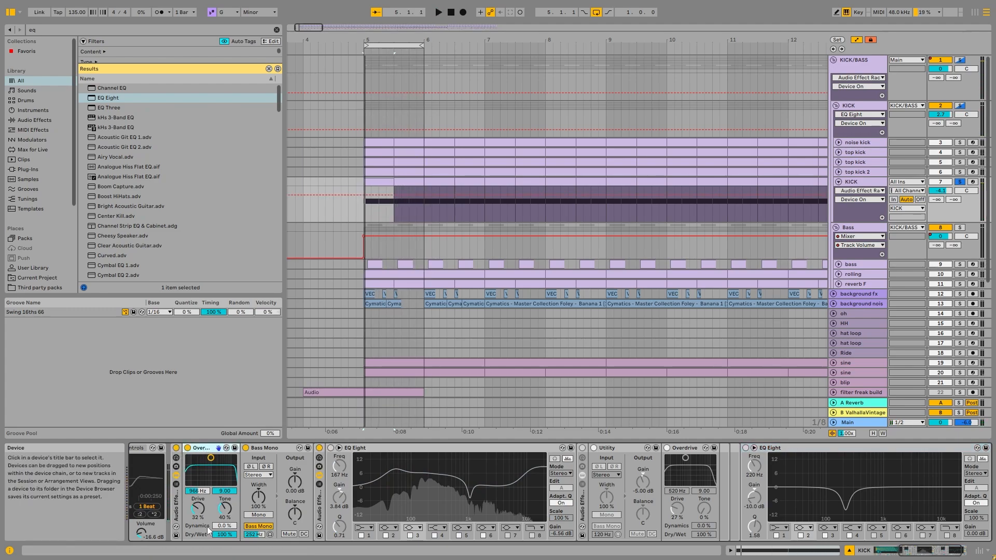
Turn the second rack's EQ Eight on and audition the kick while toggling its filter 2 off and on
click(331, 449)
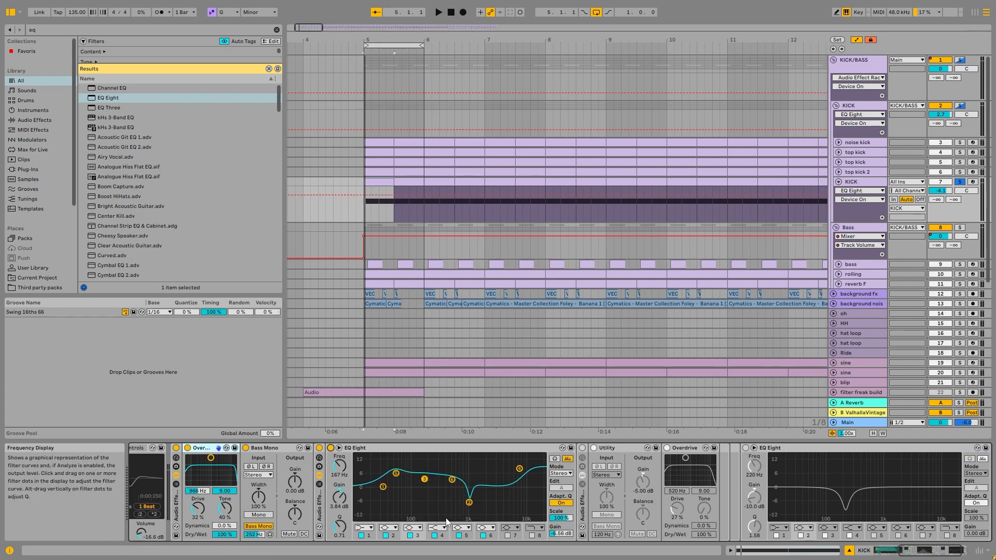
key(space)
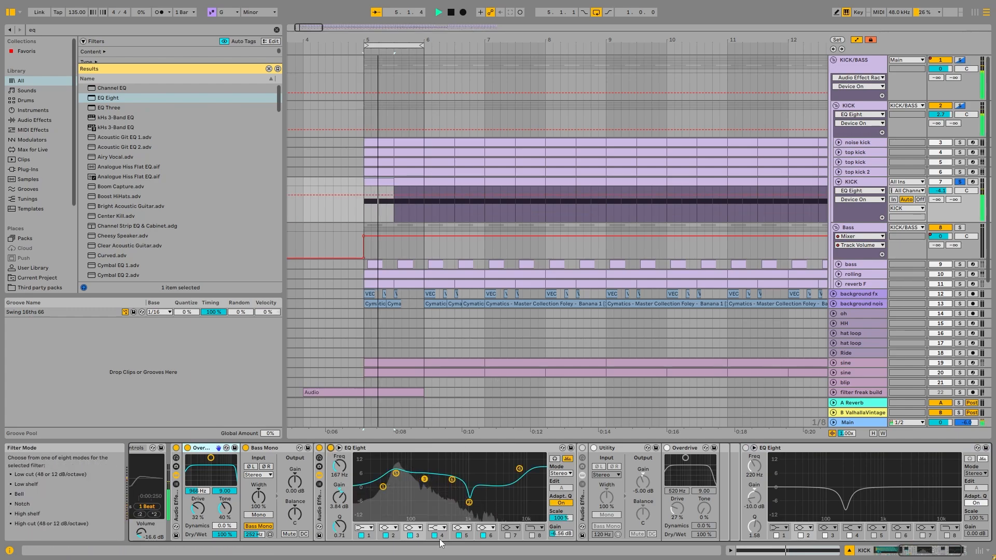
click(386, 535)
click(385, 535)
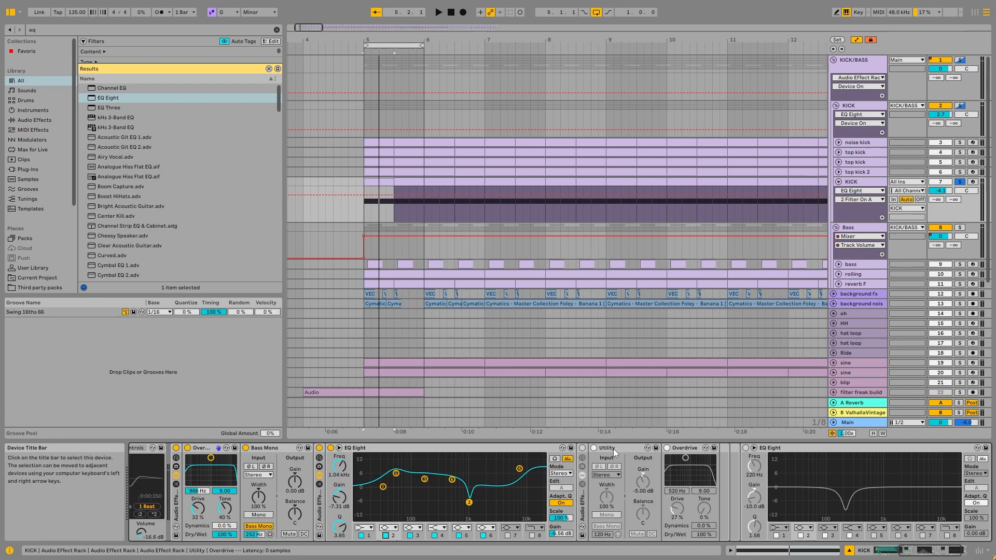
Activate the rack containing Utility and the second Overdrive, and audition the kick through it
click(582, 447)
drag(902, 550, 927, 552)
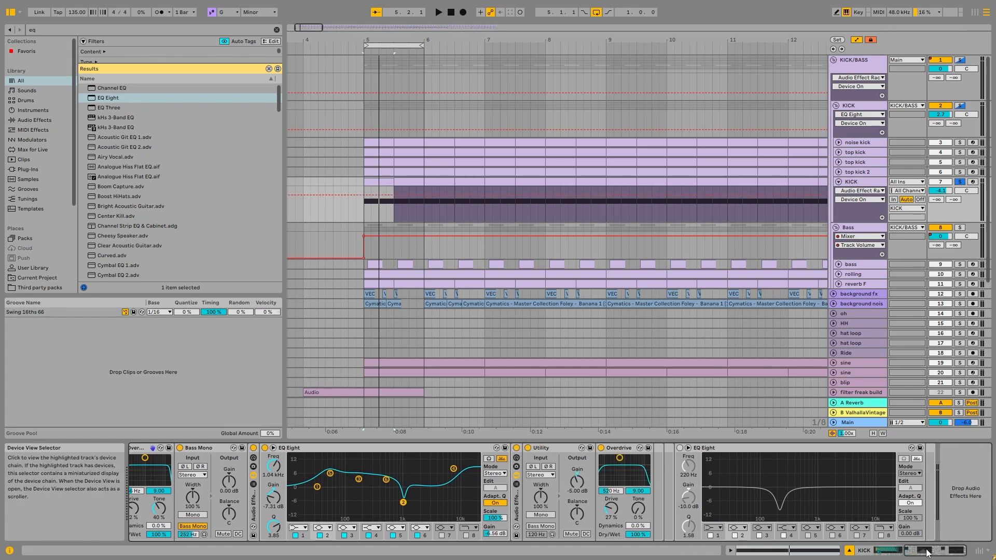
key(space)
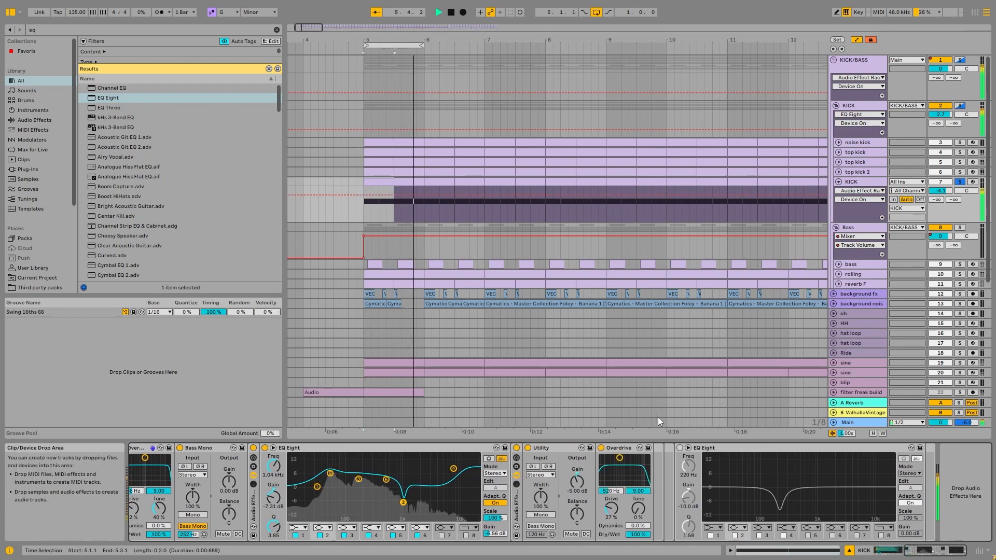
key(space)
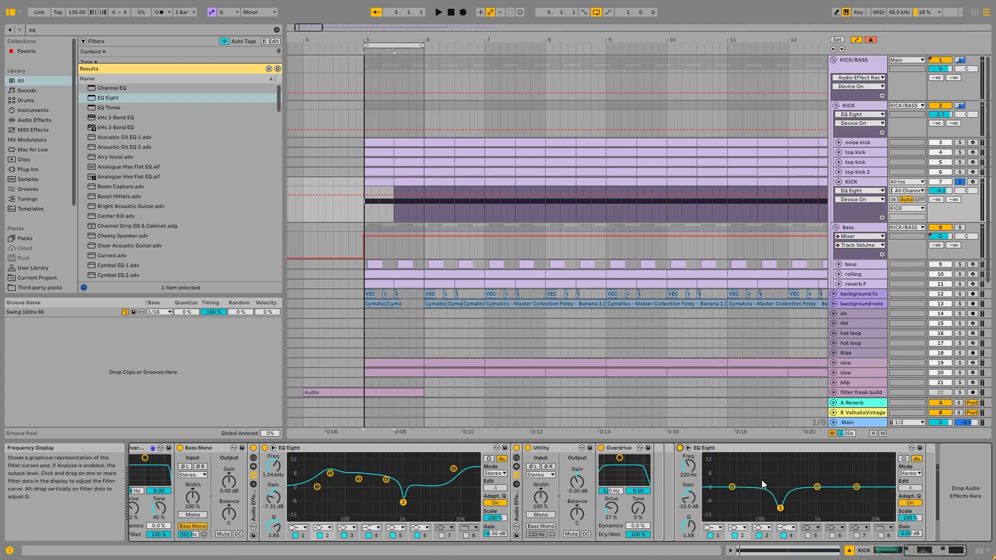
Compare the kick with the final EQ Eight off and on, and examine its curve in the expanded frequency display
key(space)
click(680, 448)
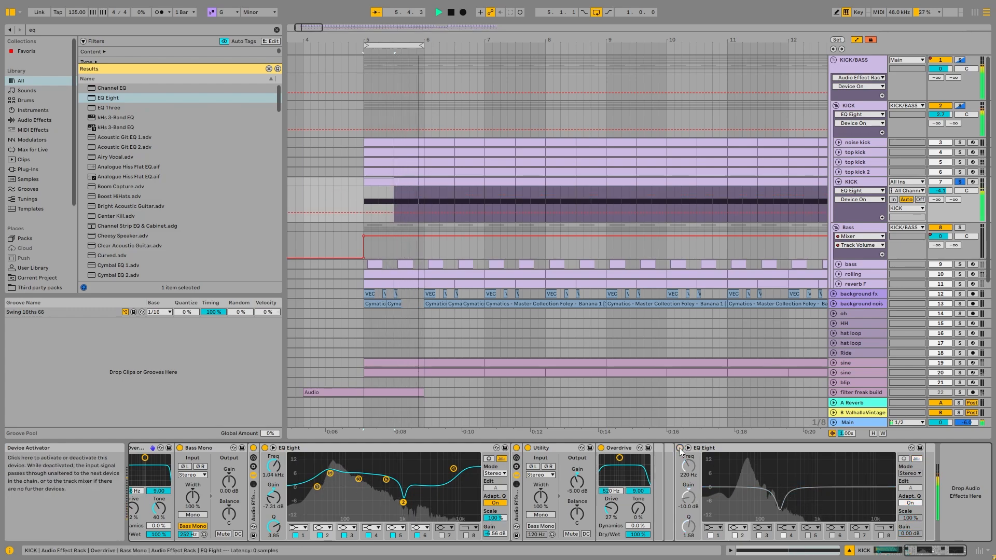
click(687, 448)
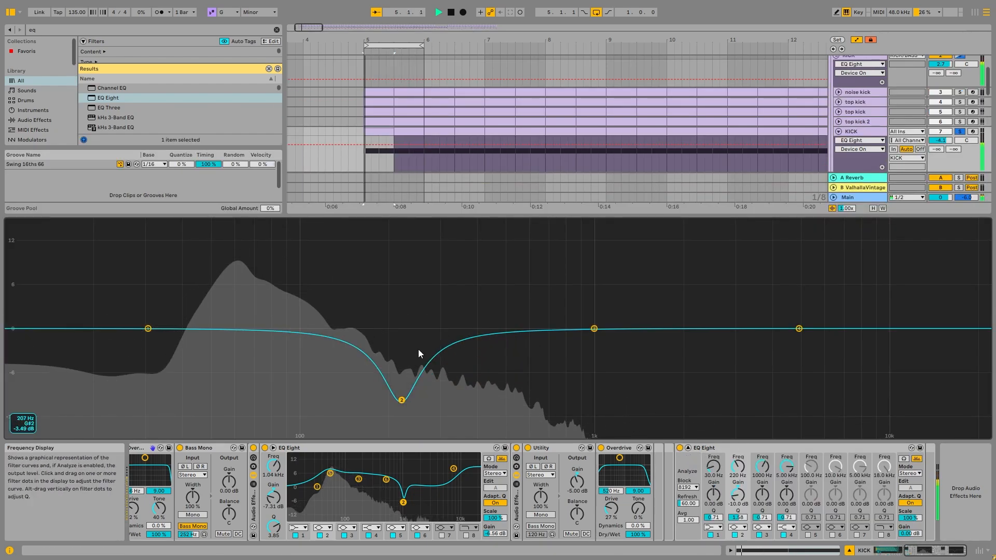
key(space)
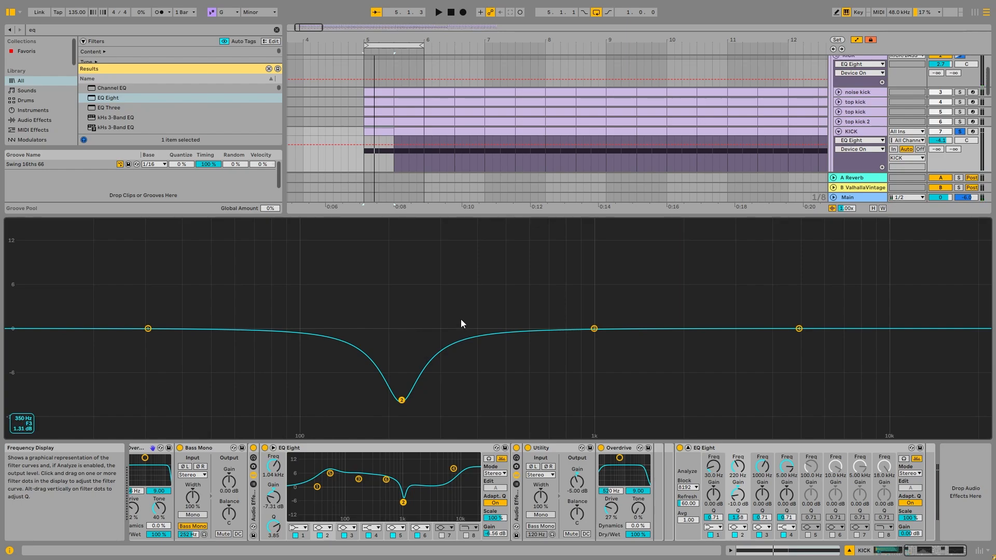
click(687, 447)
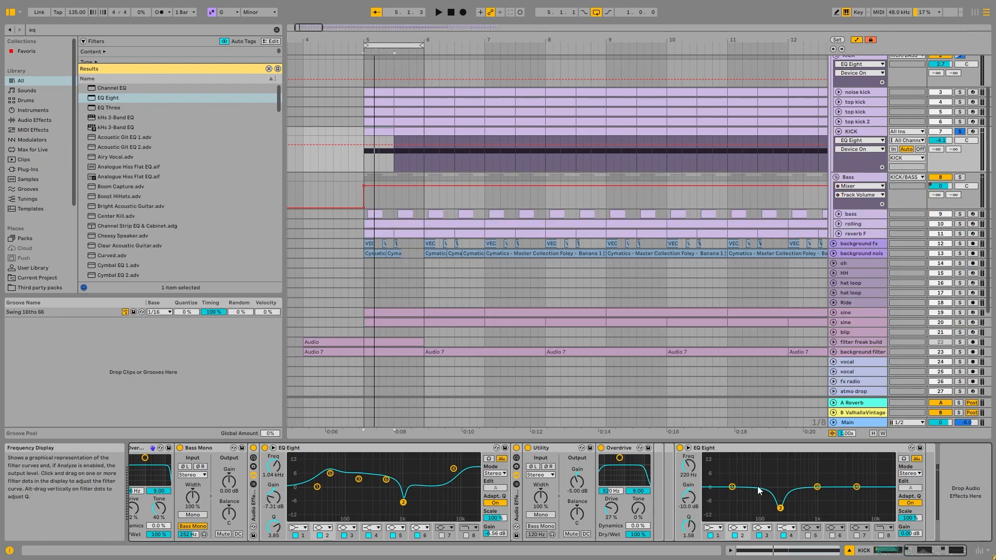
Fold the KICK track, then solo the KICK group with its noise kick and both top kick layers muted
click(853, 132)
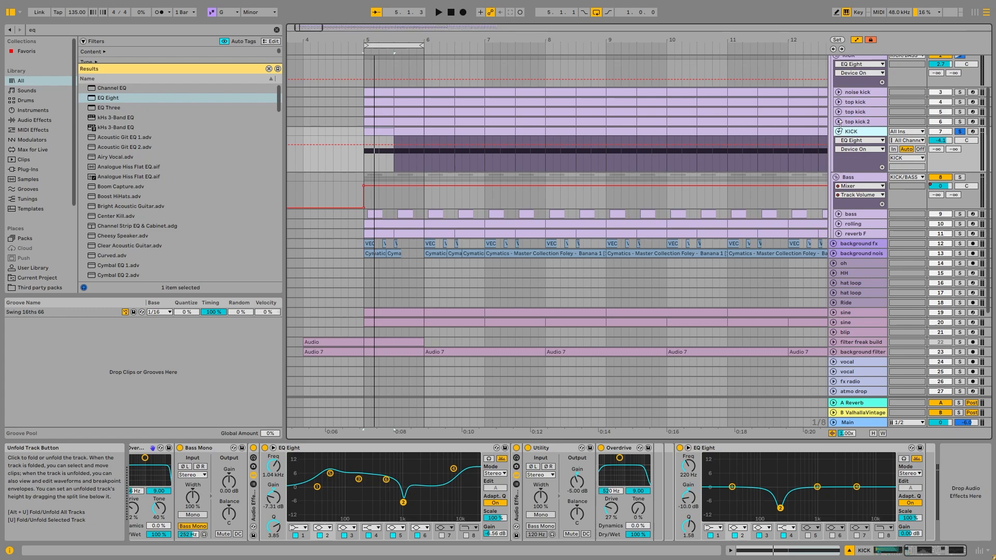
click(839, 132)
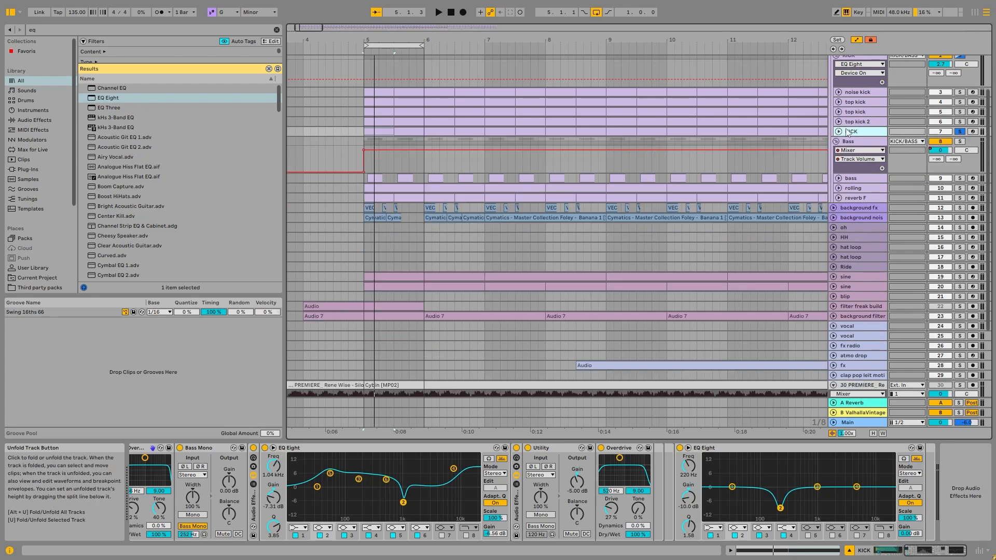
scroll(963, 113, up, 3)
click(960, 106)
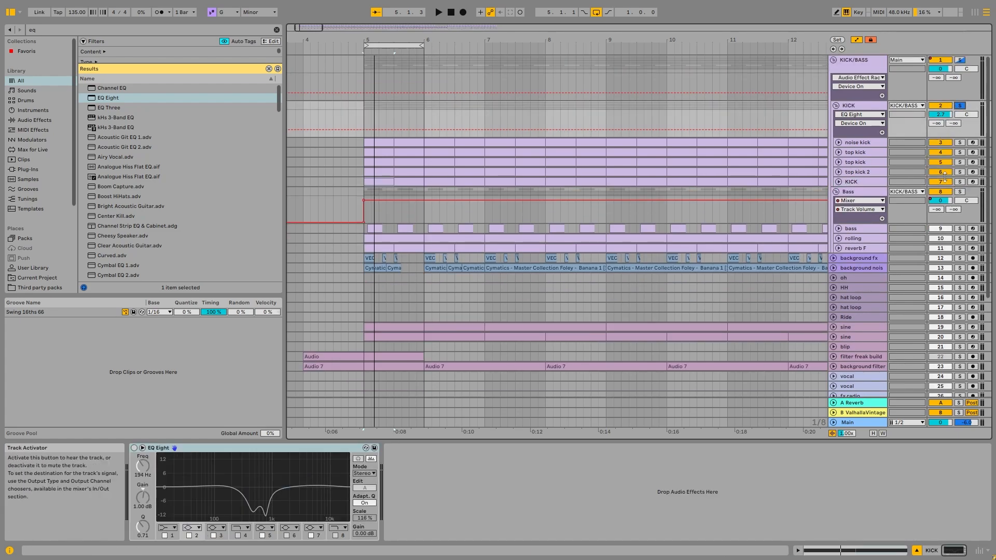
drag(945, 174, 945, 162)
key(space)
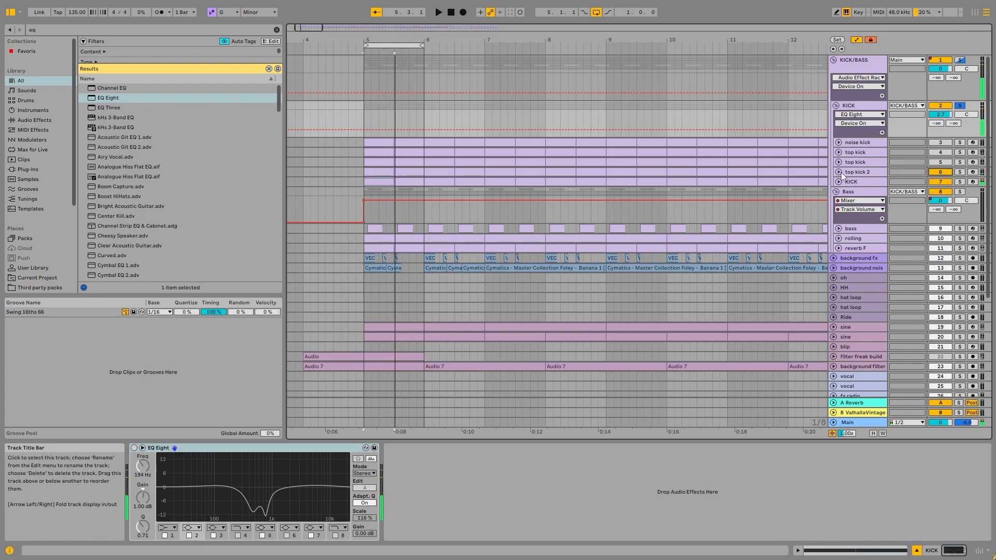
Unfold top kick 2, compare the kick without this layer and with it soloed, and examine its device chain
click(939, 172)
click(839, 172)
click(869, 173)
key(space)
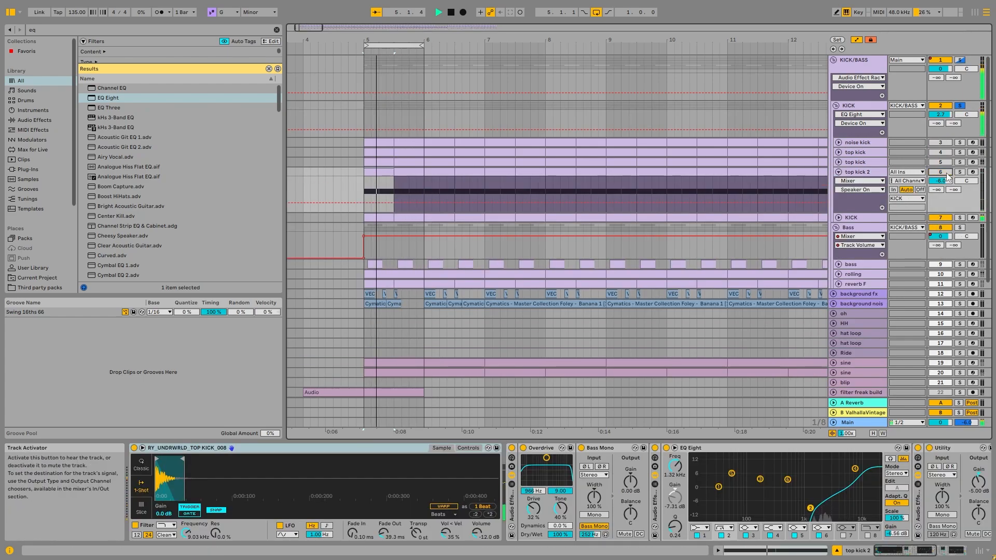
key(space)
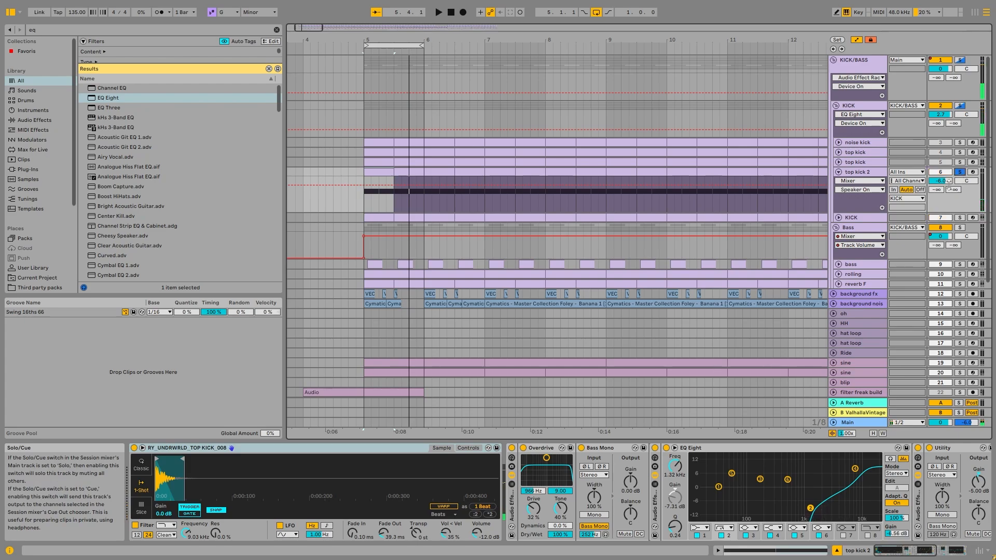
key(space)
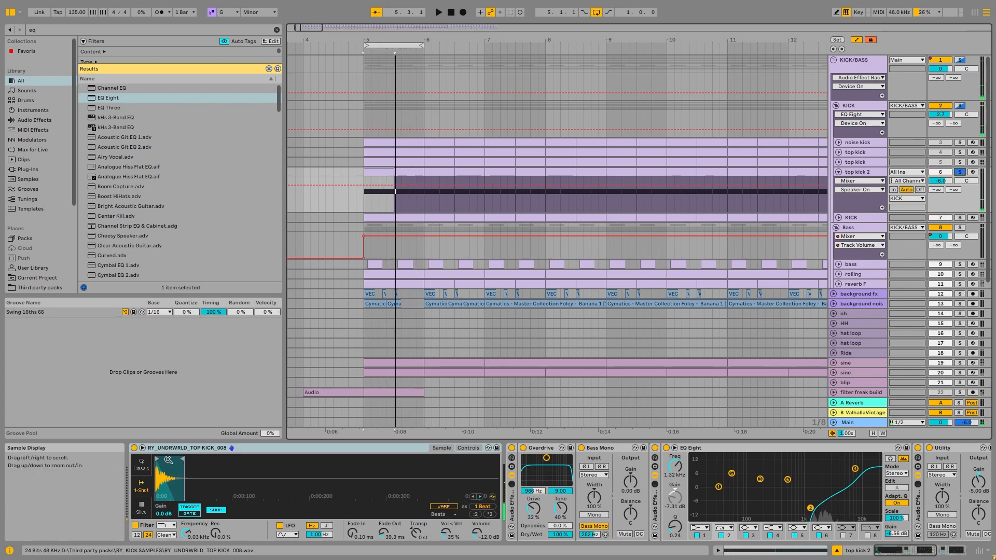
key(space)
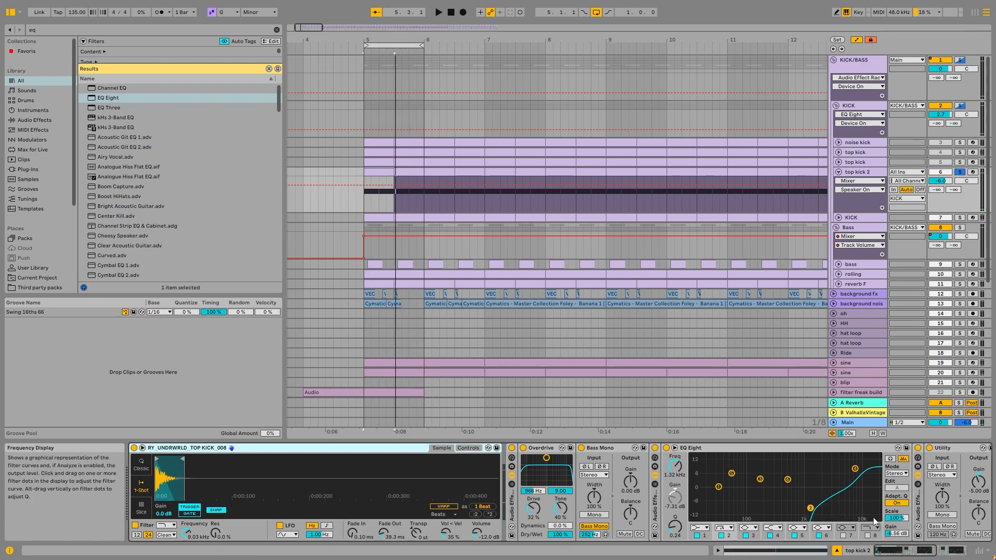
drag(902, 551, 933, 550)
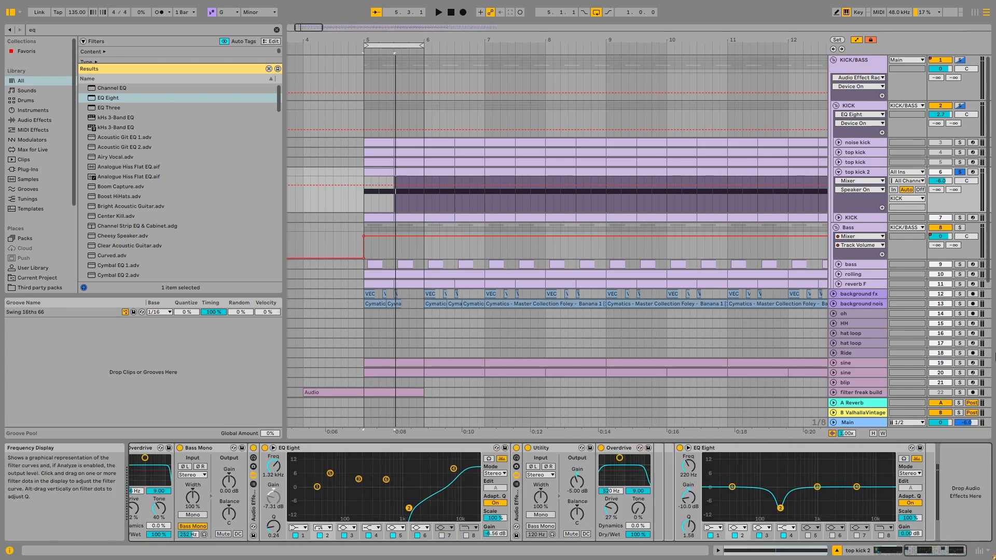
Unfold the top kick on track 5 in place of top kick 2, and audition it soloed and within the KICK group
click(860, 171)
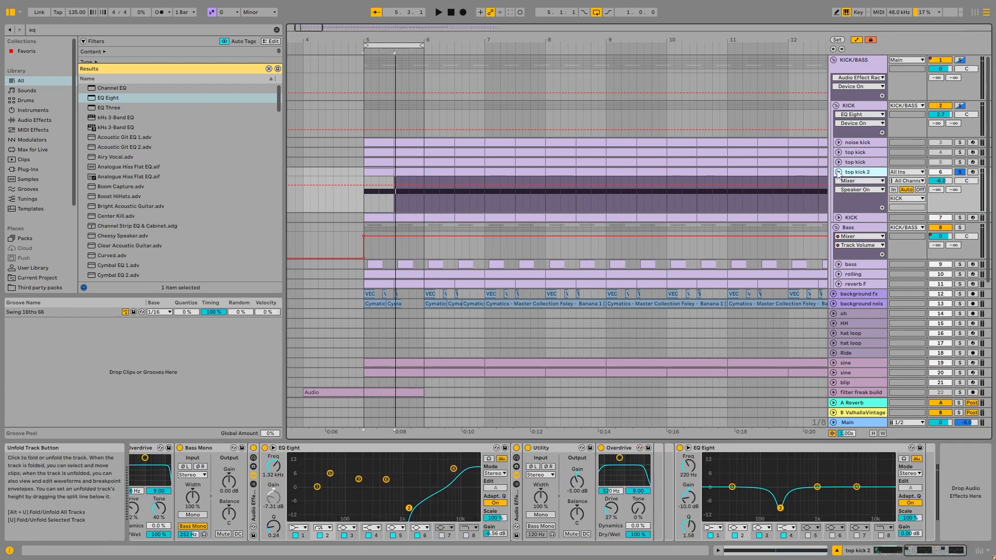
click(839, 172)
click(839, 162)
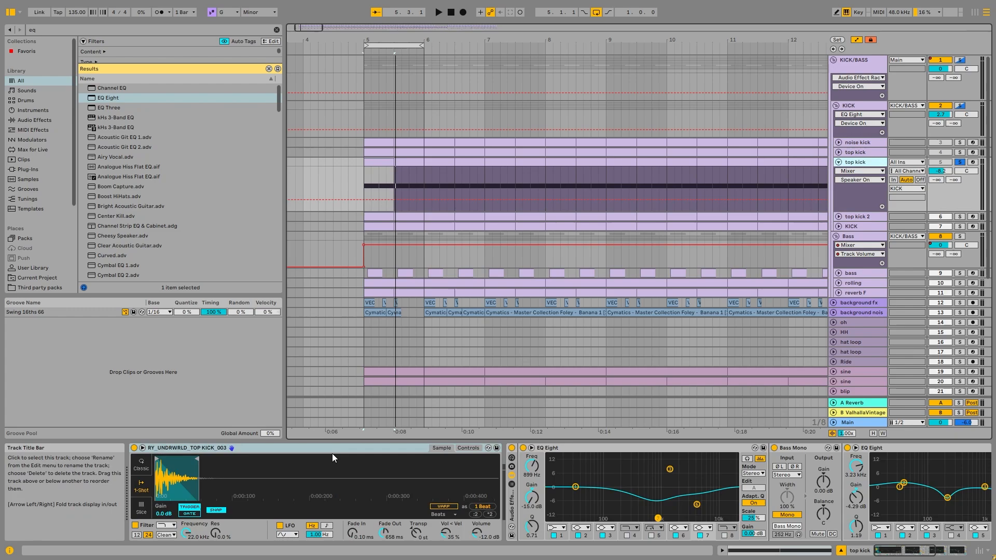
key(space)
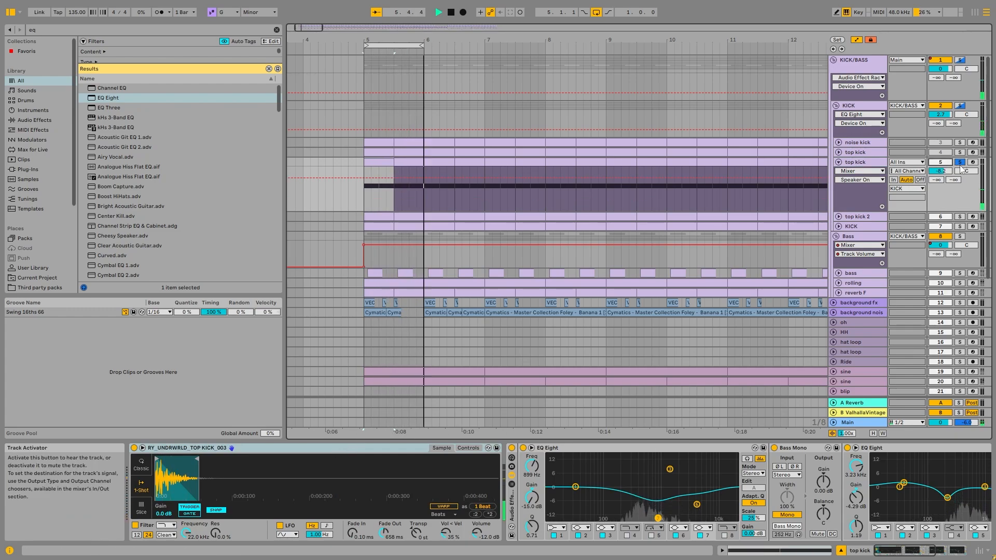
click(960, 106)
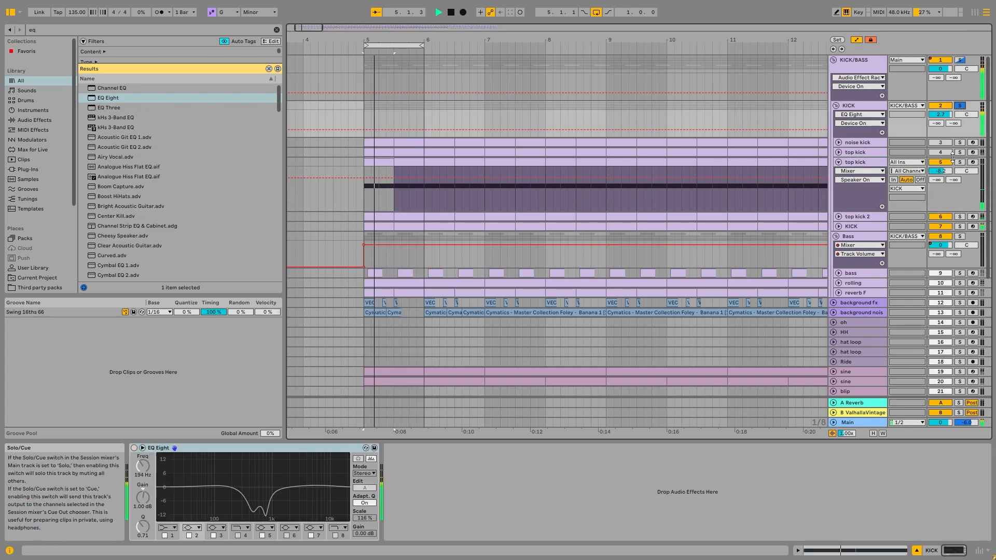
key(space)
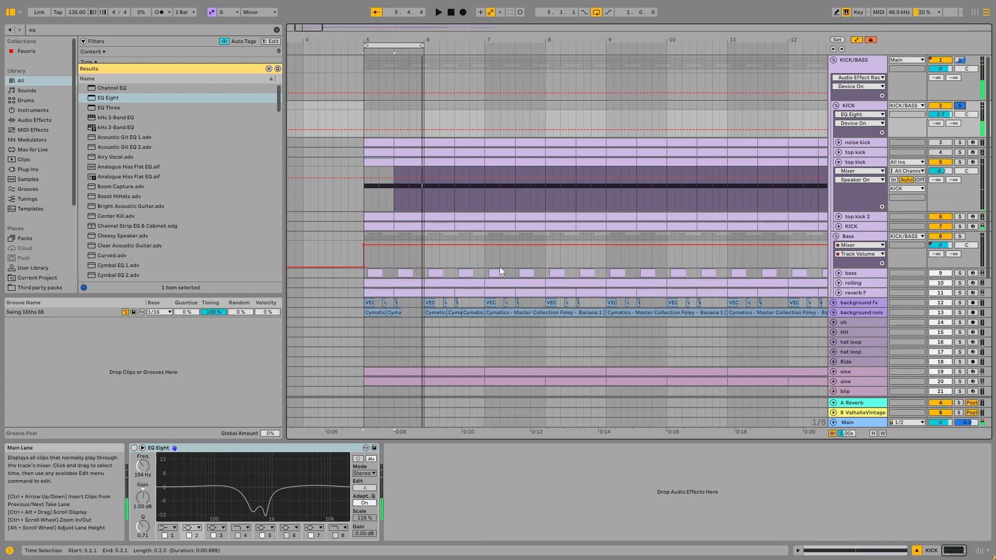
Unfold and activate the top kick on track 4, folding track 5, and audition it in the KICK group and soloed
click(855, 162)
click(838, 162)
click(838, 153)
click(940, 153)
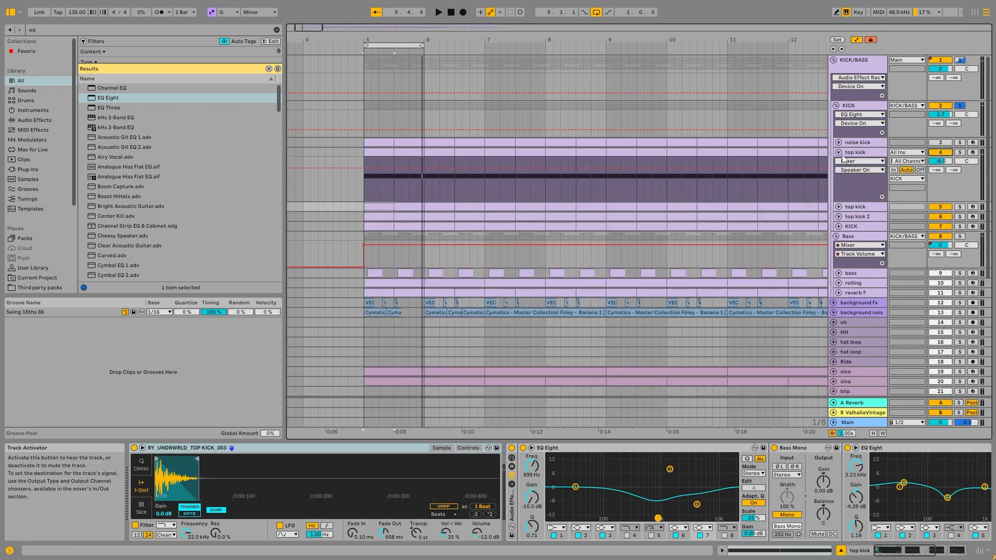
click(856, 152)
key(space)
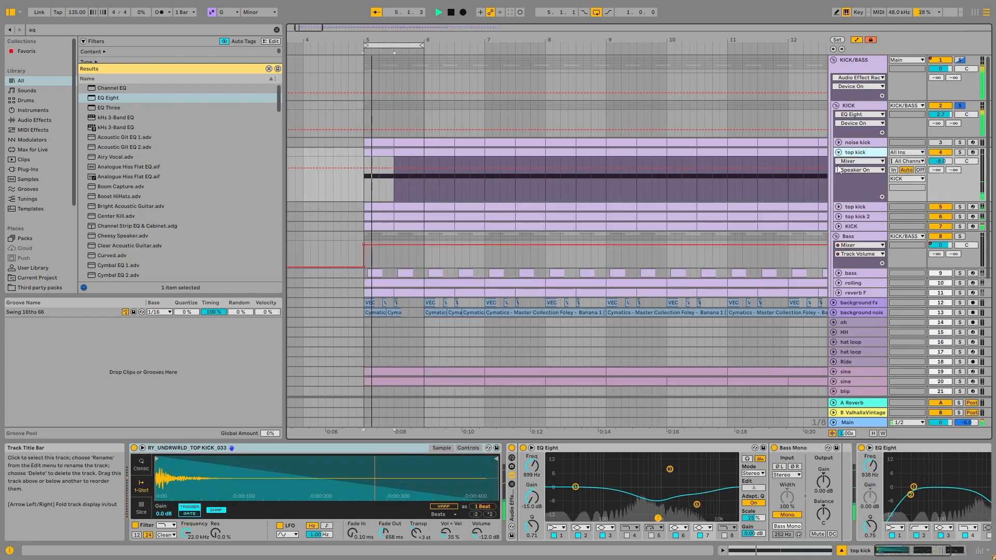
click(959, 152)
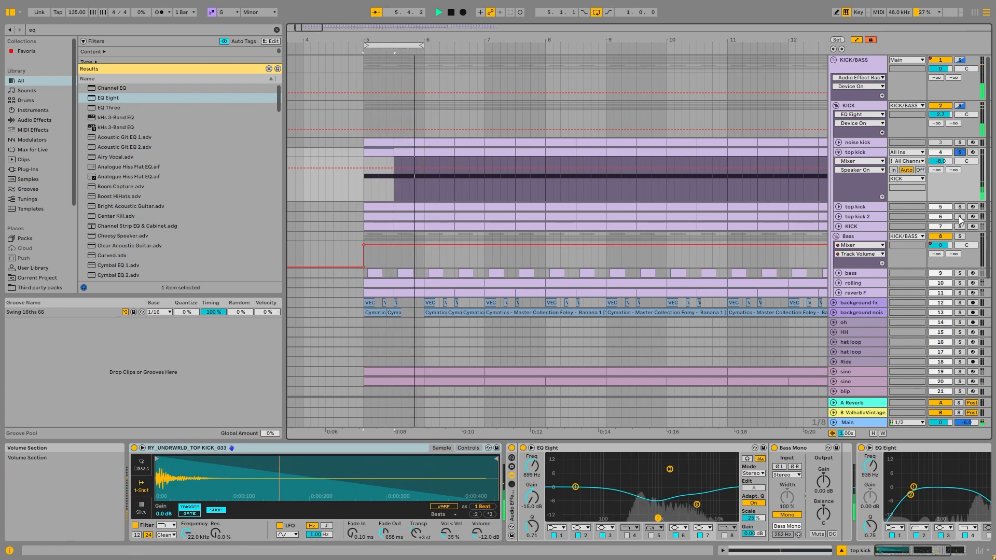
Audition the soloed top kick on track 4 with its last EQ Eight bypassed, and switch that EQ back on
click(960, 207)
click(960, 217)
click(960, 152)
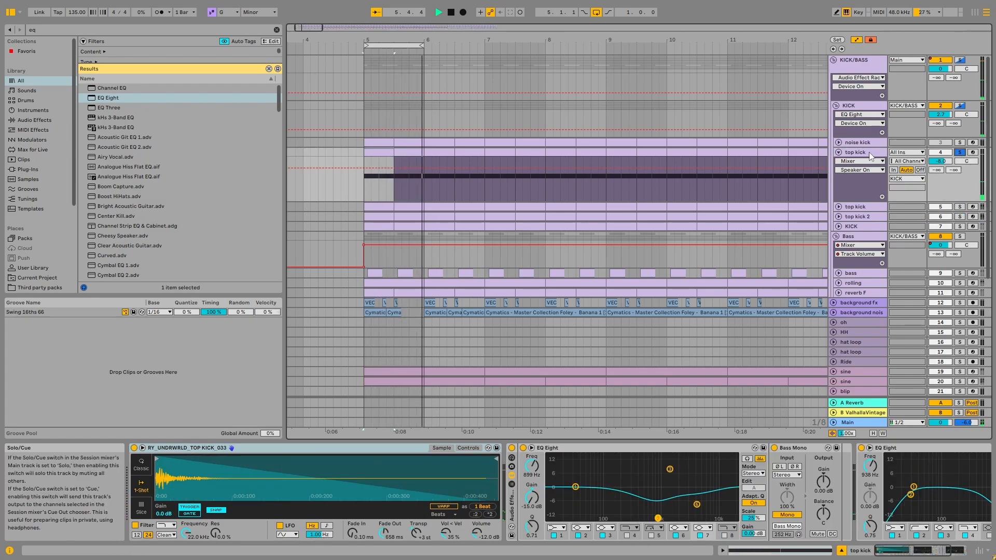
key(space)
scroll(732, 516, right, 3)
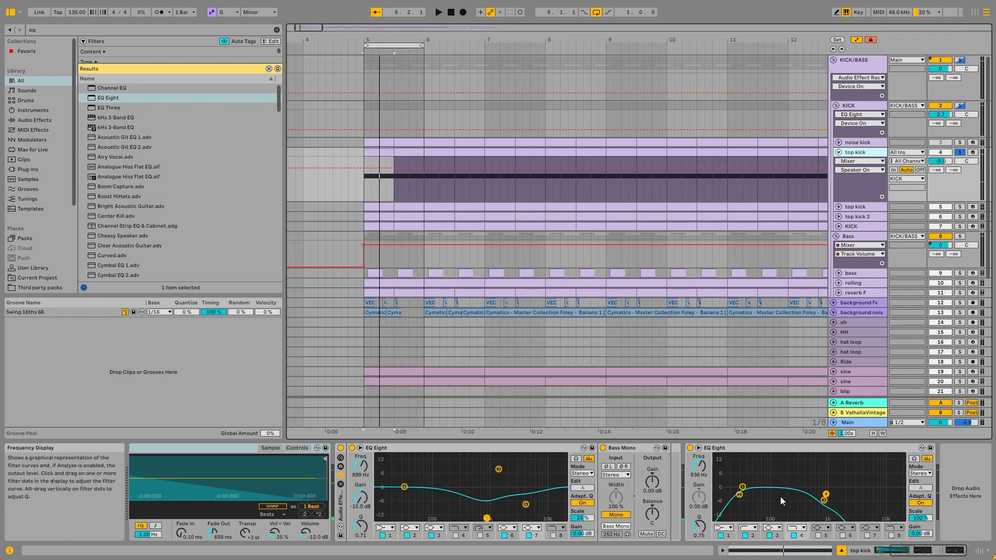
key(space)
click(689, 447)
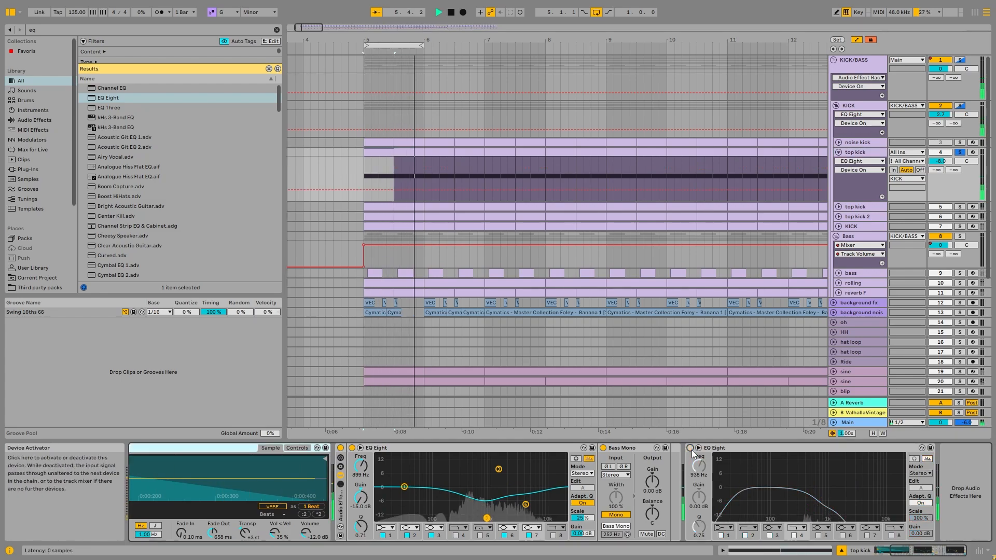
key(space)
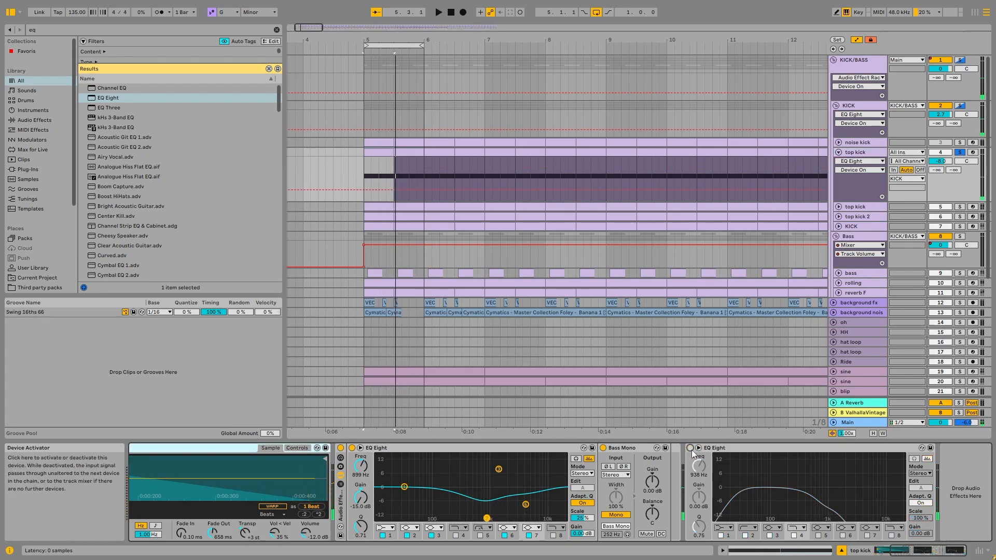
click(690, 449)
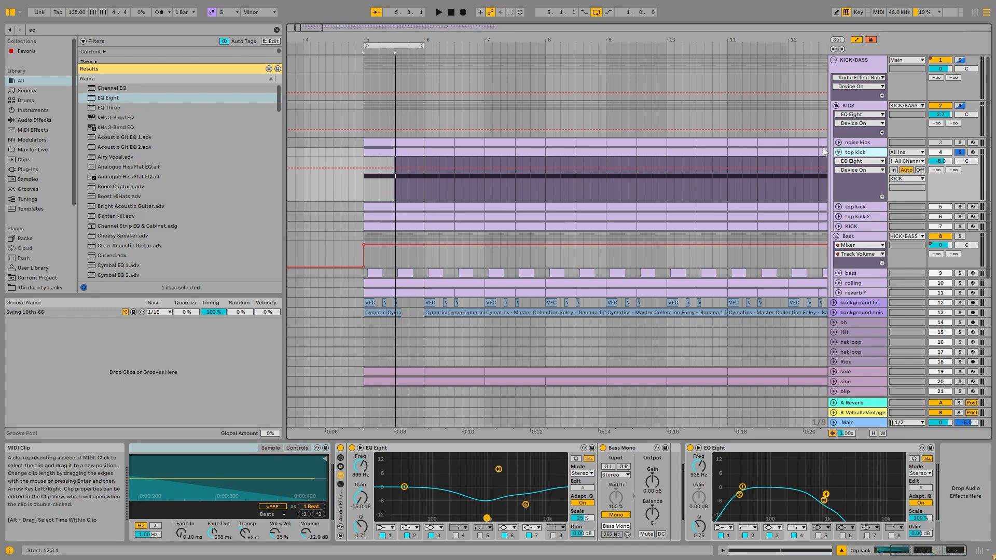
Fold the top kick, solo the KICK group, and switch on the group's EQ Eight during playback
click(877, 108)
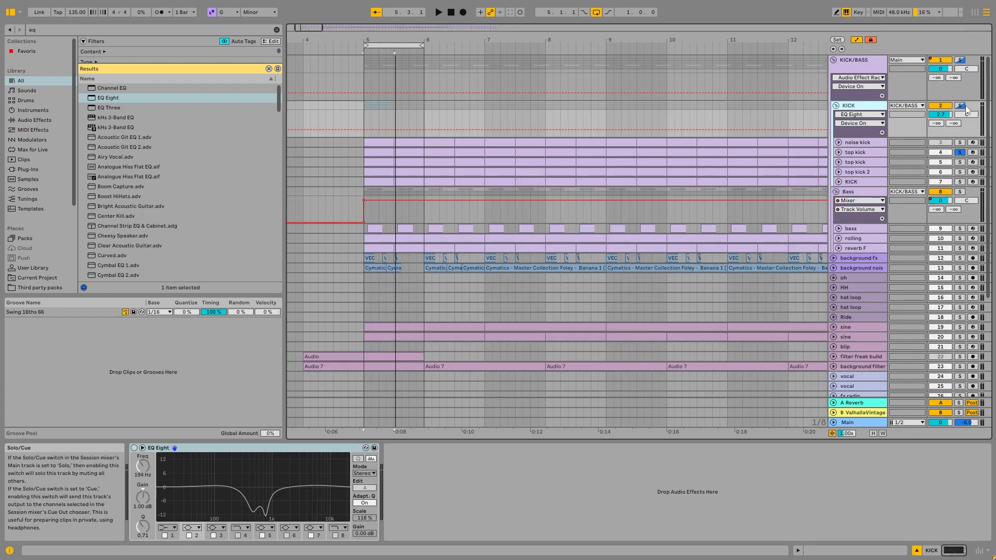
key(space)
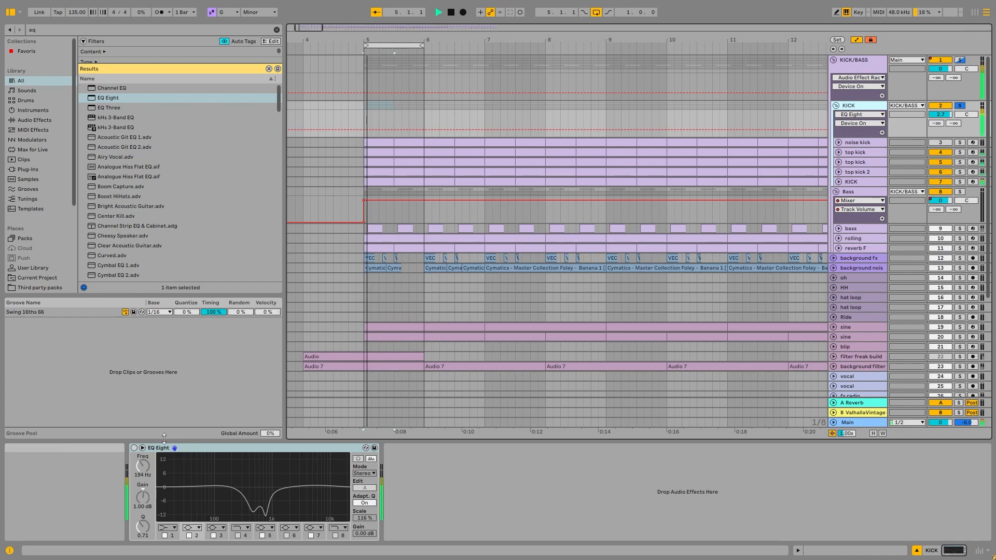
click(134, 448)
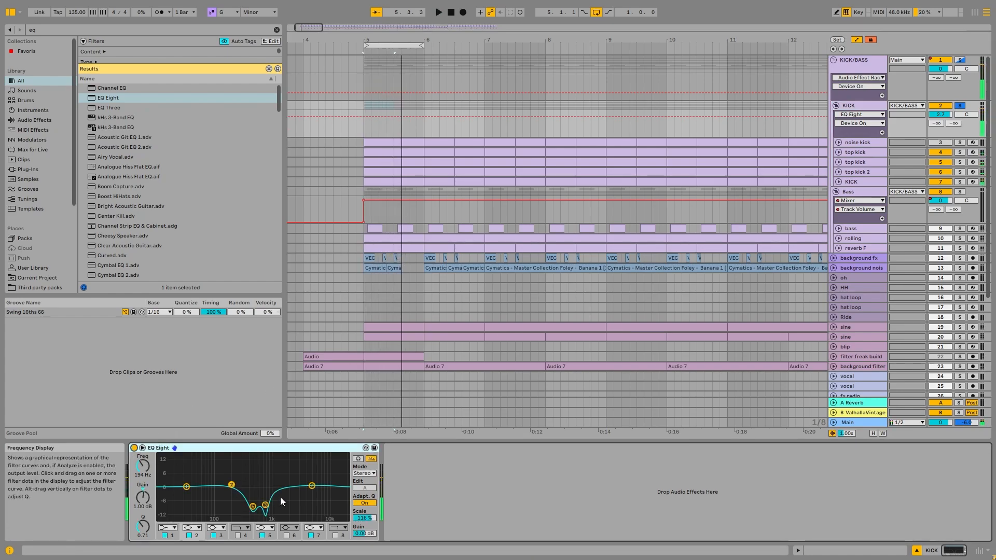
key(space)
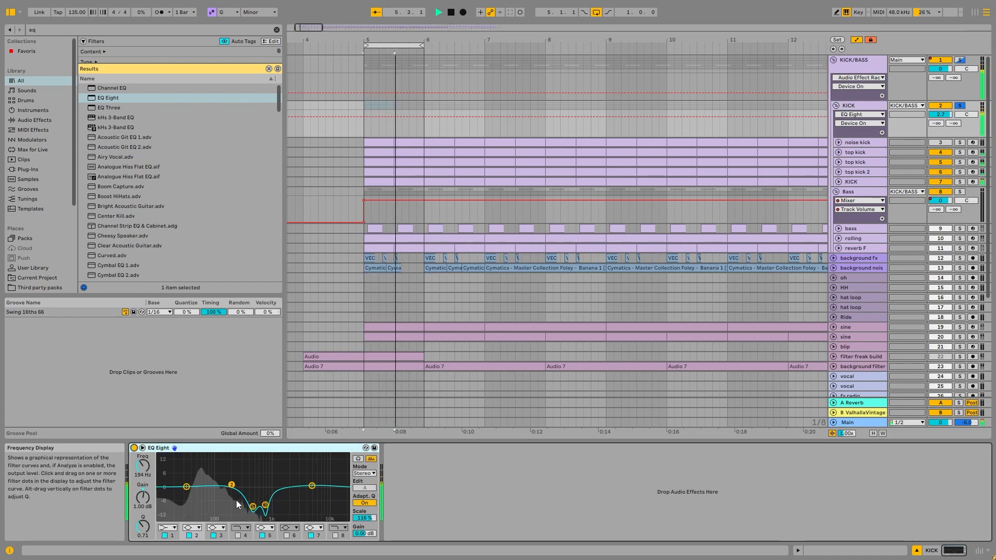
Examine the KICK group's EQ Eight curve in the enlarged display while auditioning the group, and restore the compact view
double_click(251, 471)
key(space)
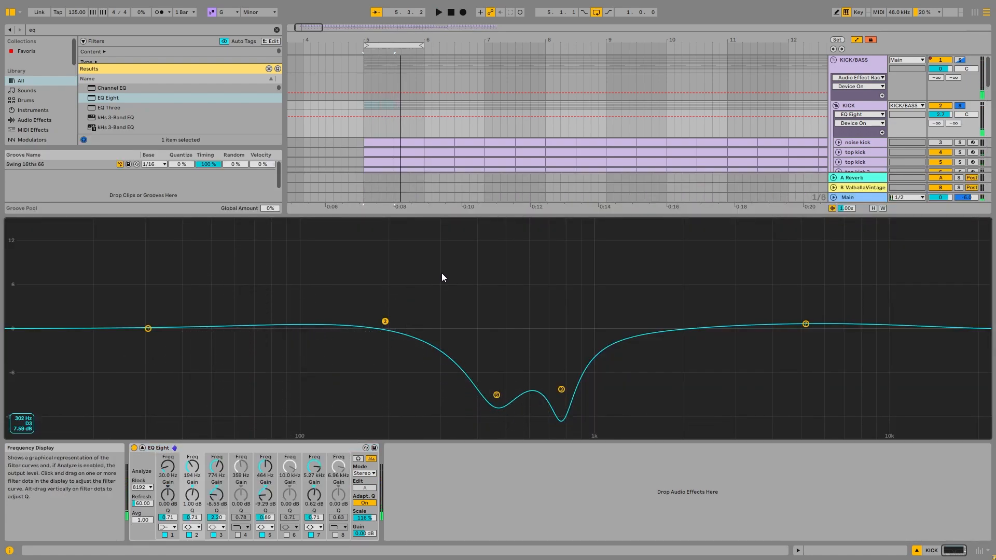
double_click(441, 273)
double_click(253, 468)
key(space)
double_click(483, 276)
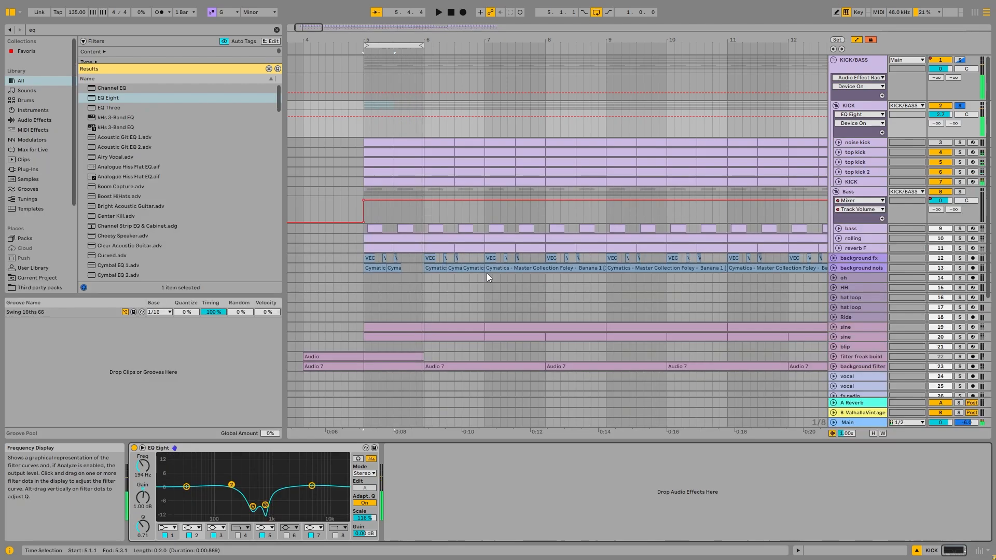
key(space)
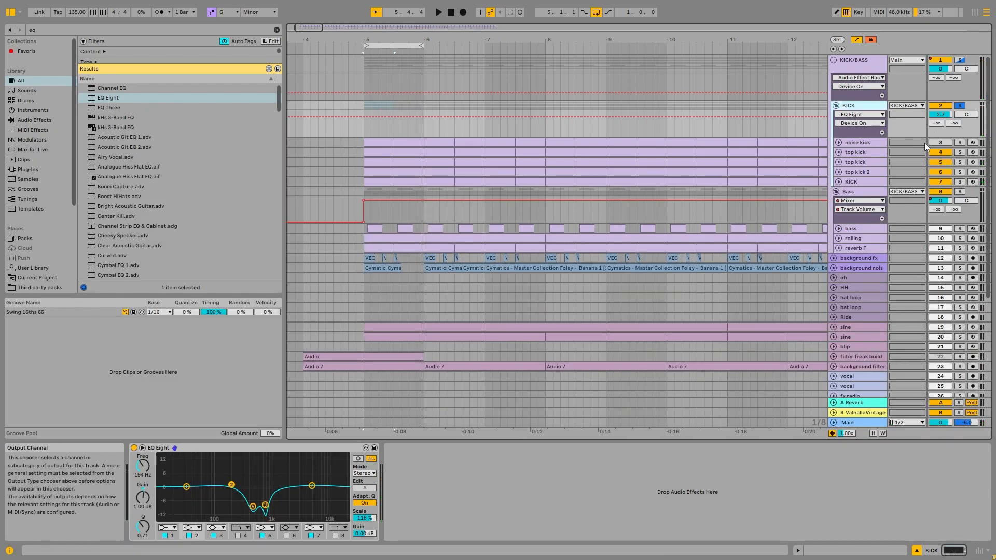
Unfold and activate the noise kick, audition it within the KICK group, and display its device chain
double_click(867, 141)
click(940, 142)
key(space)
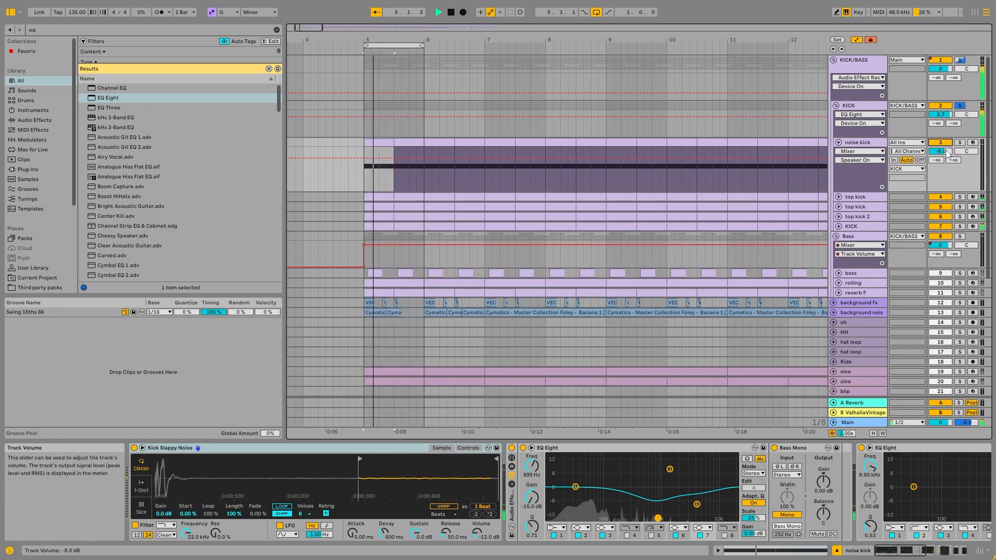
key(space)
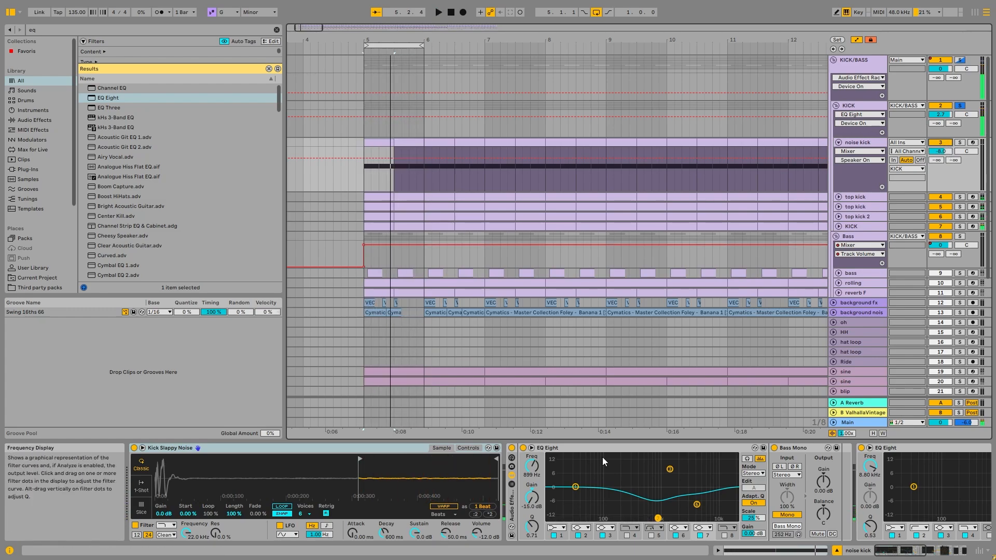
click(920, 555)
click(869, 62)
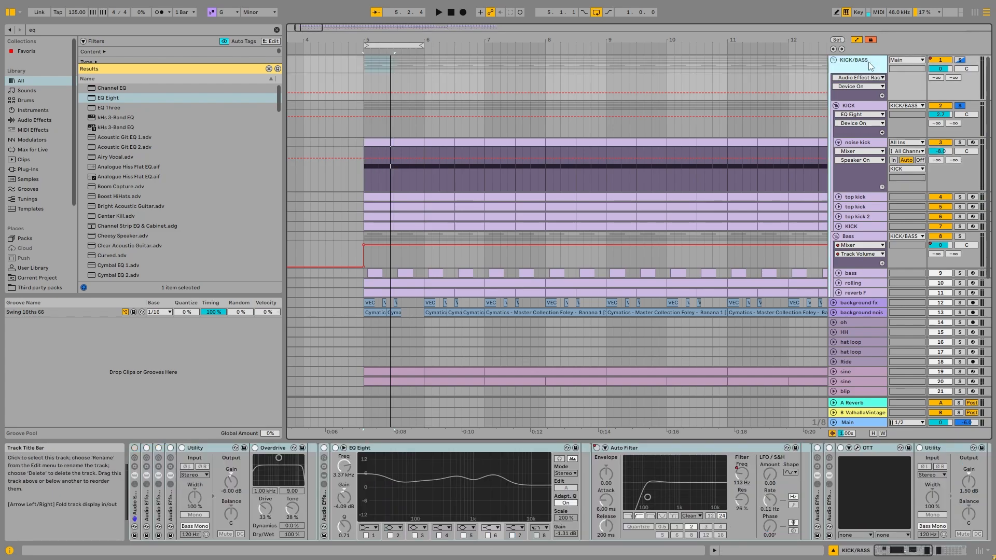
click(872, 141)
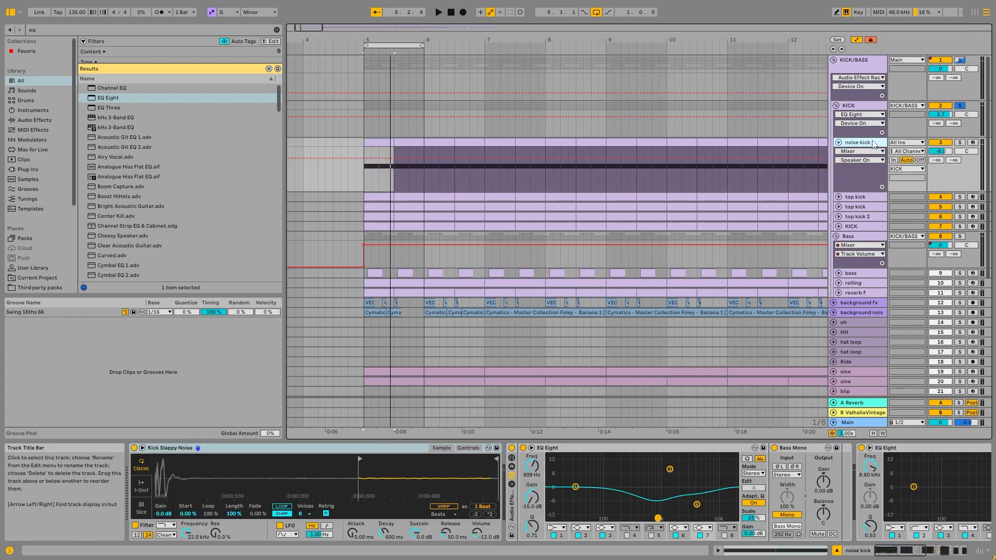
Solo the noise kick, raise its volume to 6.0 dB, and audition its chain with Echo bypassed
click(959, 142)
drag(939, 151, 939, 124)
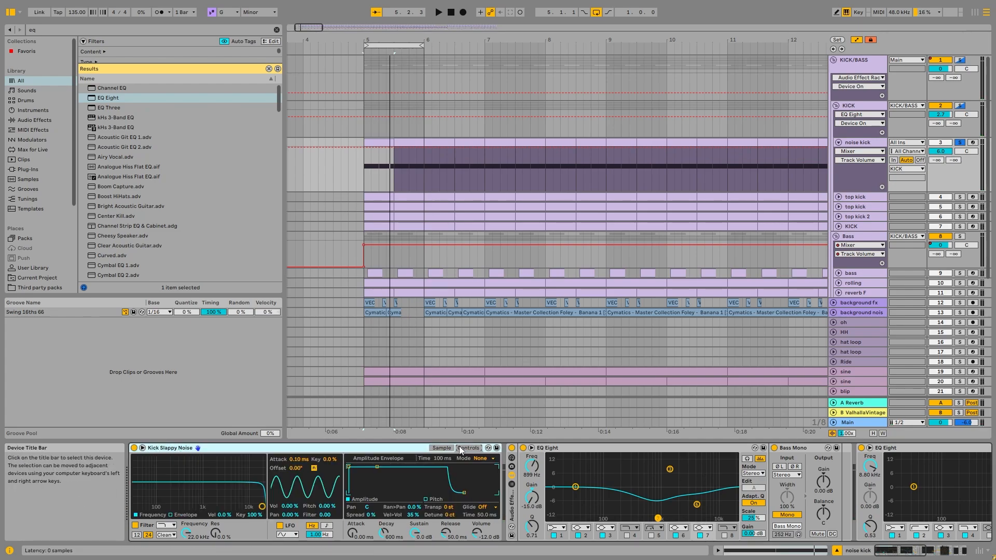
click(913, 550)
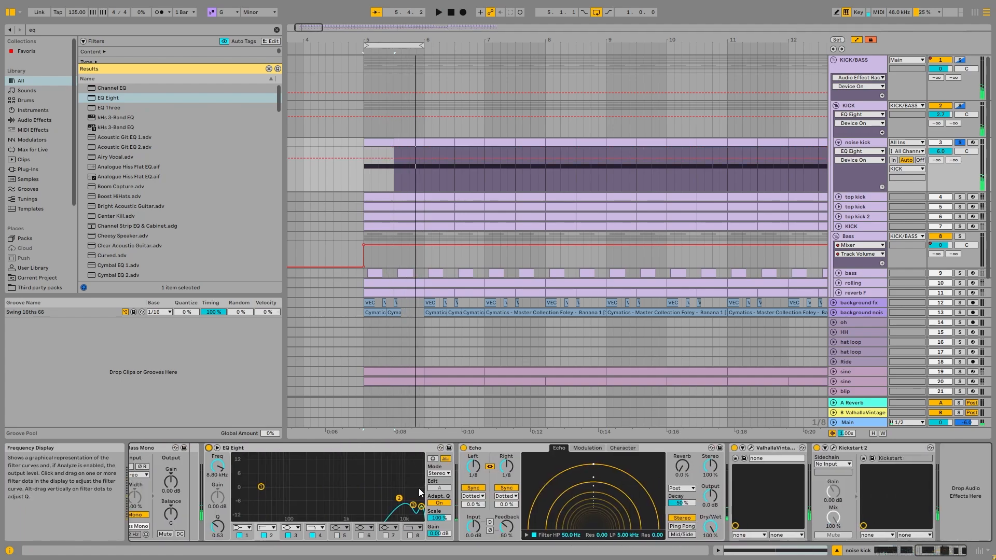
click(464, 448)
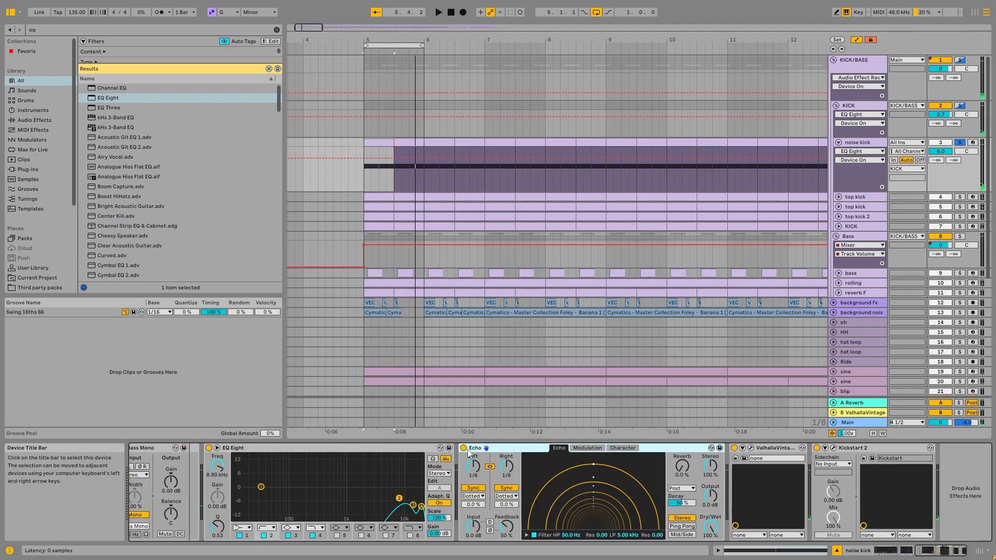
Examine the noise kick's ValhallaVintageVerb settings and available reverb modes, and close the plug-in window
click(751, 448)
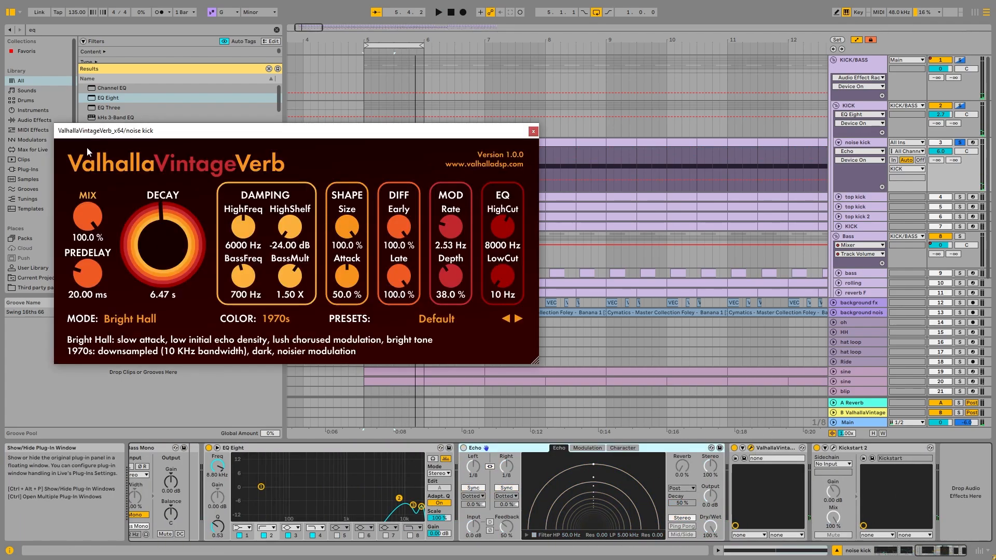
click(533, 132)
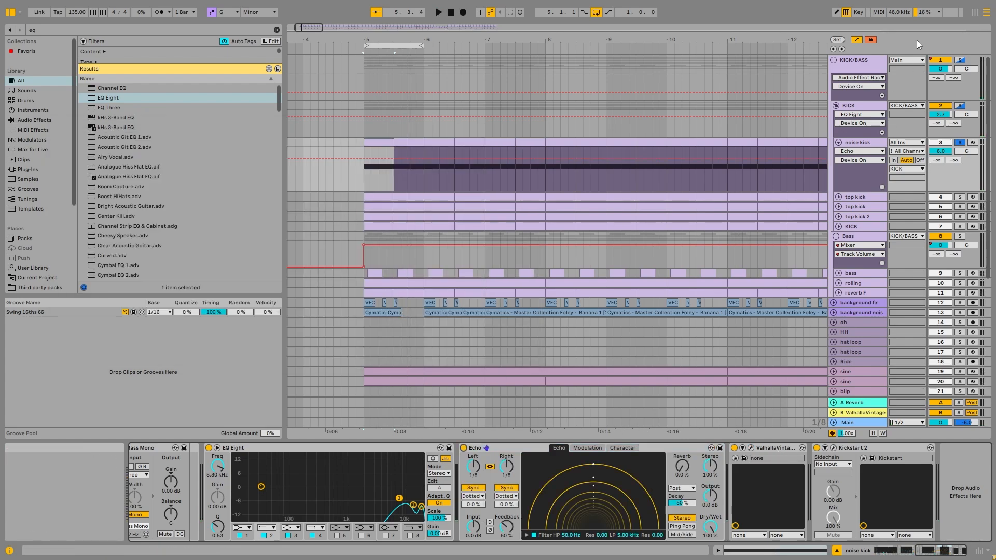
click(834, 448)
click(365, 147)
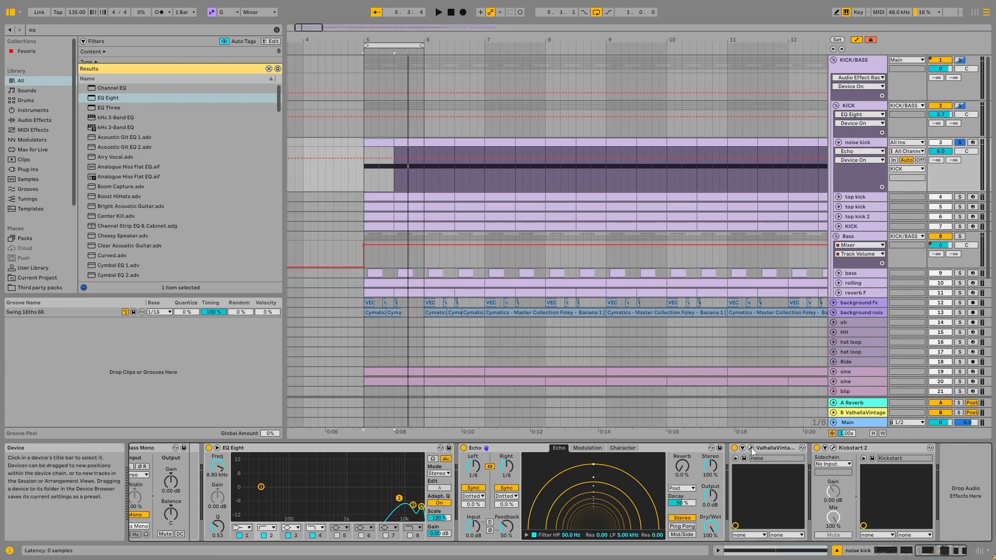
click(139, 323)
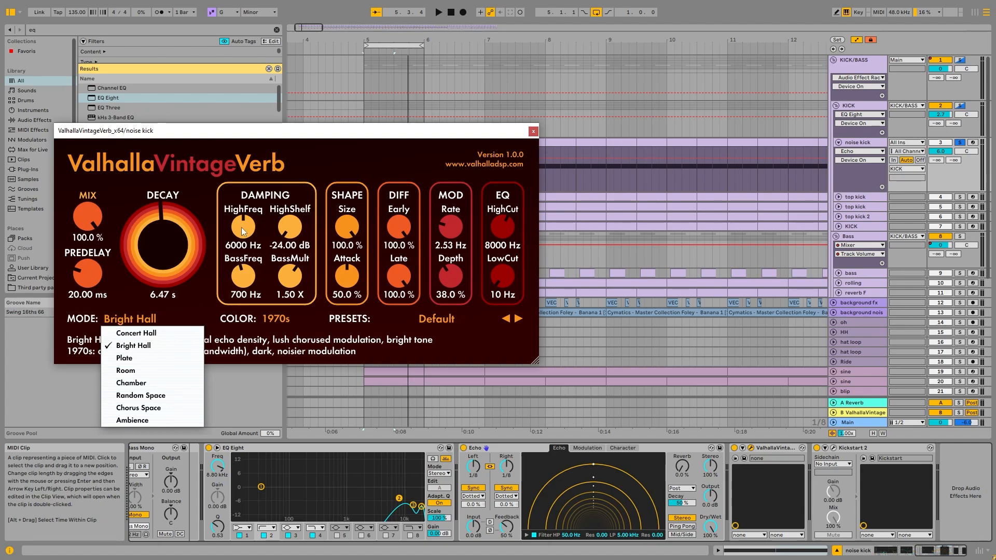
click(294, 136)
click(511, 448)
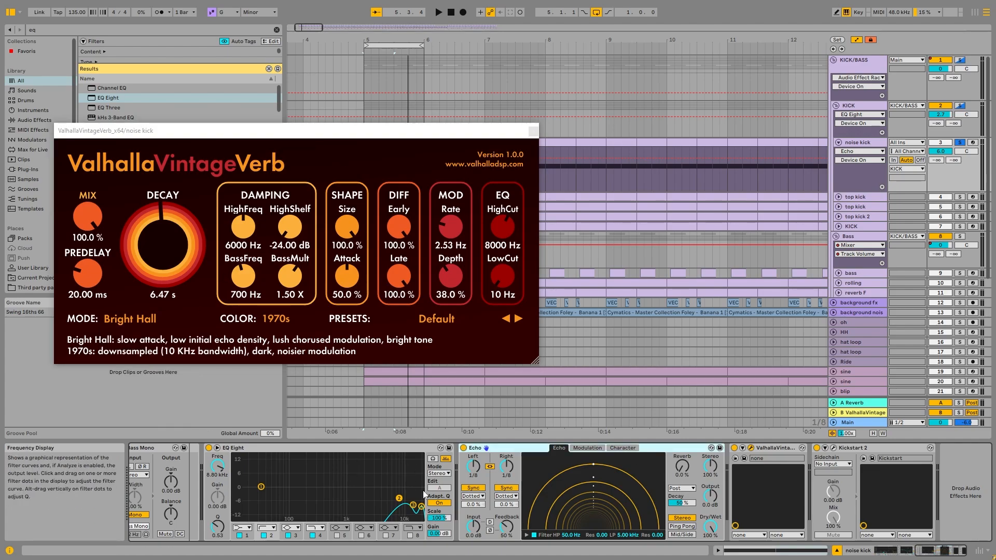
click(136, 316)
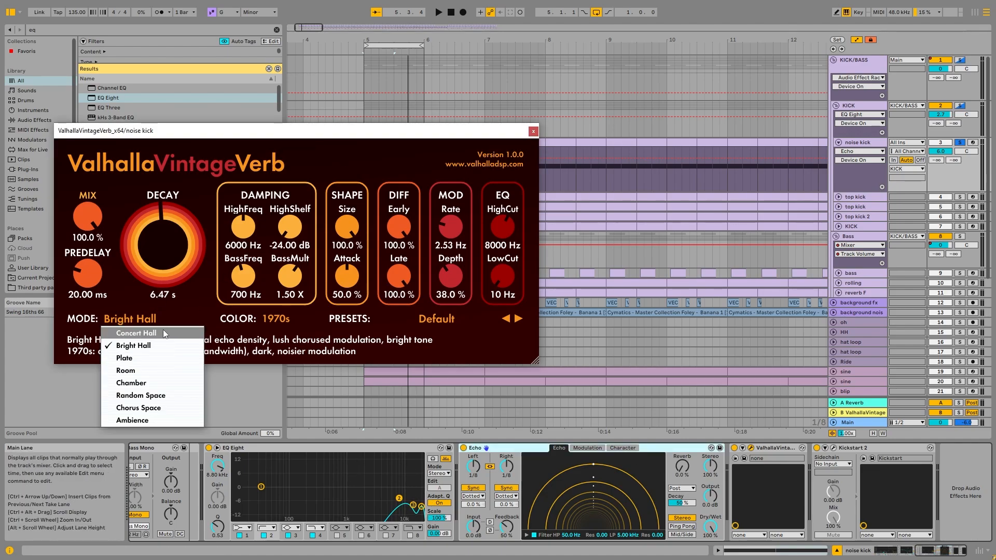
click(533, 132)
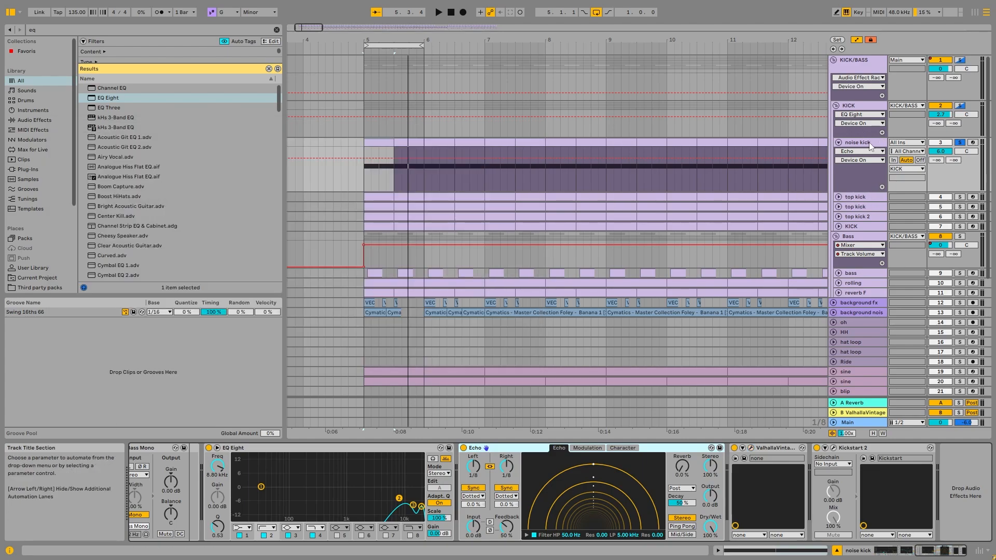
Fold the noise kick, then solo and audition the complete KICK group
click(839, 144)
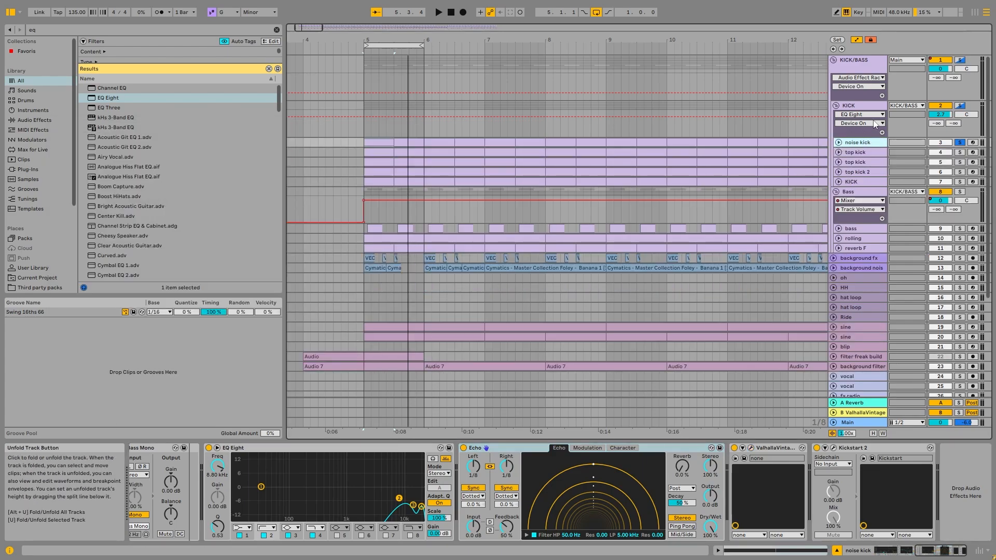
click(860, 109)
key(space)
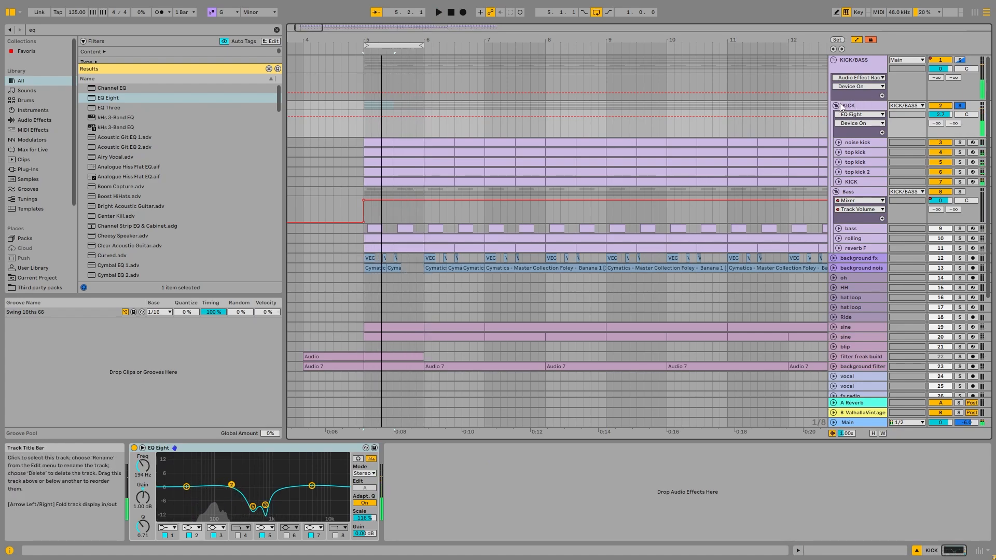
Fold the KICK group, solo the Bass group, and unfold its bass, rolling and reverb F tracks
click(836, 106)
click(960, 116)
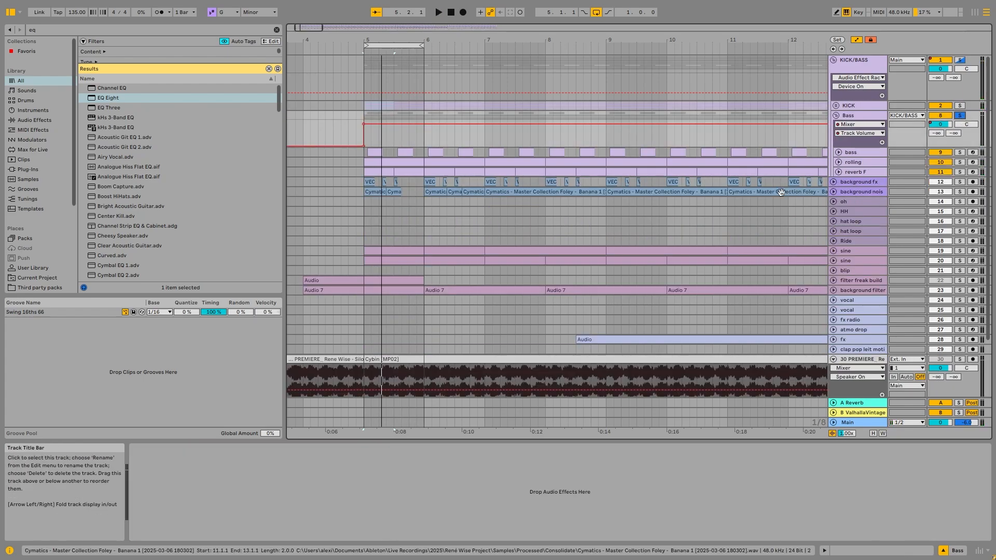
click(839, 152)
click(838, 198)
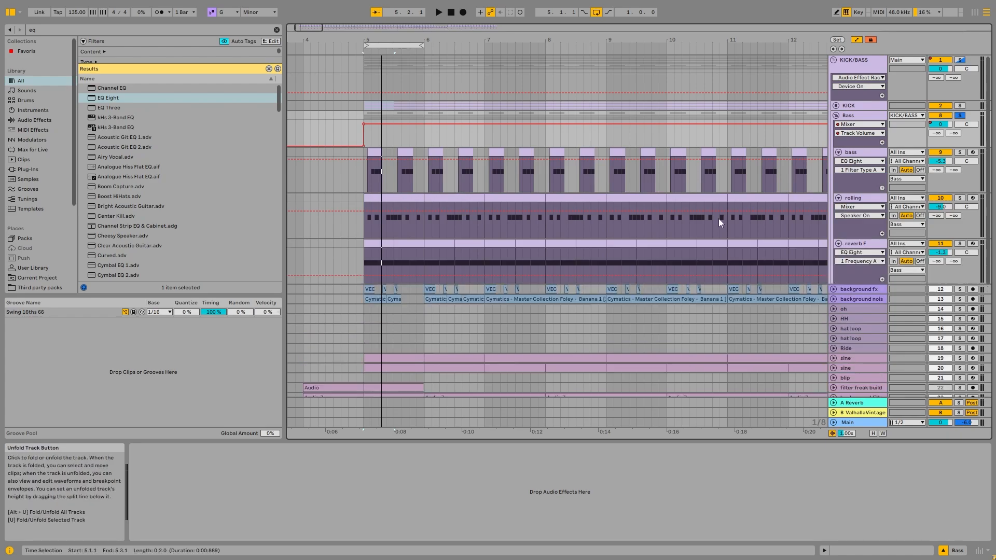
click(838, 243)
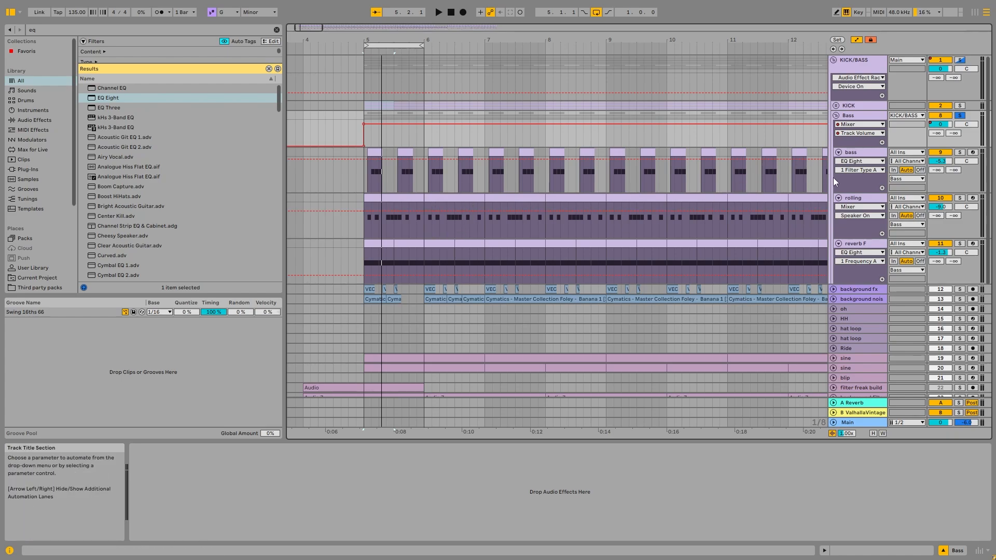
Solo the bass track, set the playback start at bar 5, and open its Serum instrument
click(860, 152)
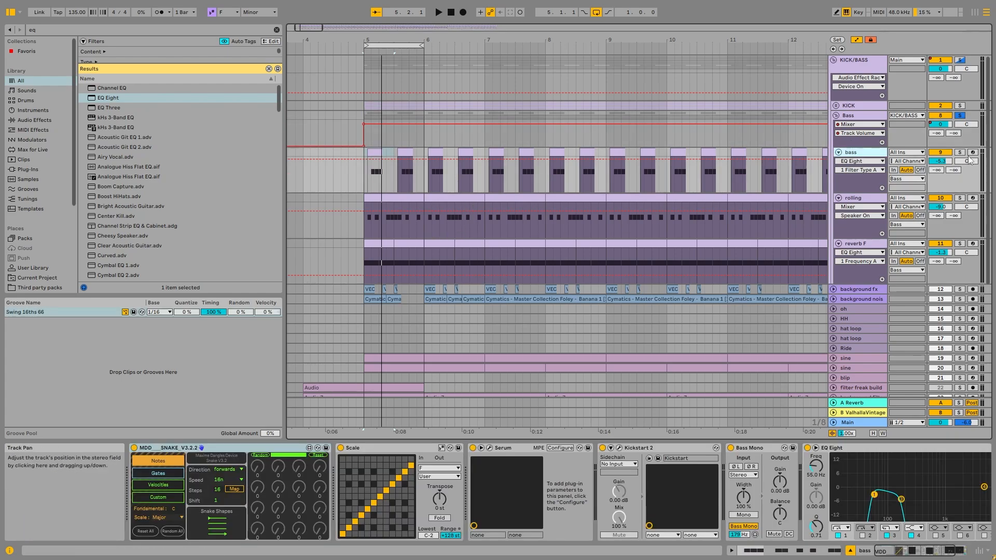
click(366, 151)
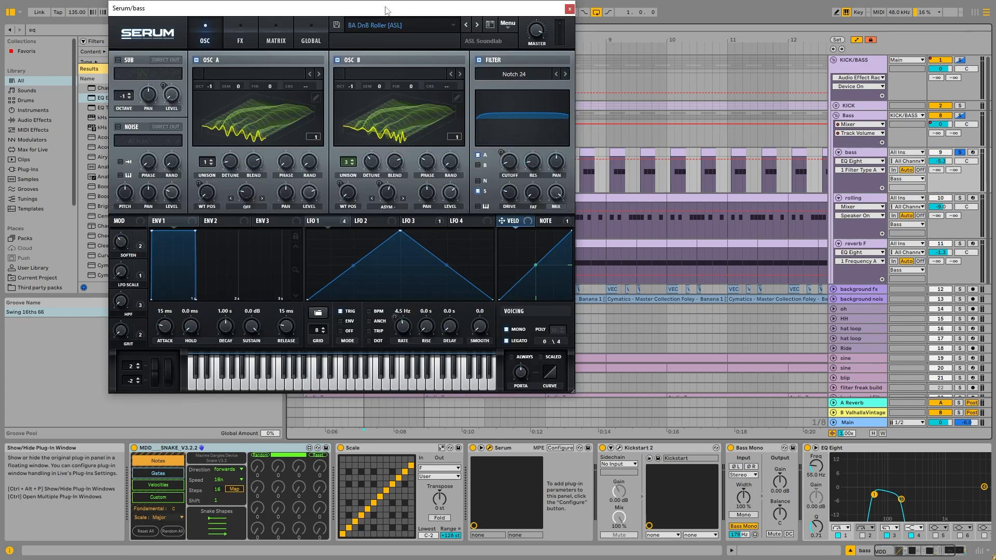
drag(385, 9, 395, 42)
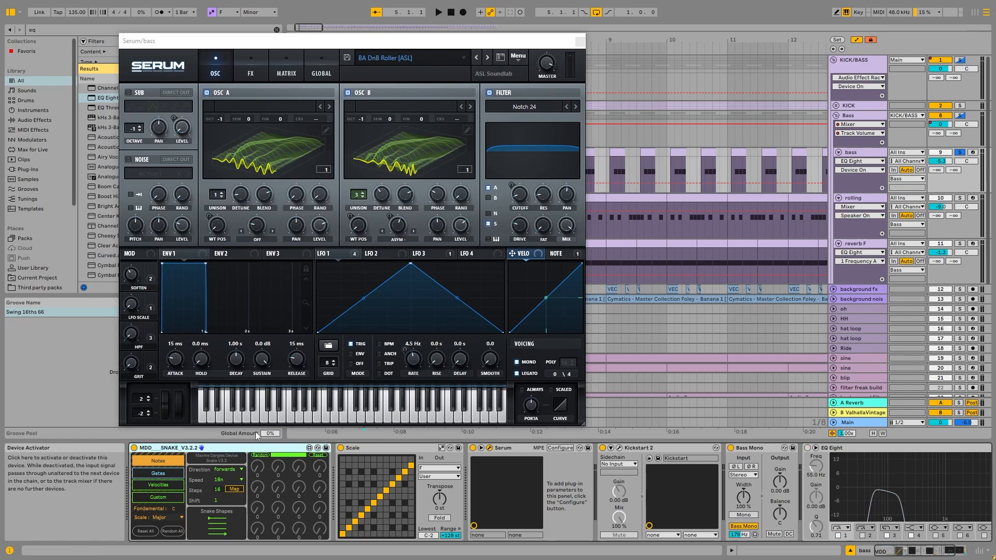
Audition the soloed bass with its EQ Eight bypassed while examining the BA DnB Roller patch in Serum
key(space)
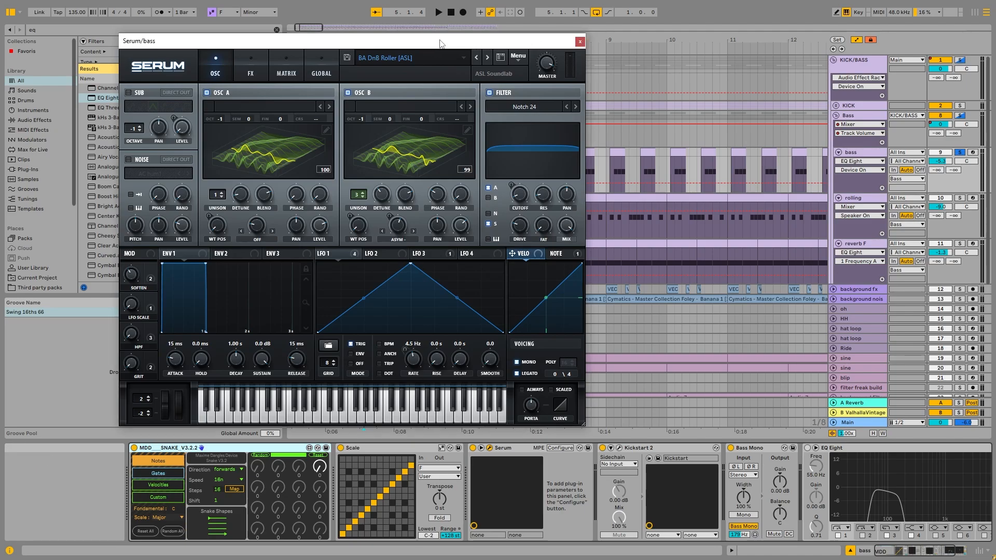
drag(487, 41, 577, 31)
key(space)
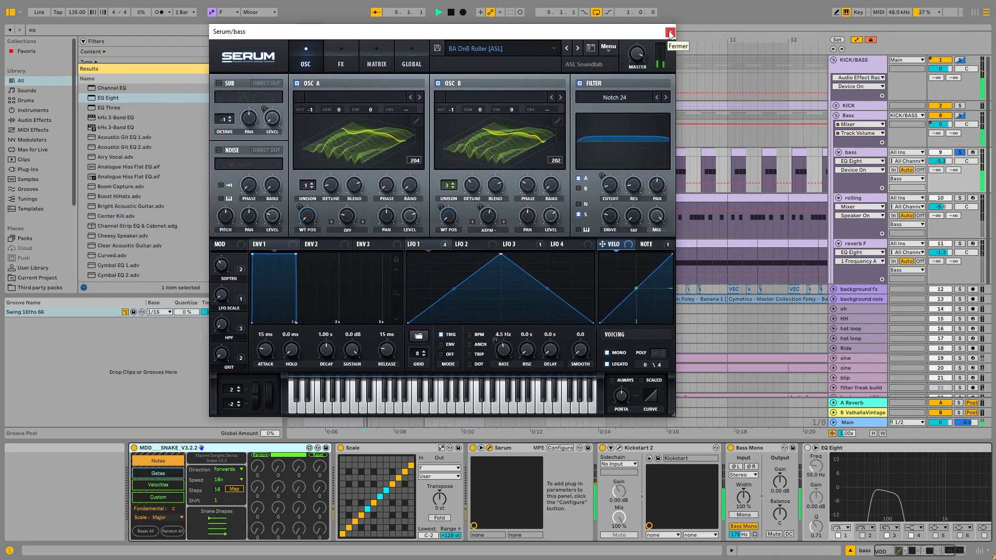
Examine the random phase setting of oscillator B in Serum and audition the soloed bass
key(space)
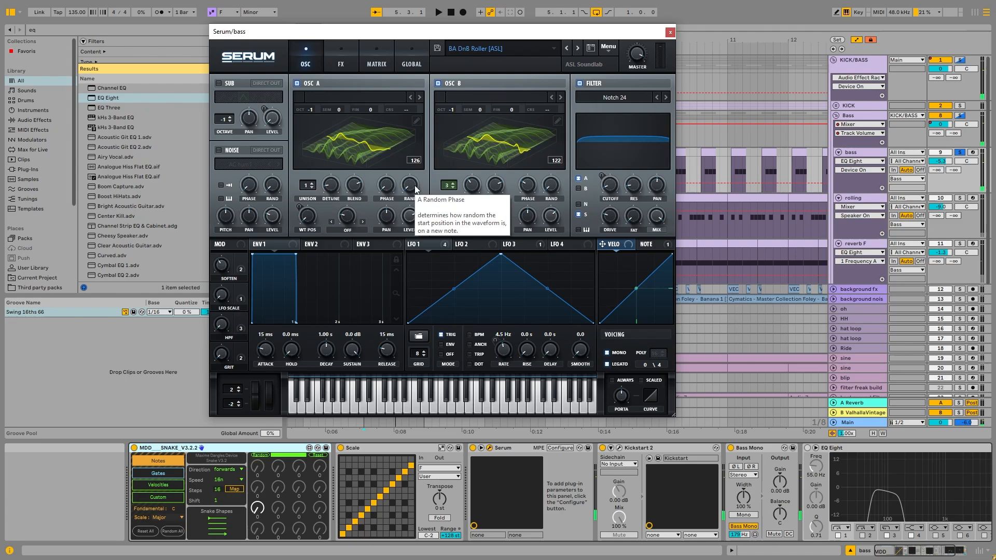
click(552, 188)
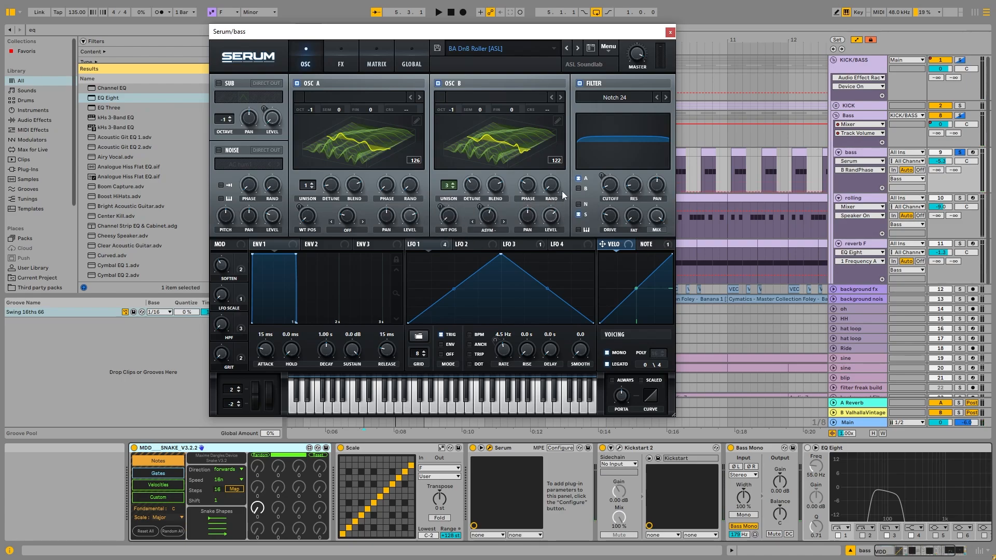
click(671, 32)
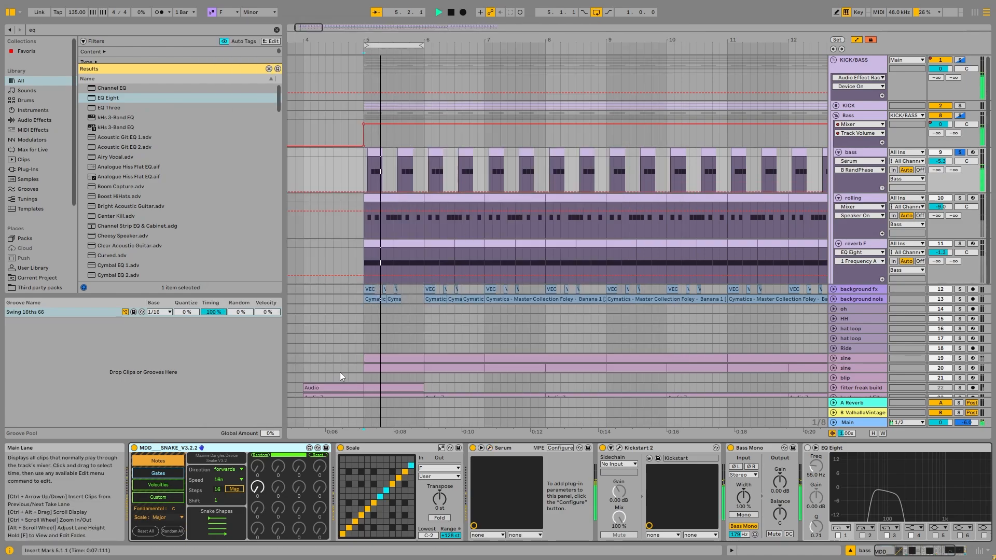
key(space)
click(489, 447)
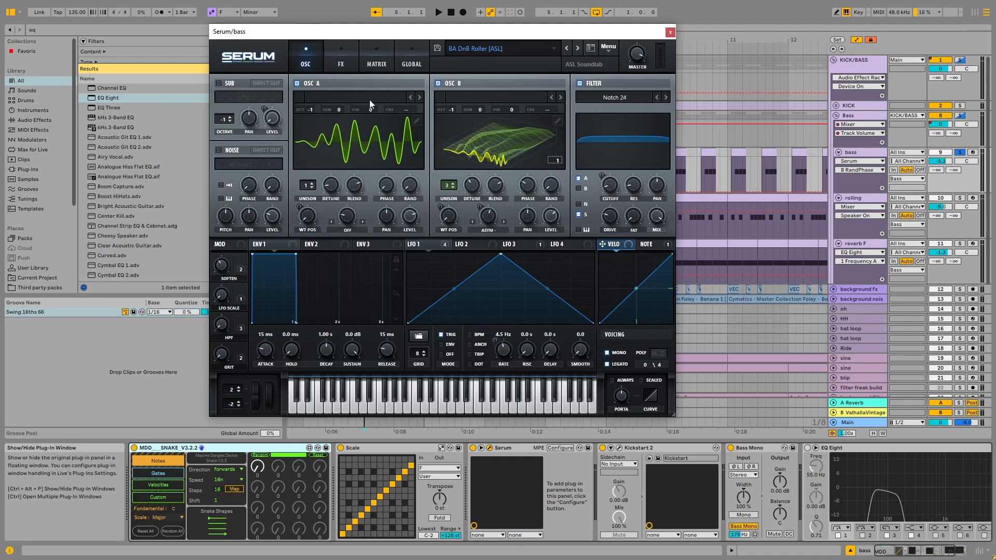
Display the note sequence of the bass track's MDD SNAKE device, then duplicate the bass track and deactivate the copy
click(144, 452)
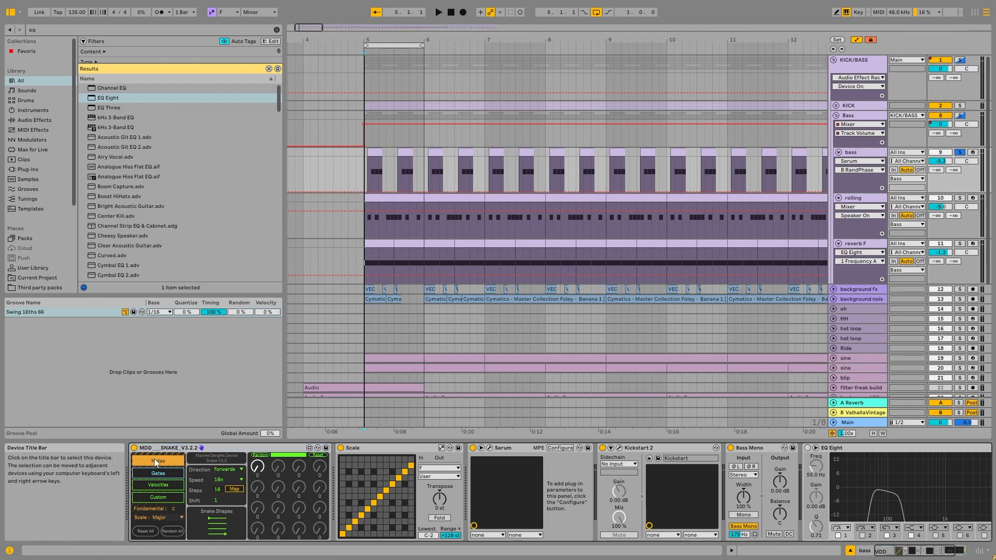
click(154, 458)
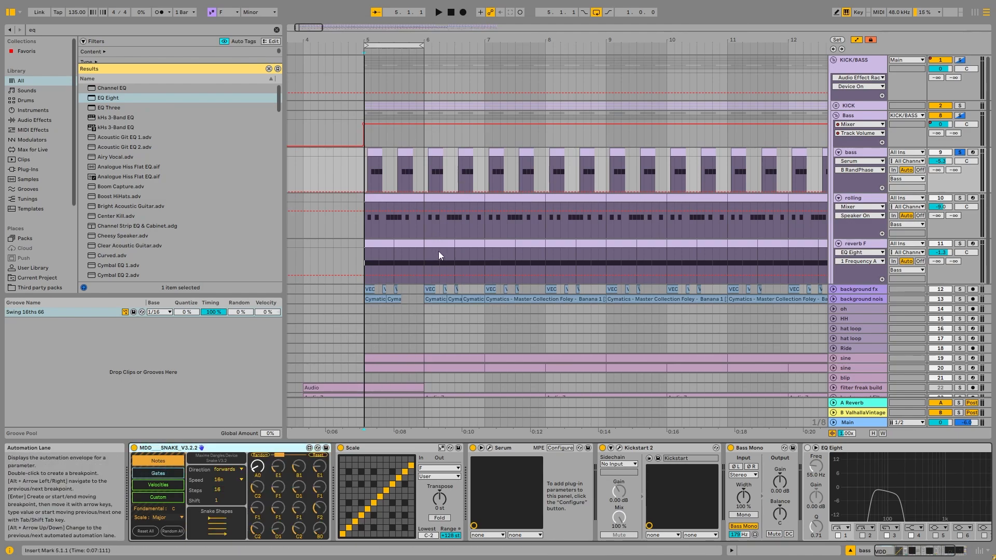
key(space)
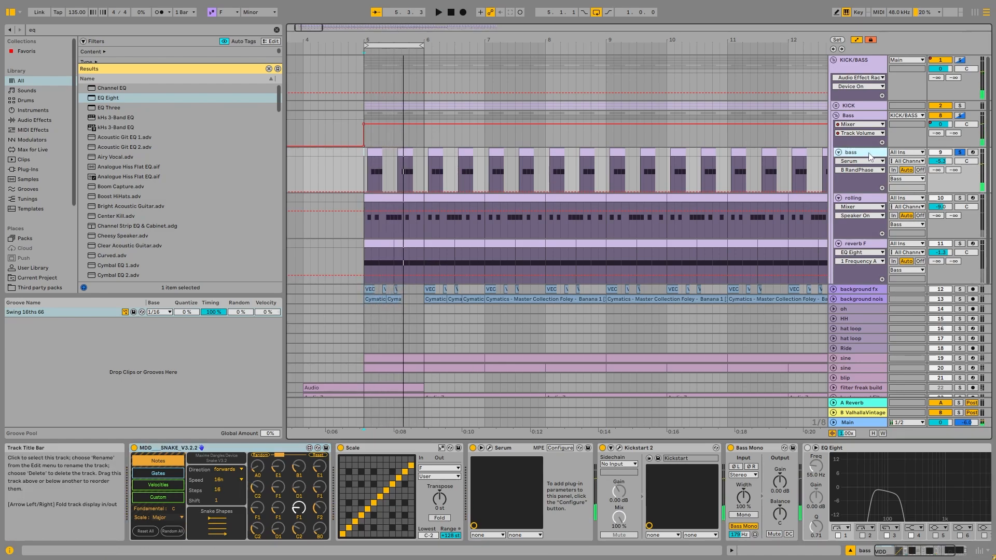
key(ctrl+d)
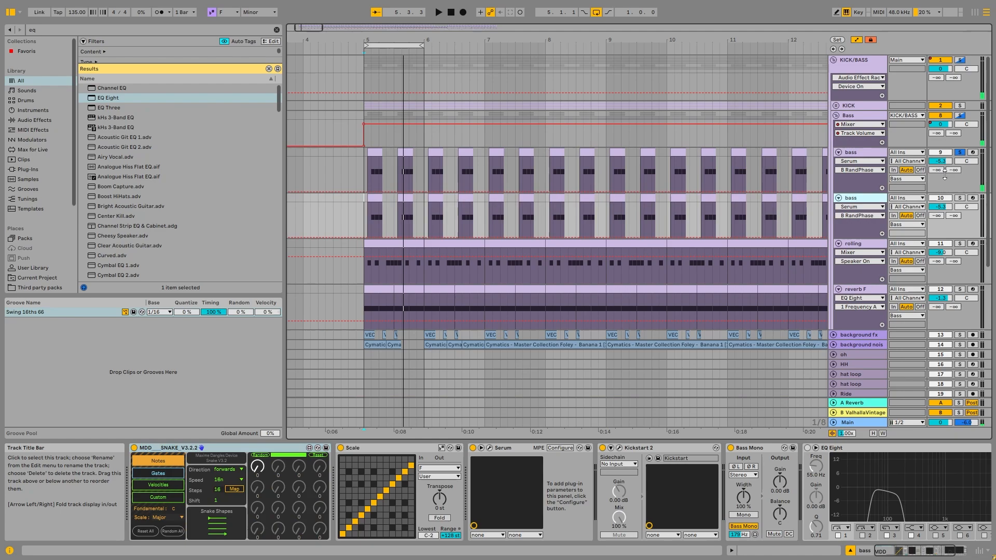
Examine the Gates, Velocities and Notes sequencers of MDD SNAKE, and the Scale device that follows it
click(155, 474)
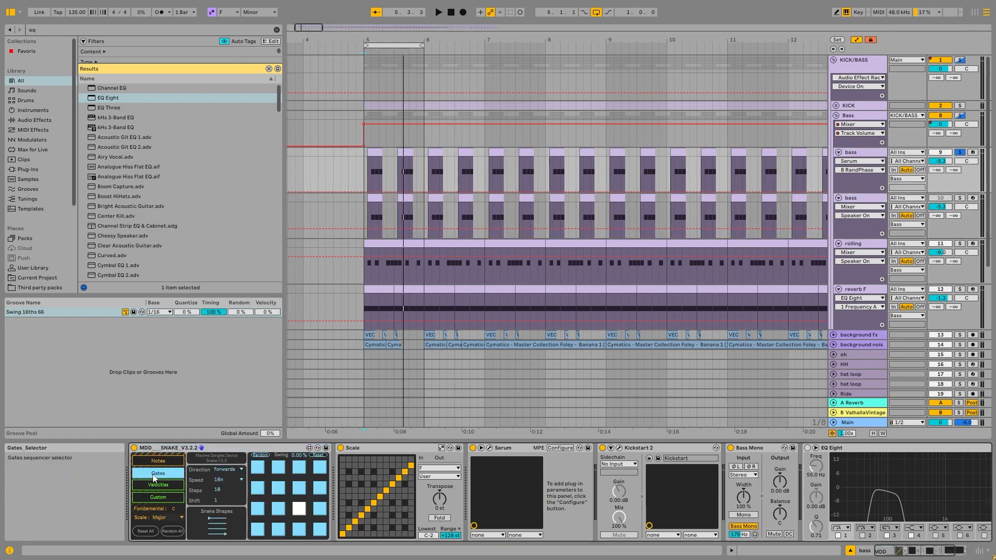
click(156, 485)
click(159, 473)
click(159, 461)
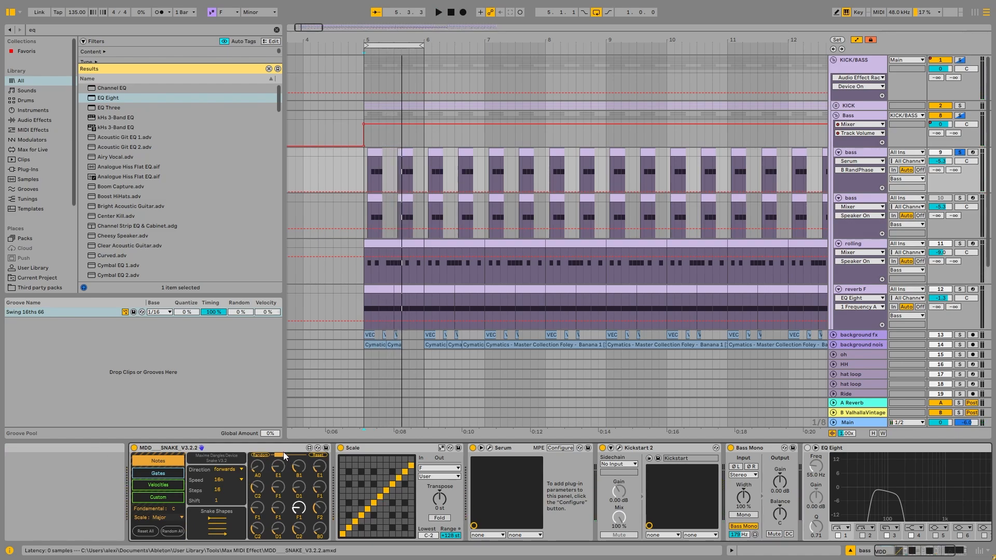
click(356, 448)
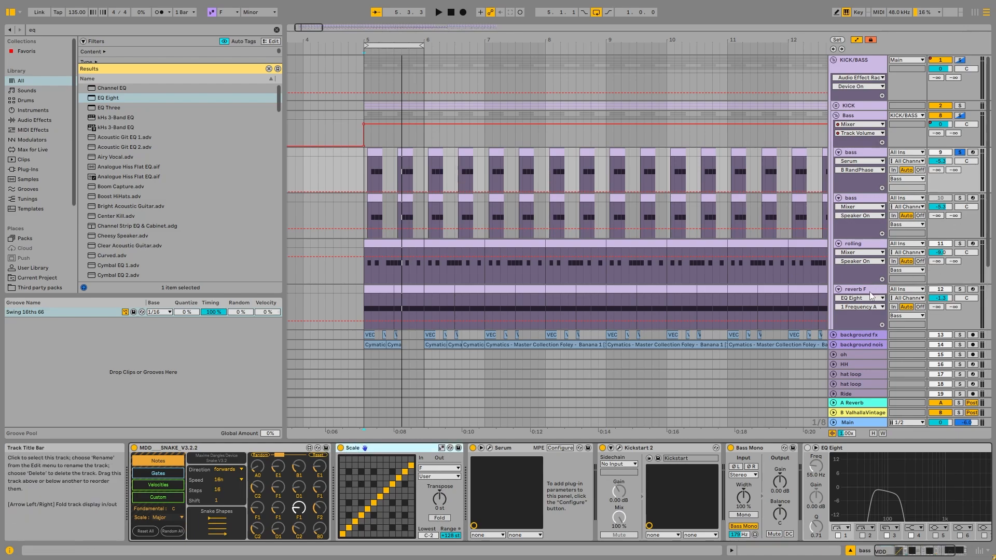
Randomize the MDD SNAKE note sequence while auditioning the soloed bass
key(space)
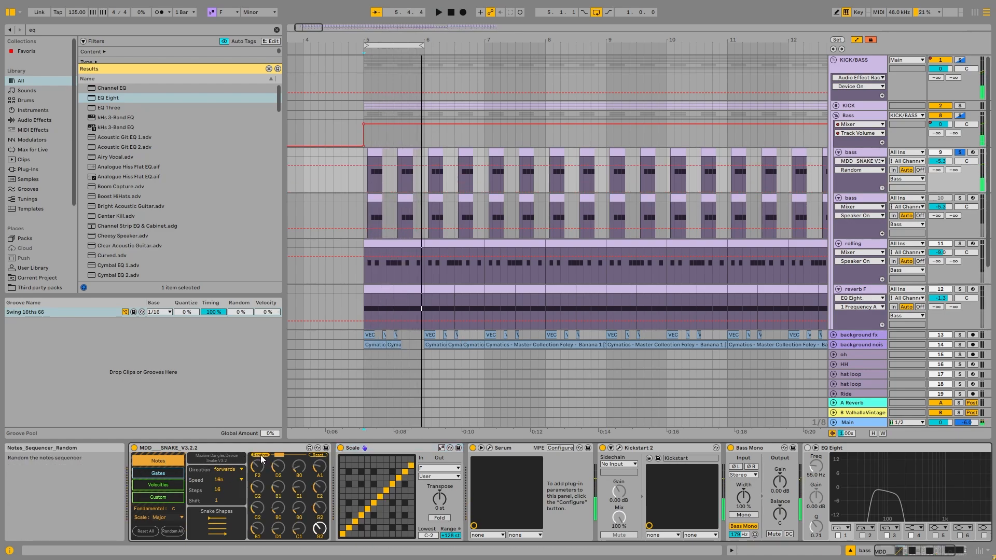
click(261, 455)
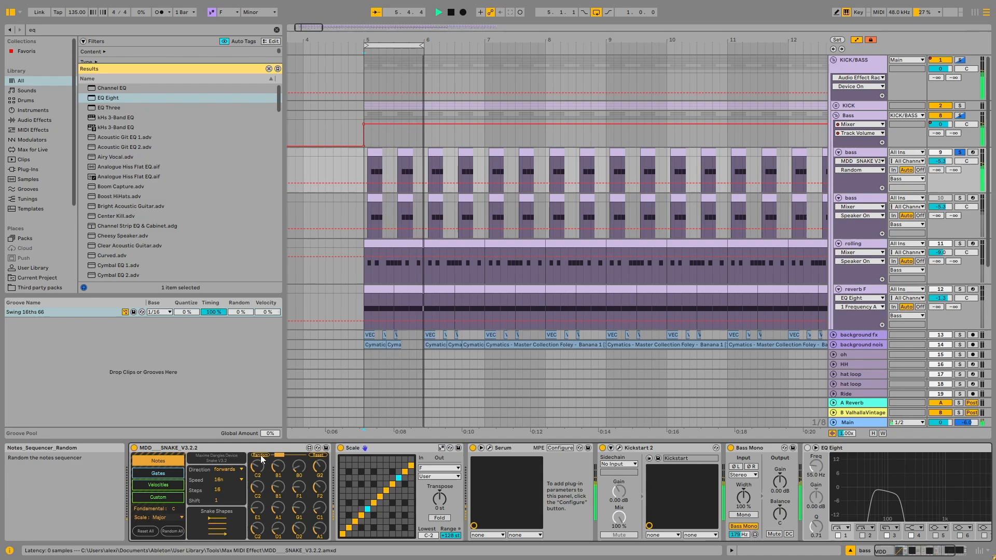
key(space)
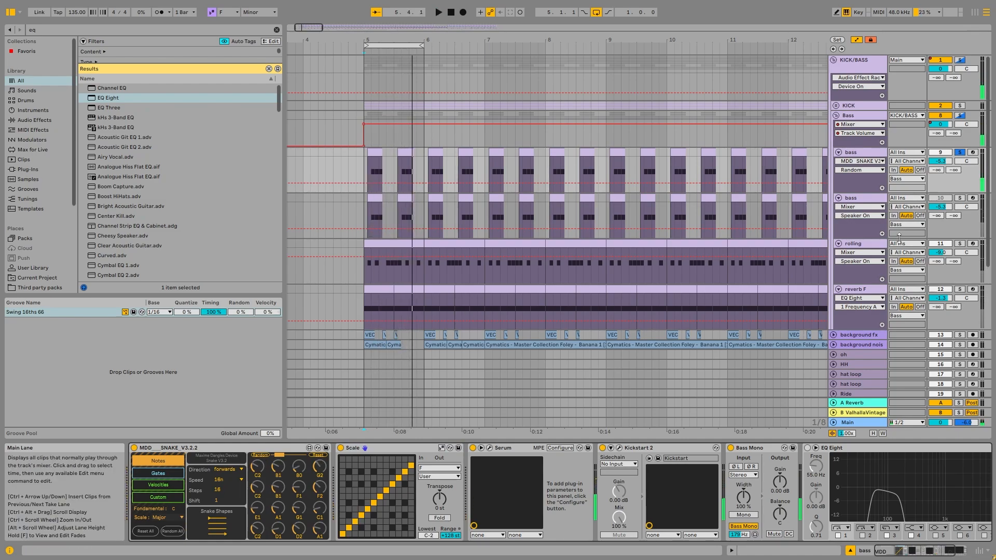
Activate the bass track's EQ Eight and audition the bass through the end of its chain, after Bass Mono
click(808, 450)
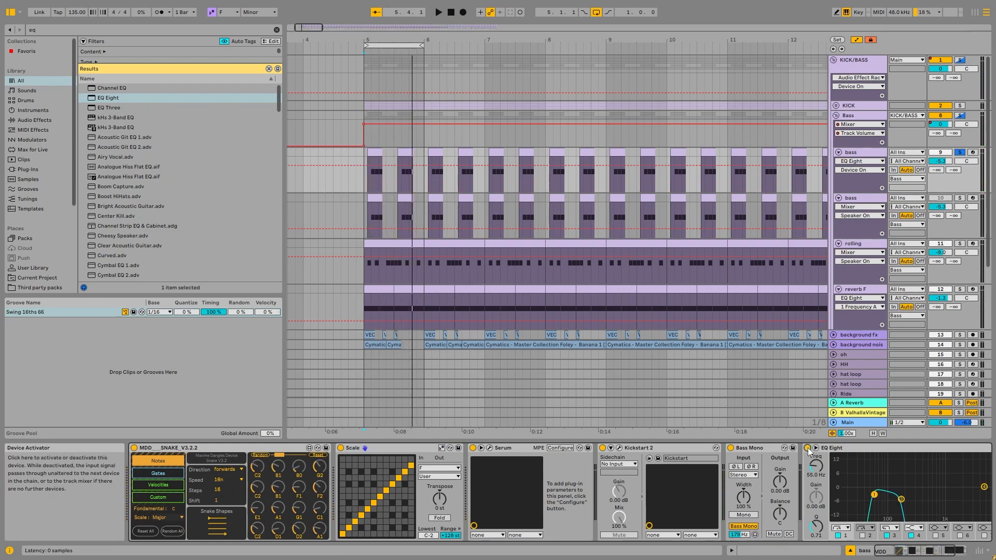
click(754, 450)
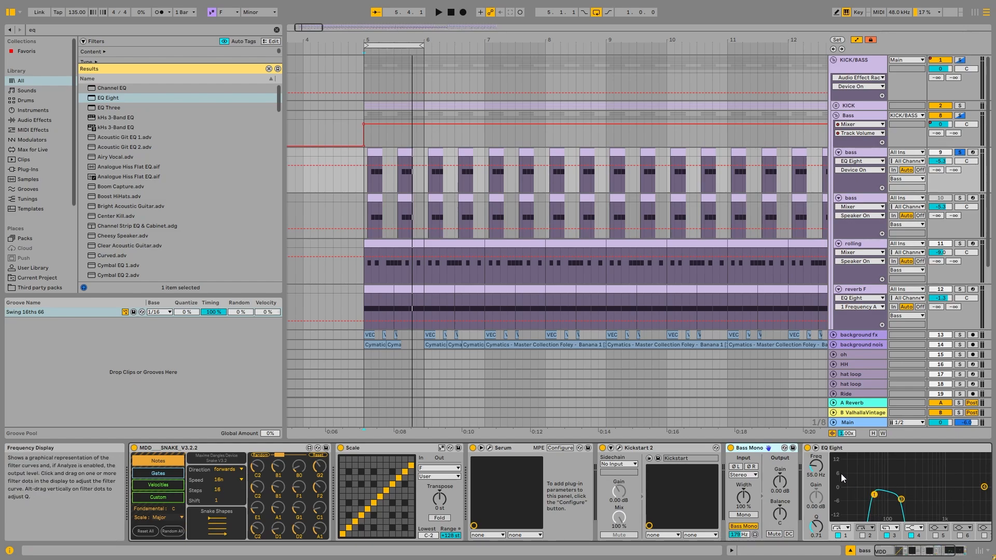
click(959, 552)
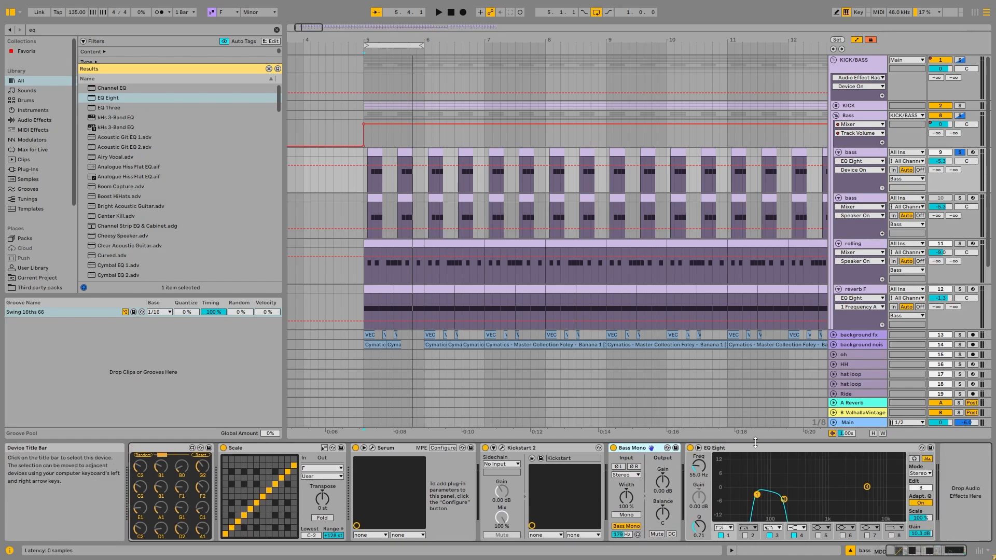
key(space)
click(775, 498)
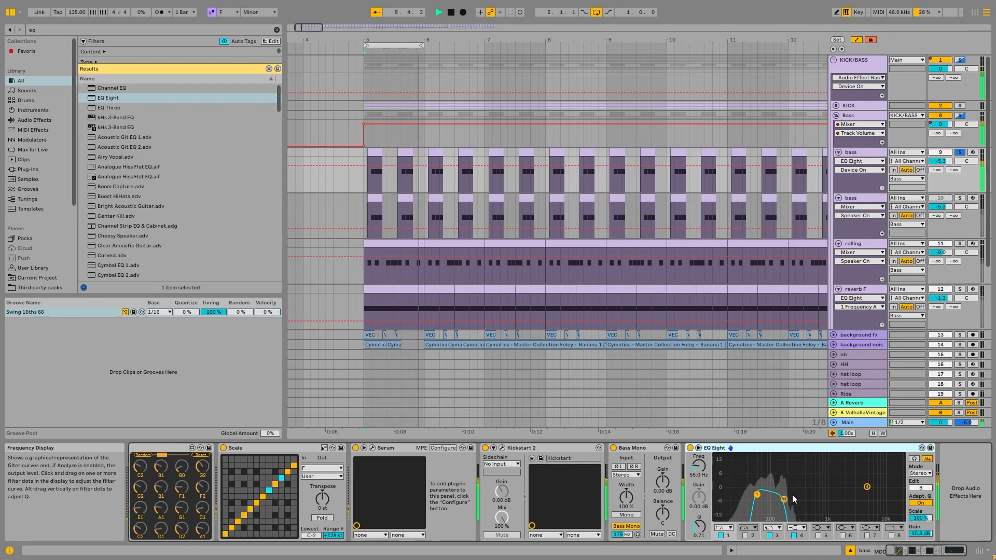
key(space)
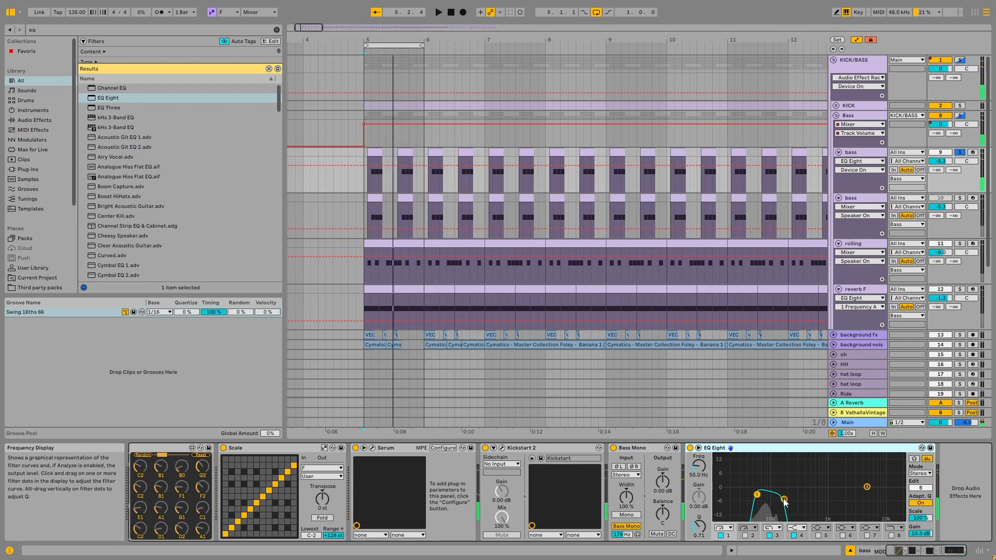
Examine the bass EQ Eight curve in the enlarged display, then compare the sound with filter 3 off and on
double_click(779, 480)
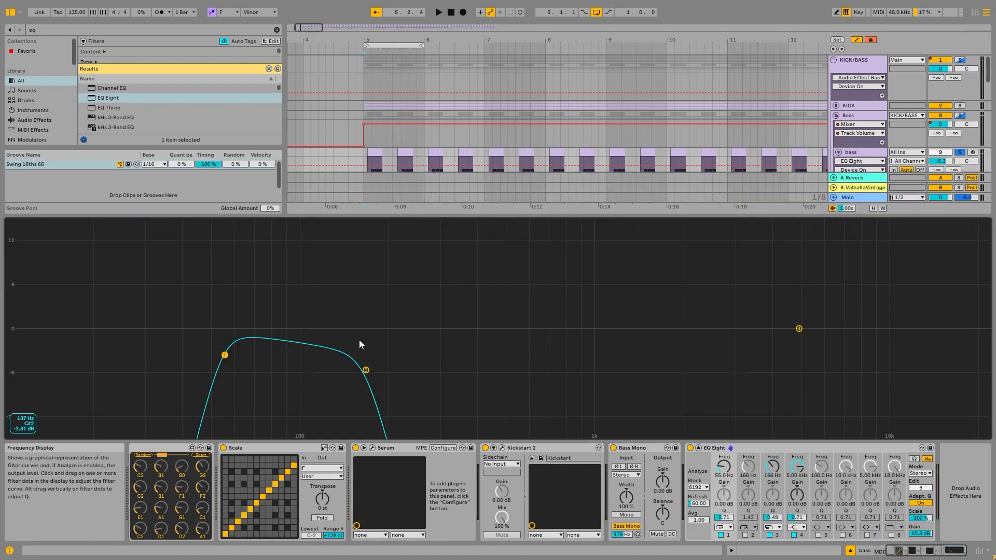
double_click(410, 311)
double_click(773, 469)
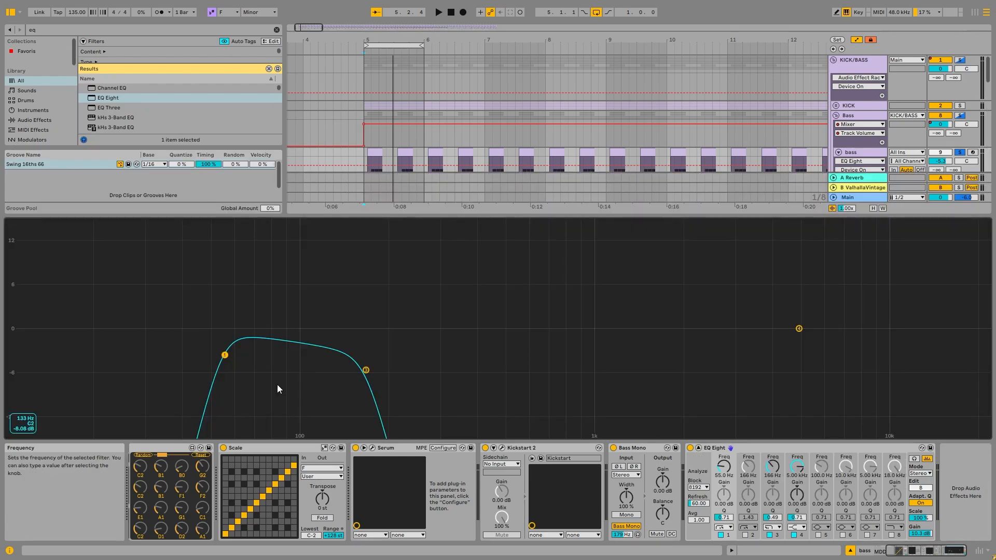
double_click(198, 319)
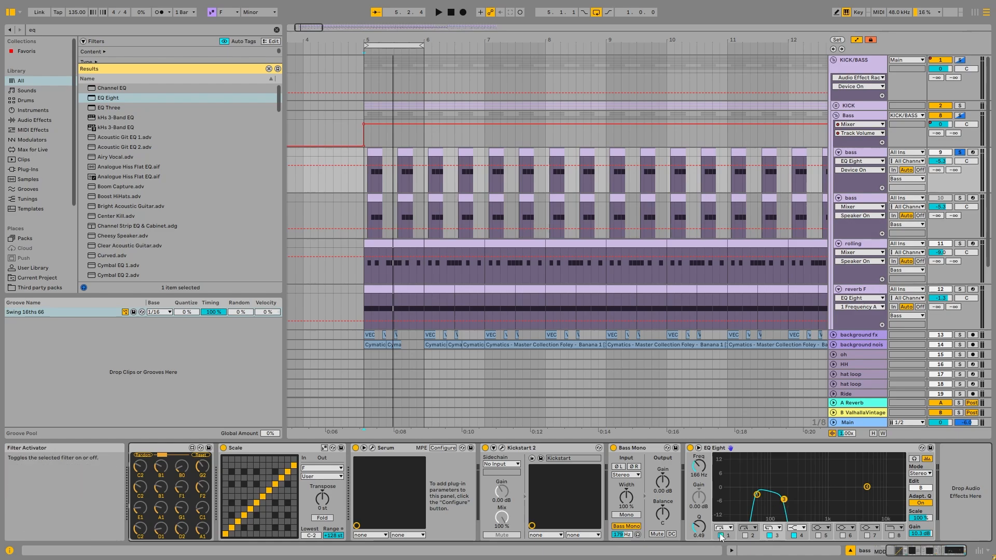
click(769, 535)
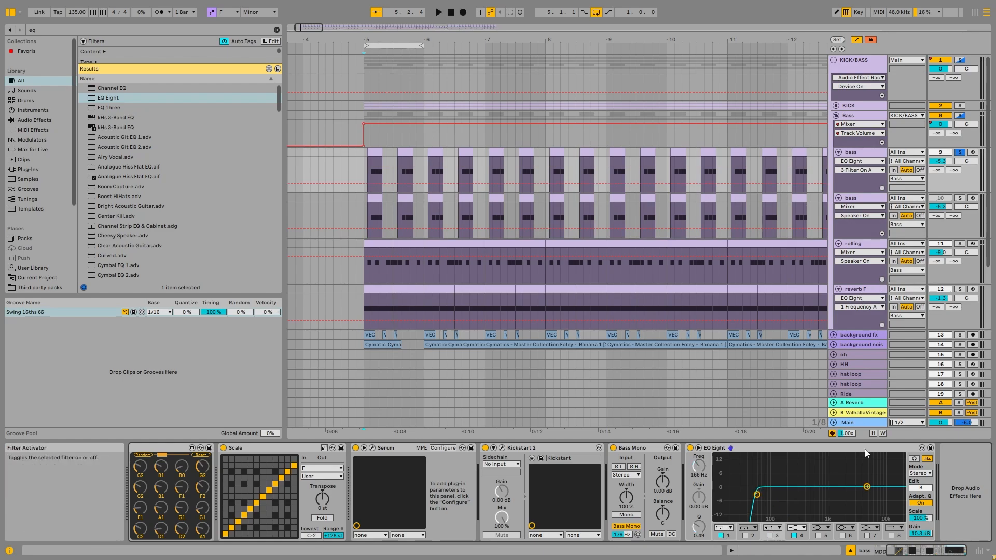
click(770, 535)
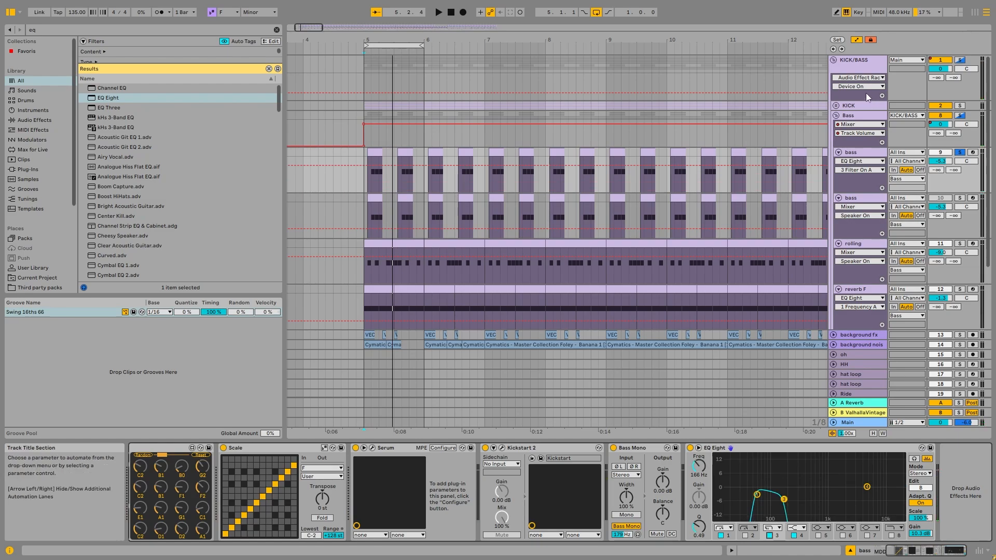
Solo the KICK/BASS group, deactivate the rolling and reverb F tracks, and audition the bass with the kick
click(594, 109)
key(space)
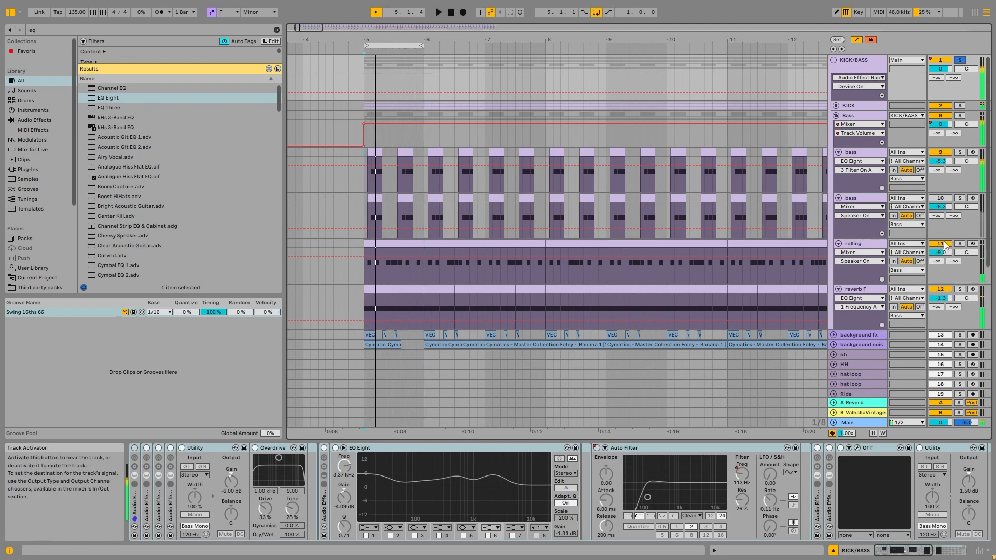
click(863, 154)
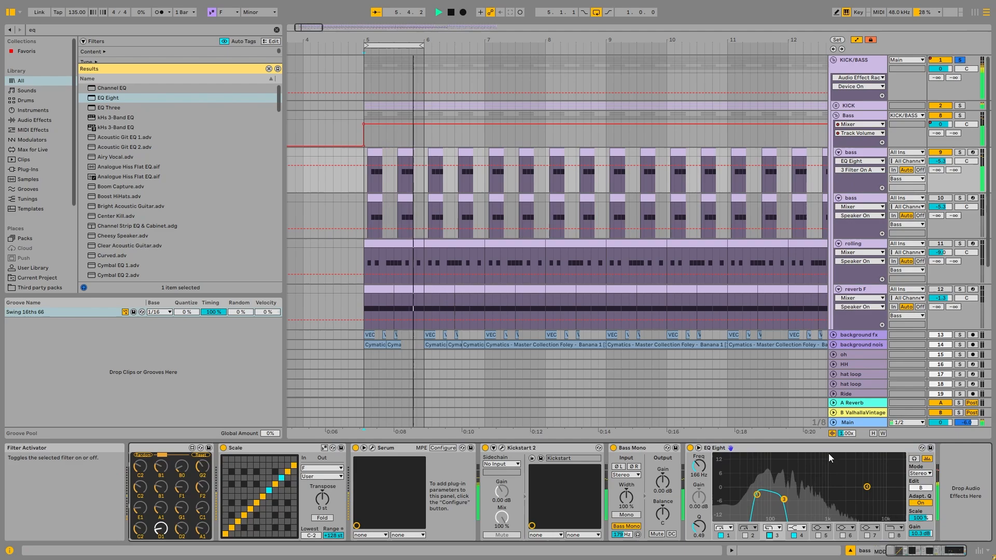
click(703, 465)
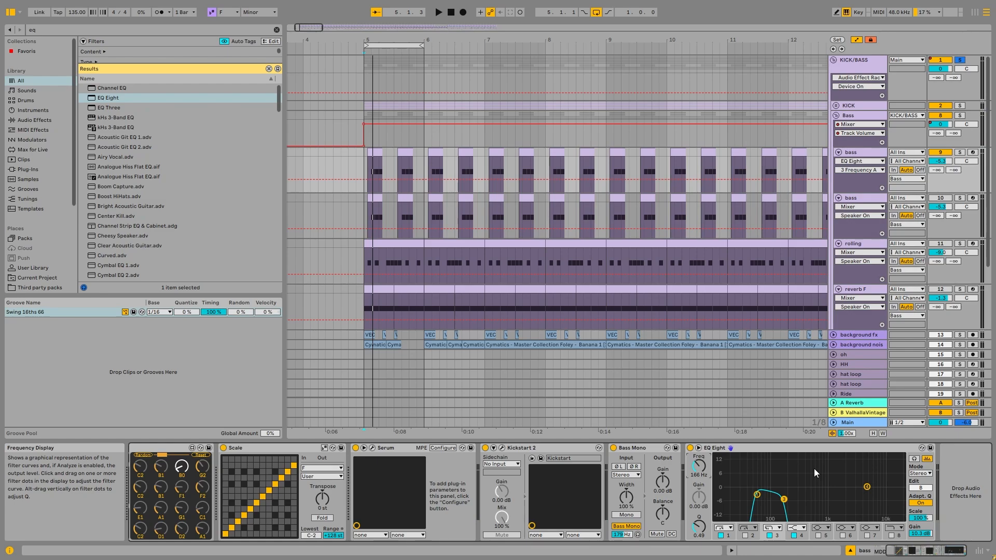
Deactivate the bass track, activate reverb F, and audition its FX Sub Verb sample with the kick
click(939, 152)
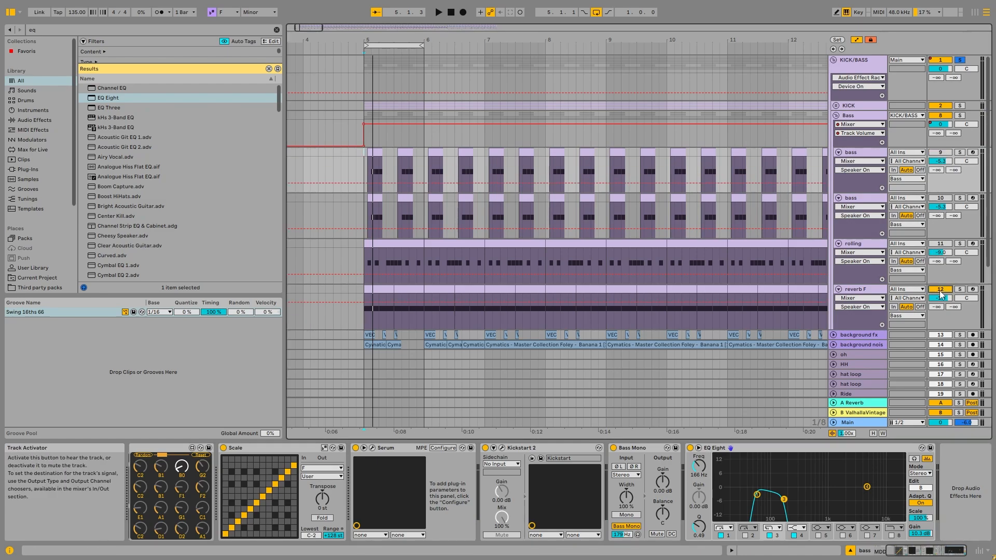
click(870, 291)
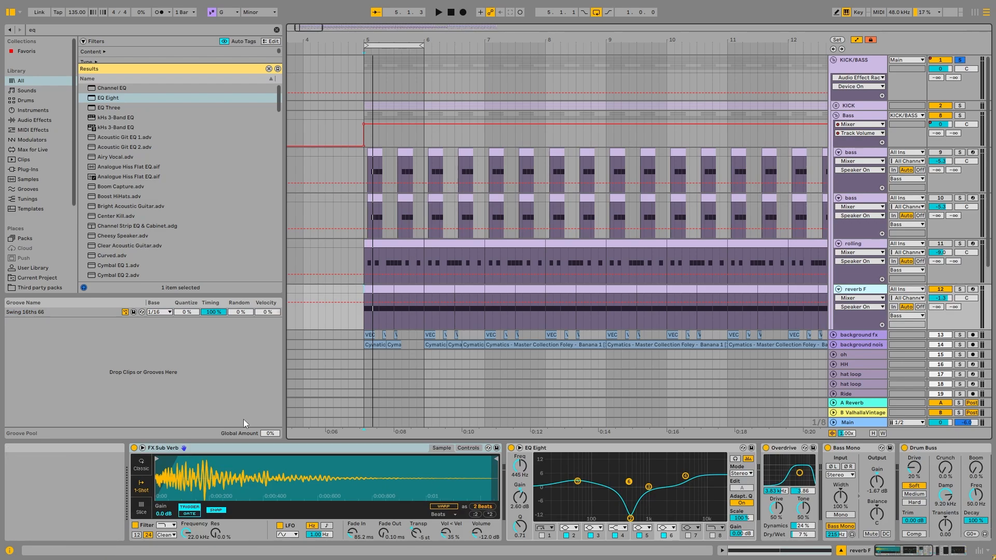
click(228, 449)
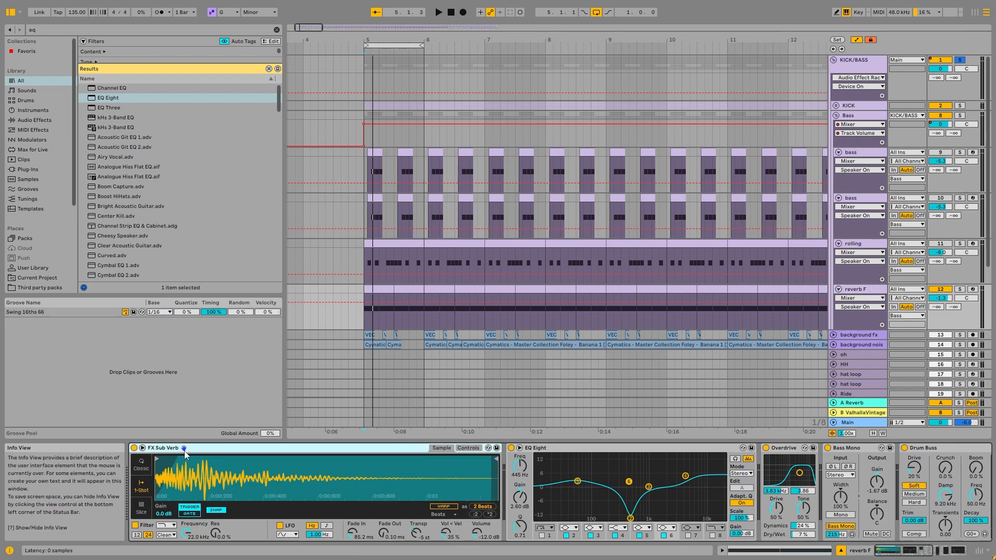
key(space)
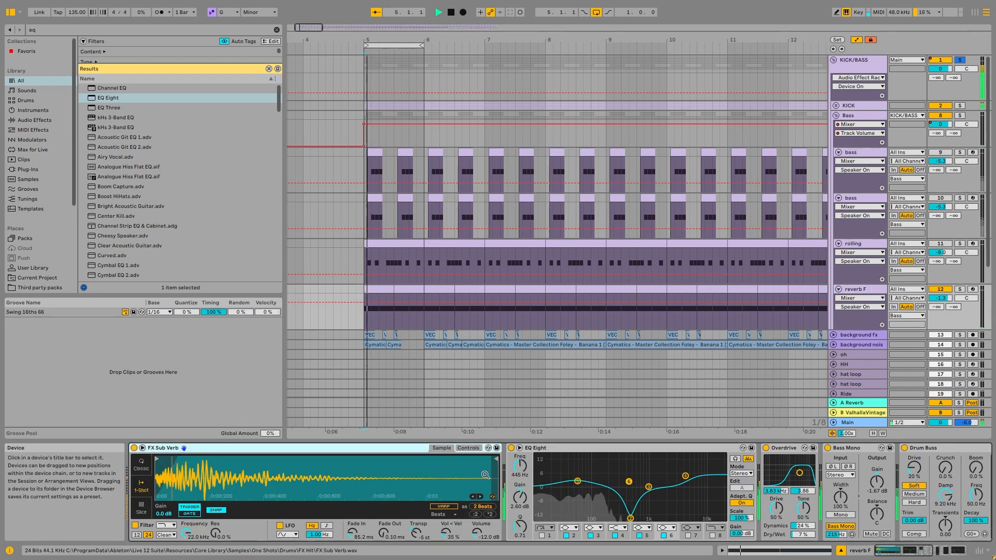
Try FX Sub Verb's transpose at 0 st during playback, undo the change, and audition reverb F again
click(469, 448)
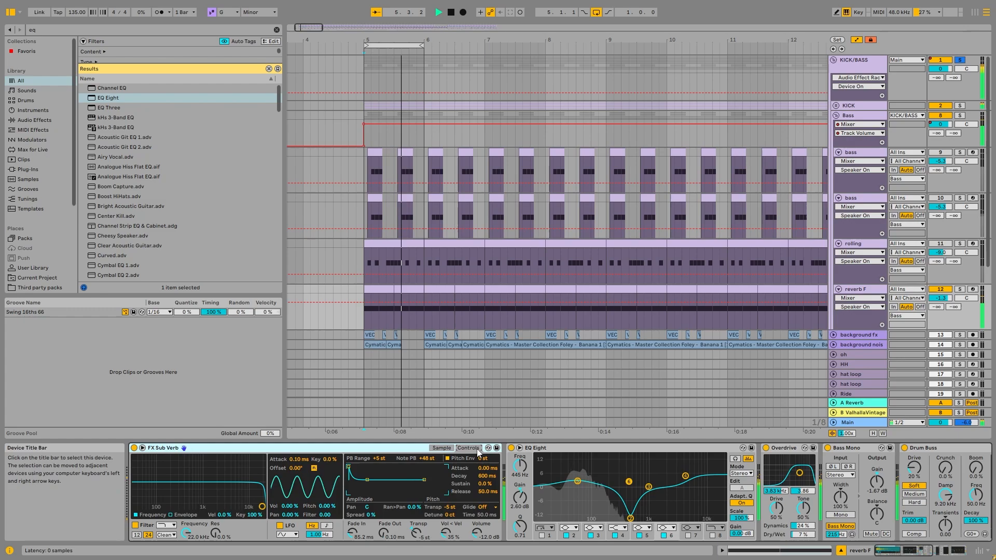
double_click(449, 509)
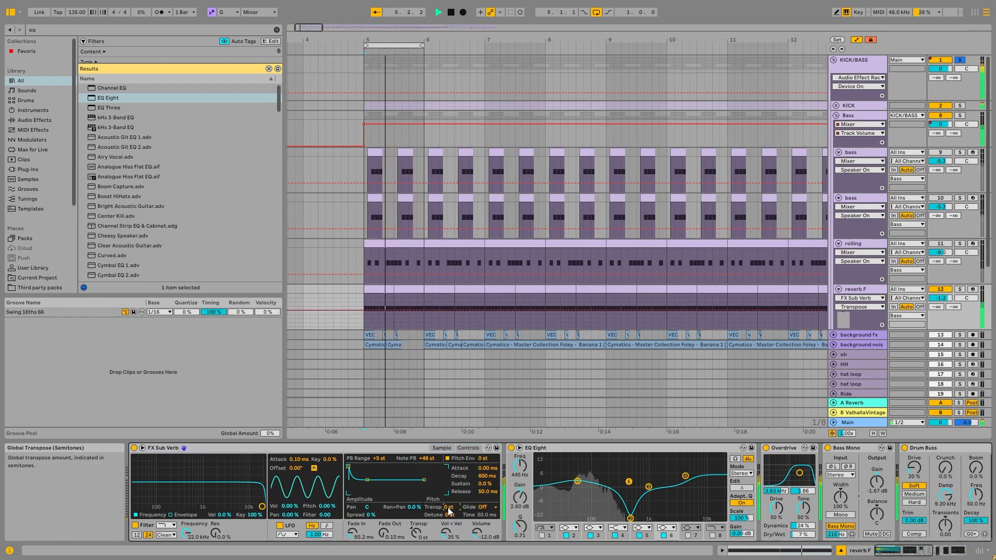
key(ctrl+z)
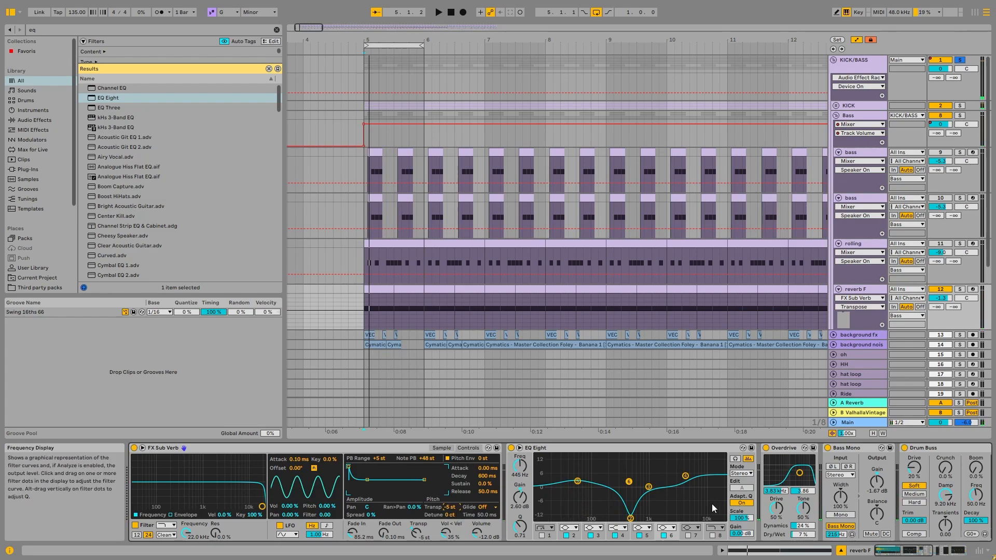
key(space)
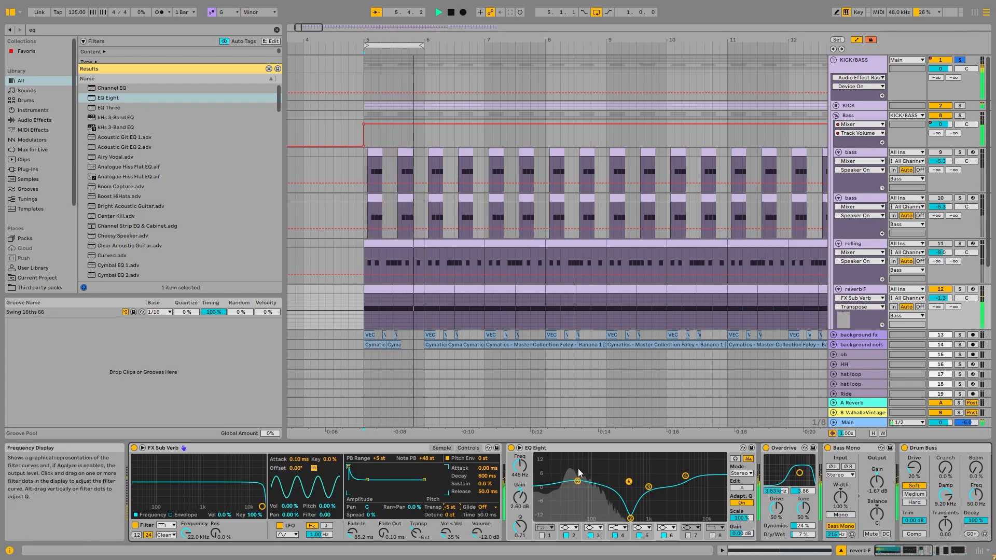
Audition reverb F while examining its EQ Eight, Overdrive, Bass Mono and Drum Buss devices
key(space)
drag(896, 547, 951, 550)
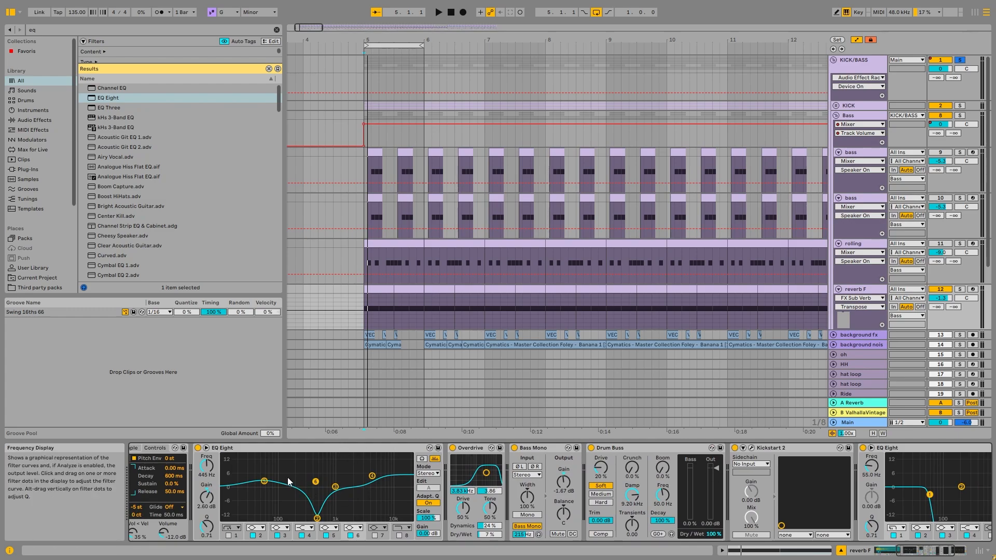
key(space)
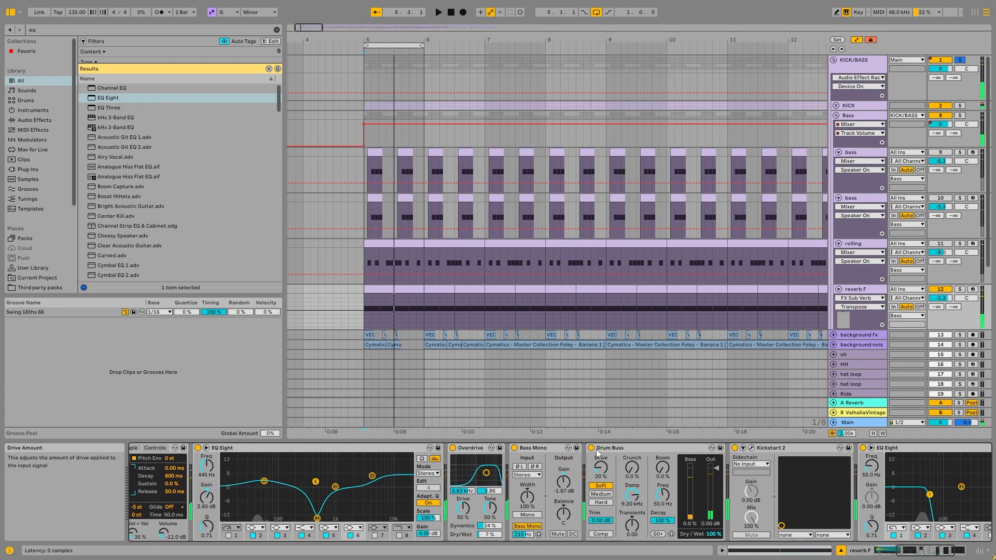
key(space)
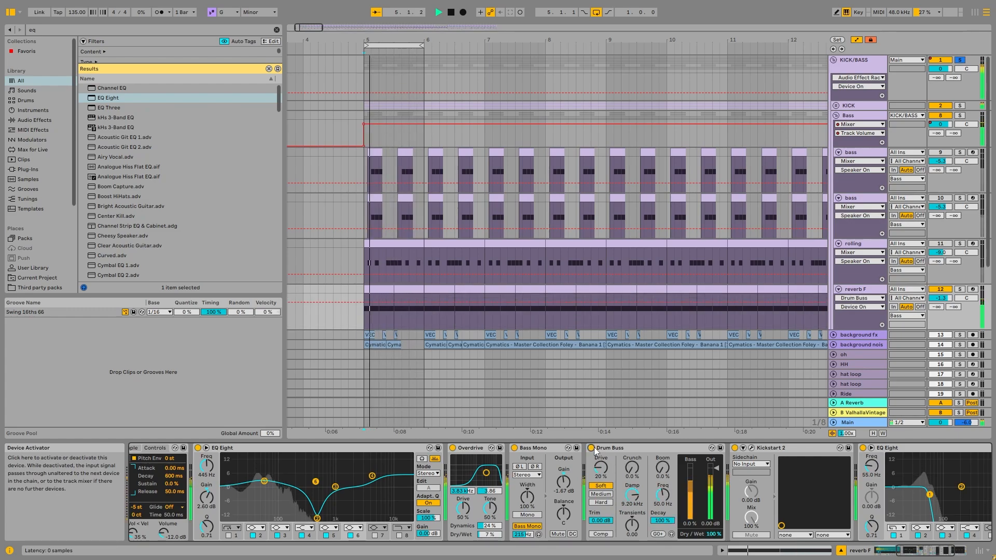
click(602, 448)
key(space)
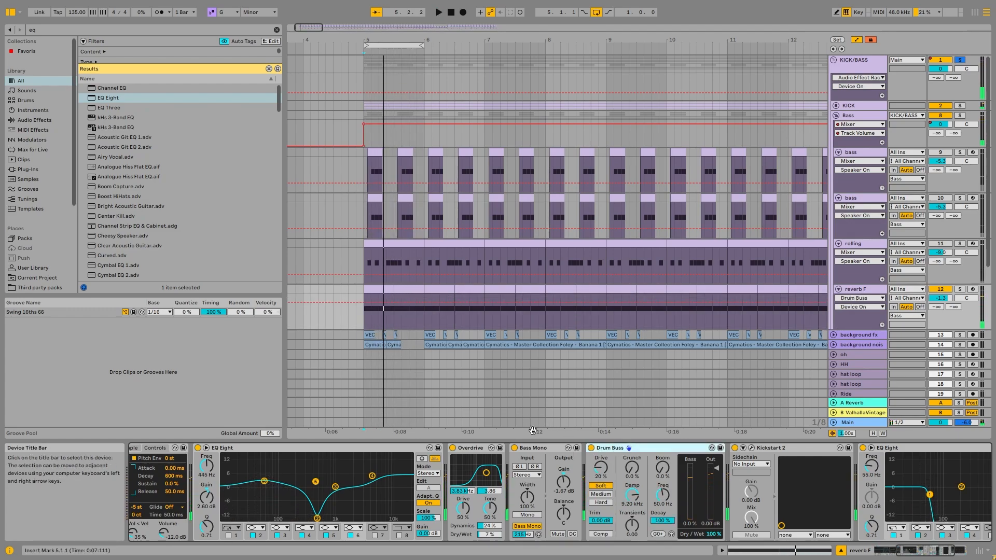
click(539, 449)
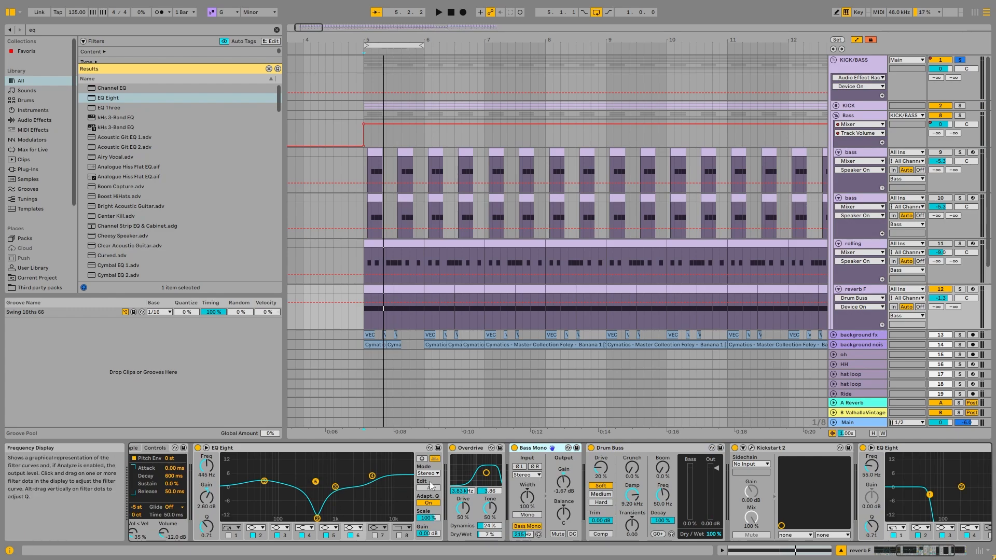
scroll(675, 493, right, 3)
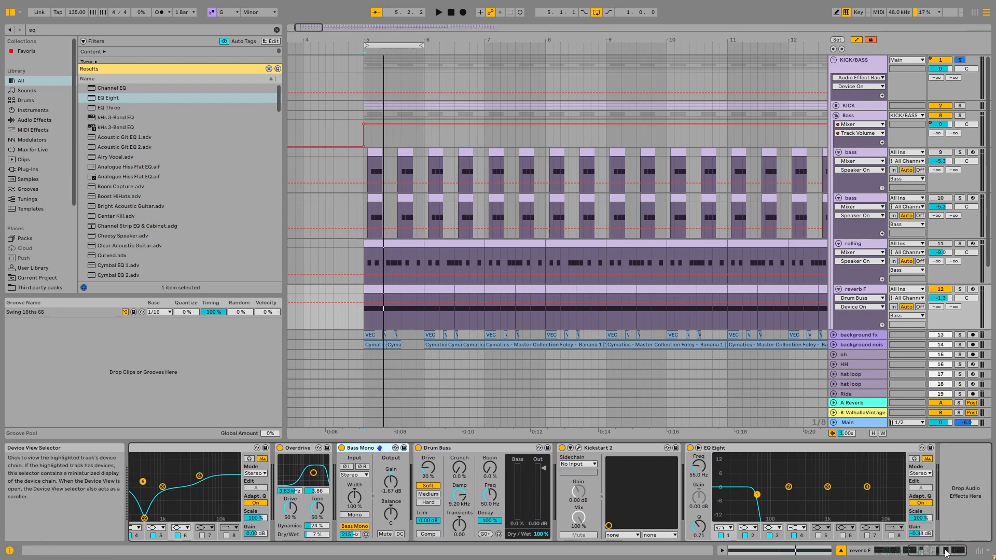
Compare reverb F with filter 1 of its last EQ Eight off and on during playback
click(748, 449)
key(space)
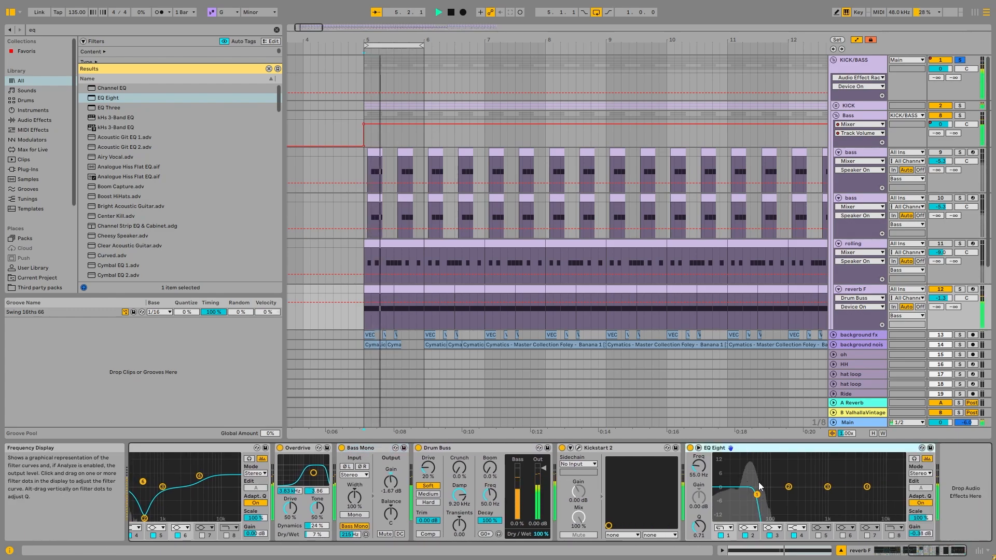
click(721, 536)
click(721, 535)
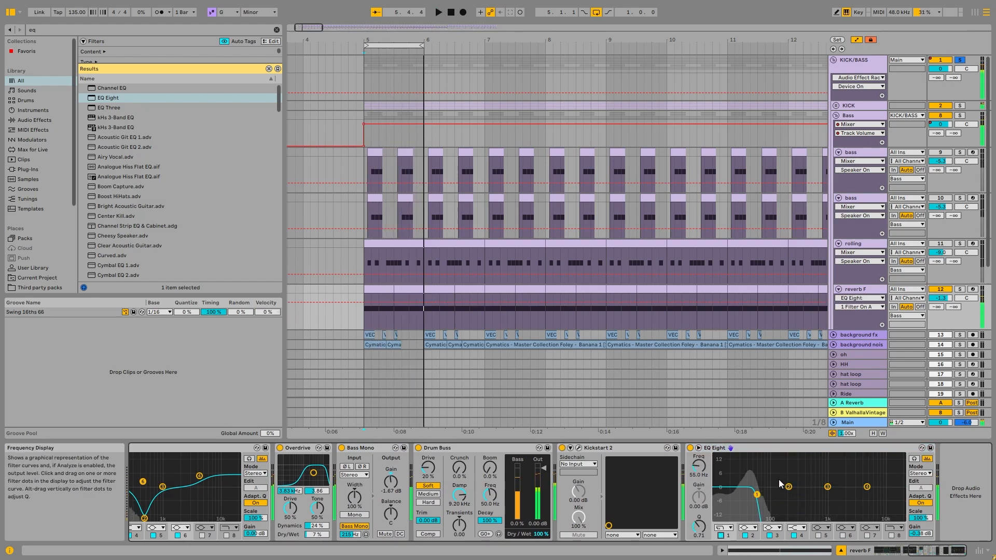
key(space)
Examine the last EQ Eight's low-pass curve in the enlarged display, close the display and audition reverb F again
click(698, 448)
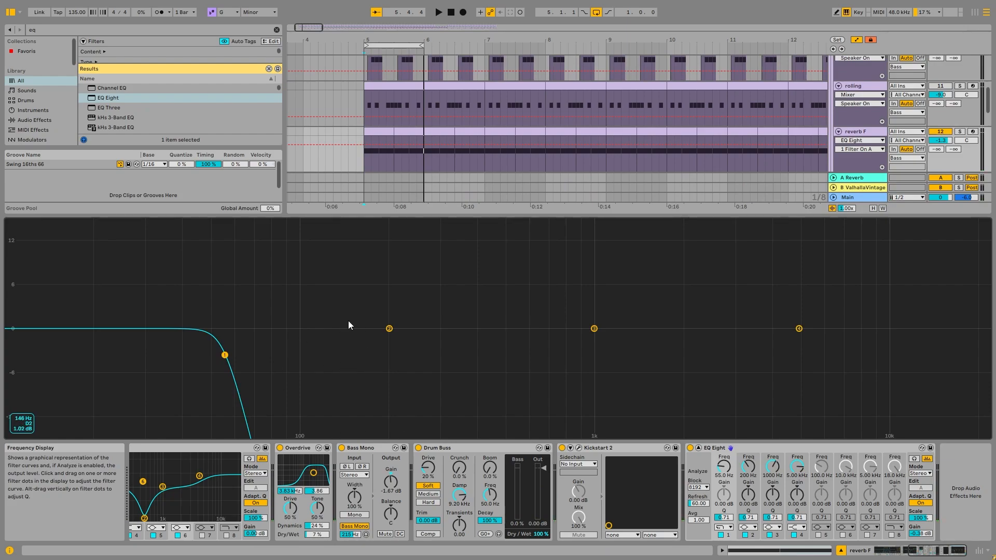
scroll(866, 81, up, 3)
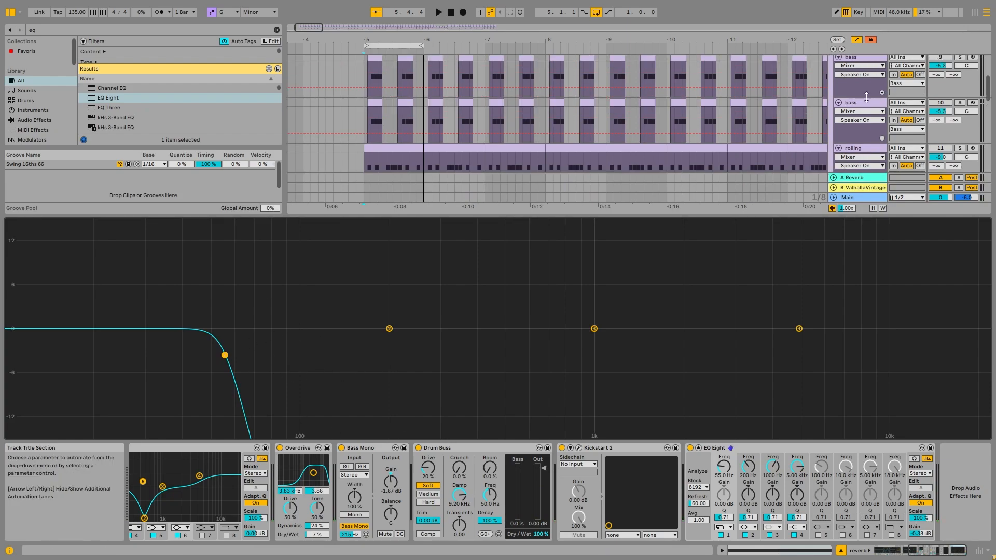
key(Escape)
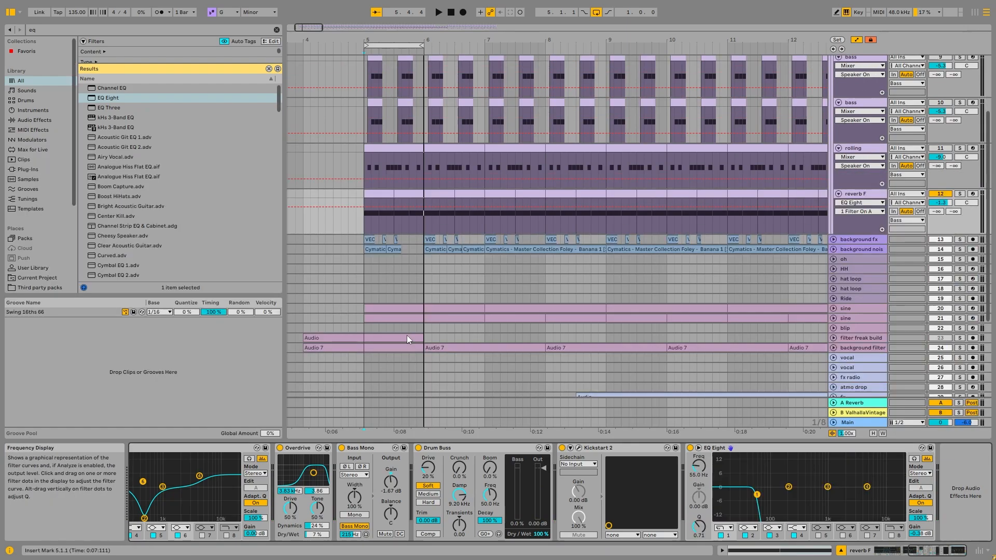
key(space)
key(space)
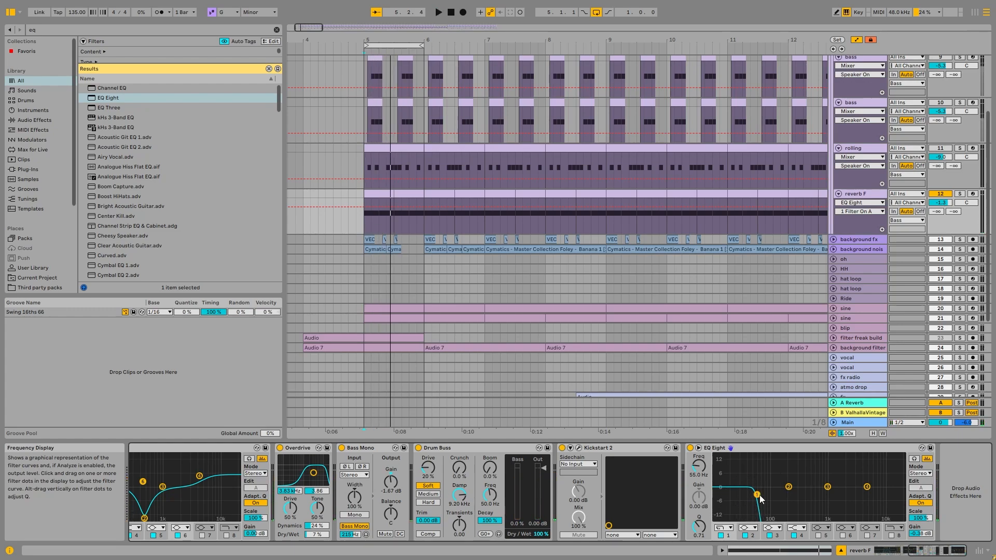
Activate the second bass track and its EQ Eight while playing it with the kick and reverb F
scroll(948, 260, up, 3)
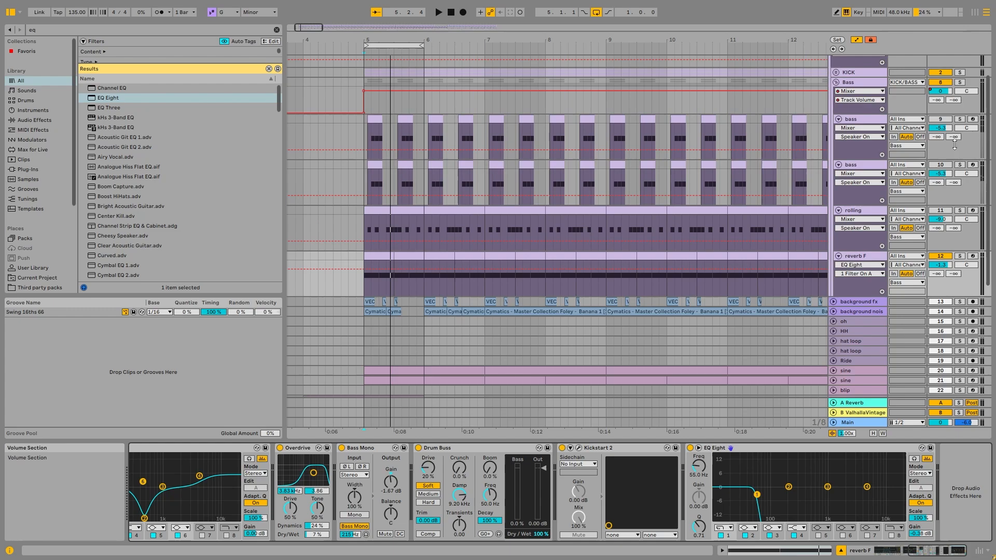
scroll(886, 101, up, 2)
key(space)
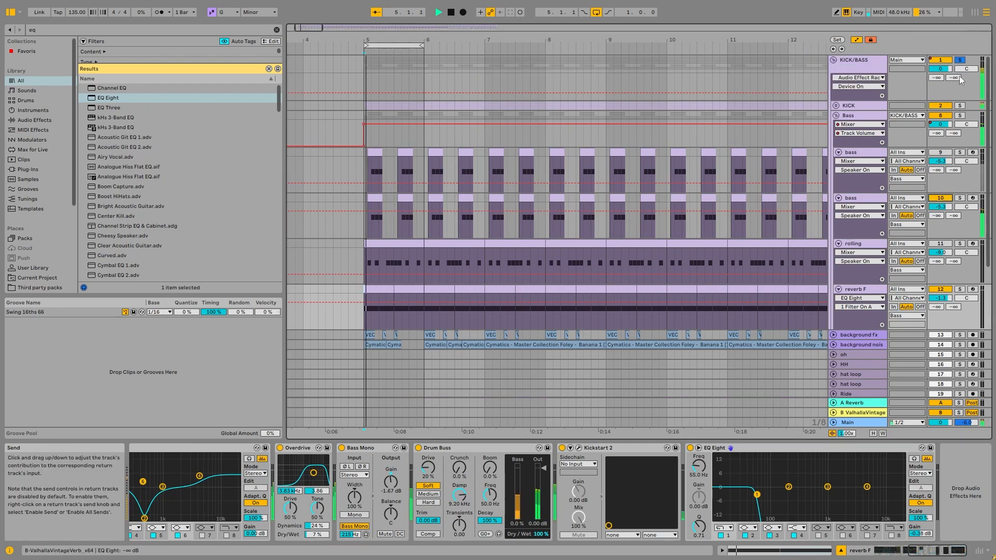
click(871, 198)
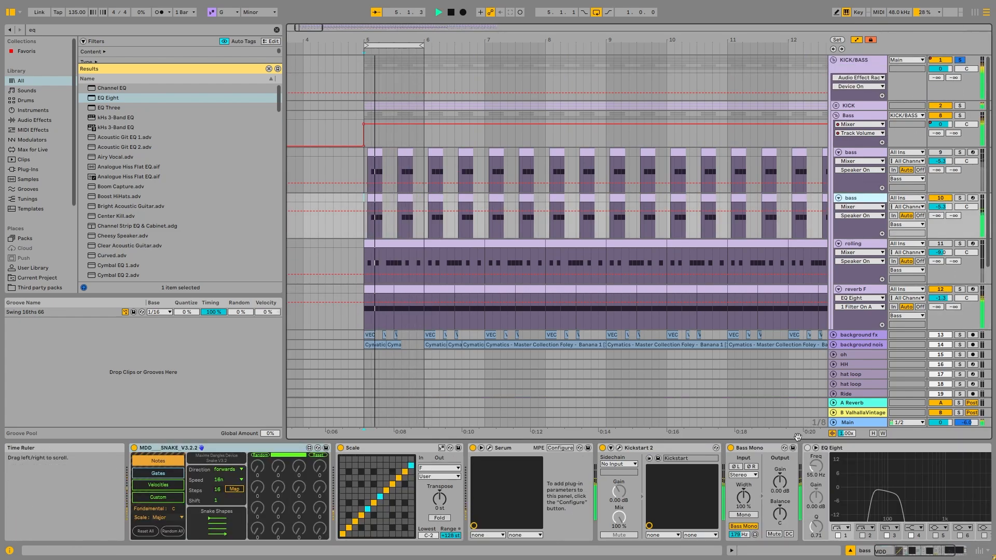
click(916, 468)
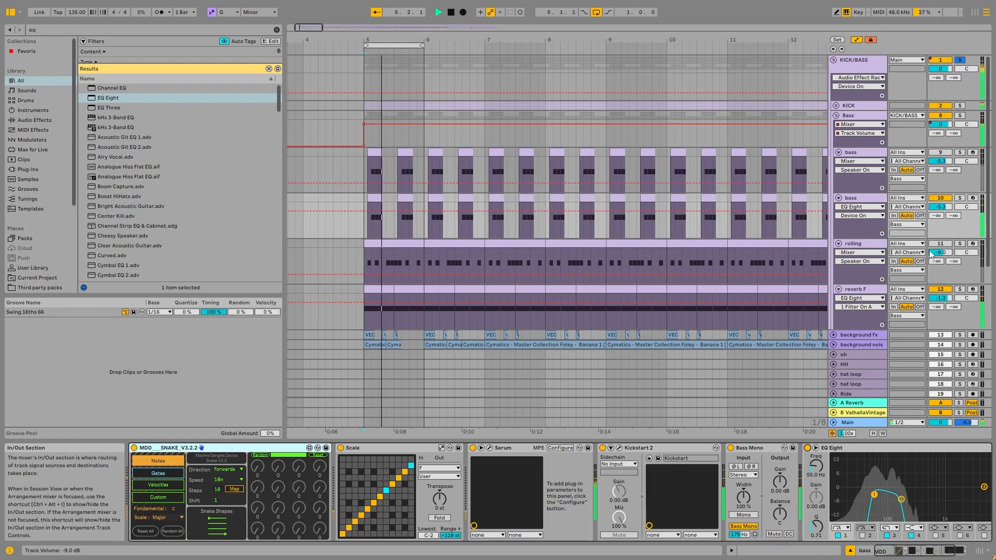
Solo and audition the rolling track with its 909 Kick sample, then unfold its AYNIL PercLoop rack
key(space)
click(861, 244)
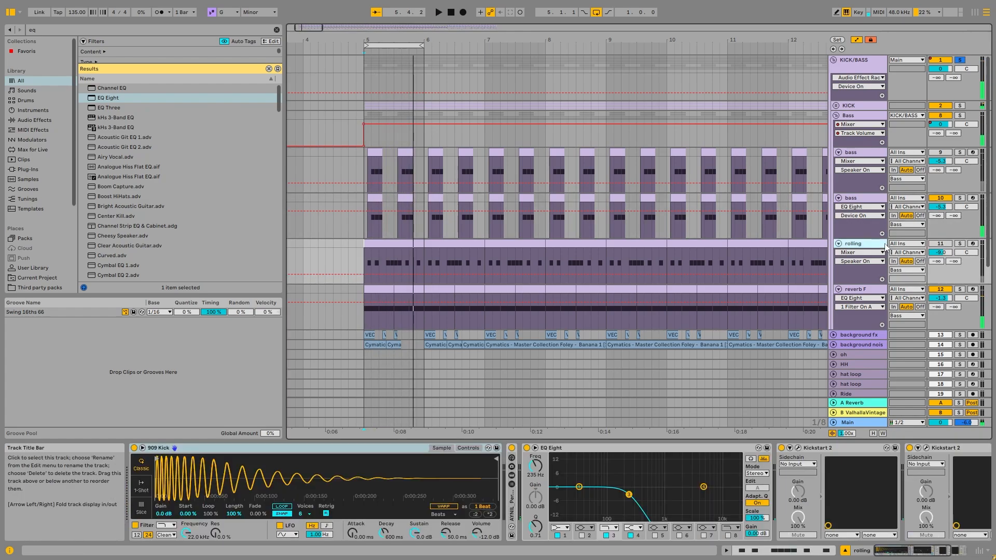
click(960, 243)
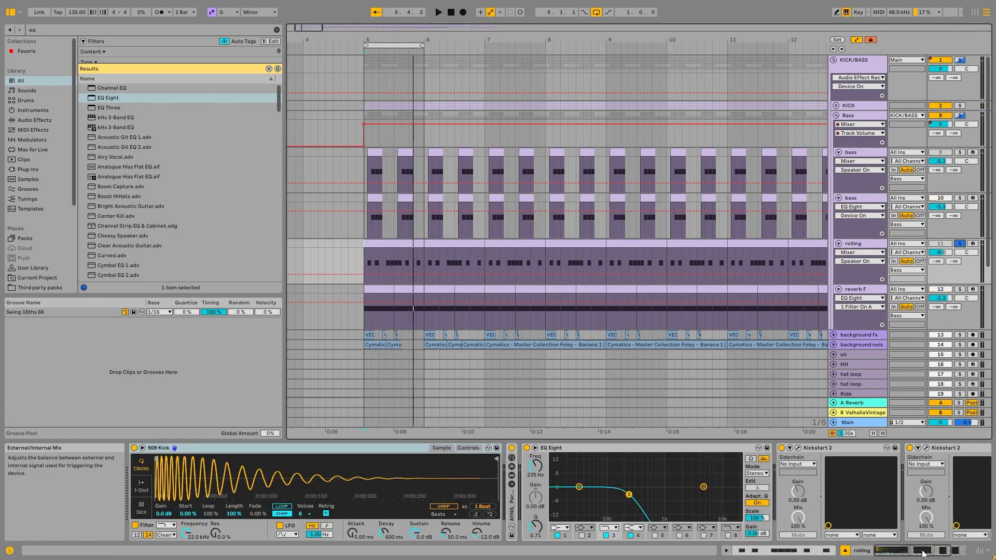
key(space)
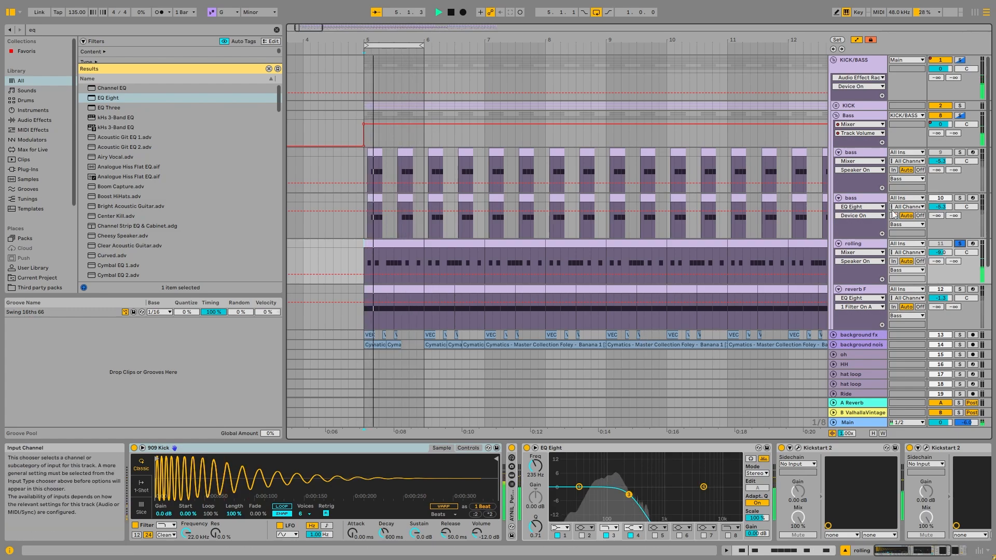
key(space)
double_click(511, 502)
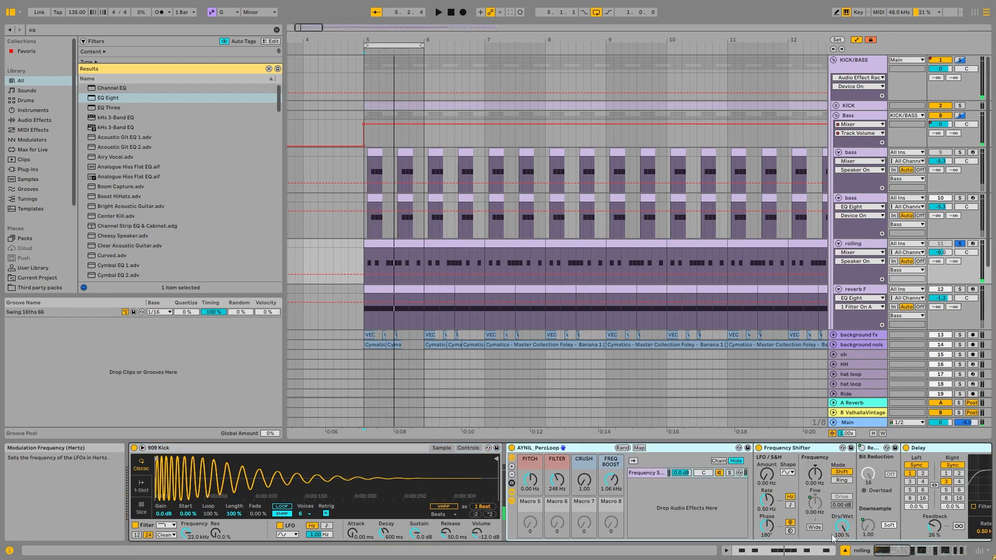
Examine the rolling track's effect chain and compare the sound with its 235 Hz EQ Eight off and on
click(896, 556)
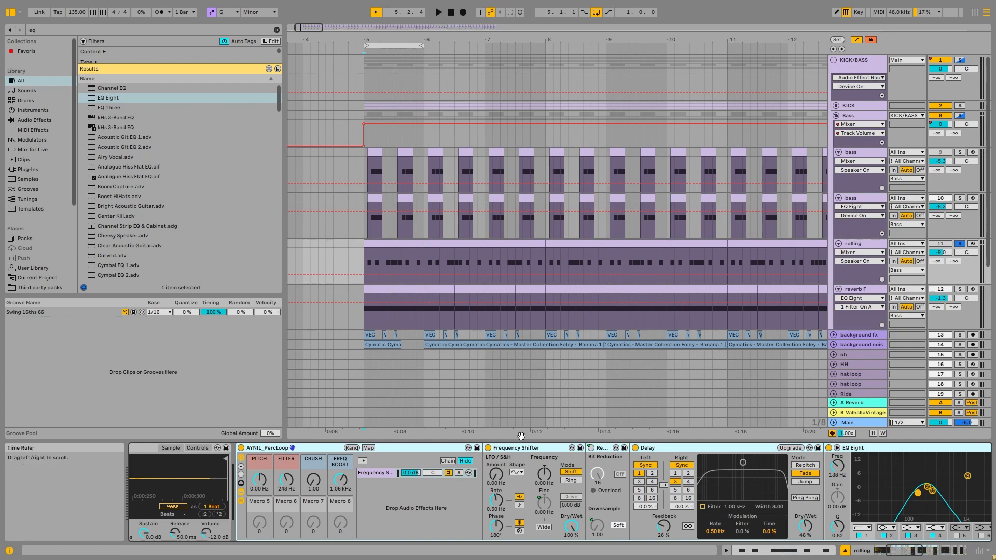
click(923, 554)
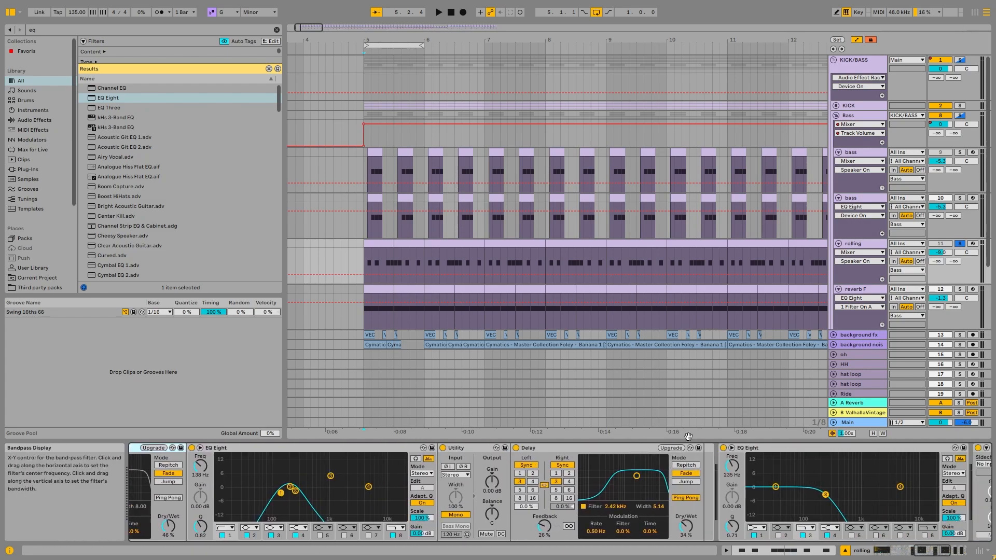
key(space)
click(723, 448)
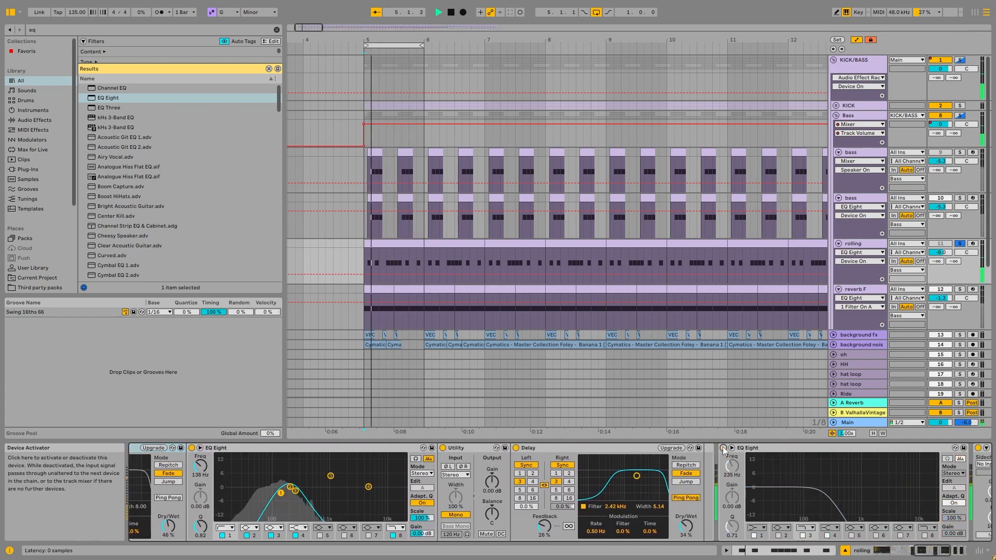
click(723, 448)
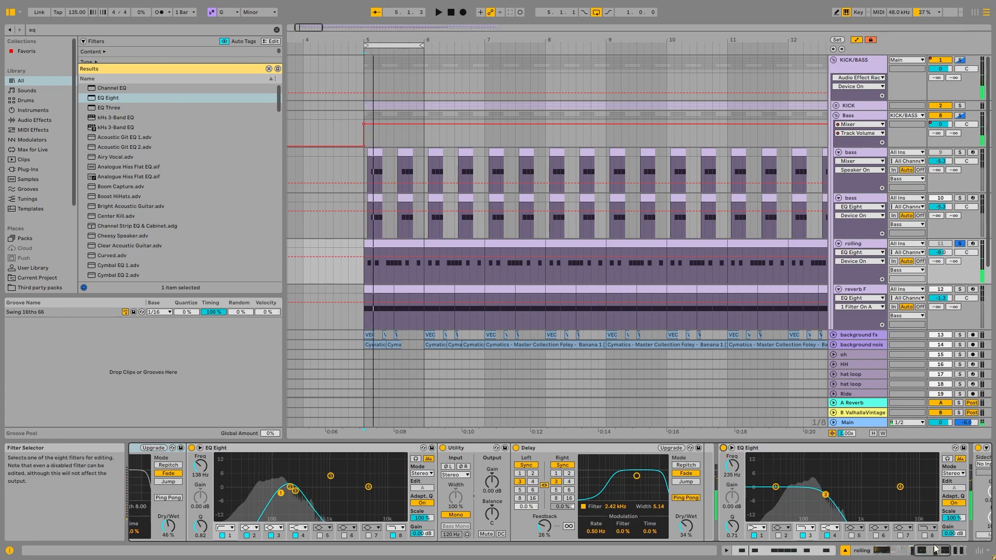
key(space)
click(952, 551)
Examine the rolling clip's C3 notes and velocities, then the curve in the track's first Kickstart 2
double_click(432, 275)
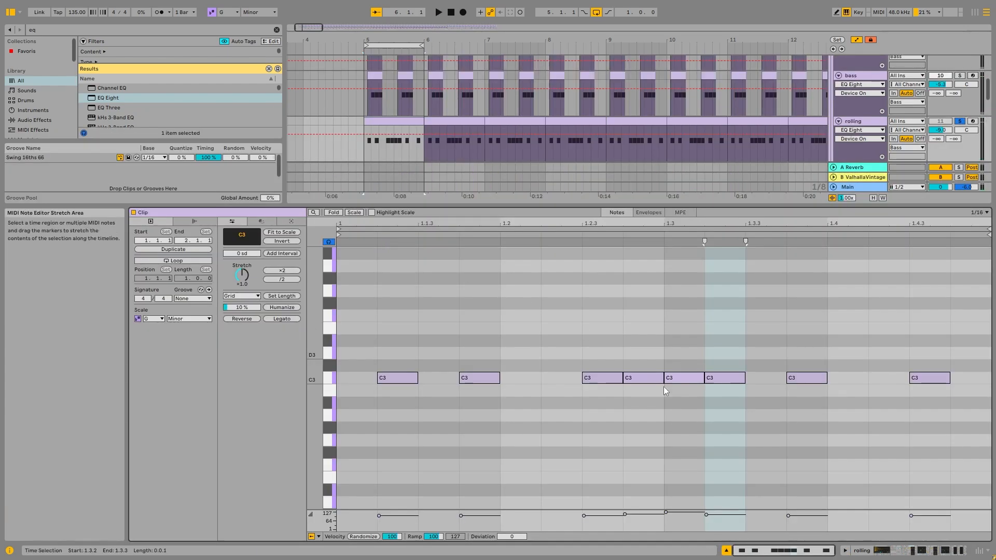
click(626, 516)
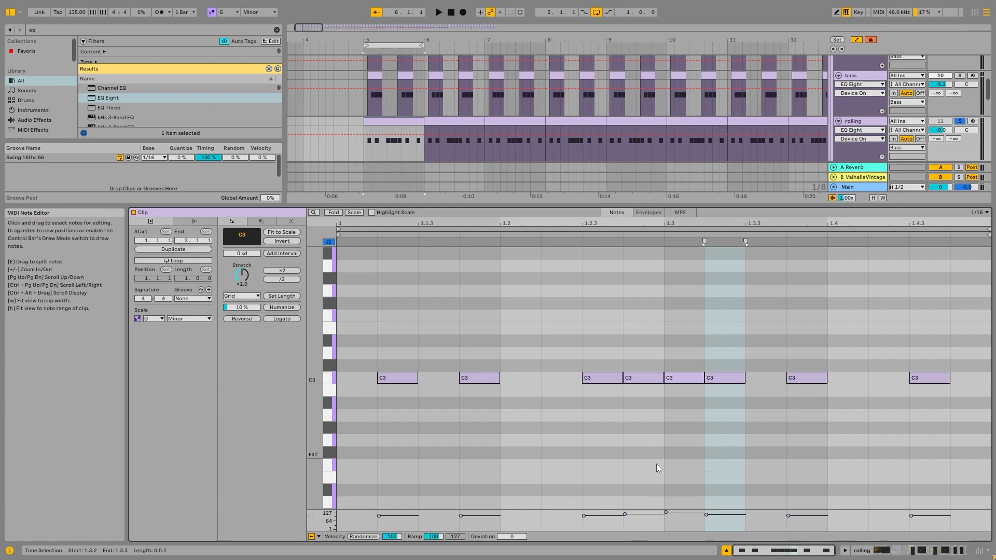
click(870, 122)
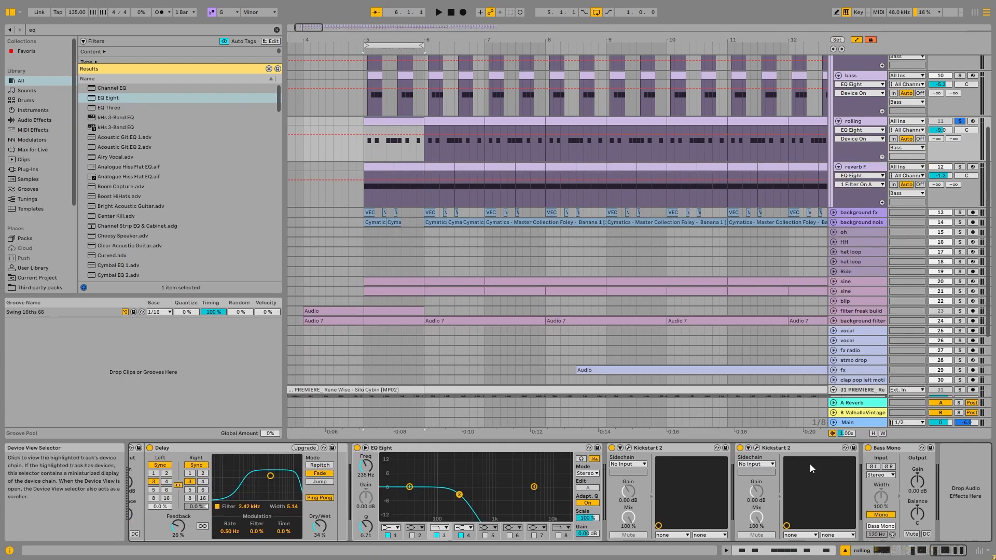
click(629, 448)
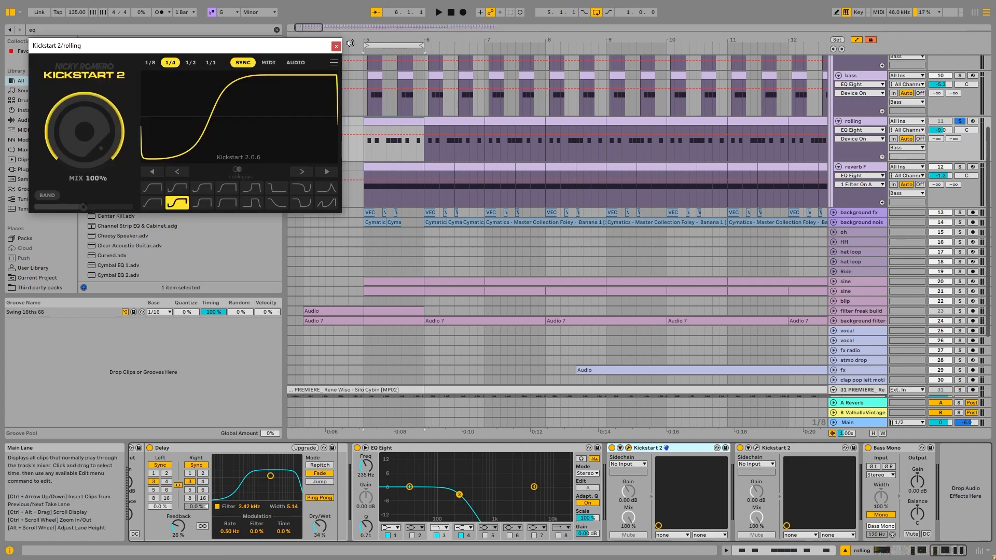
click(336, 46)
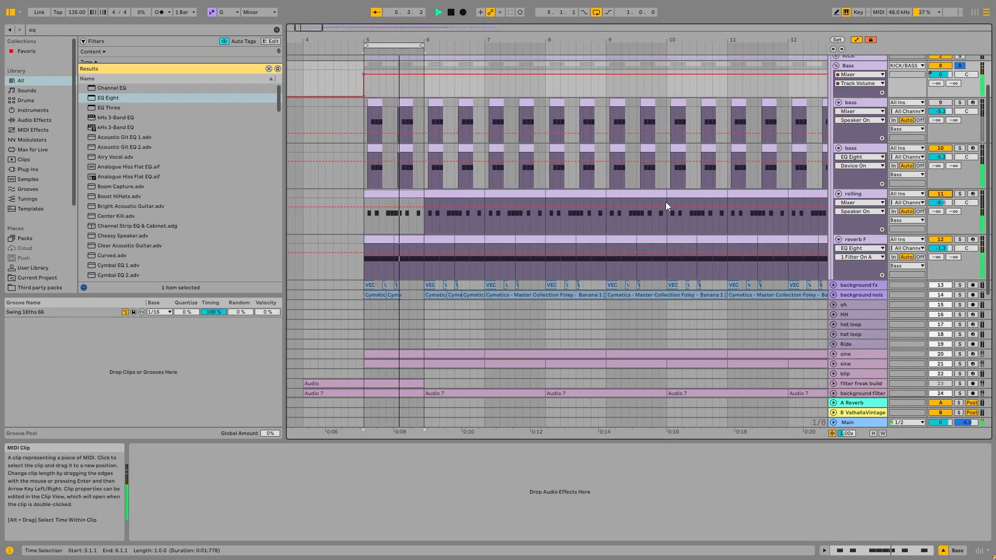
Audition the soloed Bass group with rolling active, then examine rolling's EQ Eight curve in the enlarged display
scroll(643, 218, up, 2)
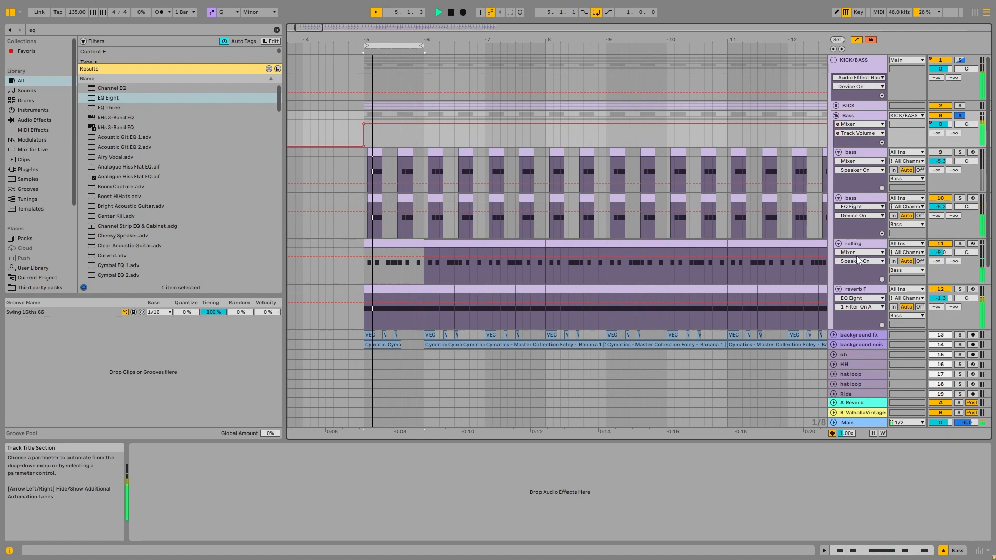
click(868, 246)
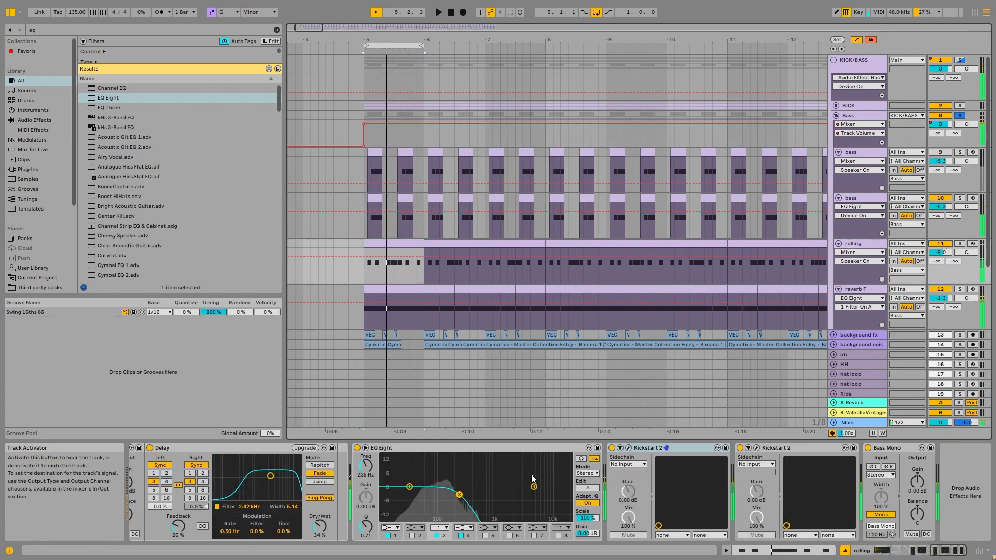
double_click(468, 472)
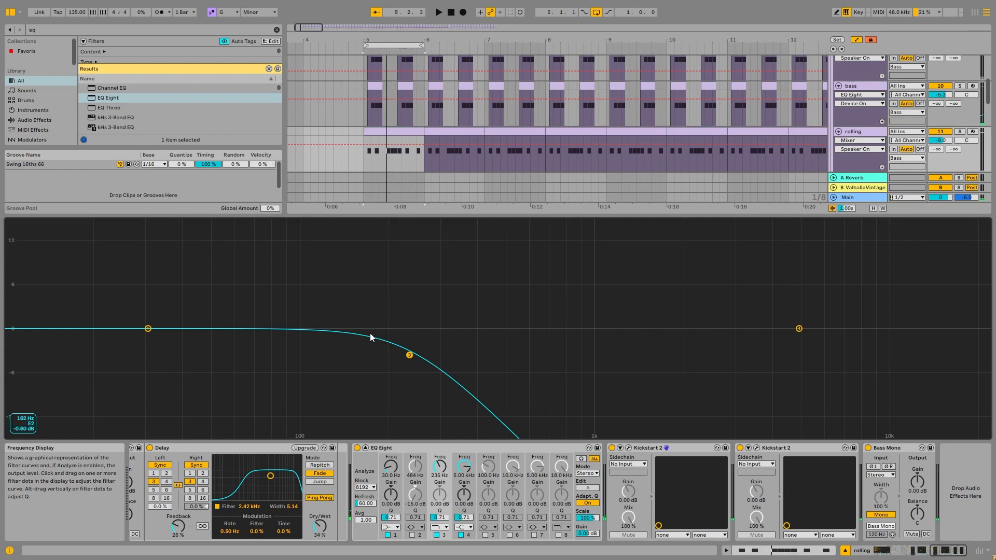
double_click(536, 325)
Fold the Bass group, solo the KICK/BASS group, audition it and unfold the KICK group
scroll(849, 140, up, 5)
click(858, 115)
click(835, 115)
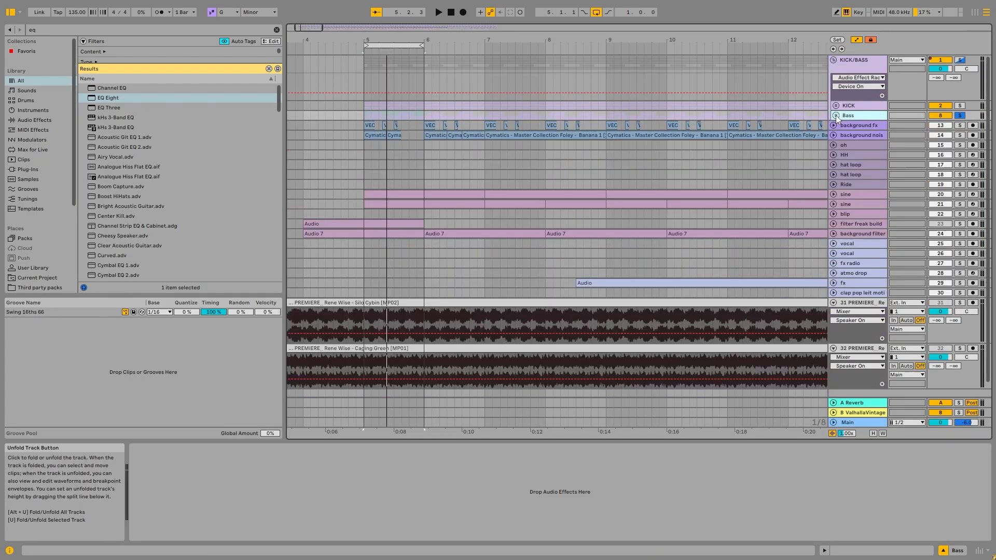
click(858, 60)
click(960, 60)
key(space)
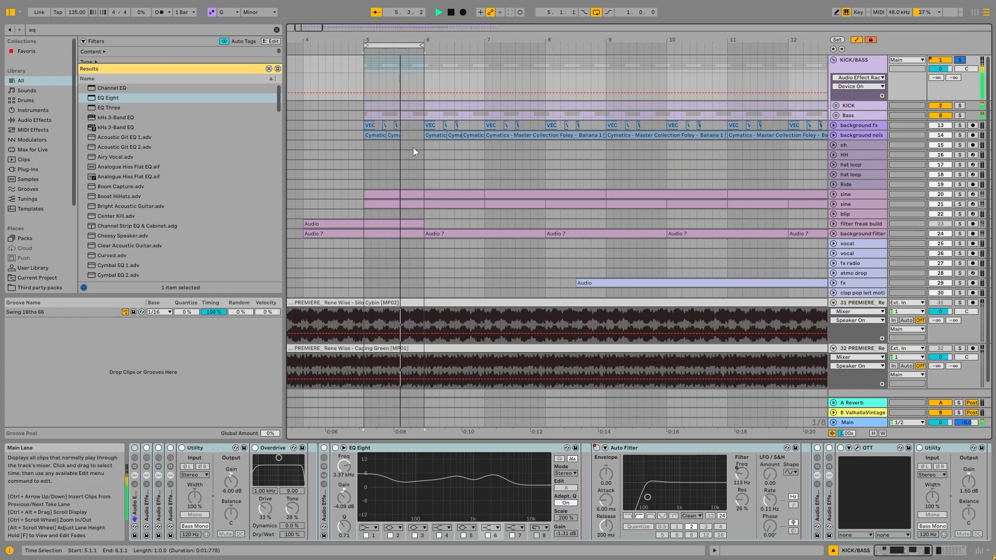
key(space)
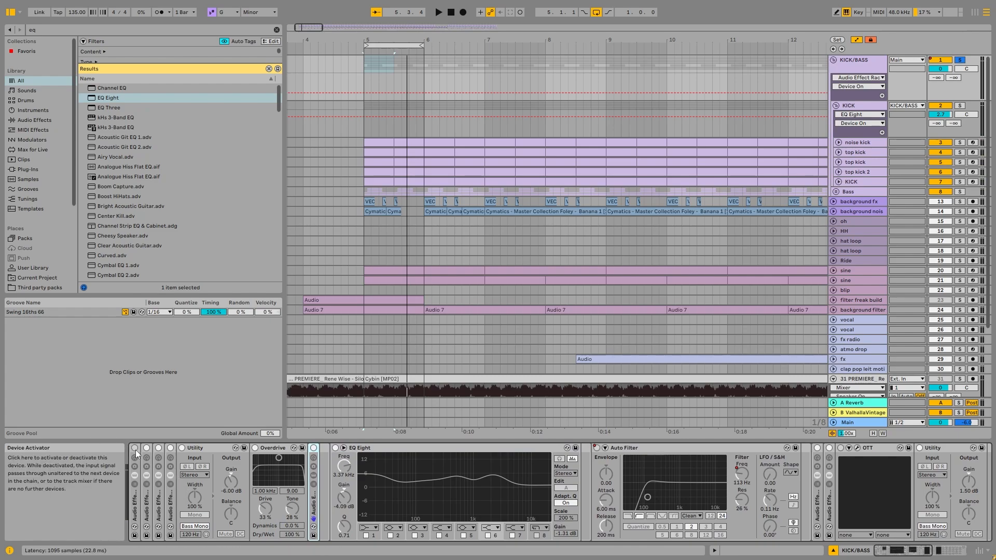
Reactivate the KICK/BASS group's first effect racks, bypassing the EQ Eight, the racks after Auto Filter and the Utility beside OTT
click(135, 449)
scroll(270, 467, right, 10)
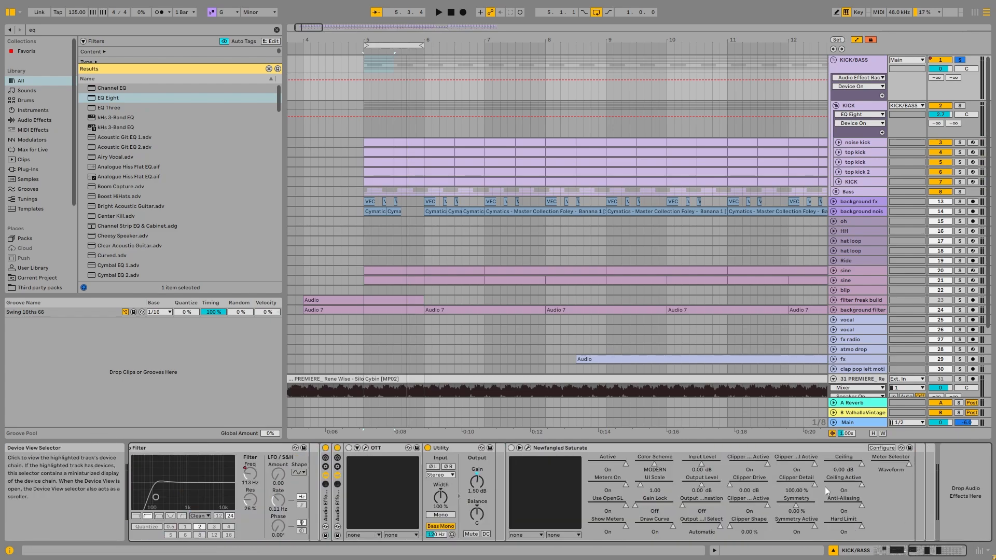
click(428, 448)
click(326, 448)
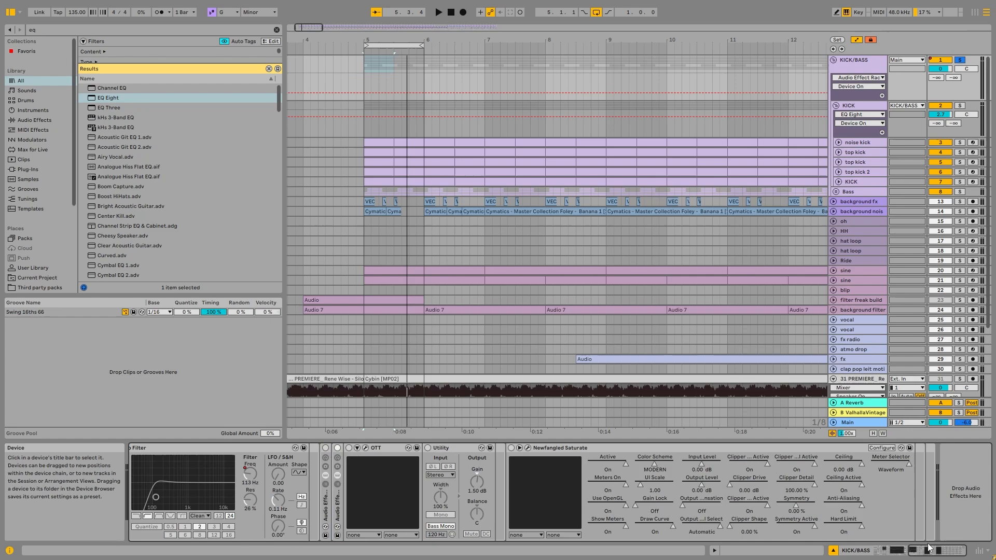
drag(927, 549, 893, 550)
click(336, 448)
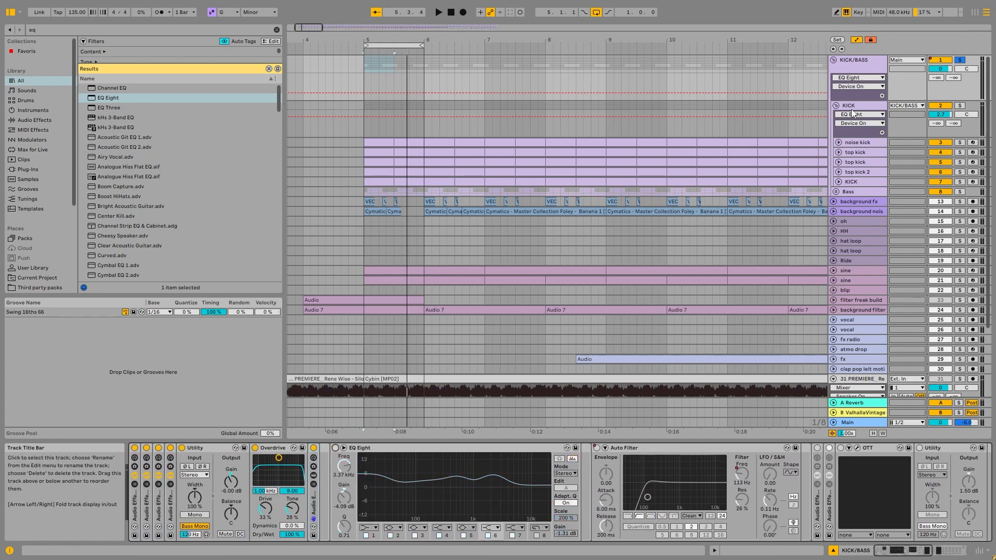
Audition the soloed KICK/BASS group with the rack holding Utility and Overdrive bypassed and active
key(space)
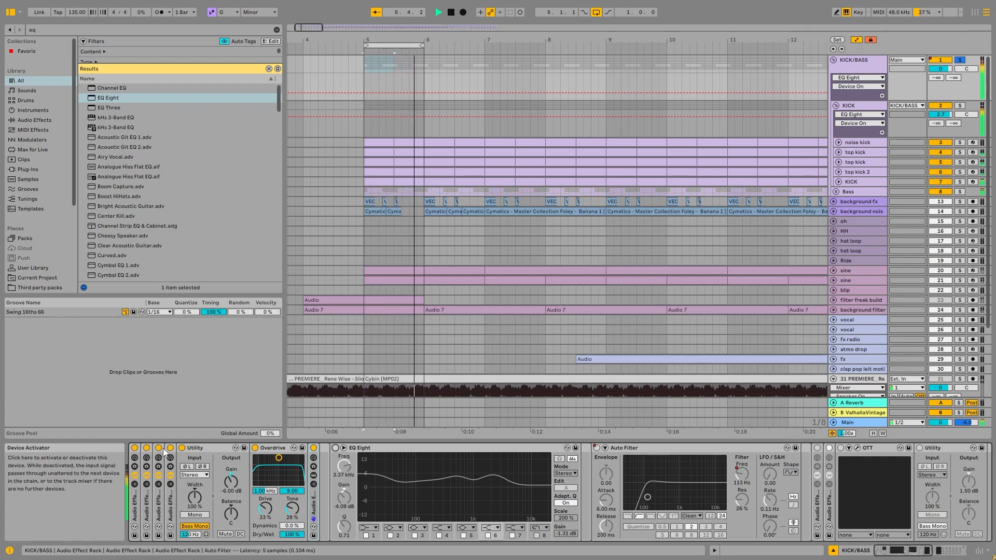
click(170, 449)
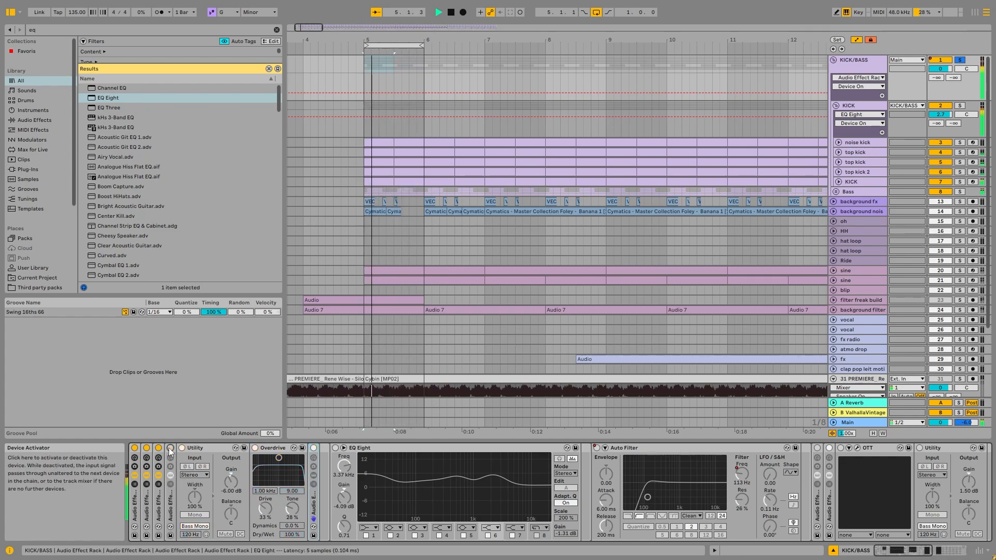
click(171, 449)
key(space)
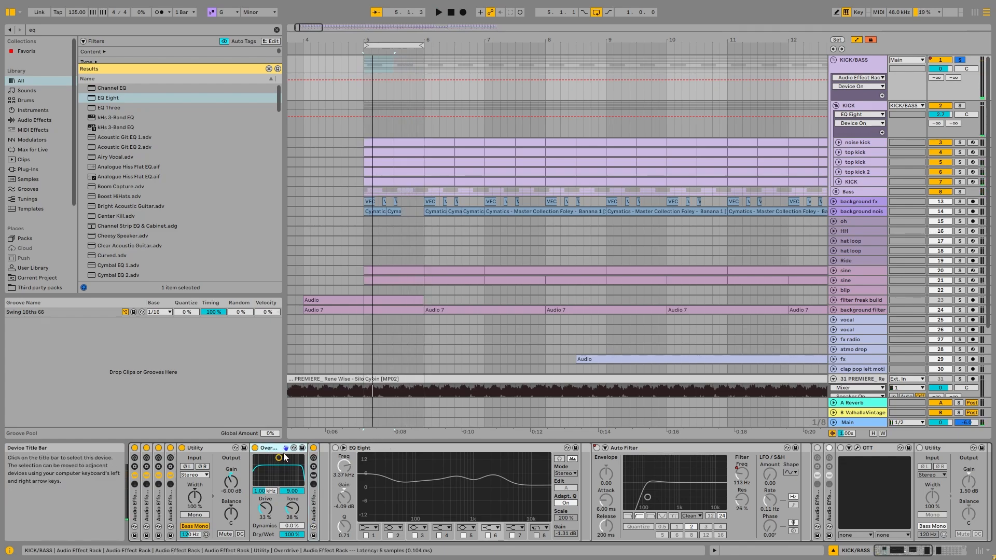
Inspect the EQ Eights inside the rack after Overdrive, then enable the standalone EQ Eight and audition its spectrum
double_click(313, 503)
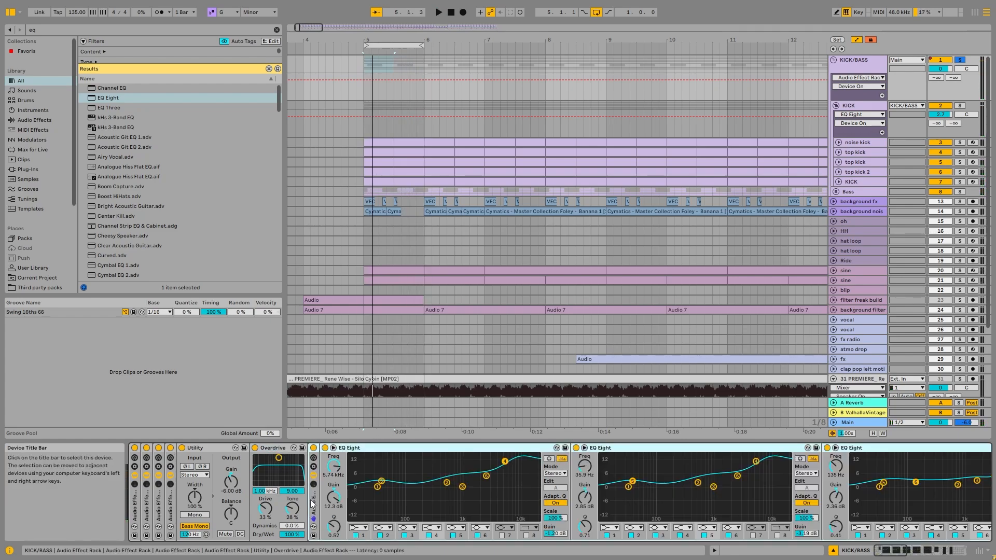
double_click(311, 502)
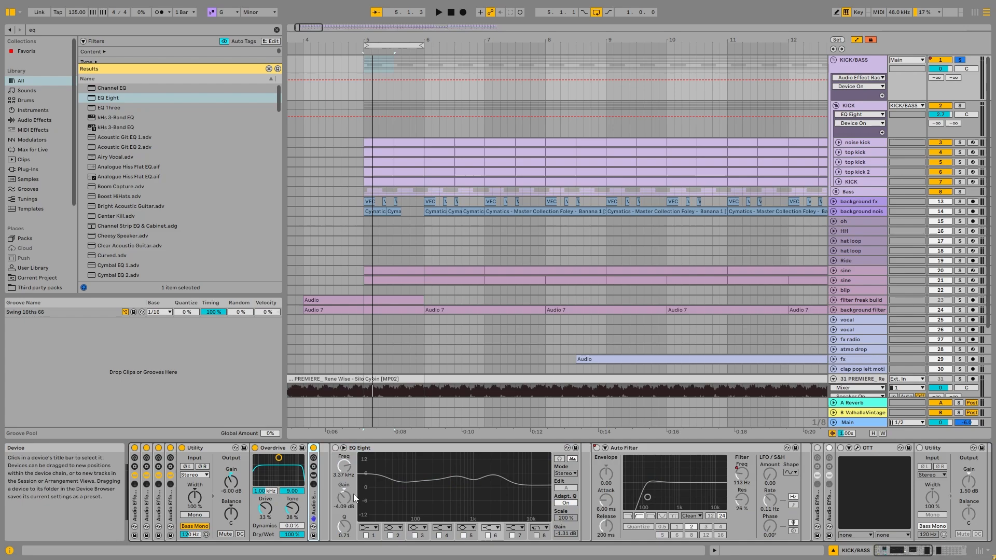
click(363, 452)
key(0)
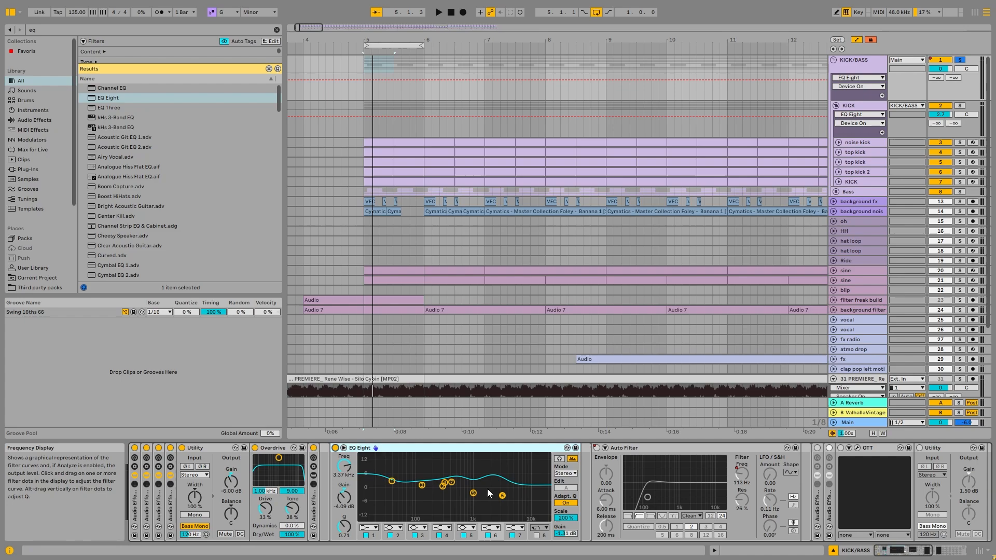
key(space)
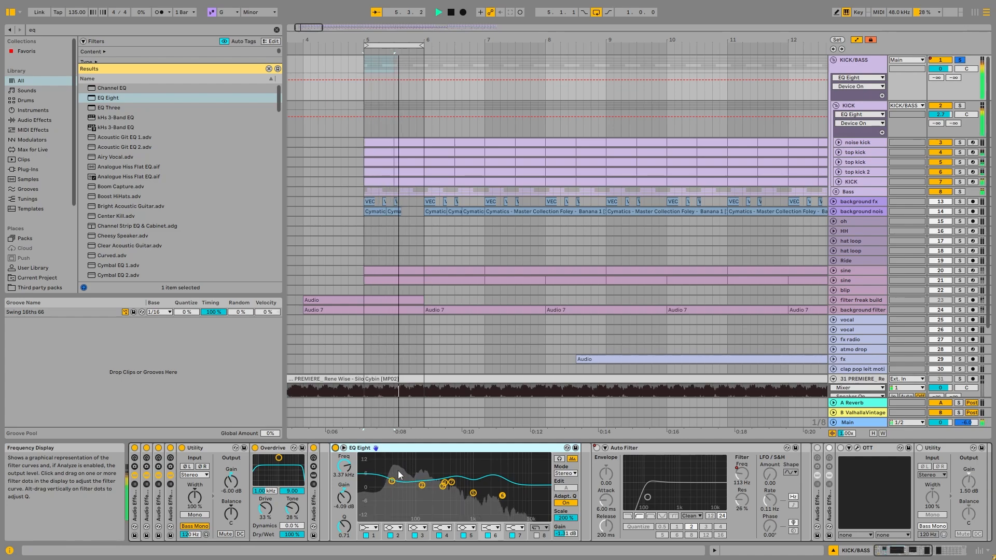
key(space)
Enable the effect racks after Auto Filter and the OTT inside them, and open OTT's plug-in window over the arrangement
click(816, 448)
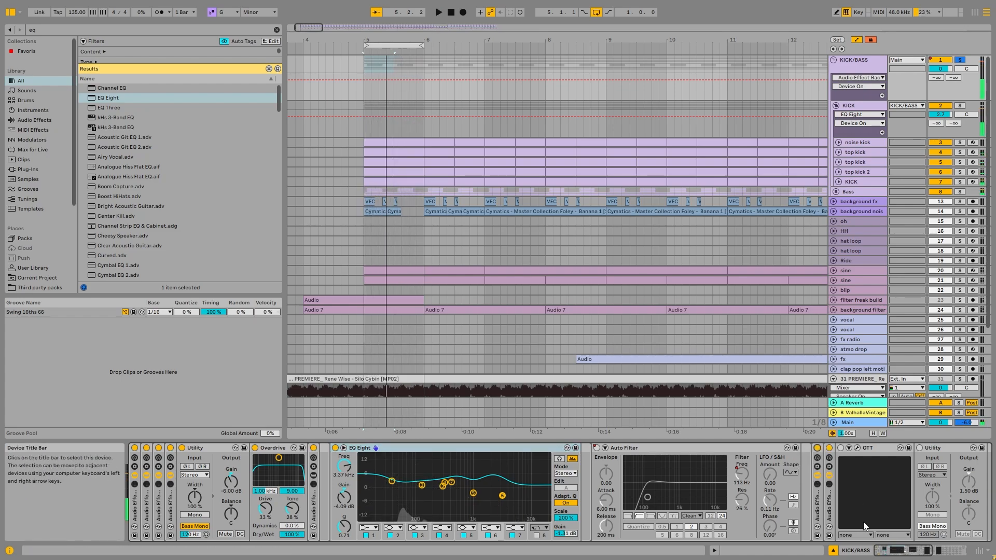
scroll(863, 525, down, 10)
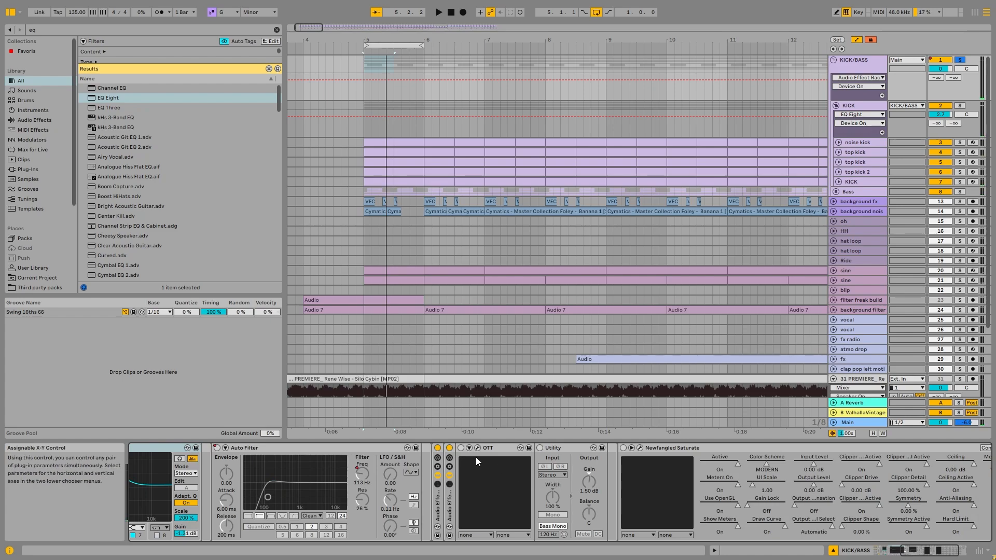
click(477, 448)
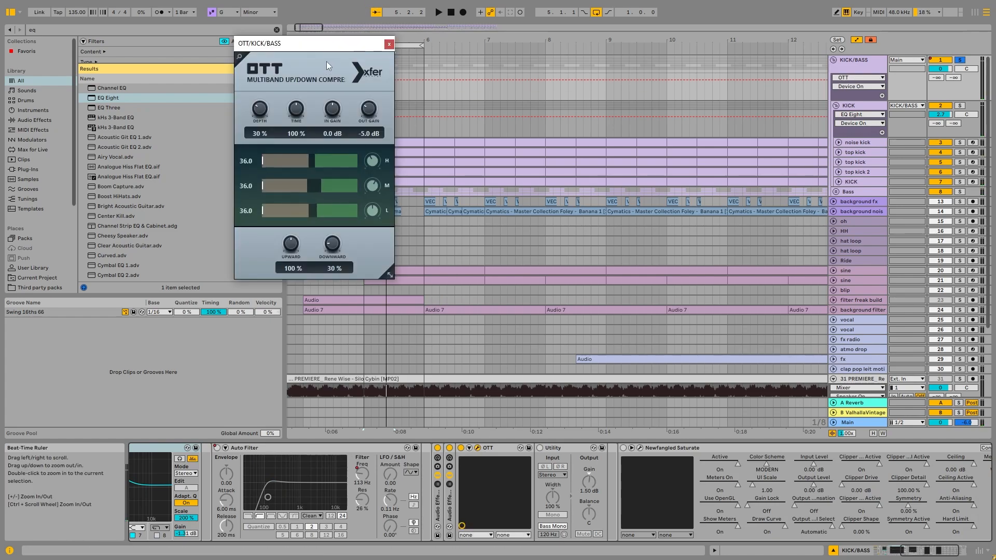
drag(331, 47, 430, 79)
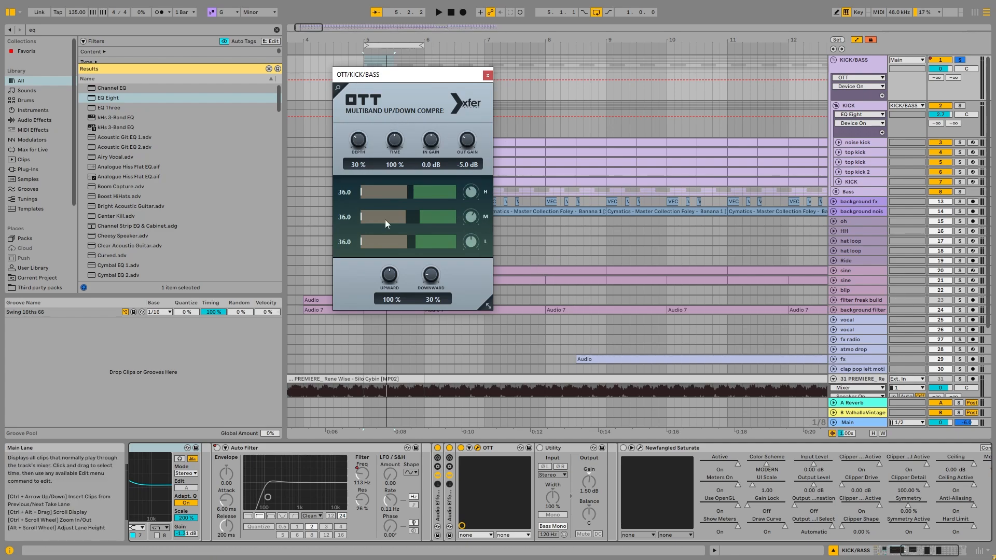
Compare the KICK/BASS group's sound with OTT bypassed and active, and close the OTT window
click(461, 448)
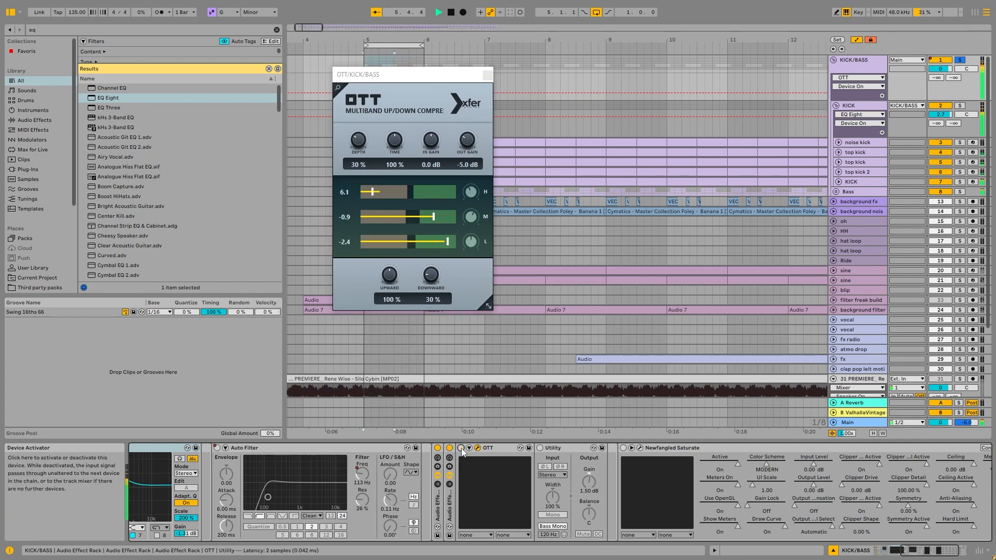
click(462, 448)
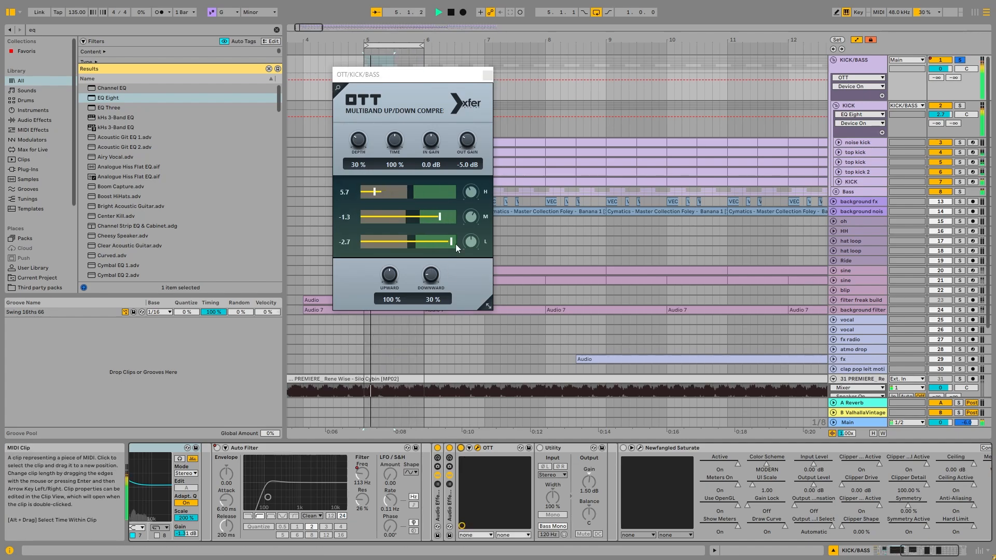
key(space)
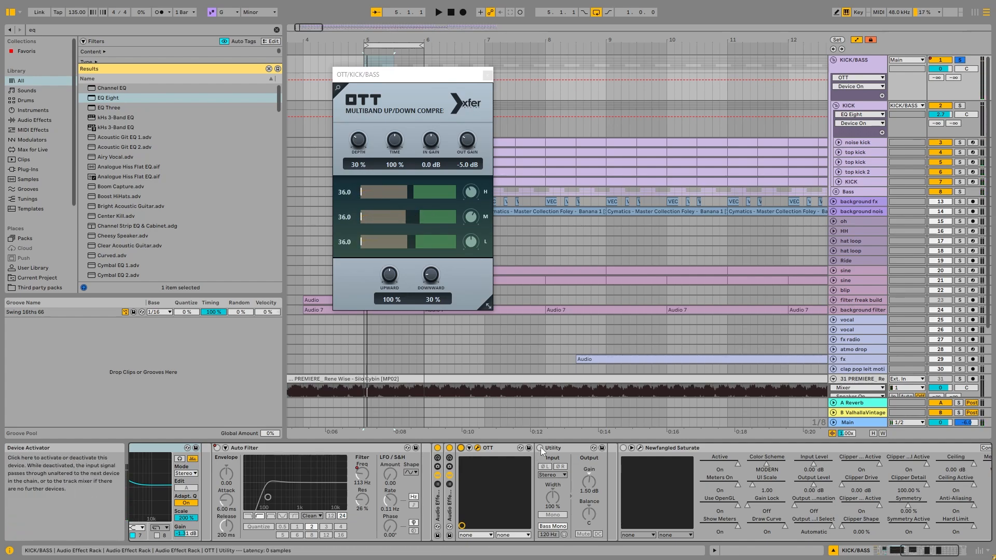
key(space)
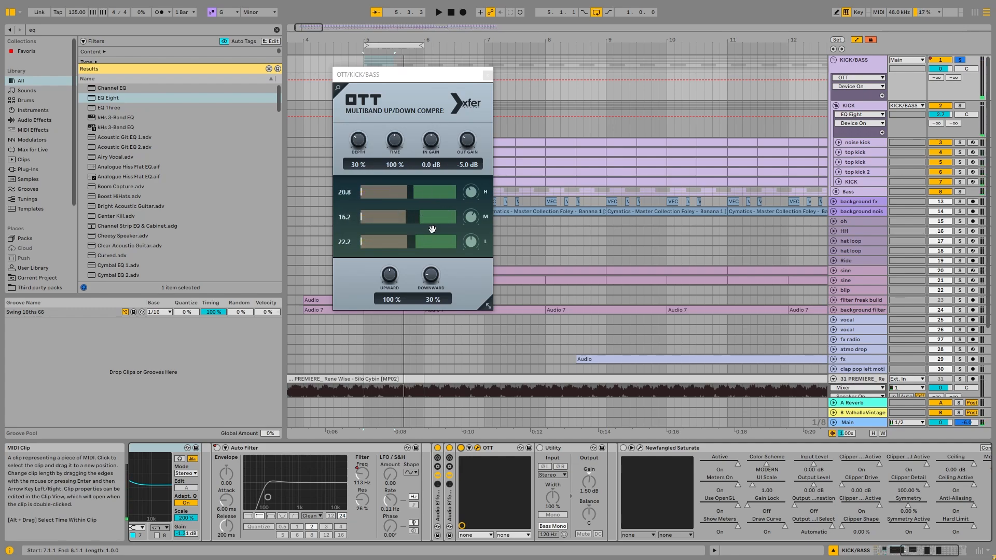
click(488, 75)
key(ctrl+alt+p)
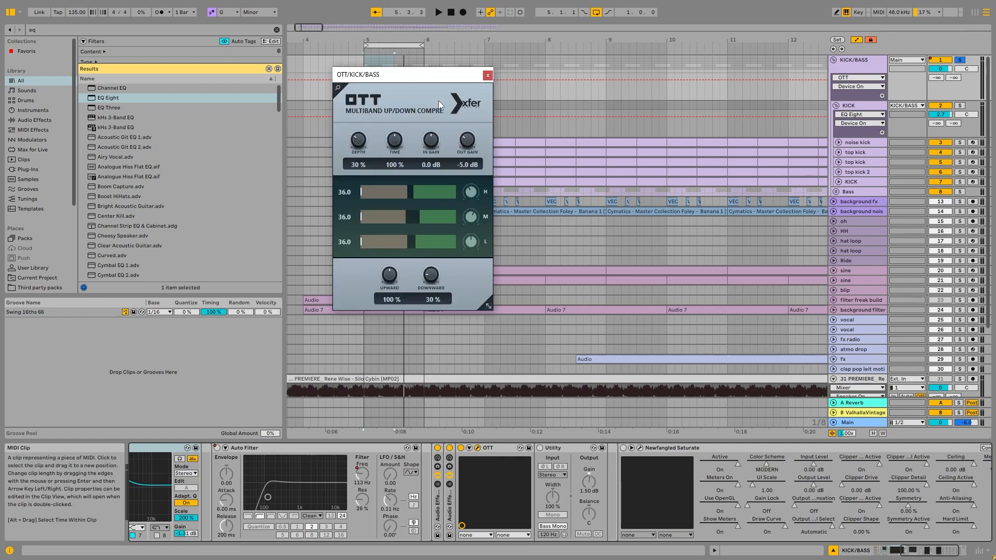
click(488, 76)
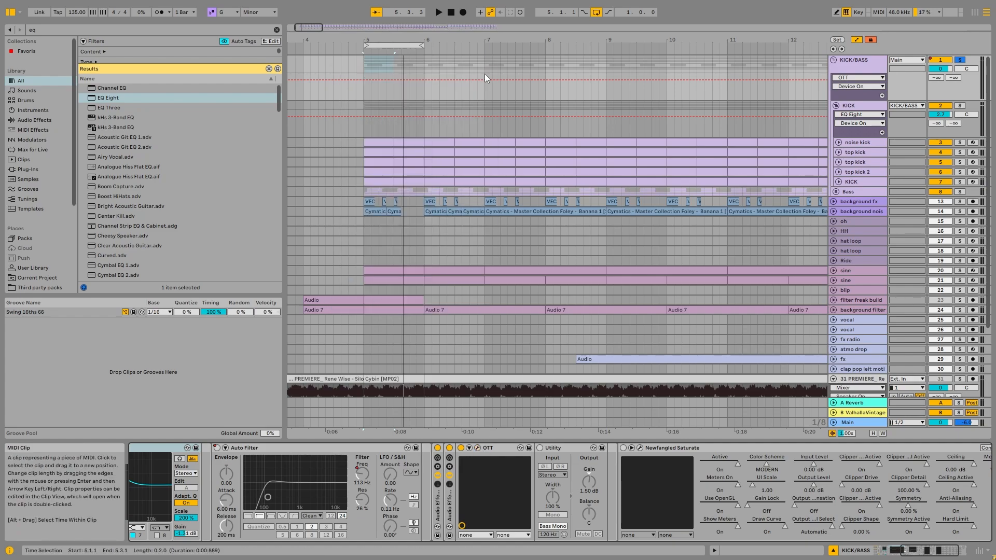
Enable the Utility after OTT and Newfangled Saturate, then audition the group while examining Saturate's settings and waveform meter
click(540, 448)
click(623, 448)
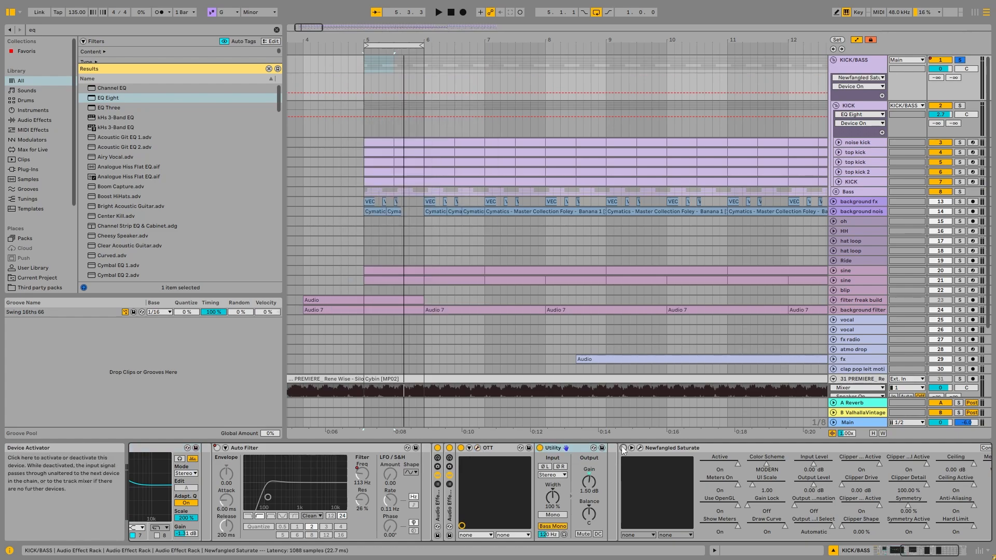
click(639, 448)
key(space)
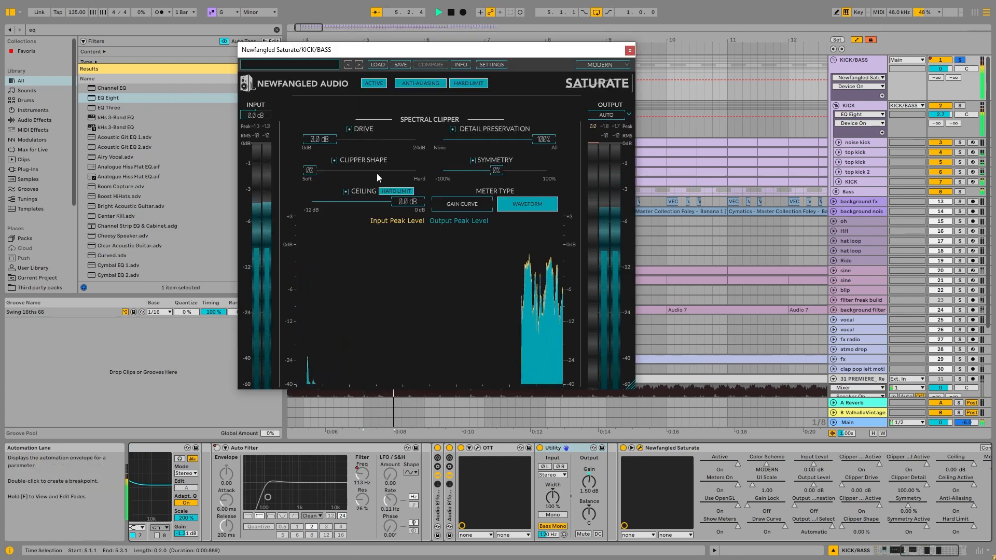
key(space)
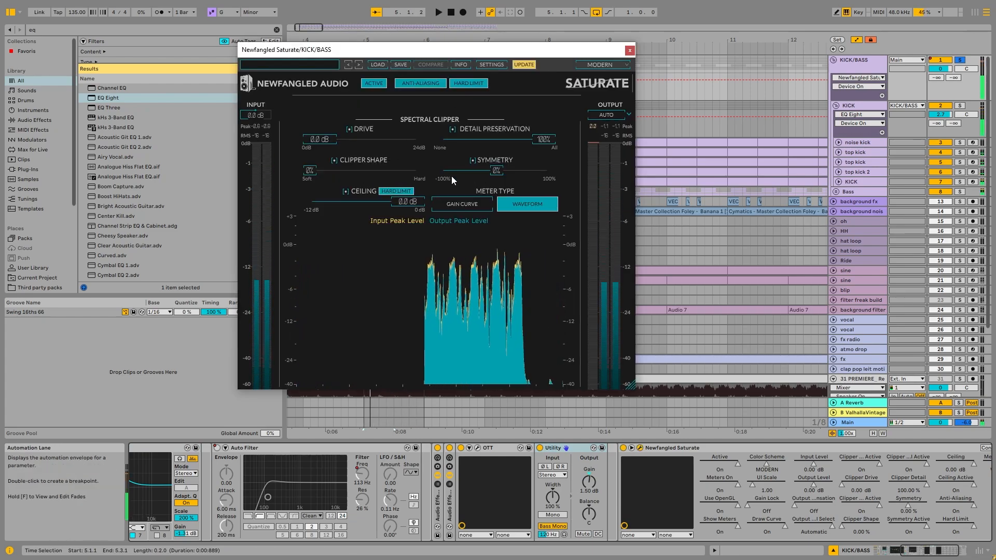
click(629, 51)
Audition the soloed KICK/BASS group with its complete effect chain active
drag(920, 550, 892, 549)
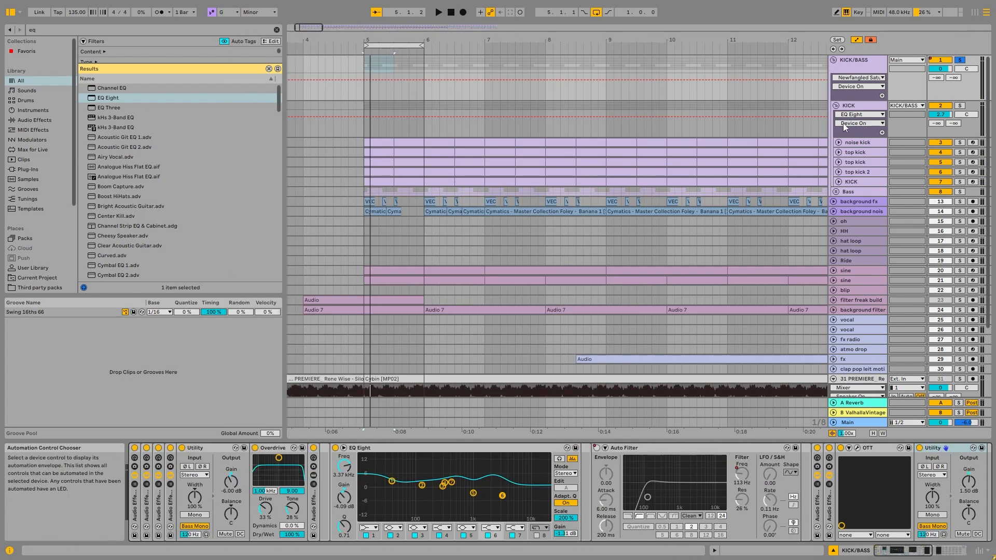
click(858, 61)
key(space)
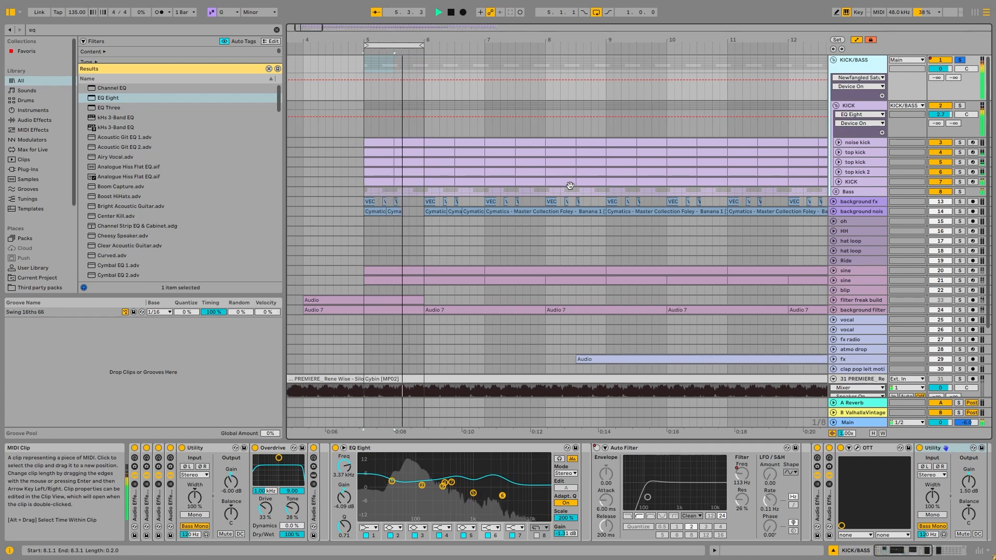
key(space)
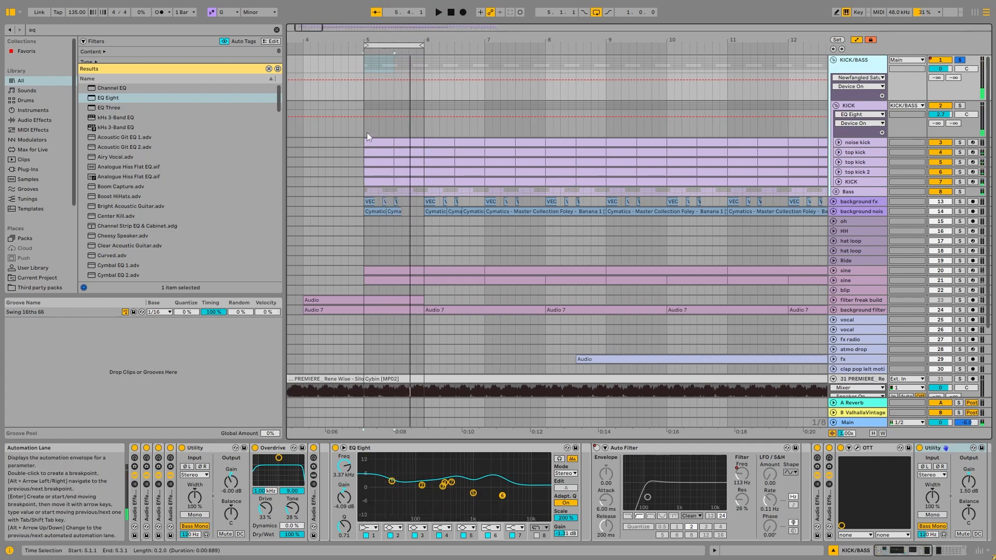
Set the arrangement grid to 1/1 and select bar 5 on the KICK group track
right_click(417, 127)
click(517, 215)
click(410, 127)
drag(410, 127, 369, 113)
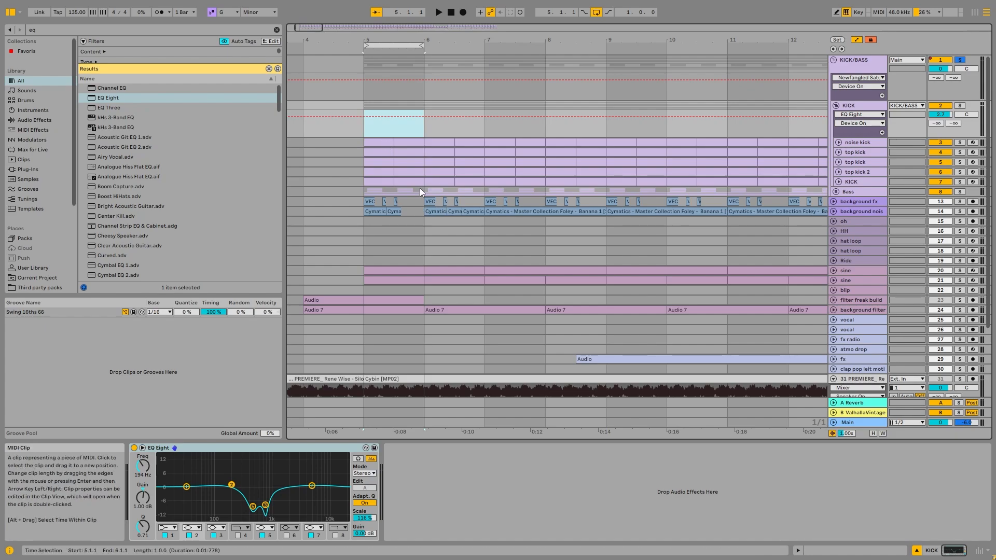
Set the noise kick track's volume to -2.2 dB while auditioning the group, then fold the track again
click(833, 59)
click(836, 61)
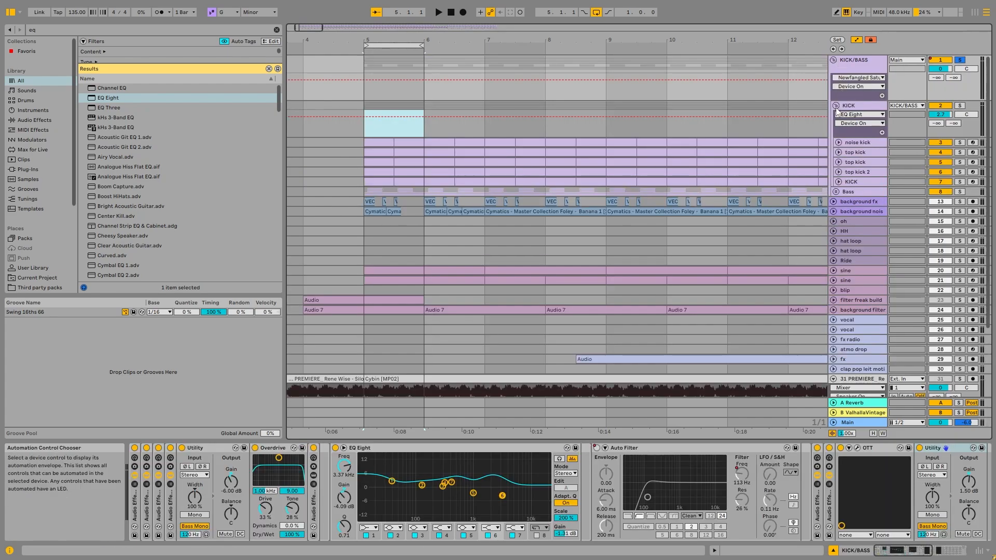
click(838, 143)
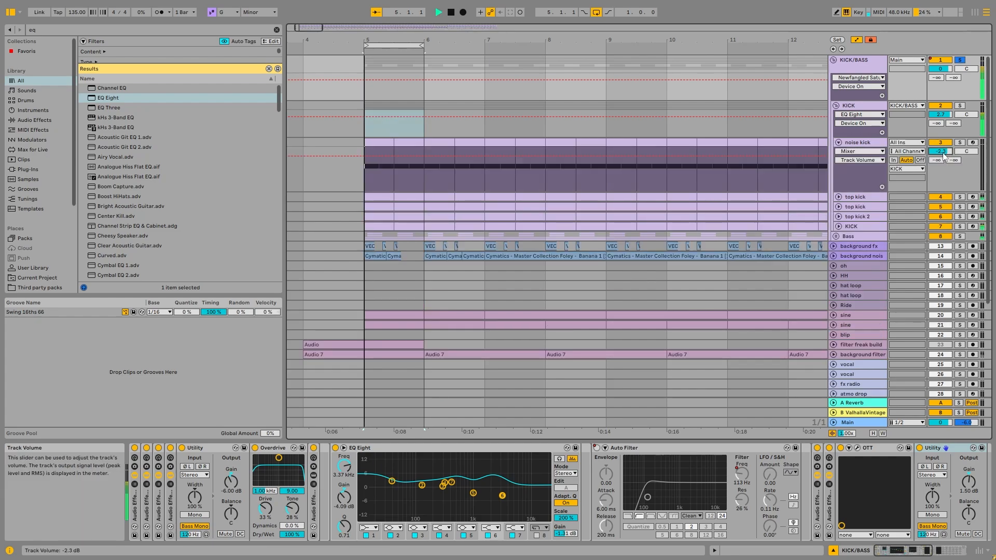
drag(943, 153, 943, 153)
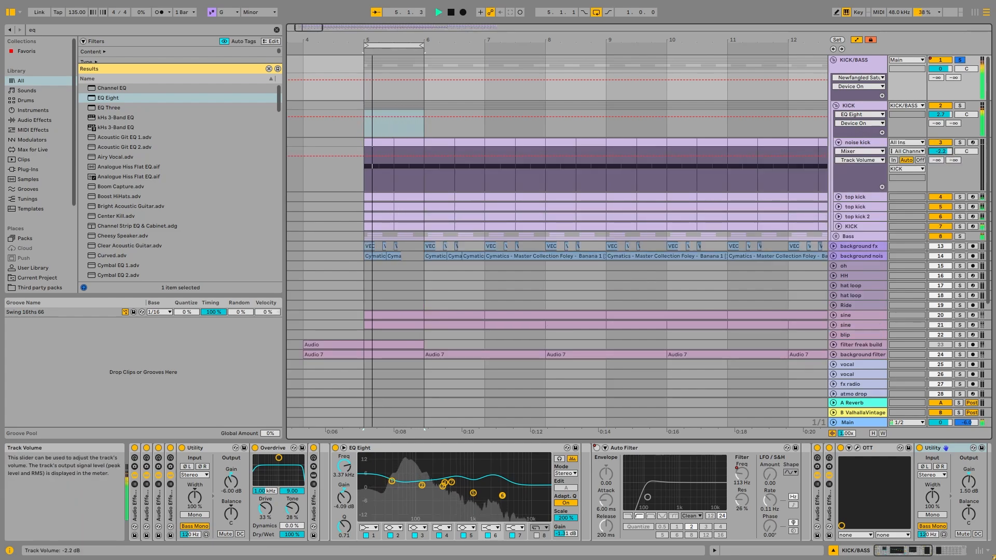
click(838, 142)
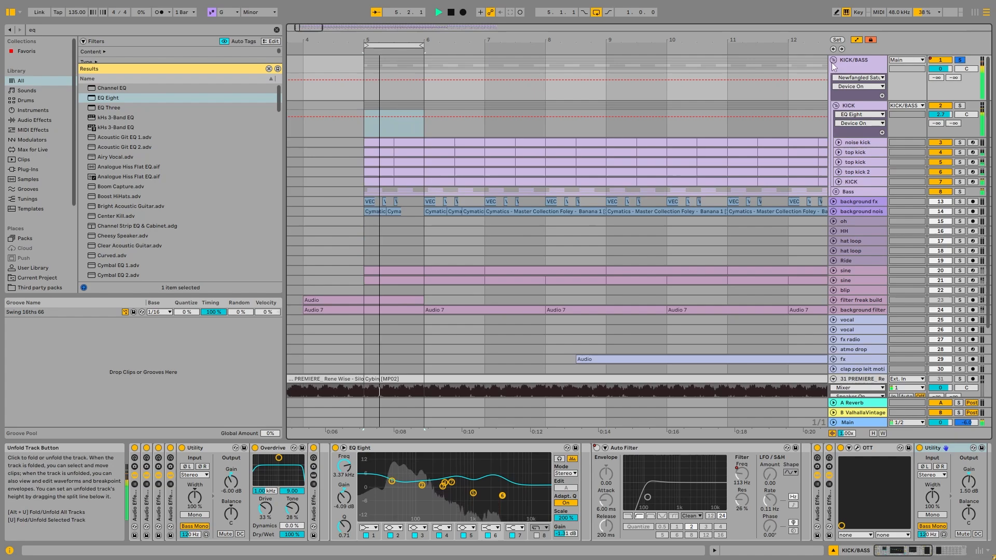
Fold the KICK/BASS group, audition it soloed together with background fx and unfold the background fx track
click(833, 60)
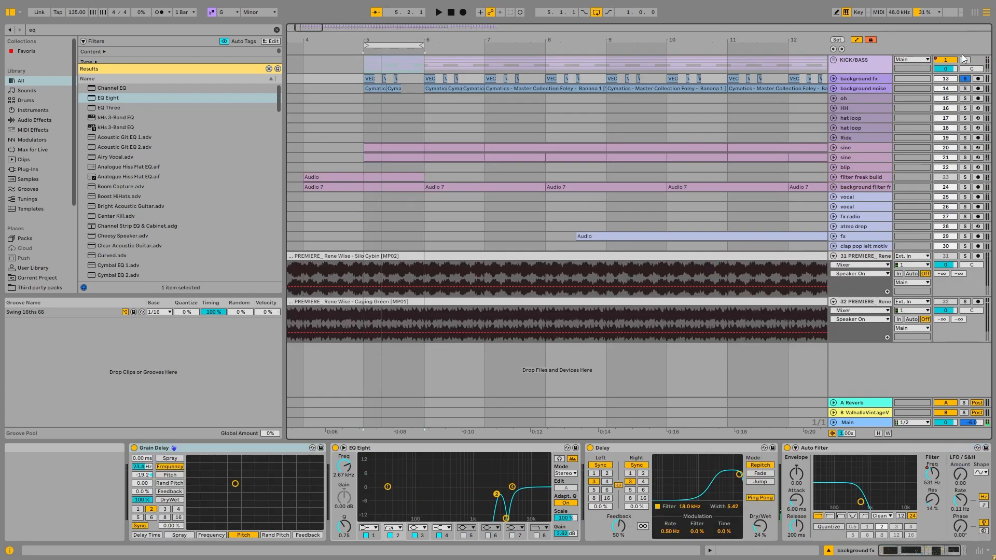
key(space)
click(833, 79)
Audition background fx together with the soloed KICK/BASS group at bar 5 and again from bar 13
click(857, 87)
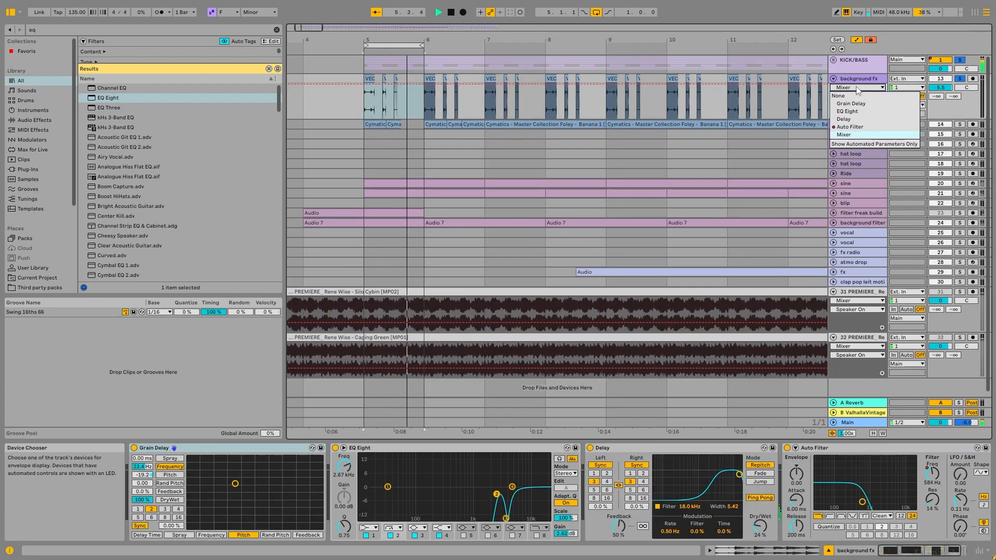
click(857, 107)
key(space)
scroll(481, 162, down, 5)
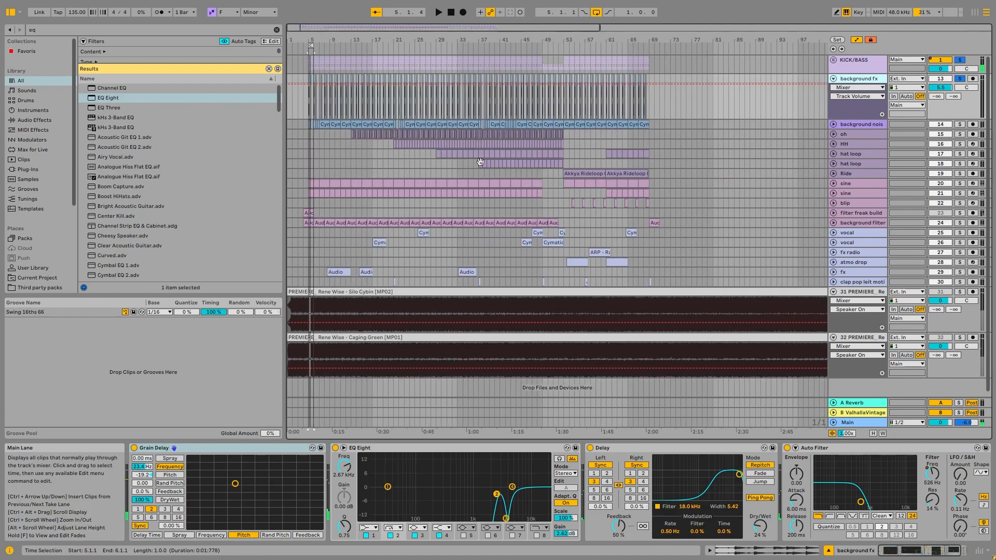
key(space)
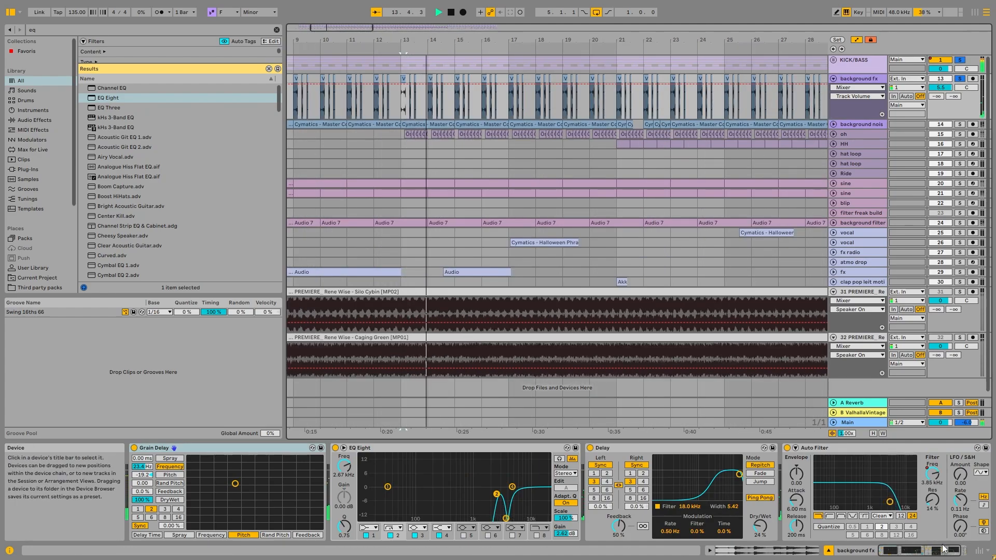
key(space)
Inspect the waveform of the VEC1 Loops140 258 clip at bar 13, then return to the background fx device chain
scroll(405, 100, up, 10)
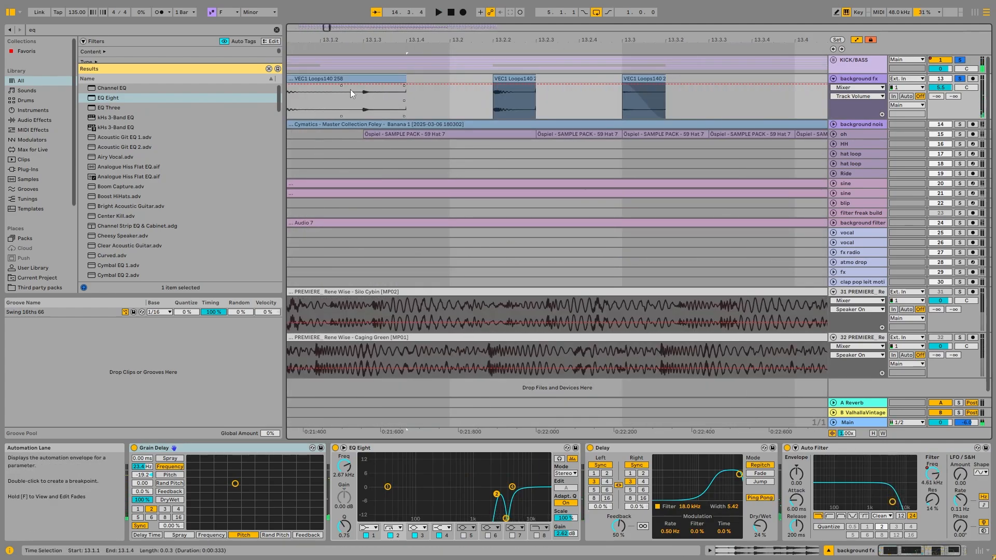
scroll(350, 89, down, 5)
double_click(372, 93)
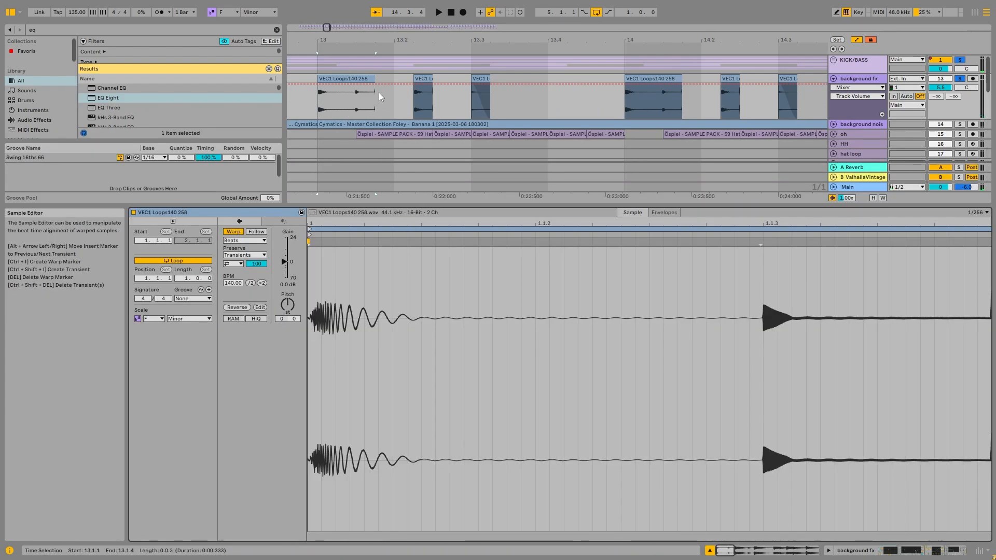
scroll(318, 86, up, 4)
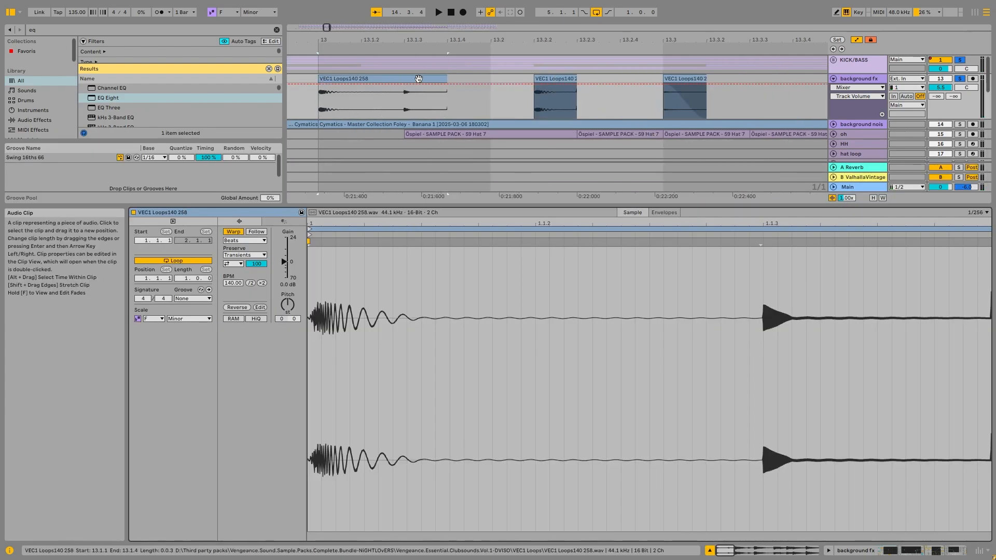
key(shift+Tab)
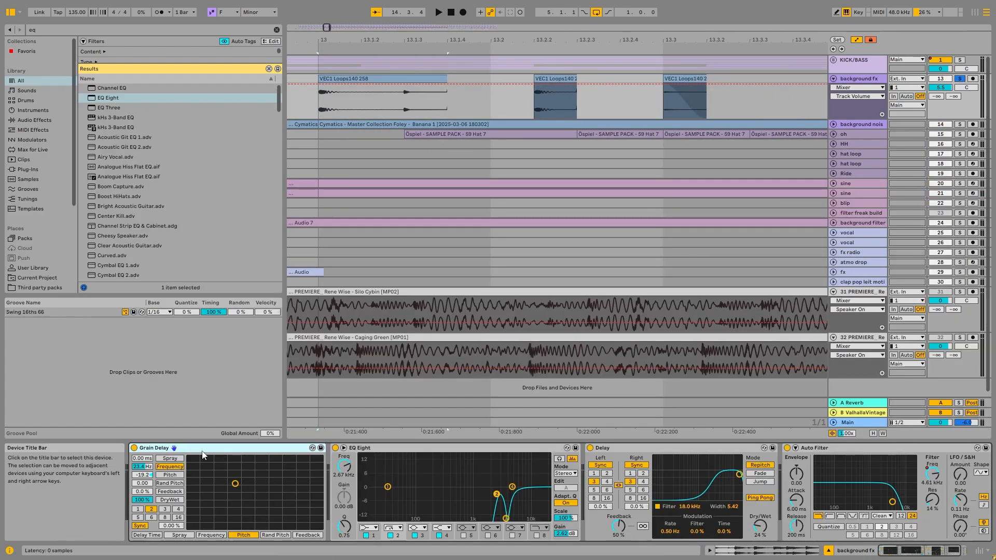
Group all background fx devices into one audio effect rack and bypass the rack
key(ctrl+a)
key(ctrl+g)
click(135, 449)
Audition the unprocessed background fx clips around bar 13 with the effect rack bypassed
key(space)
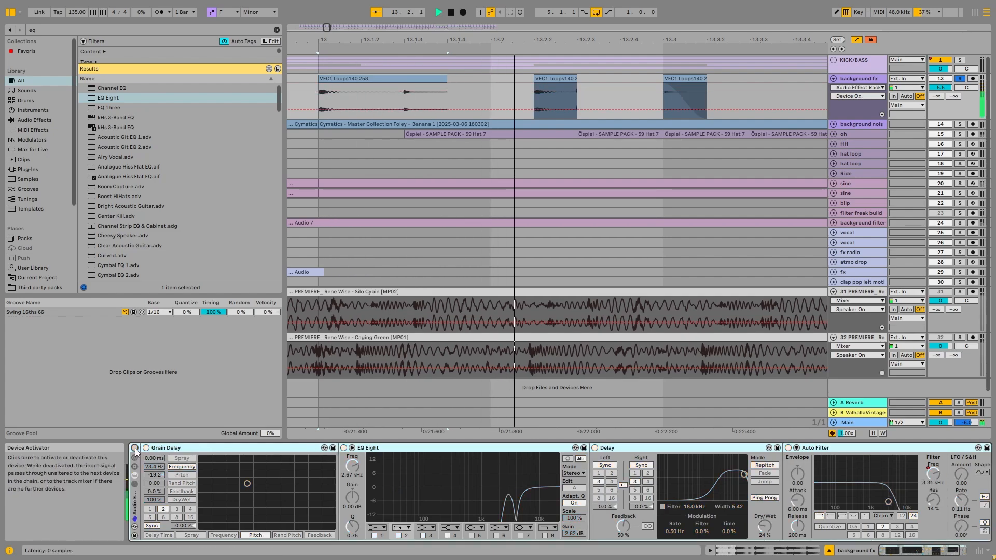
key(space)
key(space)
key(space)
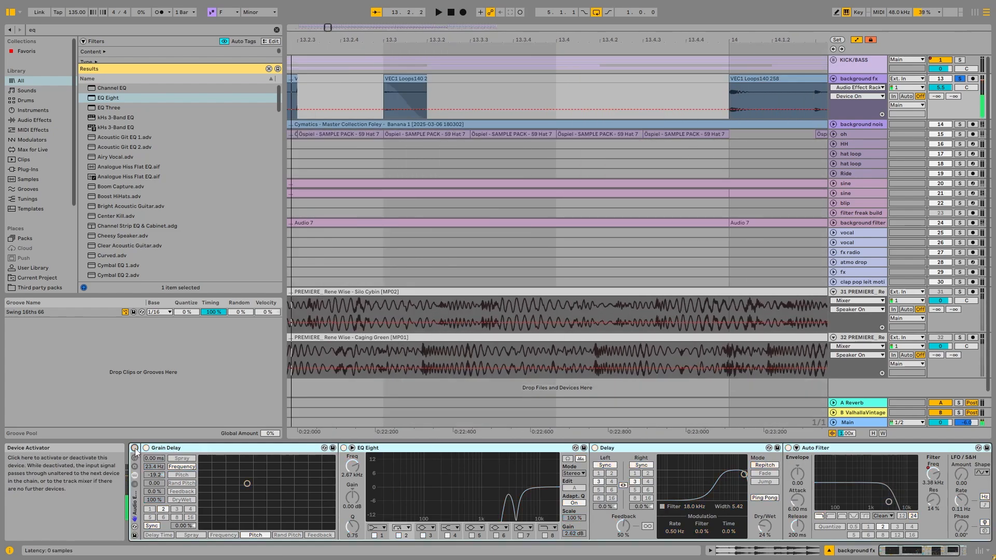
scroll(471, 209, down, 3)
key(space)
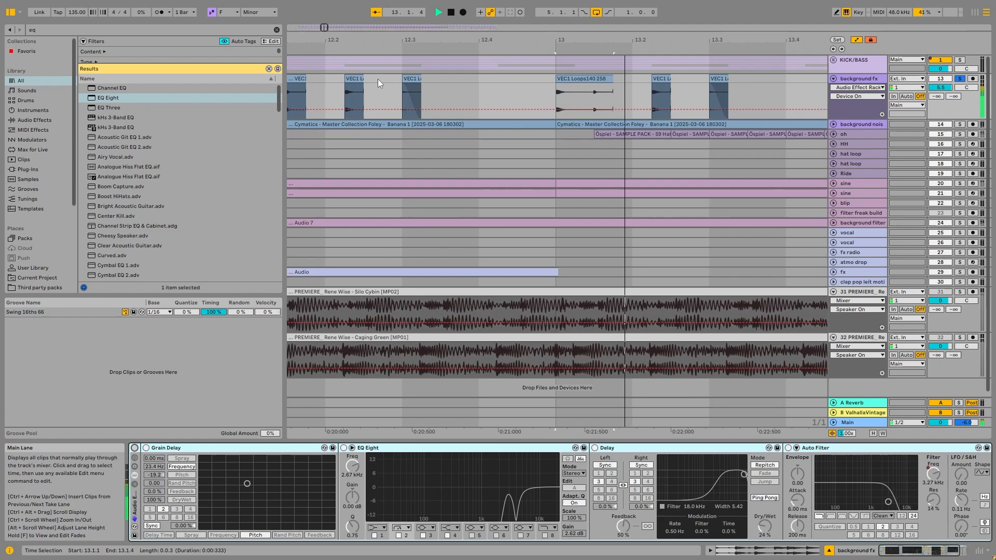
Reactivate the background fx rack and bypass its Delay, Auto Filter and EQ Eight, leaving only Grain Delay active
key(space)
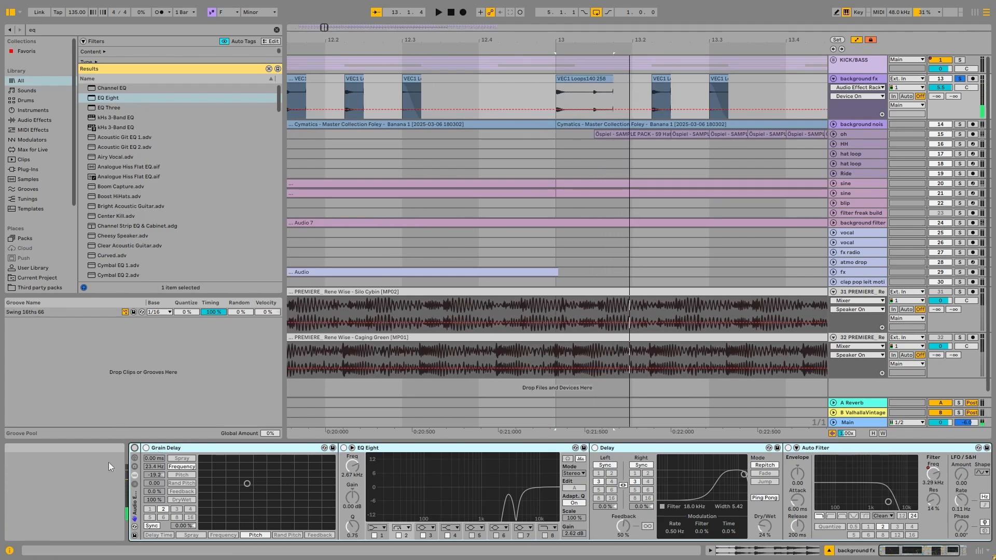
click(134, 448)
key(space)
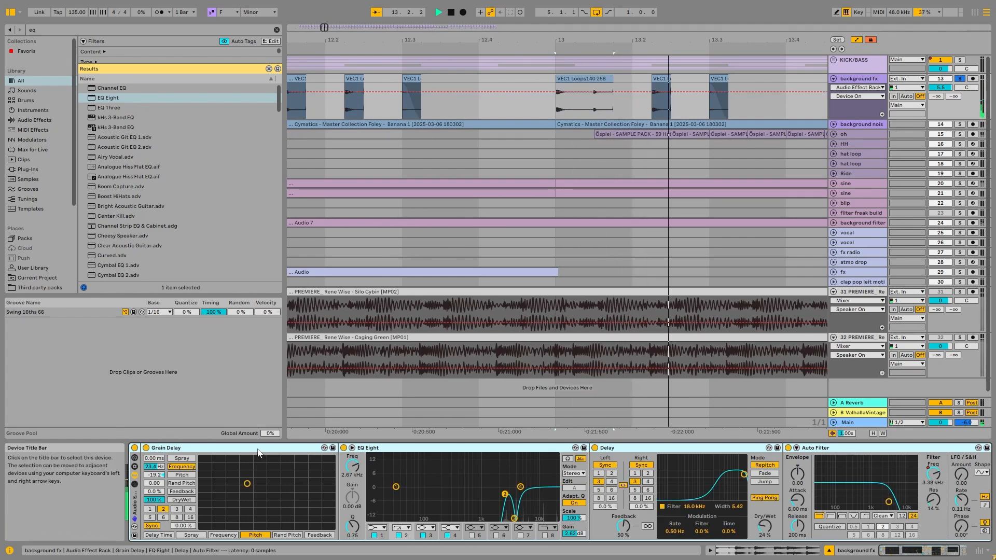
click(594, 448)
key(space)
click(788, 448)
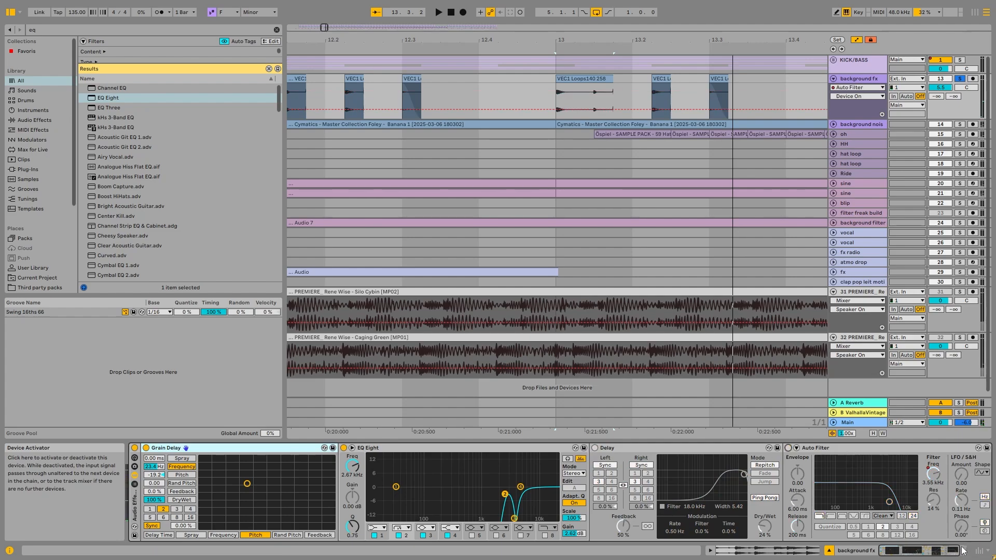
click(344, 448)
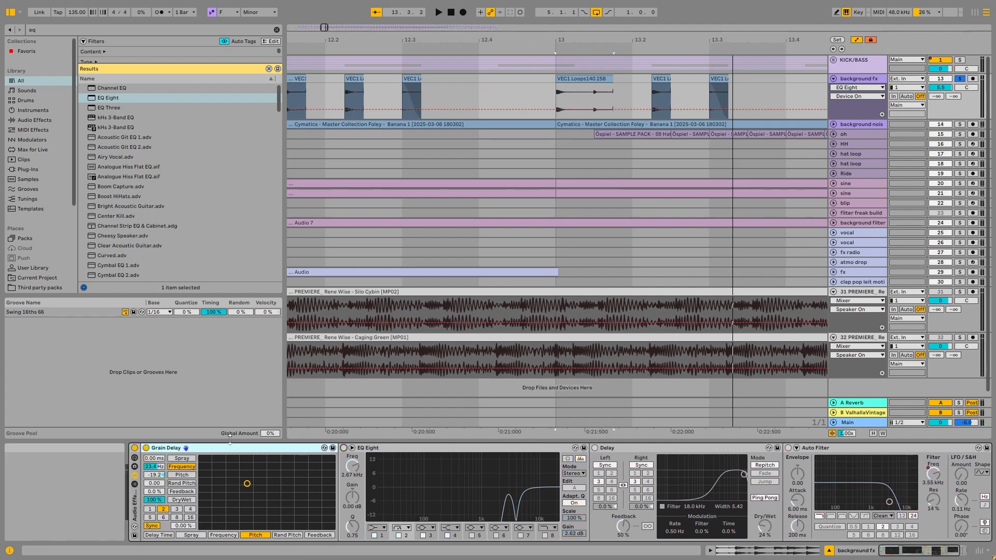
Compare the background fx clip at bar 13 with Grain Delay switched off and on
key(space)
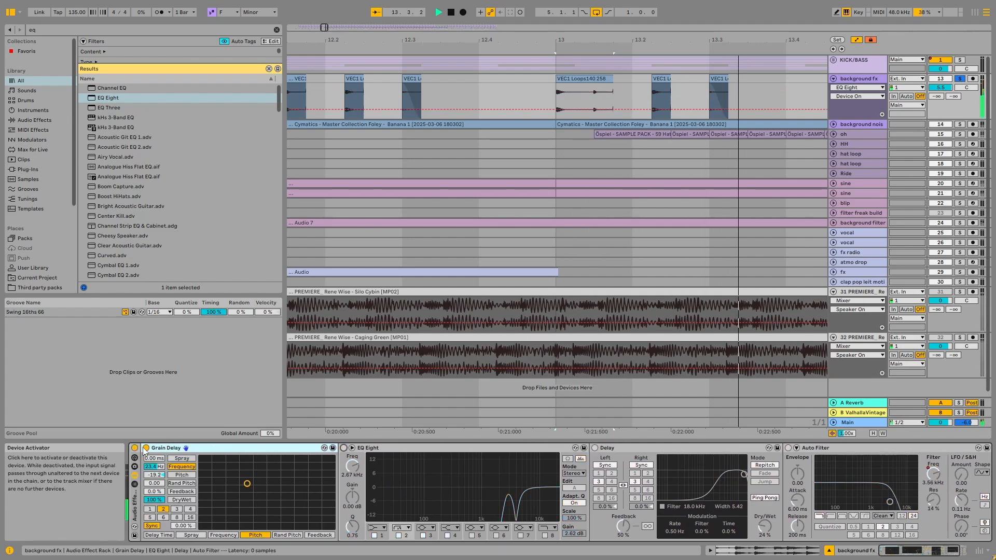
key(space)
click(148, 448)
key(space)
key(space)
click(148, 448)
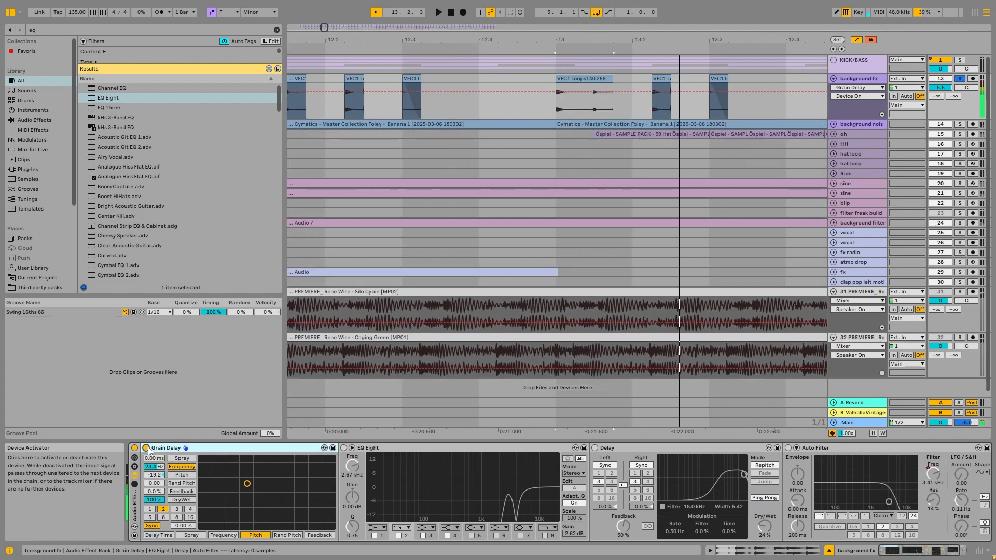
key(space)
Reactivate EQ Eight, Delay and Auto Filter one after another on background fx, auditioning the sound along the way
key(space)
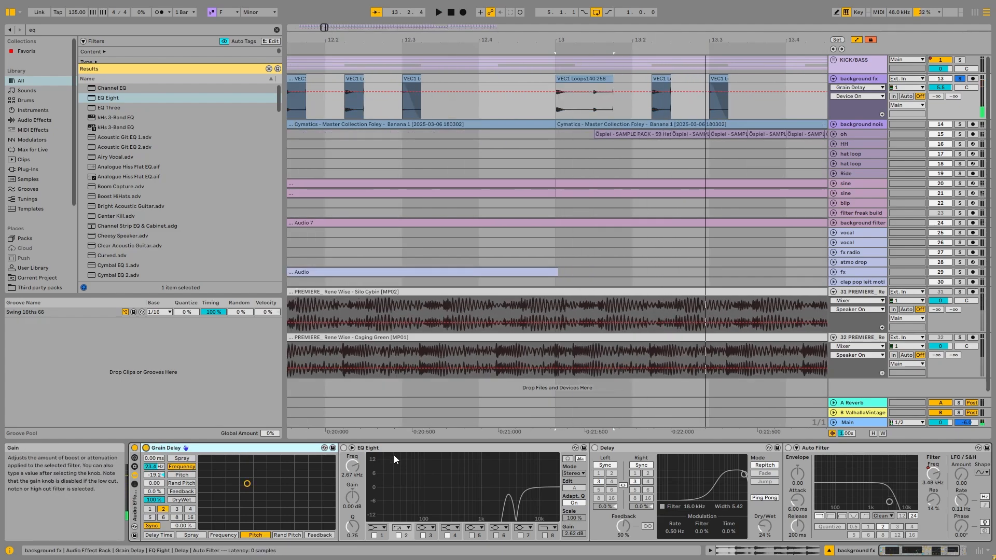
click(343, 448)
key(space)
key(space)
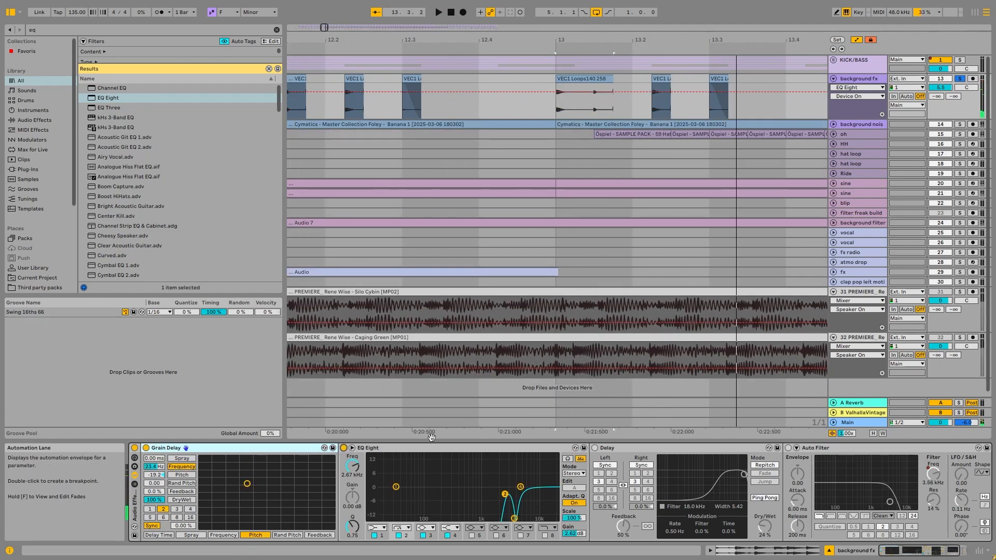
click(611, 450)
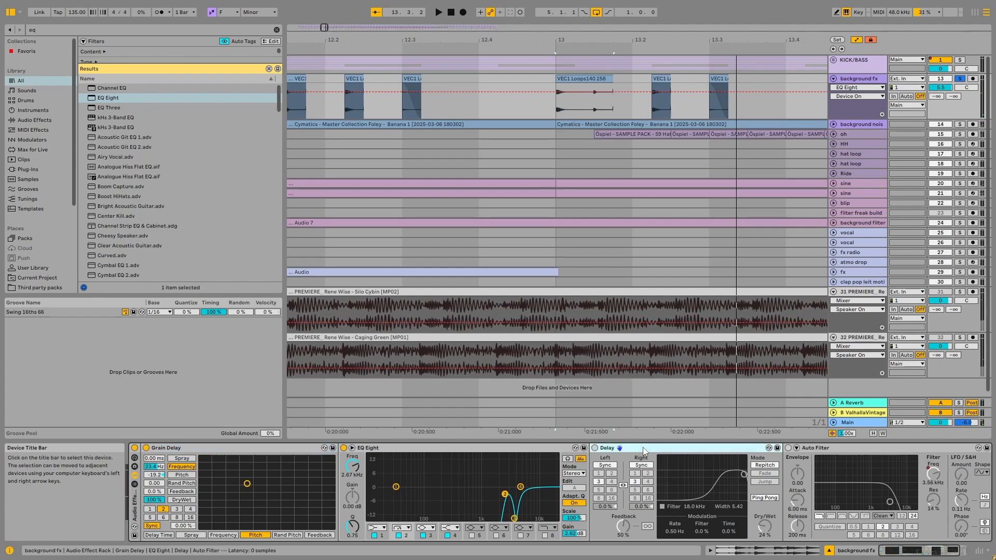
click(594, 448)
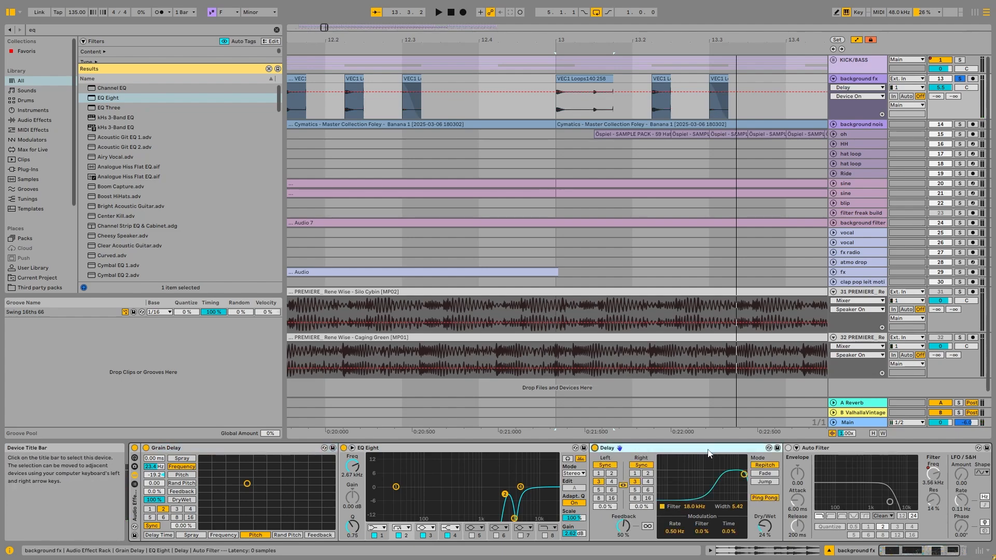
key(space)
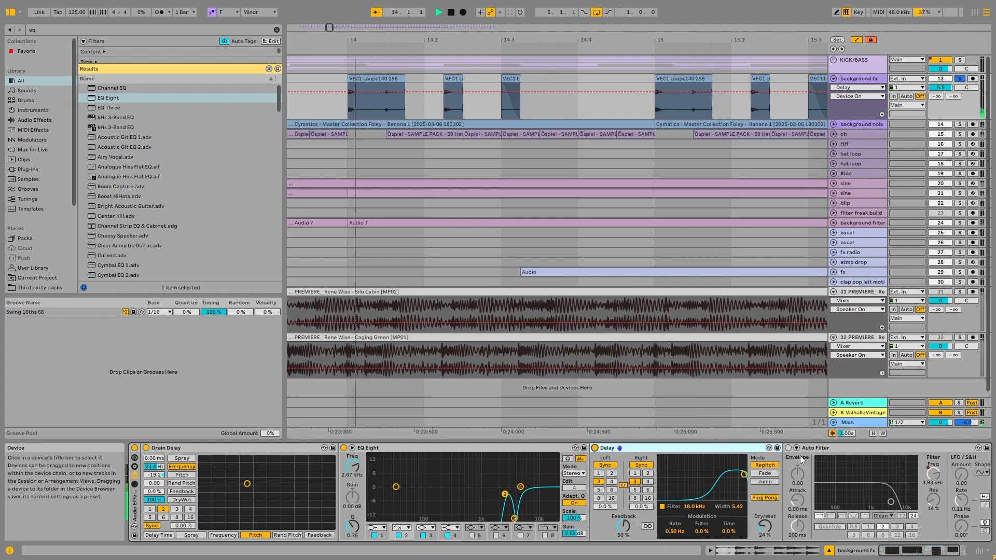
click(788, 449)
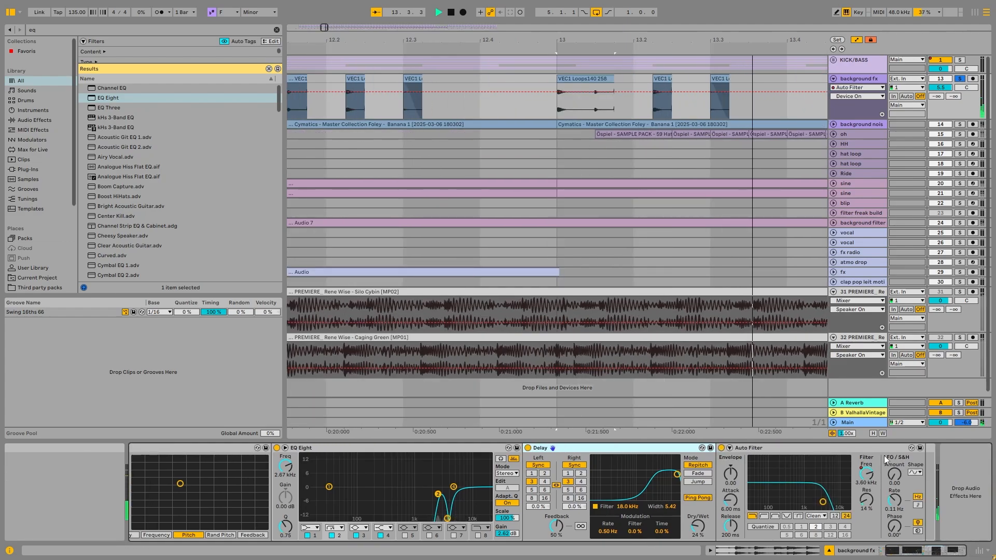
Unfold and solo the background noise track, and fold the background fx track
scroll(451, 174, down, 6)
click(839, 125)
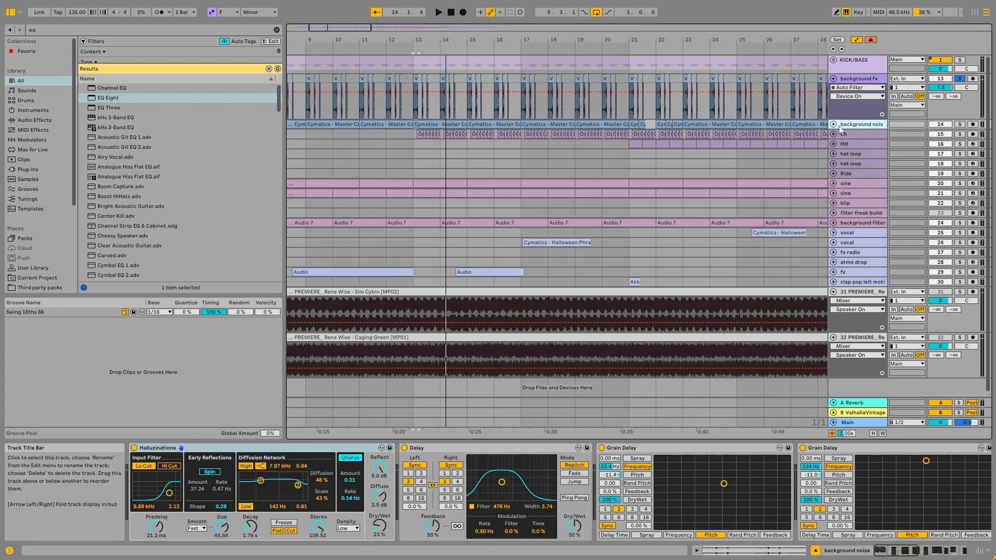
click(835, 125)
click(959, 125)
click(827, 78)
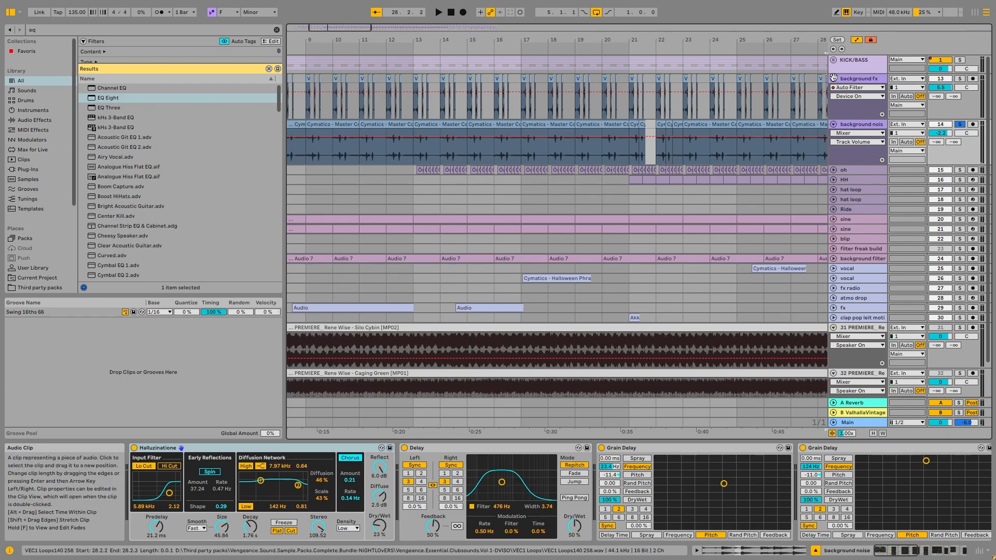
click(833, 78)
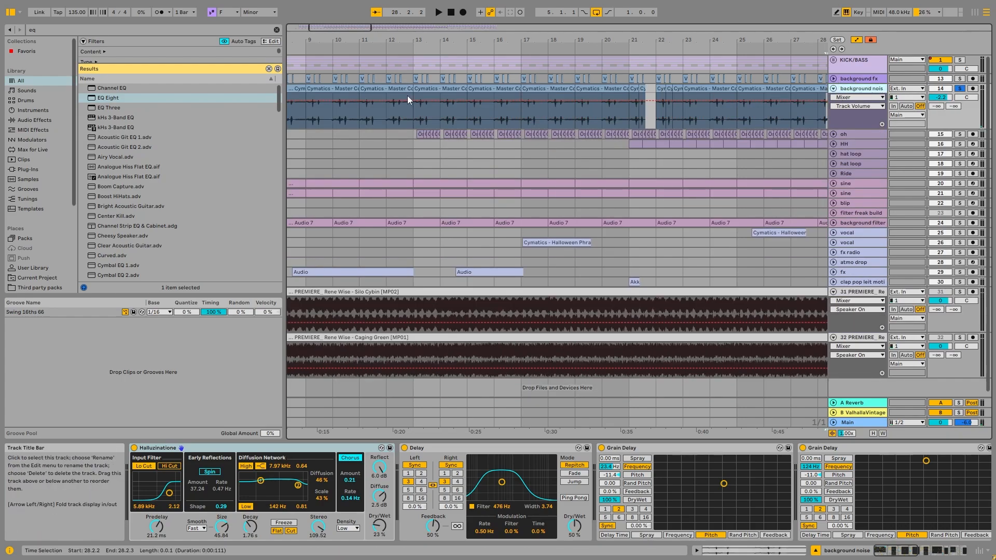
Audition the soloed background noise clip starting at bar 11 with its effects active
click(378, 89)
scroll(378, 89, up, 5)
key(space)
key(space)
Group all devices on background noise into one audio effect rack, bypass it and start playback
click(198, 448)
key(ctrl+a)
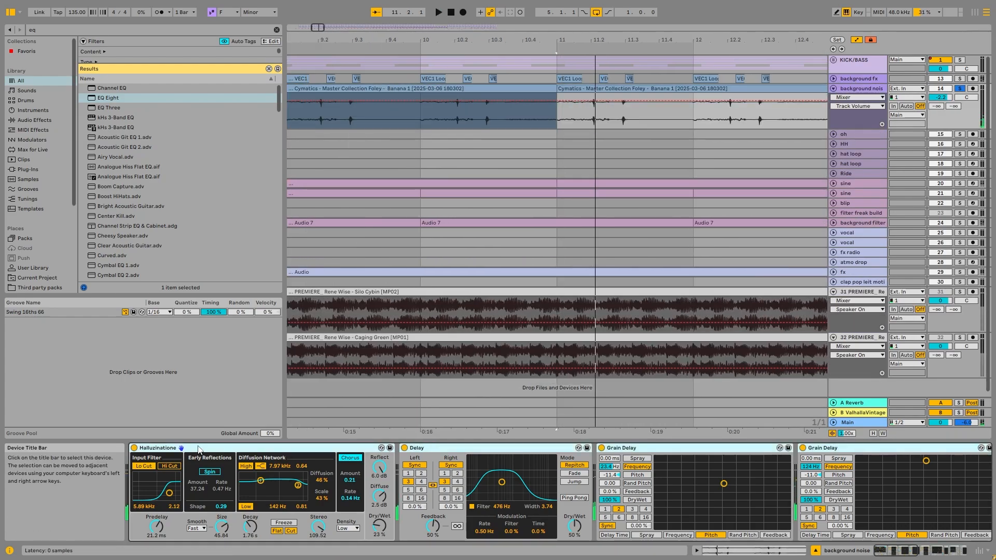
key(ctrl+g)
key(space)
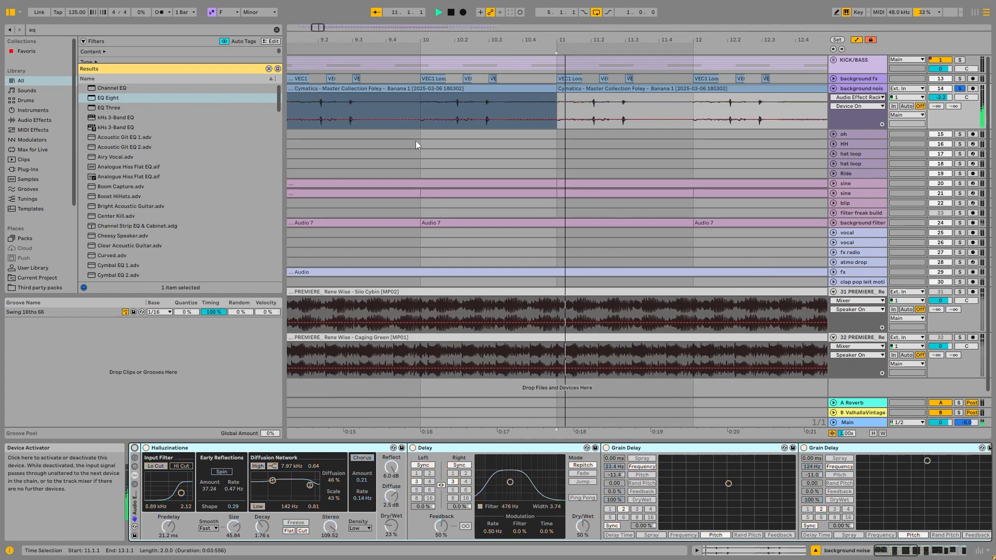
Audition the unprocessed background noise track from bar 10 and from the clip at bar 7
scroll(452, 107, down, 4)
click(452, 107)
scroll(451, 89, up, 2)
key(space)
scroll(460, 88, down, 4)
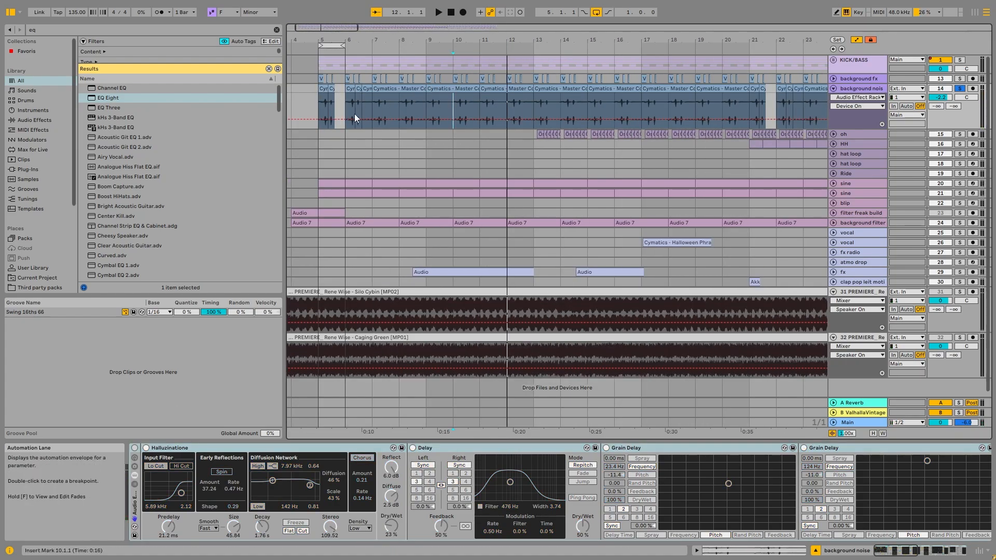
click(325, 94)
scroll(325, 91, up, 3)
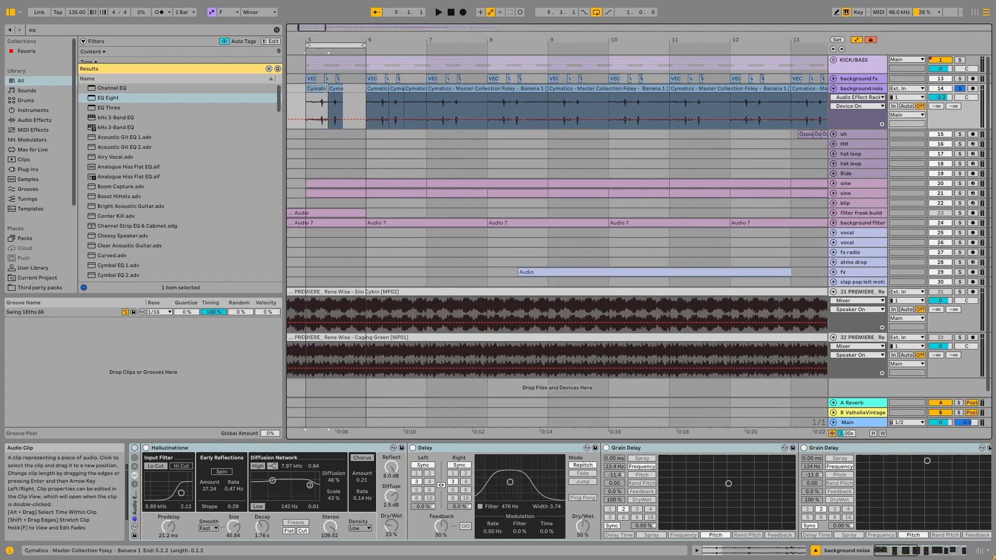
click(465, 89)
key(space)
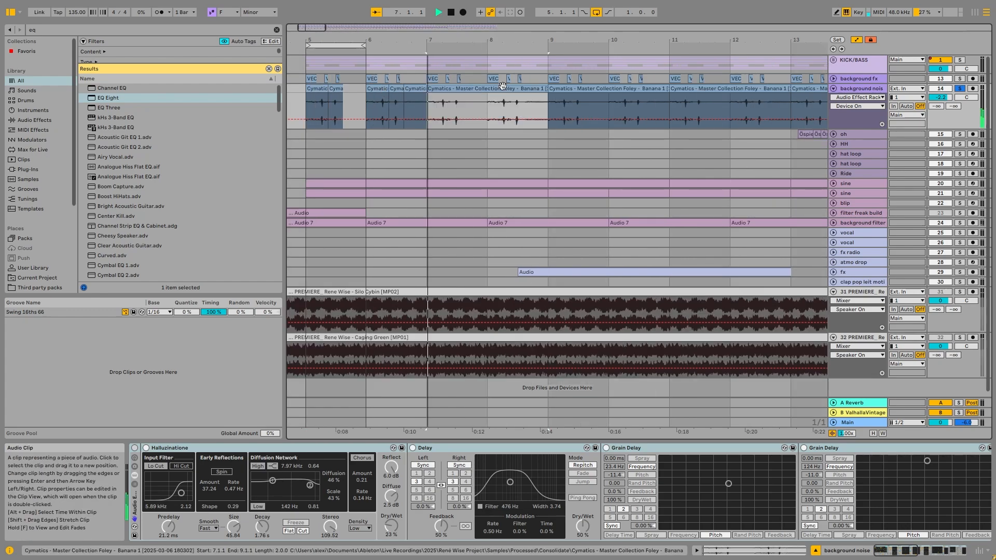
Reactivate the background noise rack and examine its devices from Halluzinatione through Kickstart 2 during playback
click(134, 448)
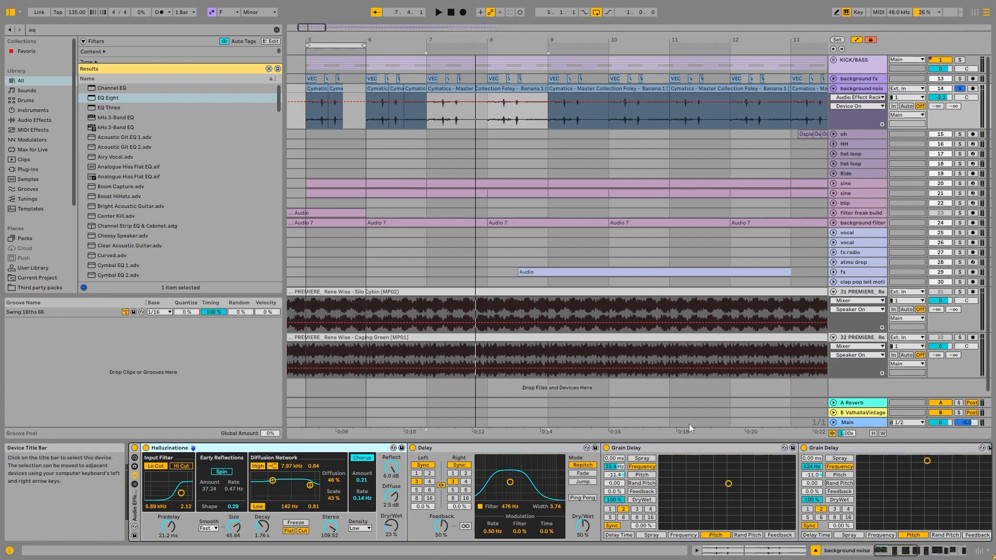
click(709, 449)
drag(903, 551, 918, 551)
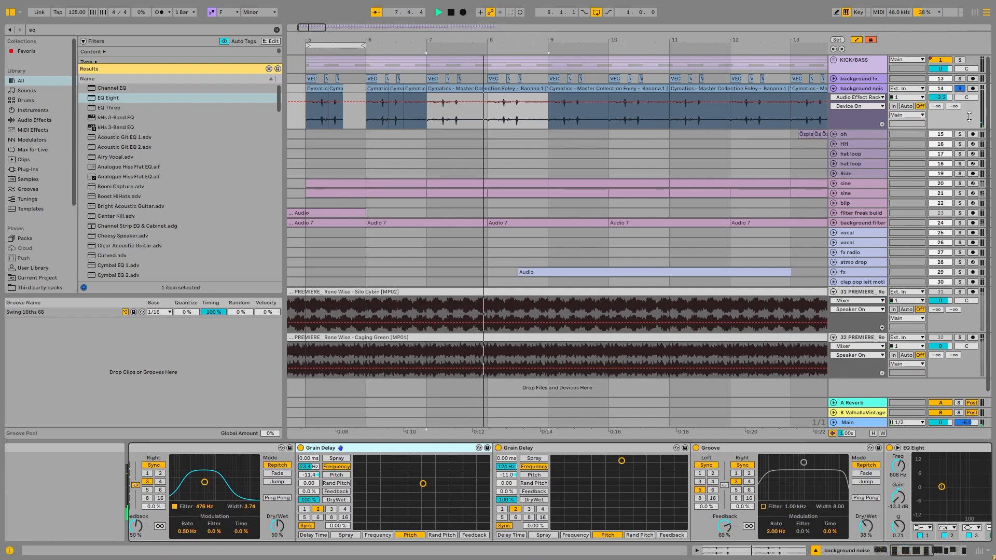
click(947, 551)
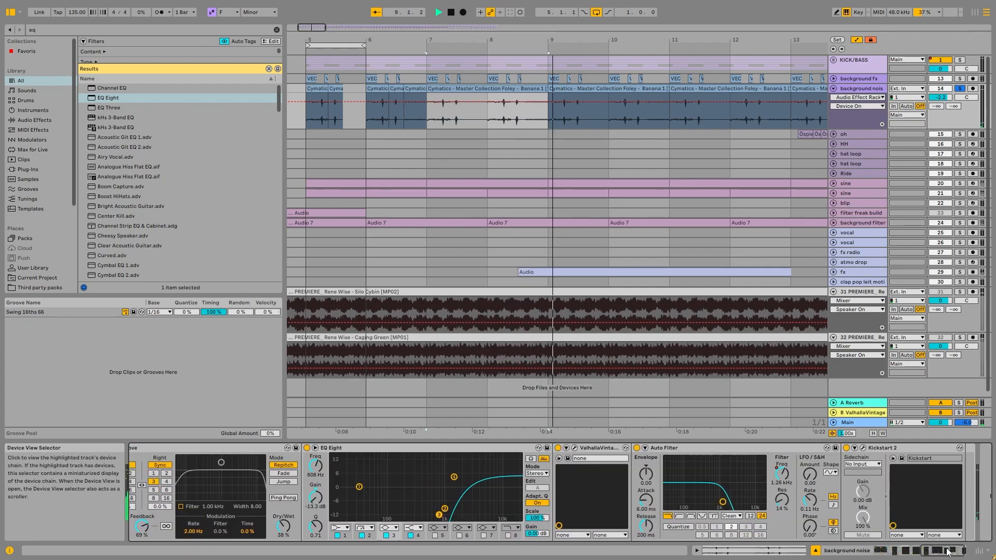
Compare the background noise track with its EQ Eight bypassed and active
key(x)
click(308, 449)
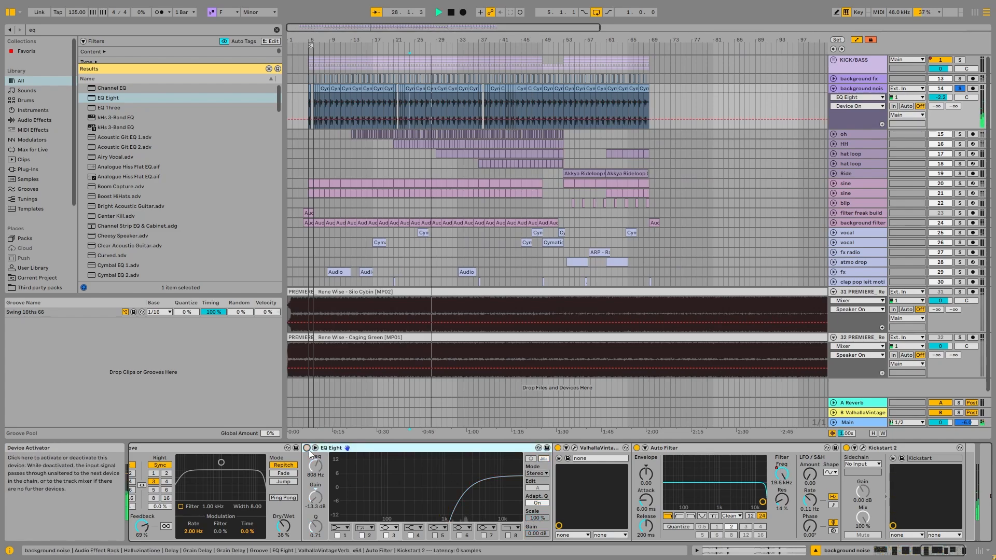
click(307, 448)
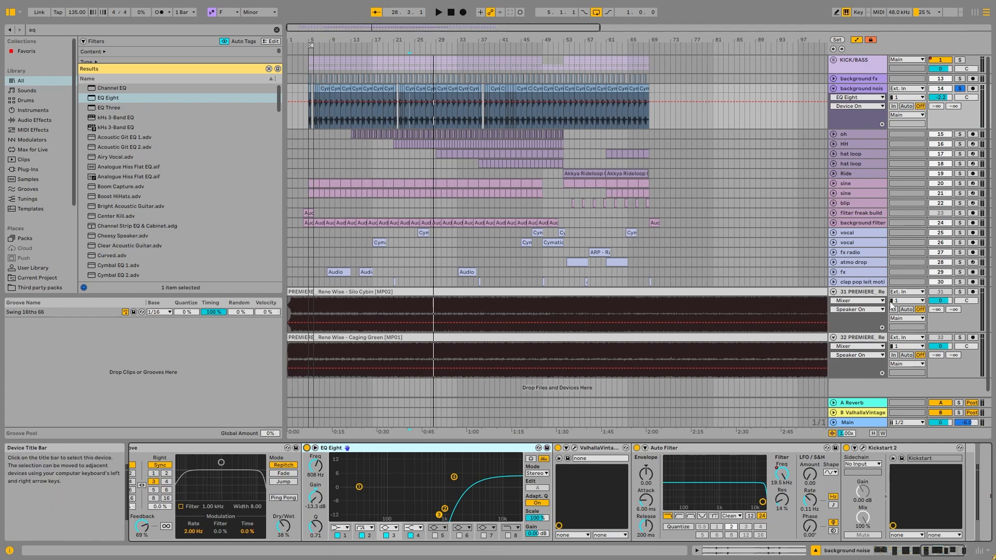
Fold and unsolo the background noise track, and unfold and solo the oh track around its first clips at bar 13
click(834, 88)
click(965, 88)
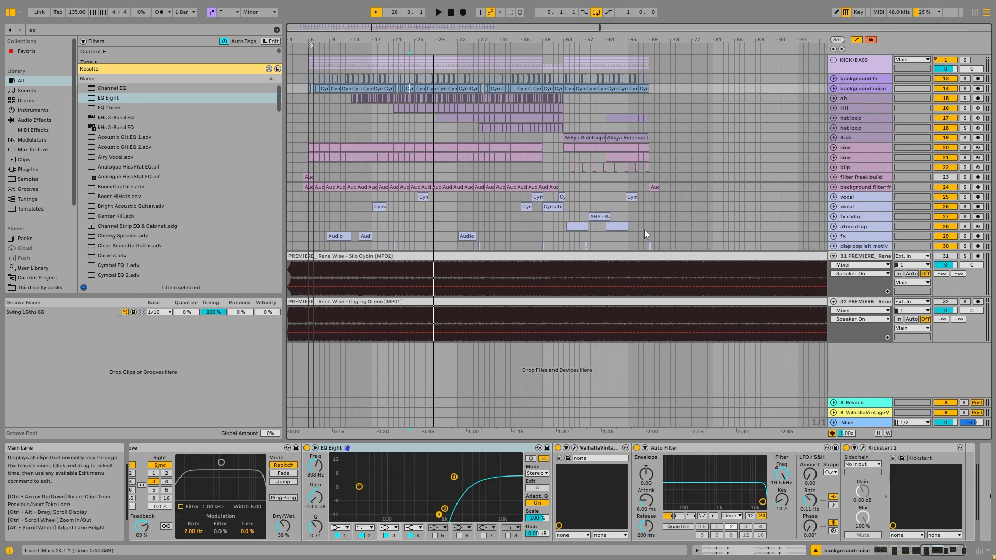
click(367, 99)
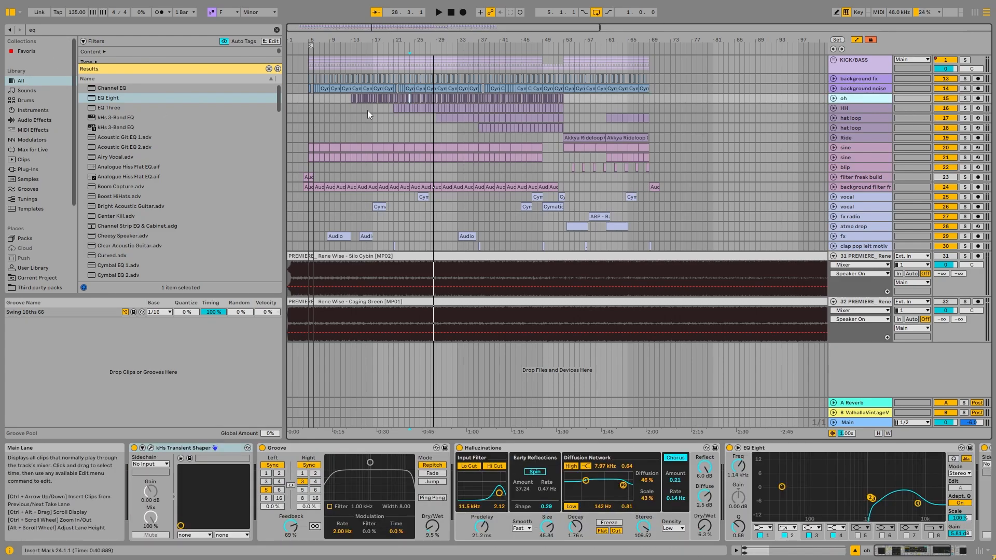
ctrl+scroll(369, 114, up, 2)
ctrl+scroll(312, 107, up, 2)
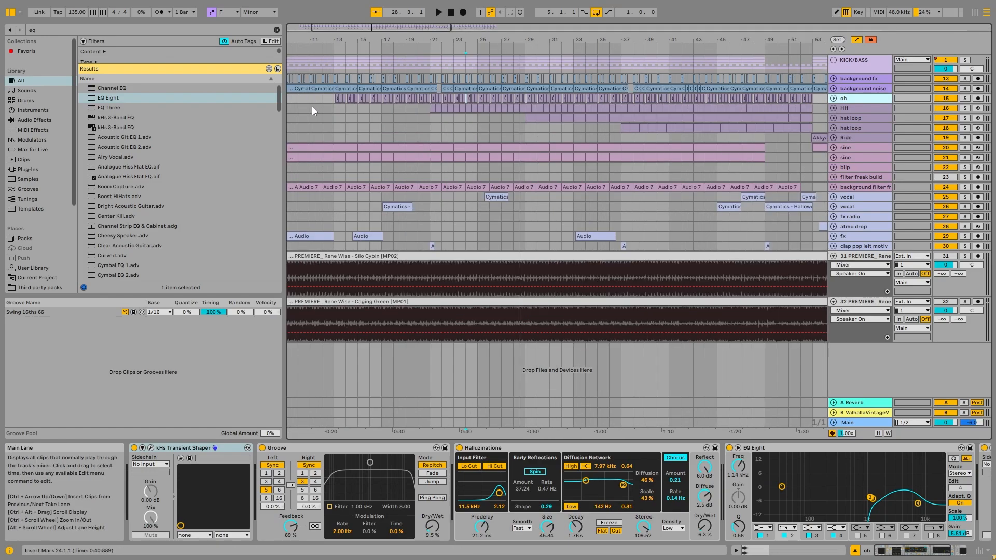
click(337, 99)
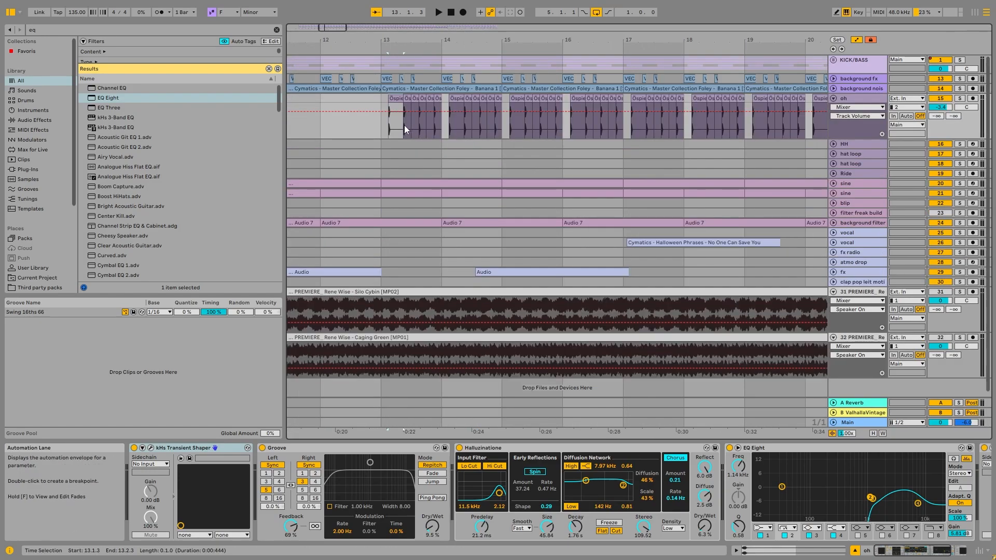
click(960, 98)
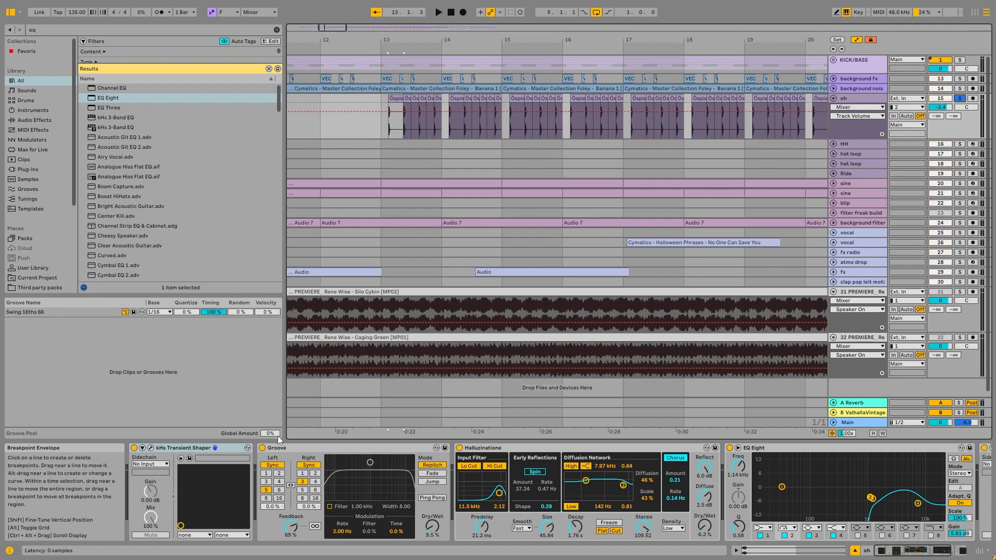
Group all devices on the oh track into one audio effect rack and bypass the rack
click(185, 448)
key(ctrl+a)
key(ctrl+g)
click(135, 448)
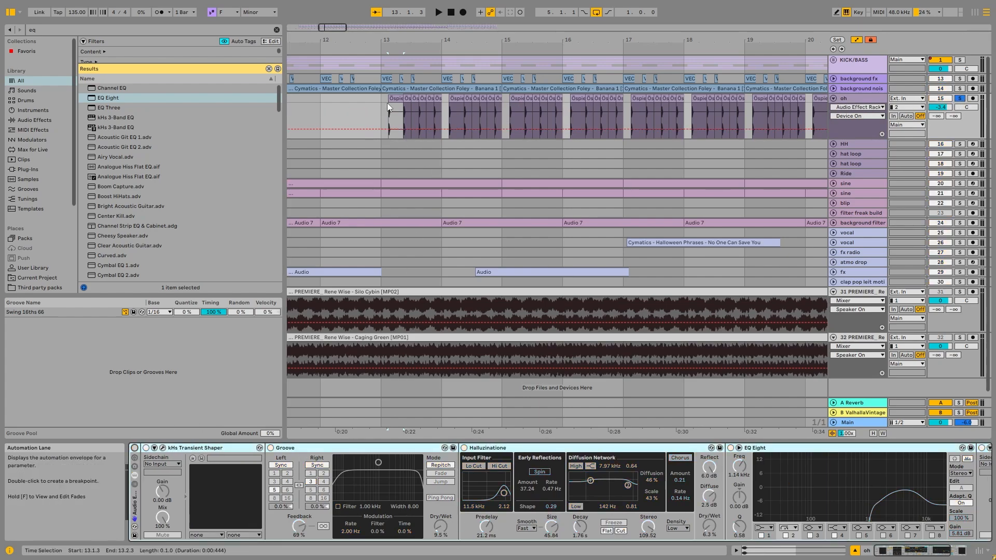
Audition the unprocessed oh track from bar 13.1.3 and inspect its hat clips up close
key(space)
scroll(389, 103, up, 2)
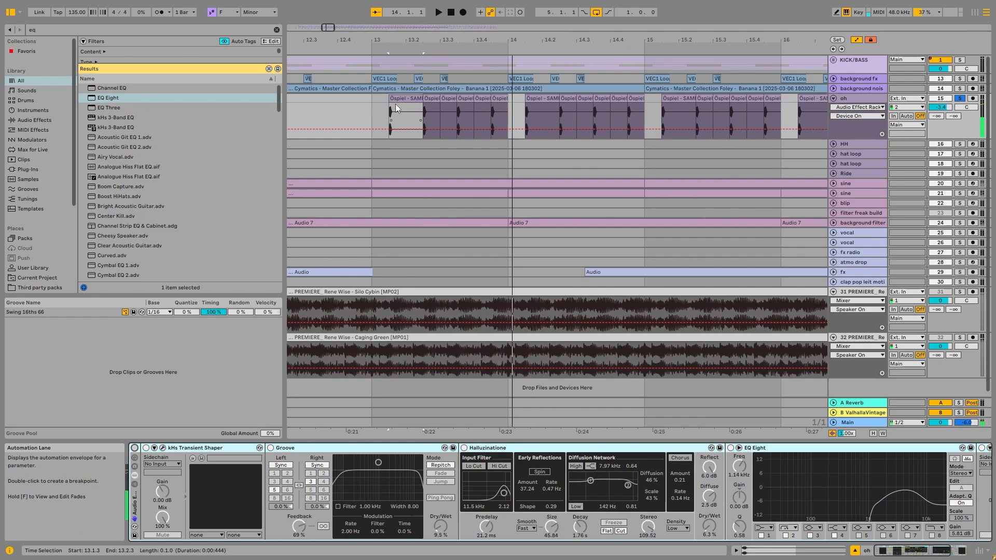
scroll(396, 103, up, 3)
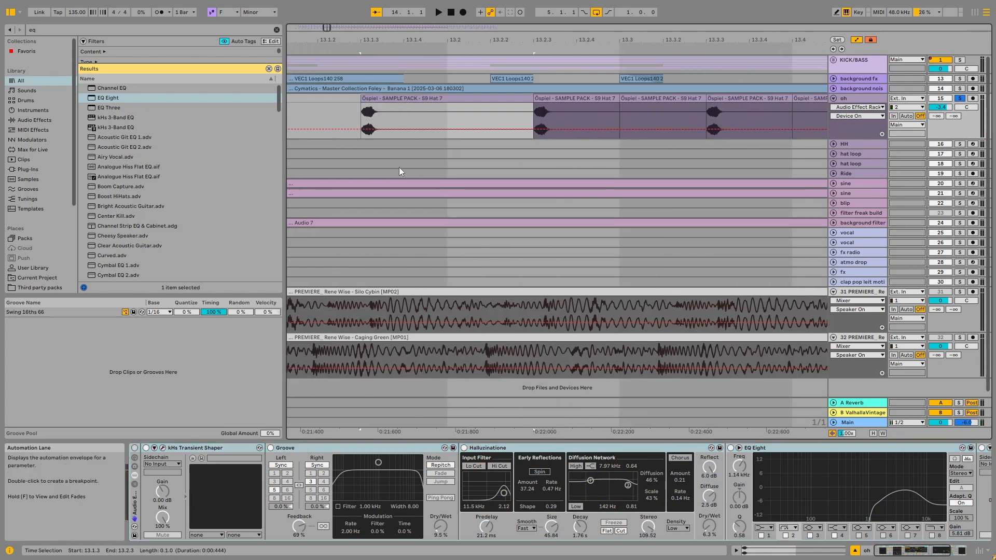
scroll(400, 163, down, 2)
key(space)
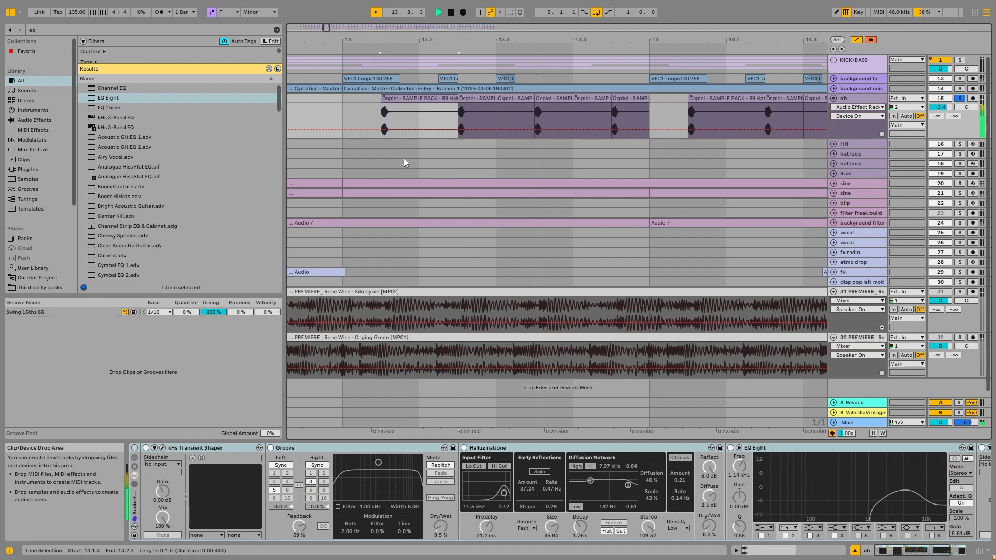
key(space)
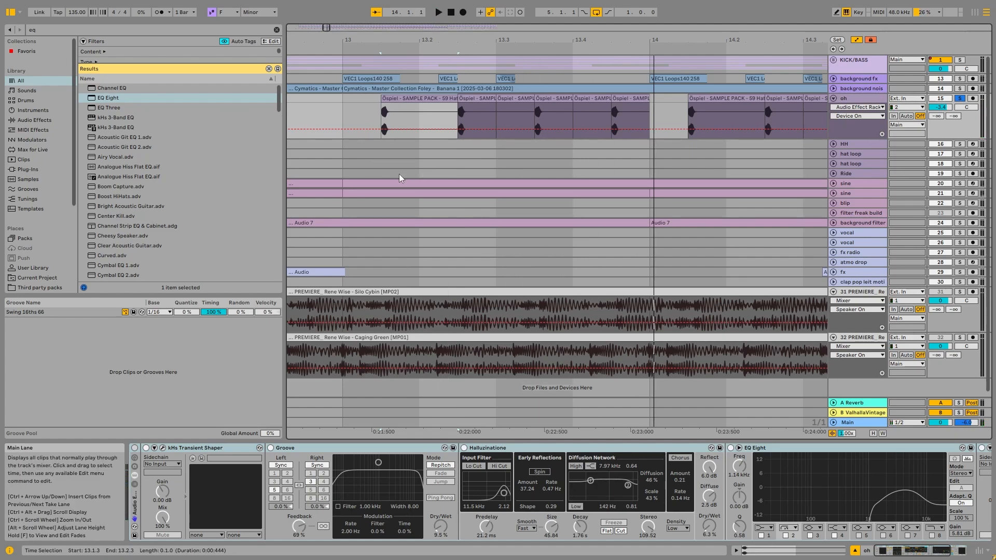
Reactivate the oh rack, bypass Groove, Halluzinatione and EQ Eight, and inspect kHs Transient Shaper during playback
click(163, 448)
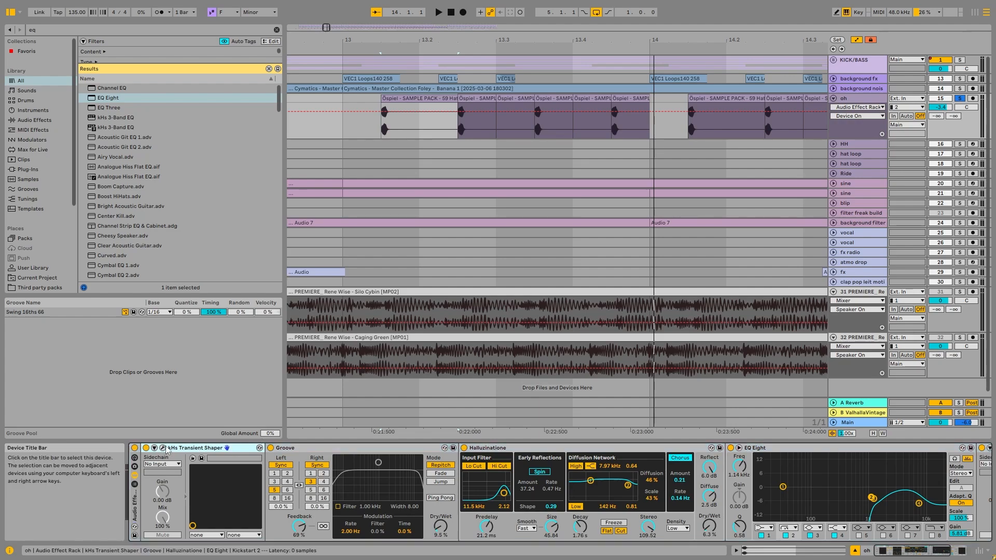
key(space)
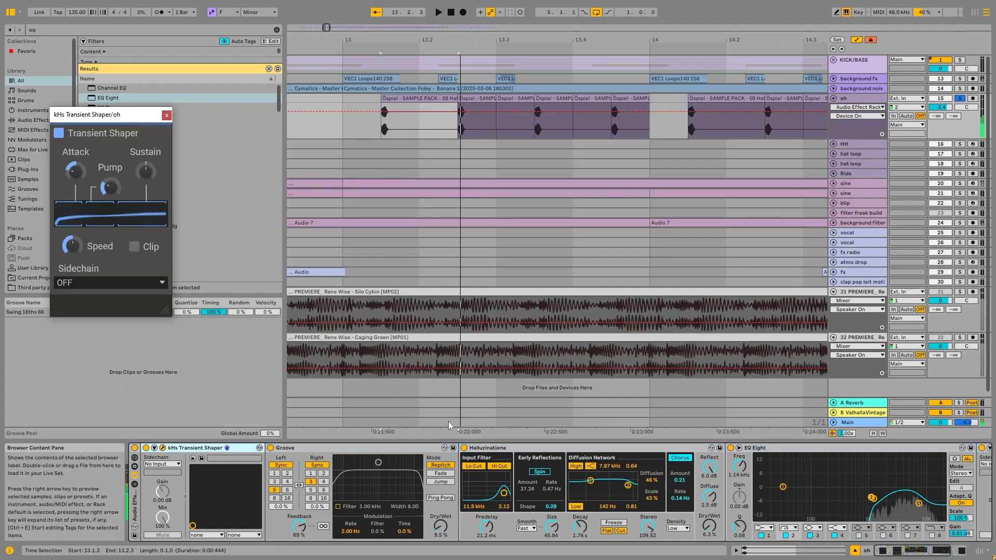
click(270, 447)
click(463, 447)
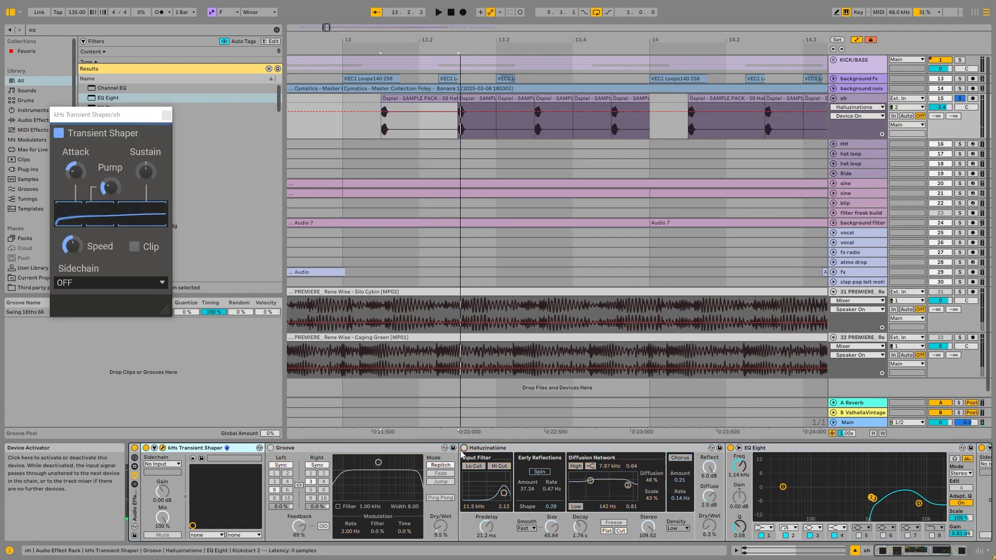
click(730, 448)
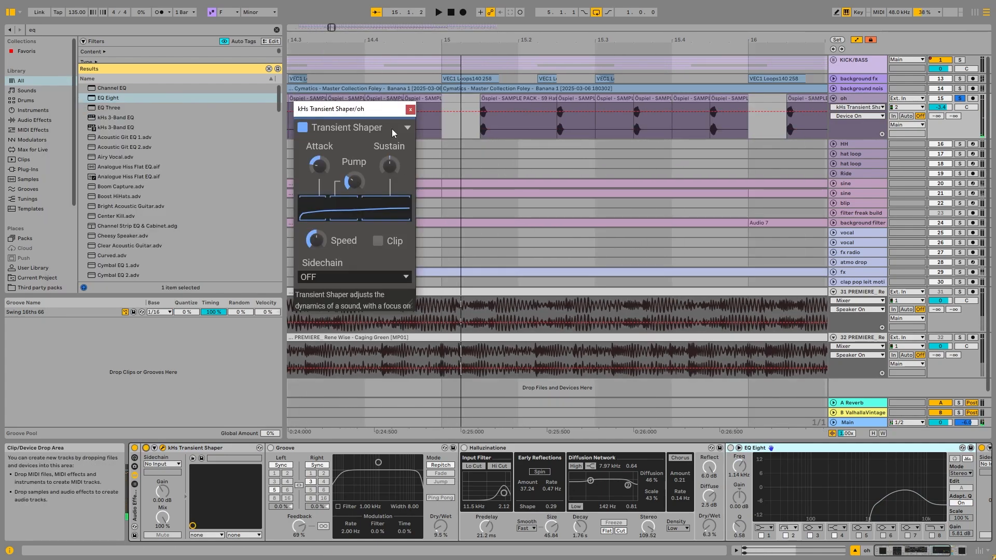
click(410, 111)
Reactivate the Groove delay on the oh track and audition it from bar 14.3.1
click(312, 99)
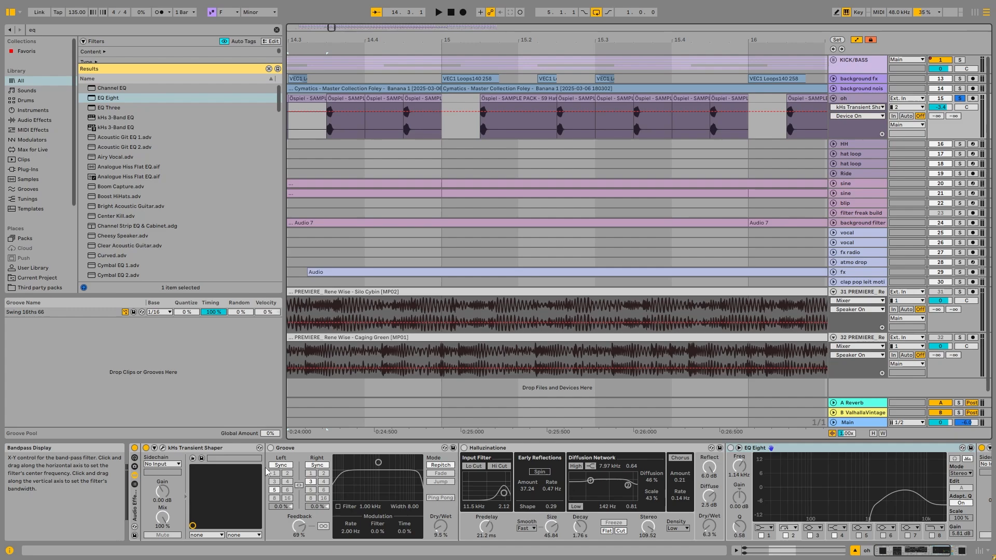
click(270, 448)
key(space)
scroll(468, 236, down, 2)
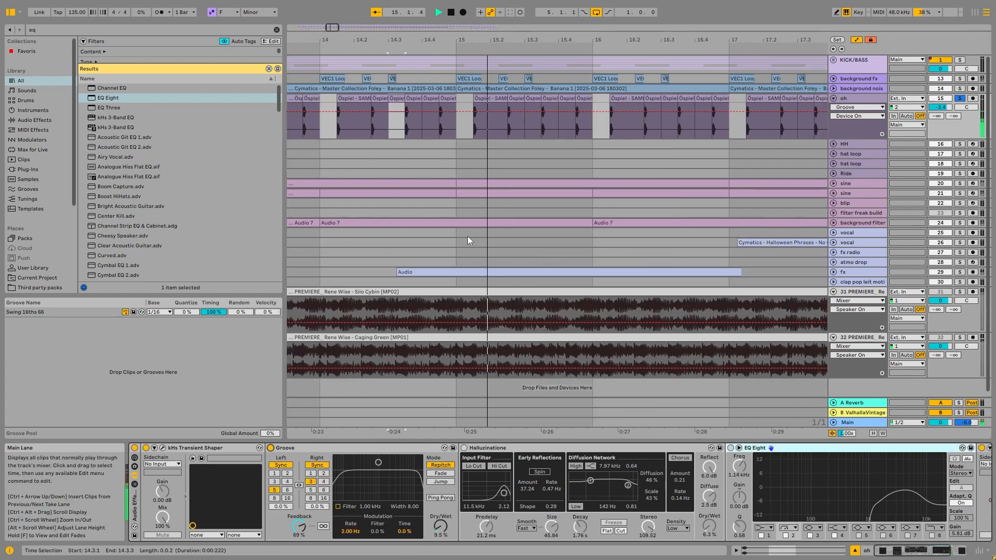
key(space)
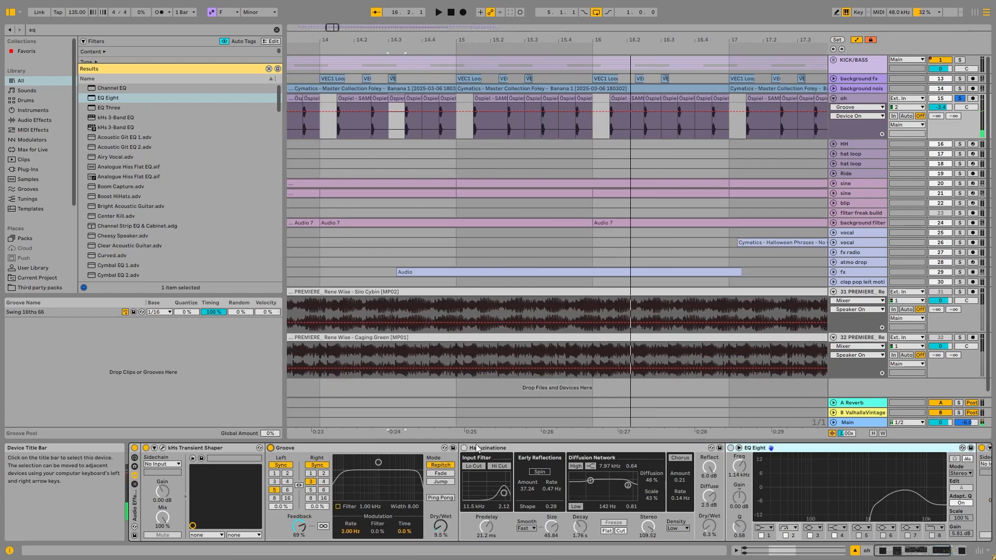
click(363, 448)
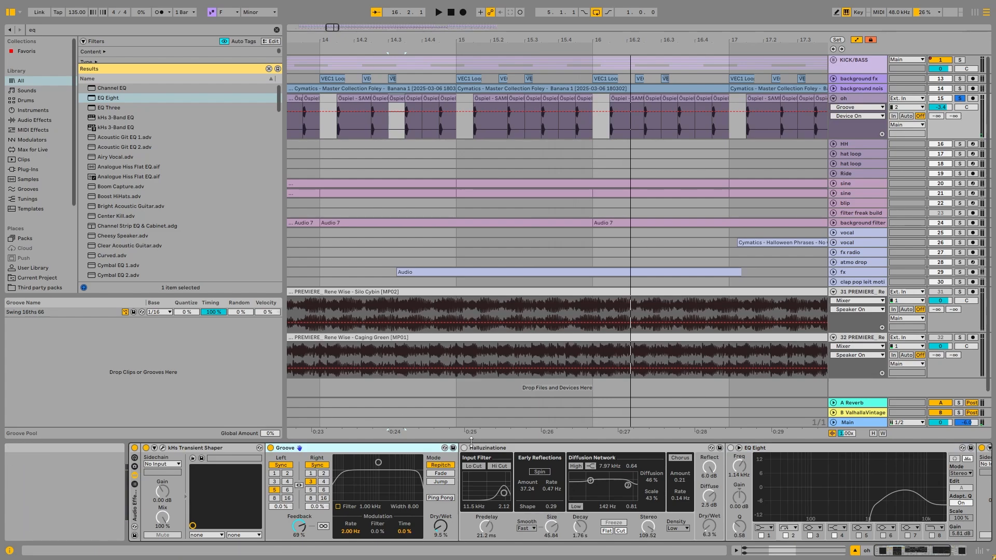
scroll(433, 425, down, 2)
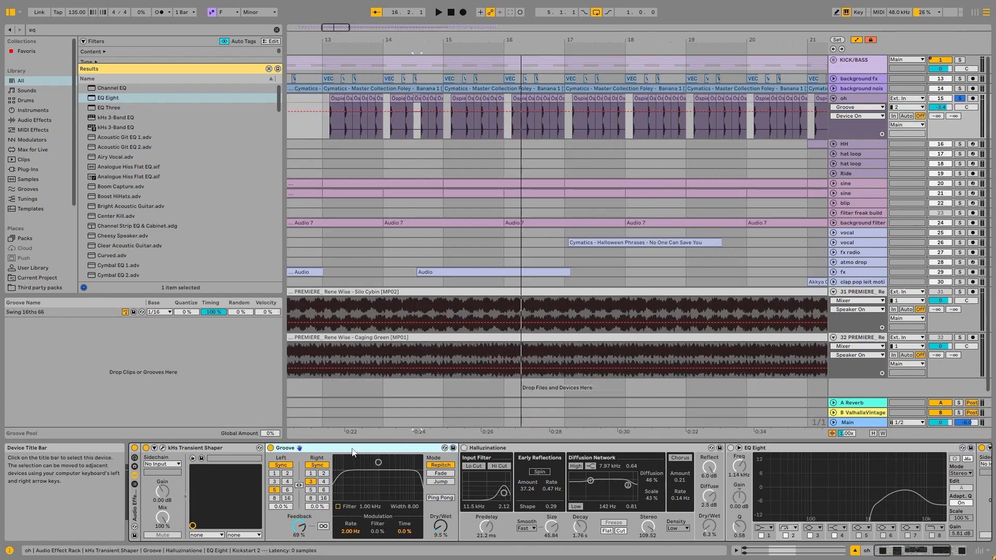
Reactivate Halluzinatione on the oh track and audition its reverb
click(465, 448)
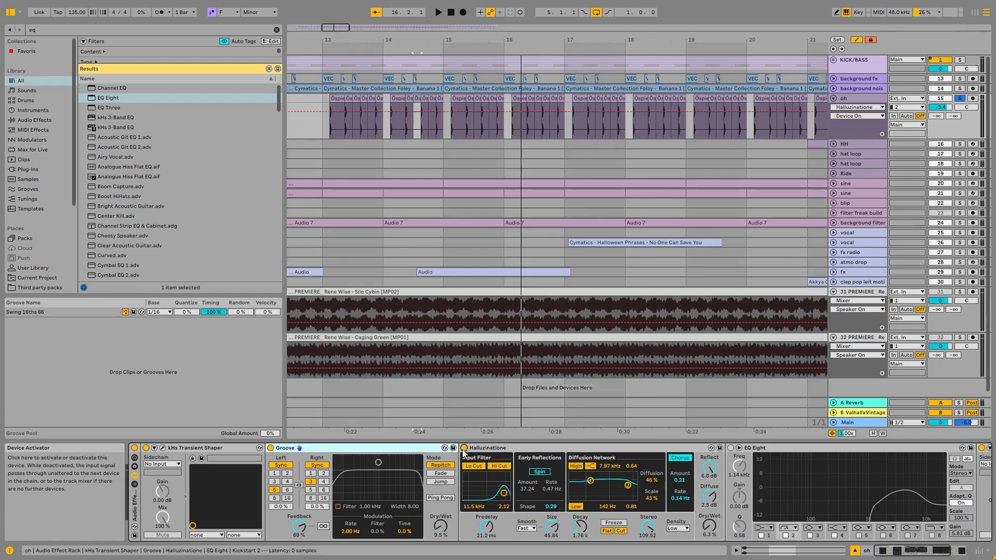
key(space)
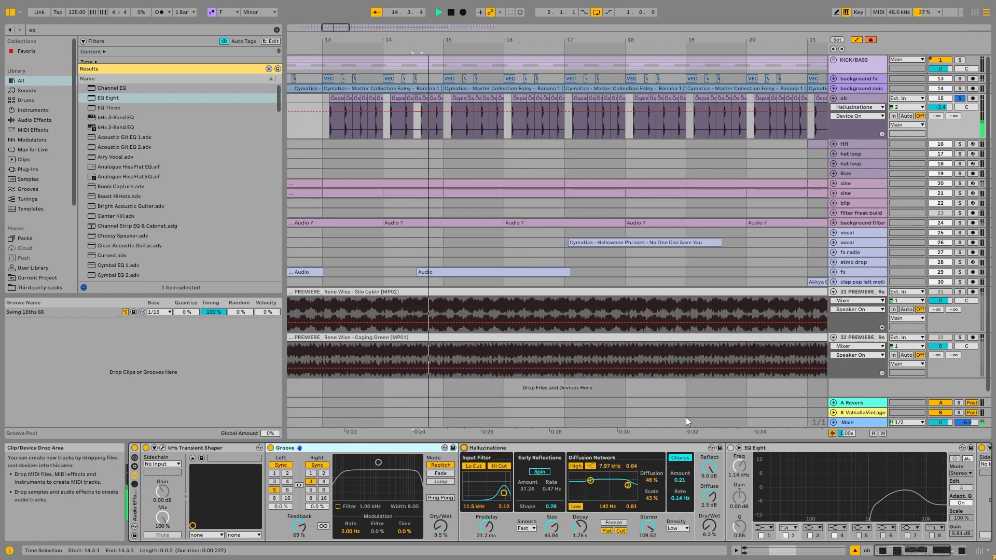
key(space)
click(540, 449)
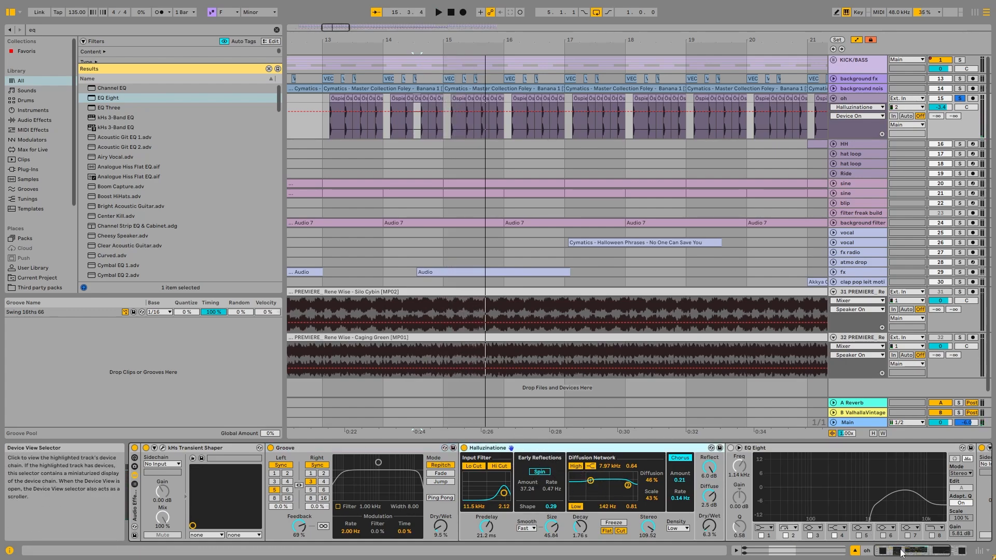
Reactivate EQ Eight on the oh track and start playback to hear the filtered signal
click(958, 551)
click(555, 447)
key(space)
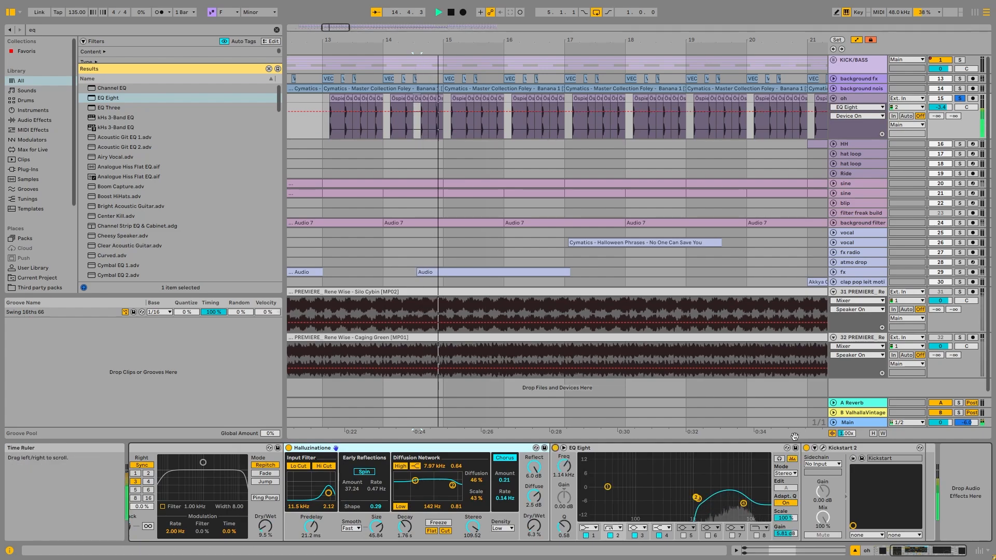
Turn off Band in the oh track's Kickstart 2, choose the Classic Chain curve during playback and close the plug-in window
click(823, 448)
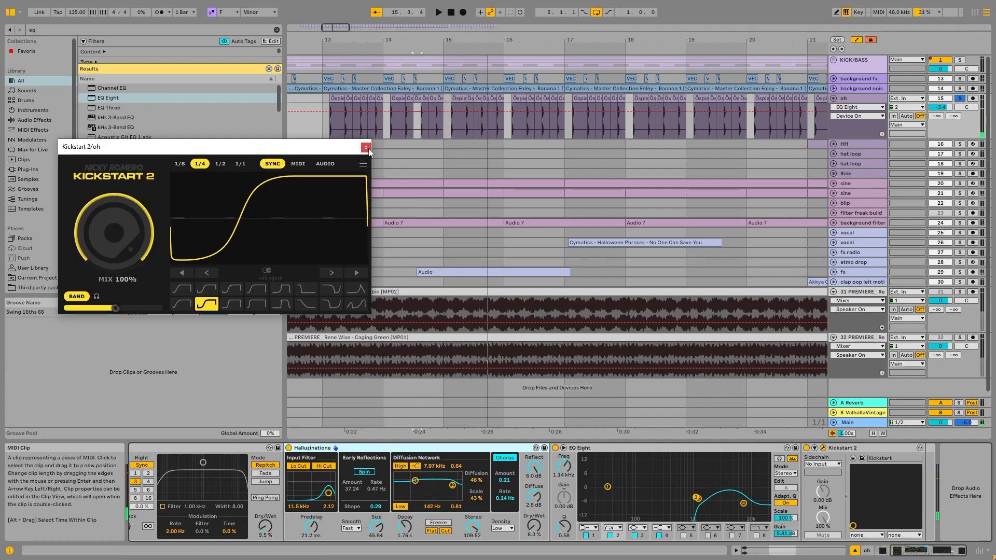
click(77, 296)
key(space)
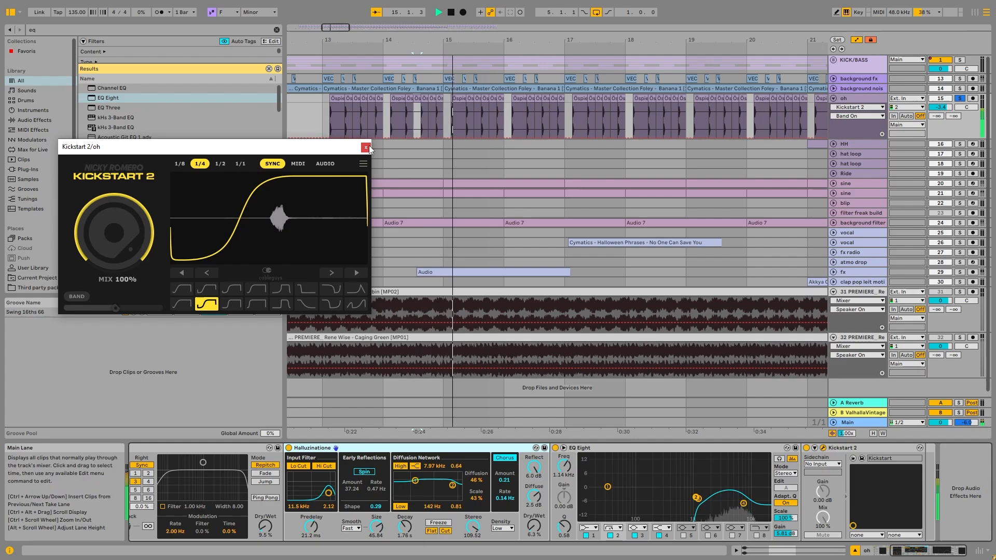
click(183, 305)
click(203, 292)
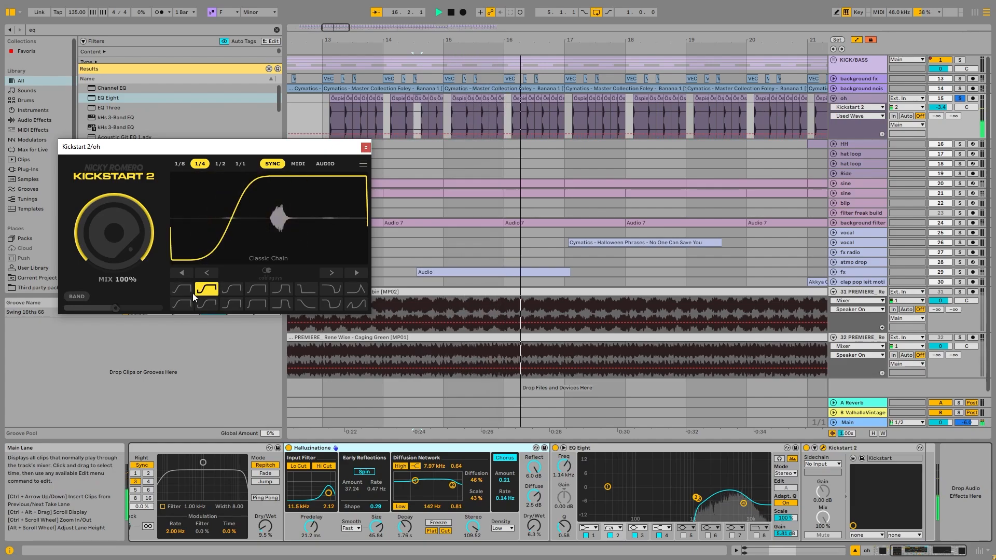
click(366, 147)
key(space)
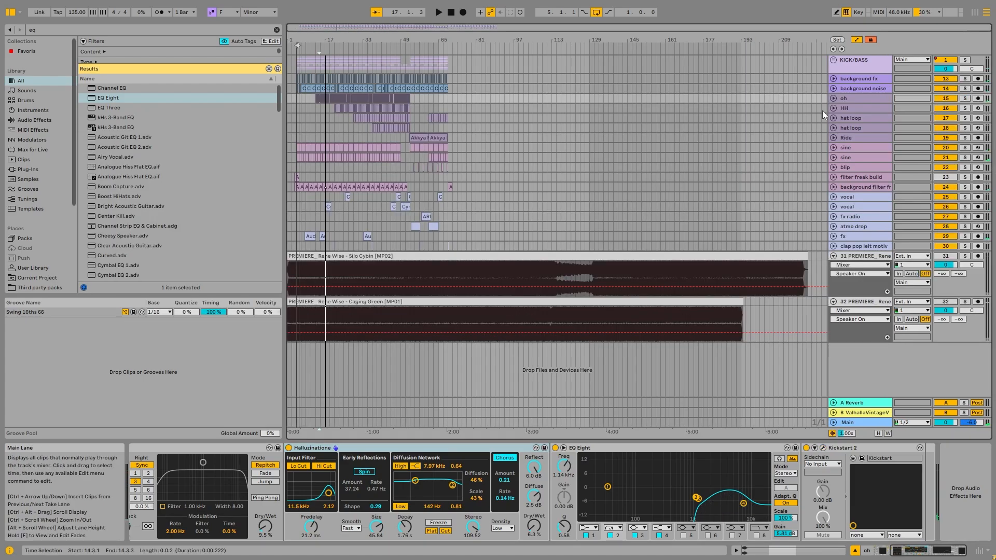
Unfold and solo the HH track and audition it from its first clip at bar 21
click(860, 109)
click(834, 109)
scroll(335, 118, up, 10)
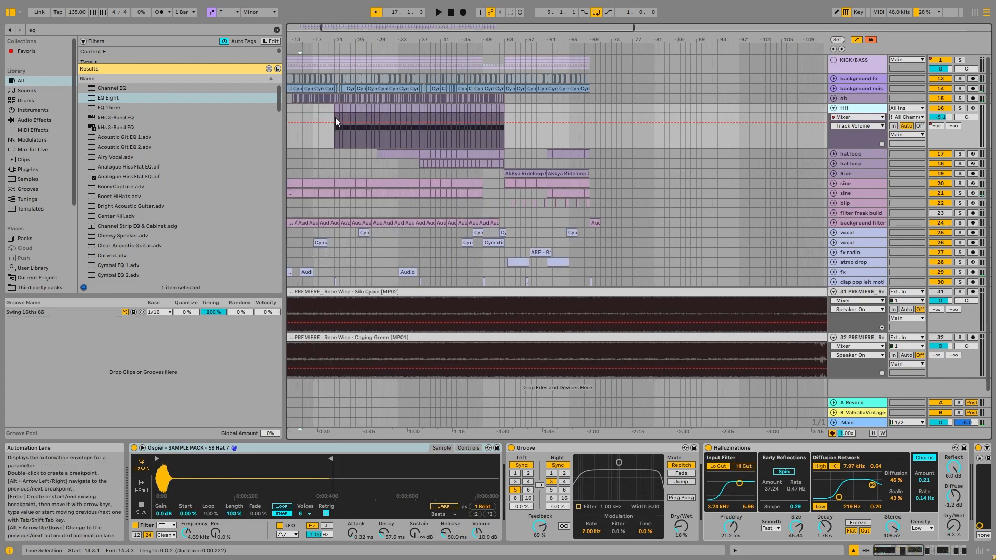
click(338, 109)
click(959, 108)
key(space)
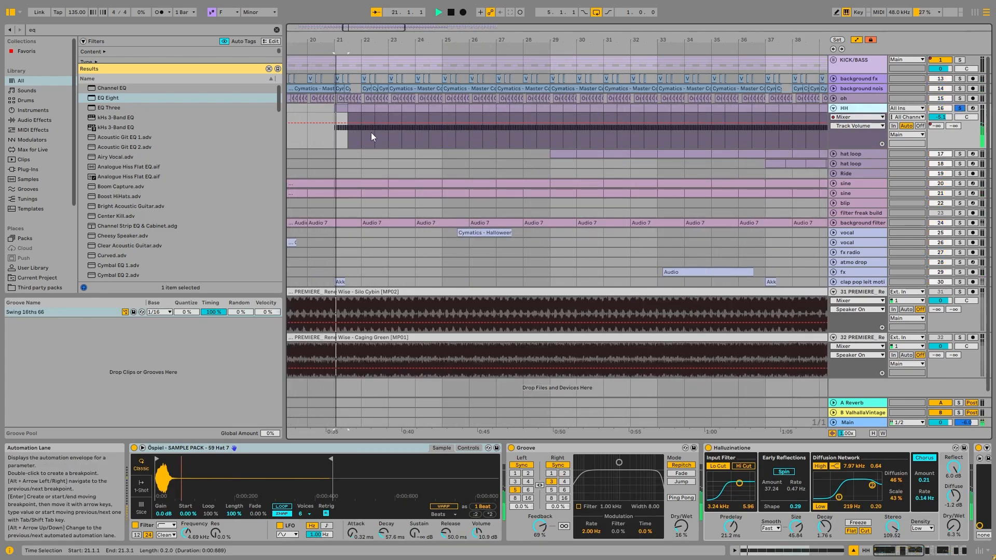
key(space)
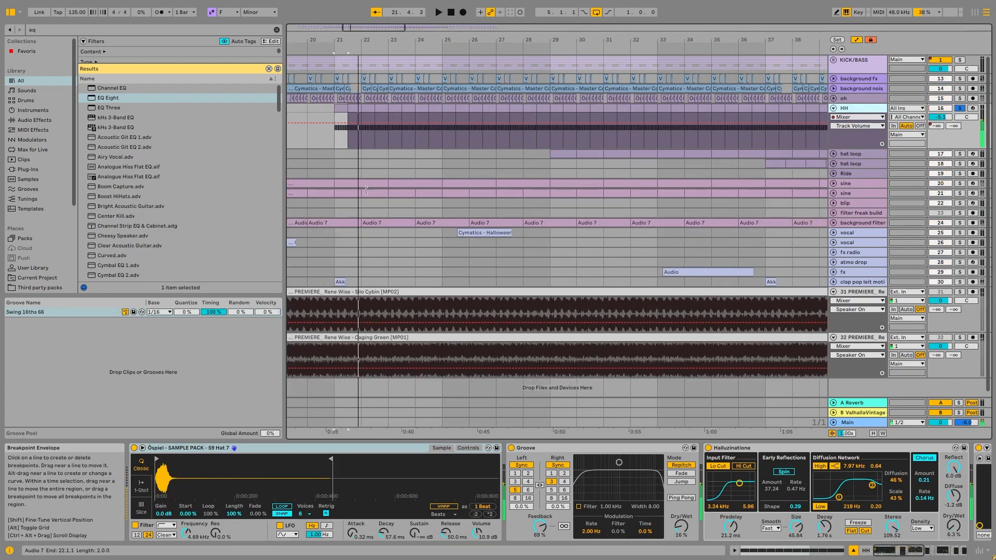
Group the HH track's audio effects from Groove onward into a rack, bypass it and audition the dry hi-hat
click(852, 99)
click(851, 108)
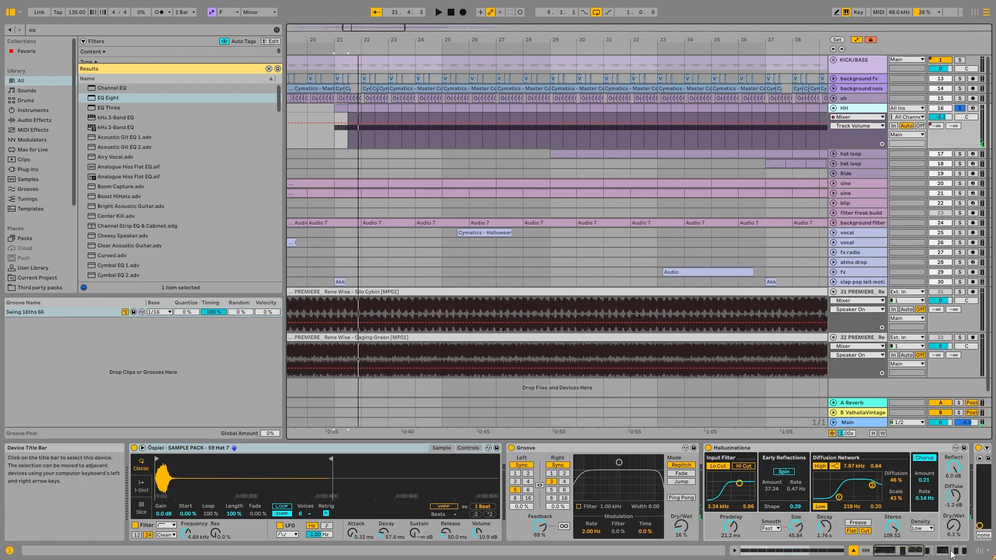
click(916, 551)
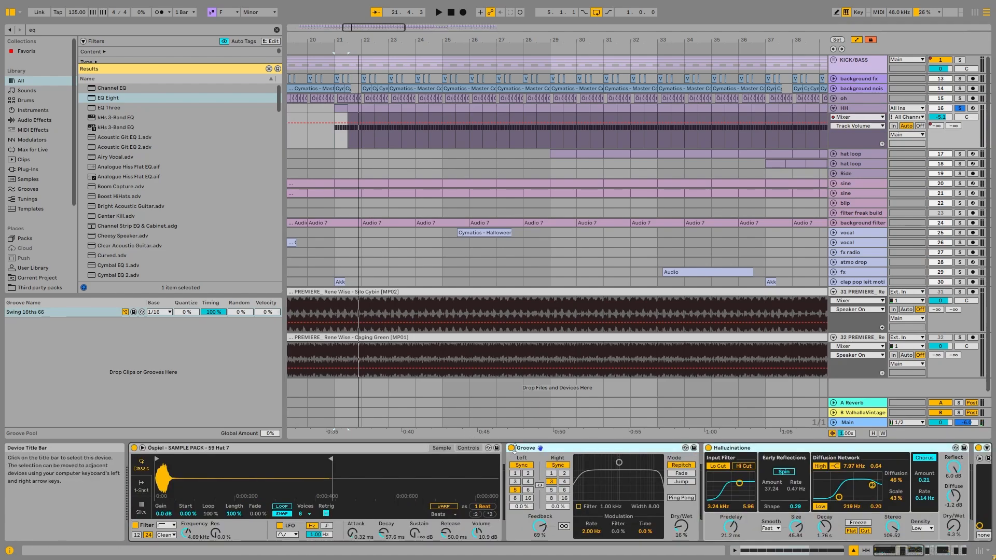
key(ctrl+g)
click(512, 448)
key(space)
key(space)
Open the first HH MIDI clip at bar 21 and examine its C3 sixteenth notes and their velocities
click(346, 109)
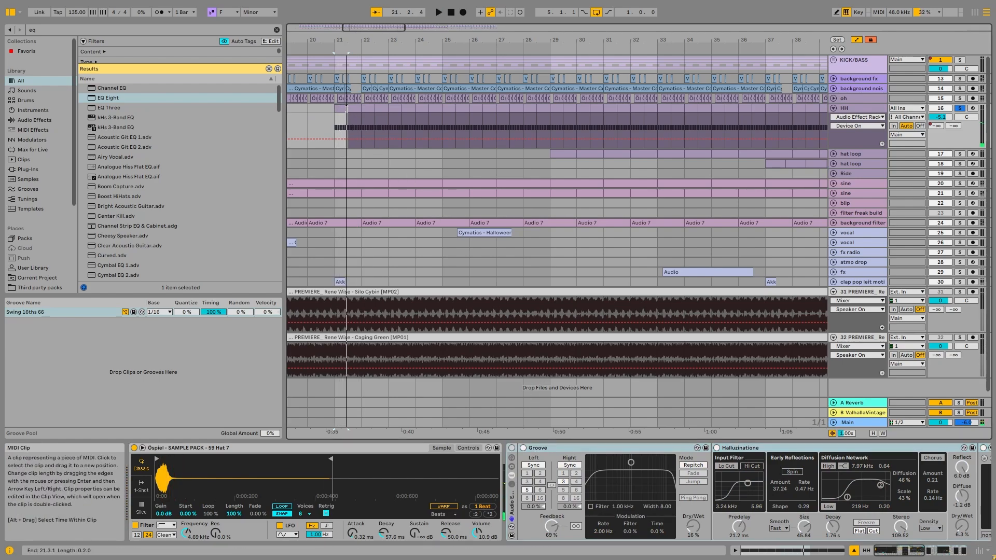
double_click(346, 109)
drag(607, 480, 423, 416)
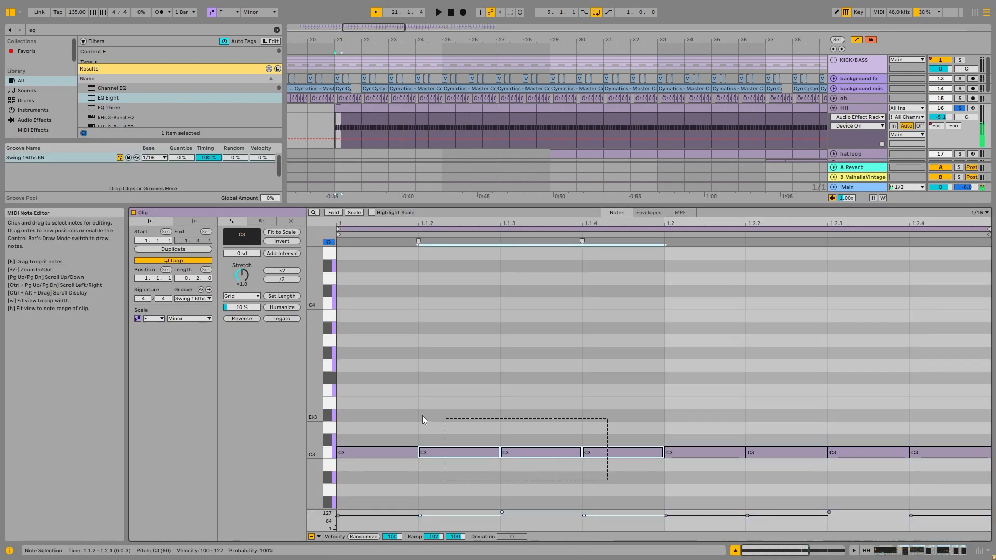
click(510, 492)
click(501, 512)
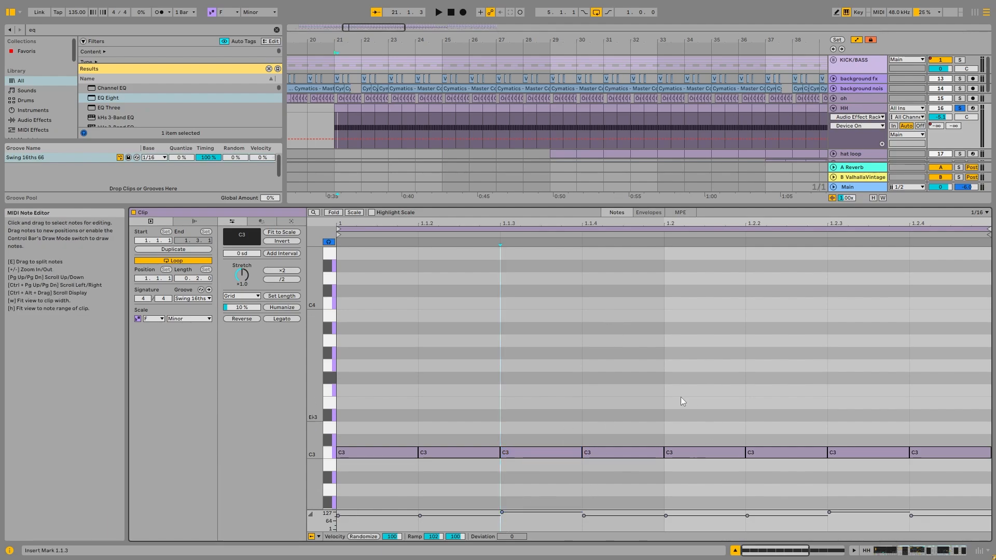
Review the Groove, Halluzinations and ValhallaVintageVerb devices on the HH track, opening and closing the reverb's window
double_click(858, 108)
click(575, 448)
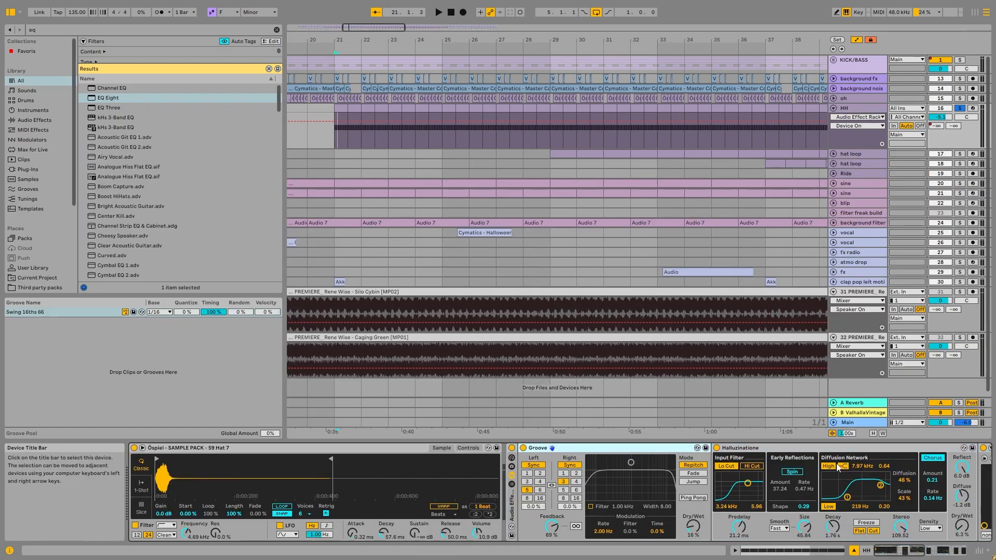
click(747, 449)
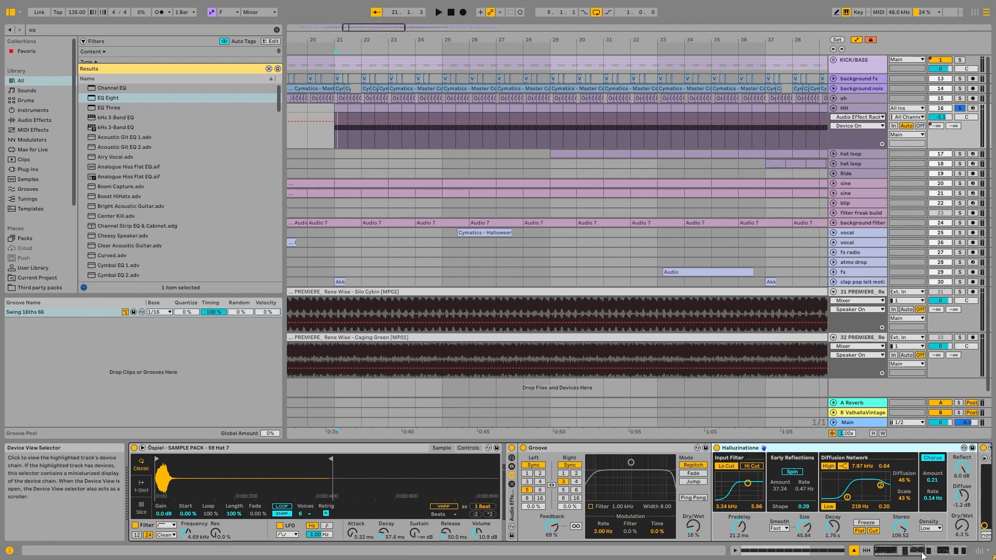
click(936, 551)
click(936, 551)
click(478, 448)
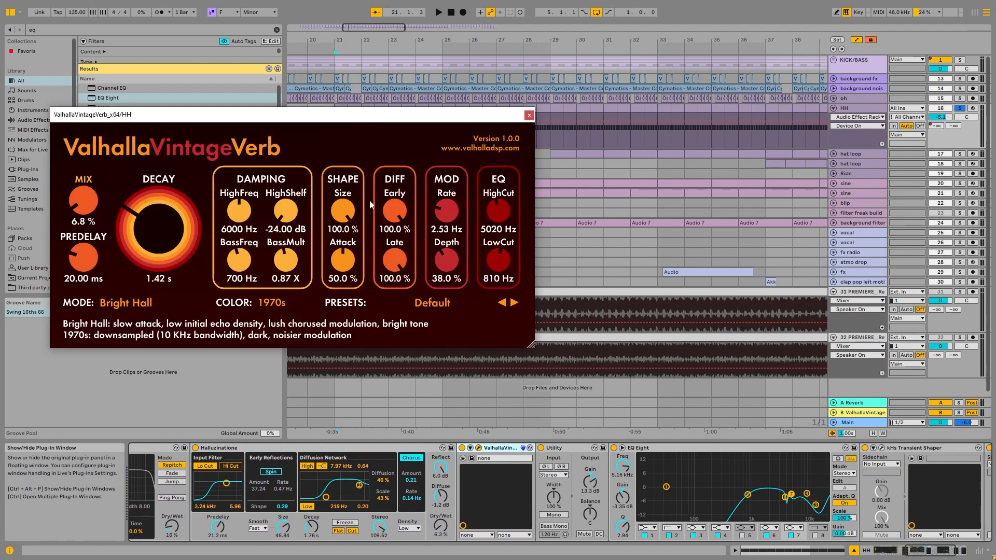
click(529, 116)
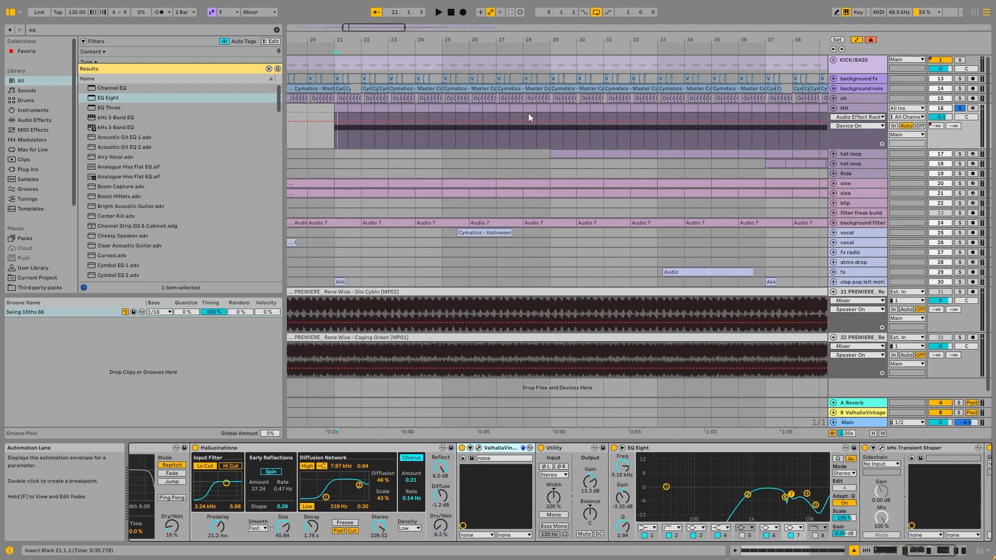
Audition the HH hi-hat around bar 22 while checking the effect of ValhallaVintageVerb
key(space)
click(464, 447)
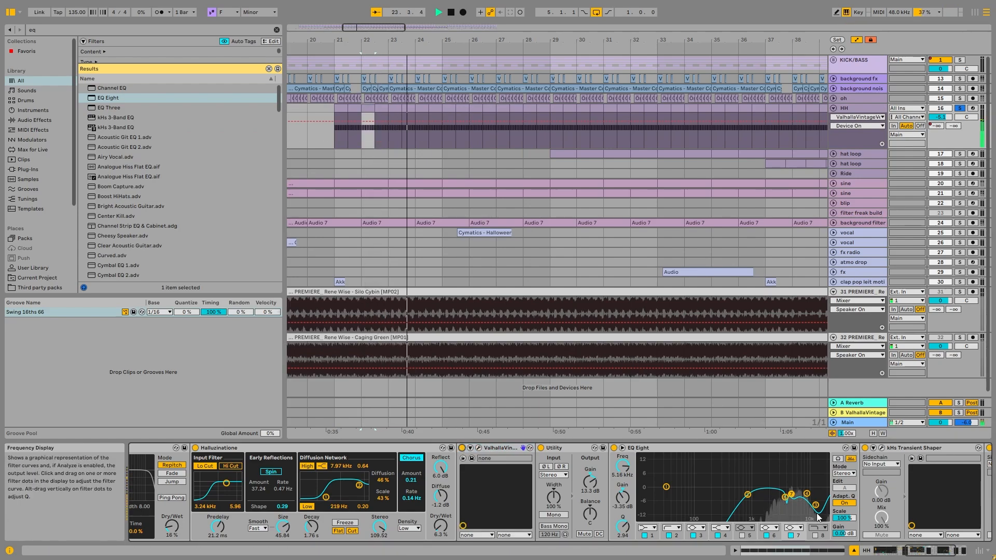
key(space)
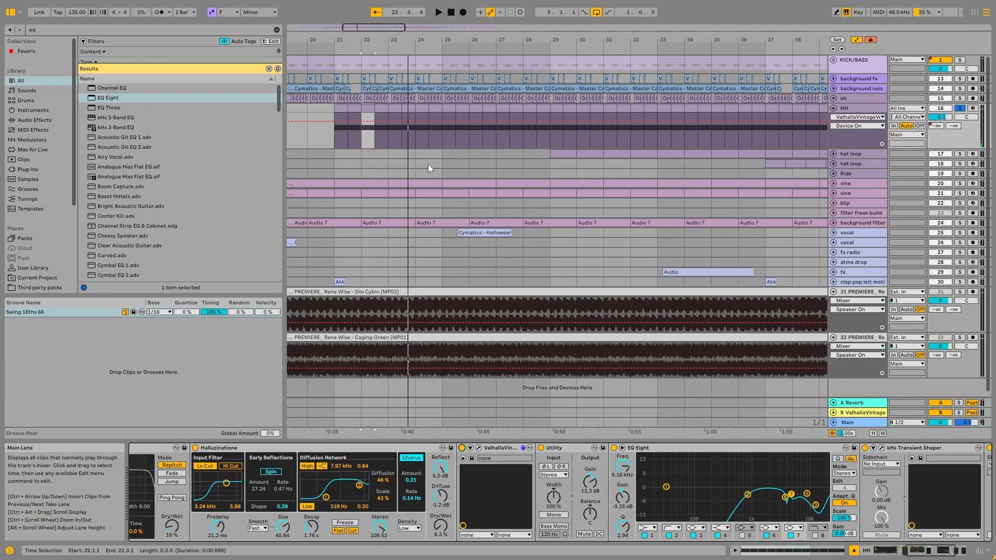
Audition the HH hi-hat through EQ Eight and examine its filter curve and band 6 in the enlarged display
click(732, 490)
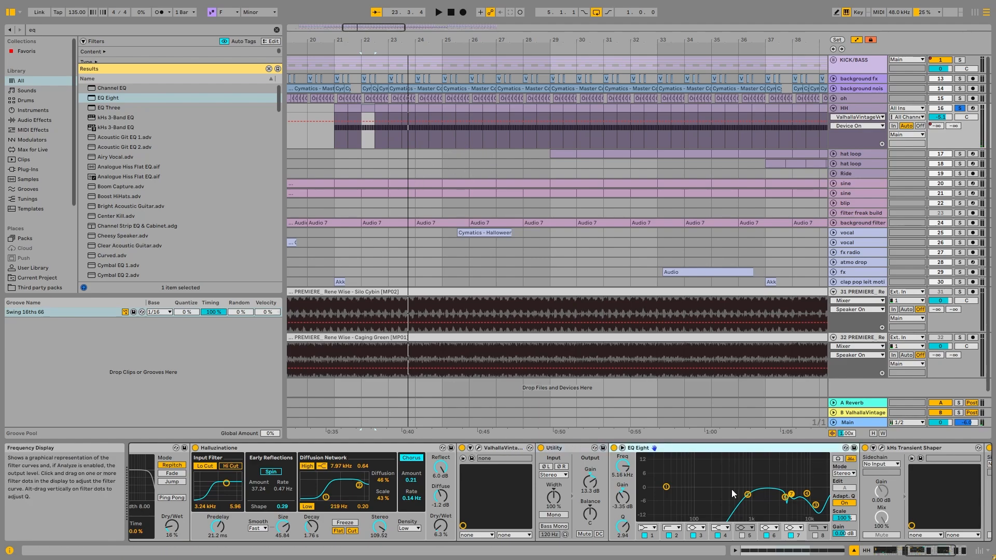
key(space)
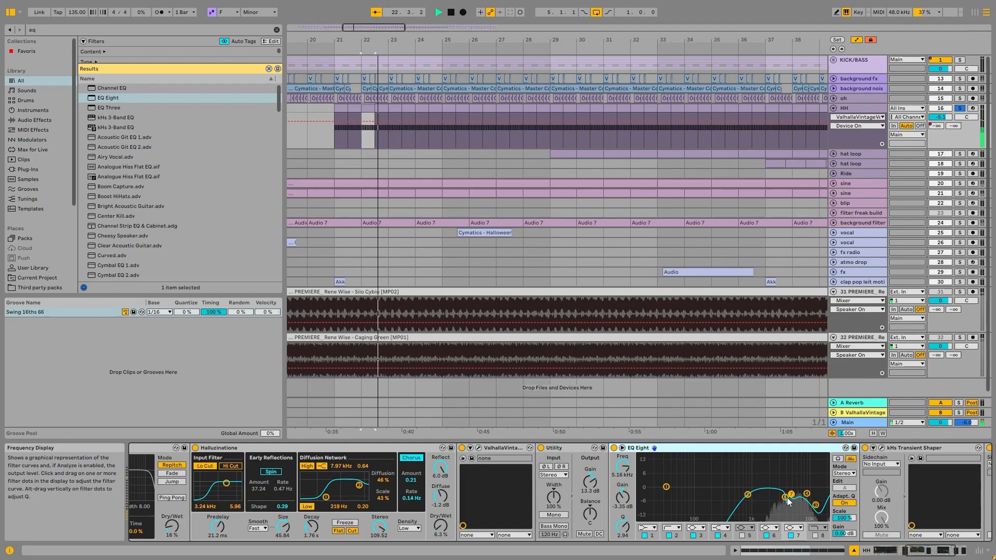
key(space)
scroll(947, 519, right, 5)
click(764, 448)
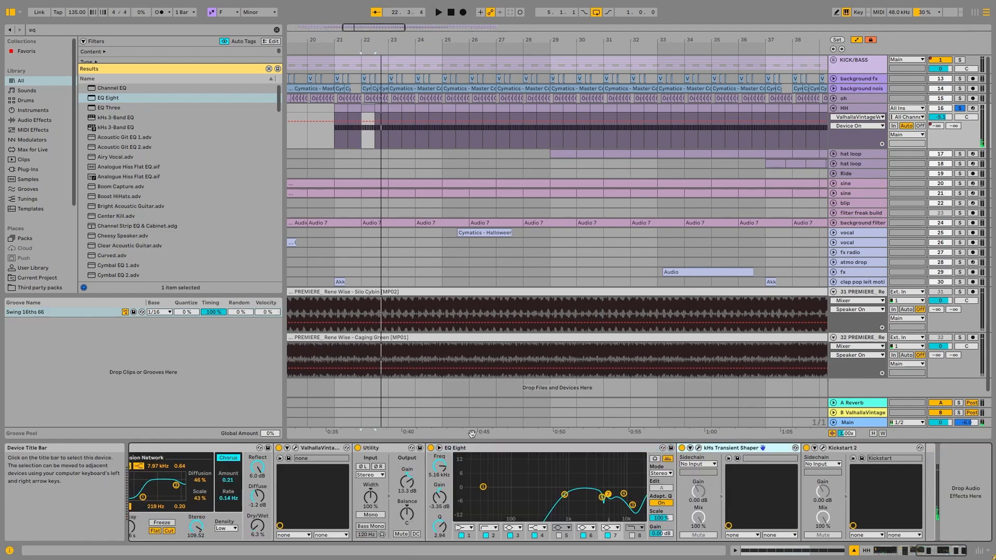
click(580, 463)
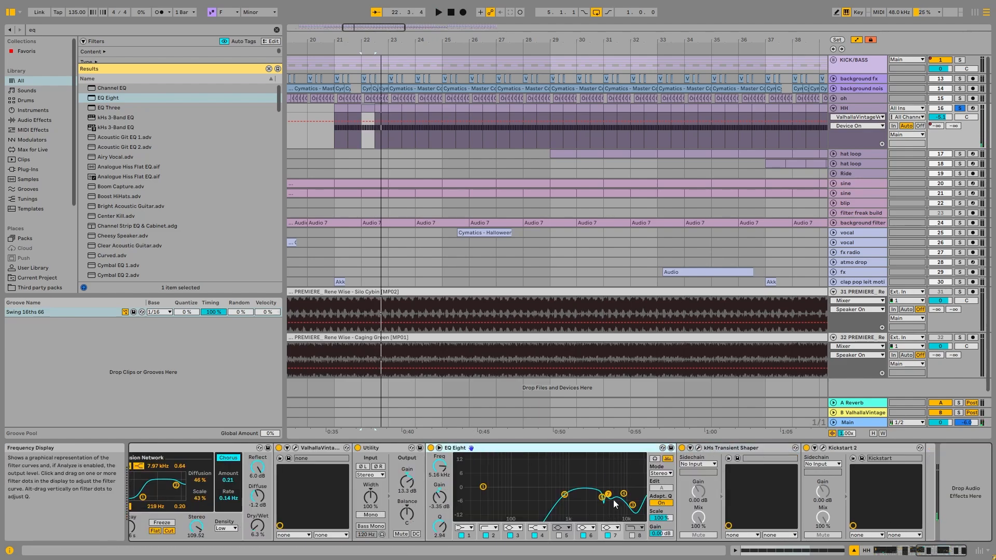
double_click(586, 471)
click(769, 365)
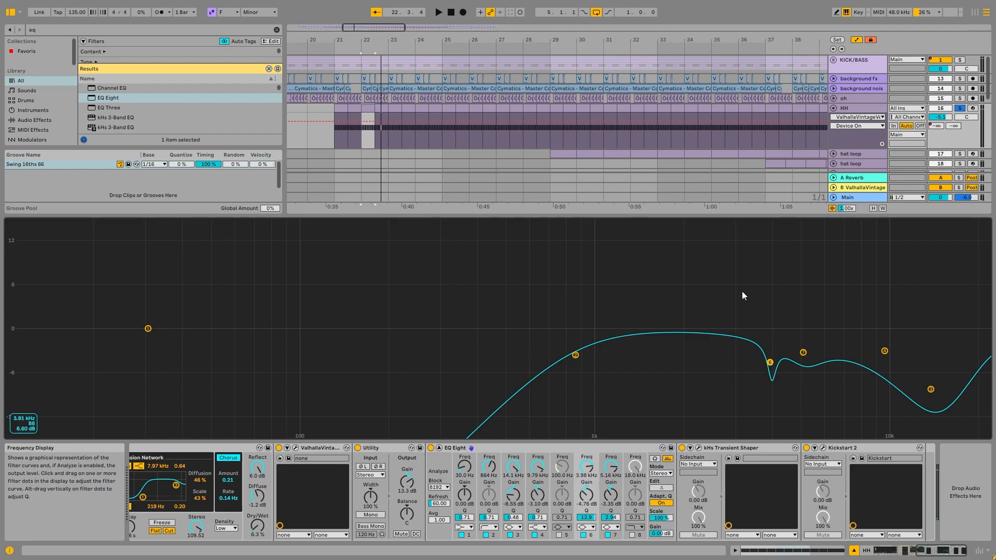
double_click(755, 290)
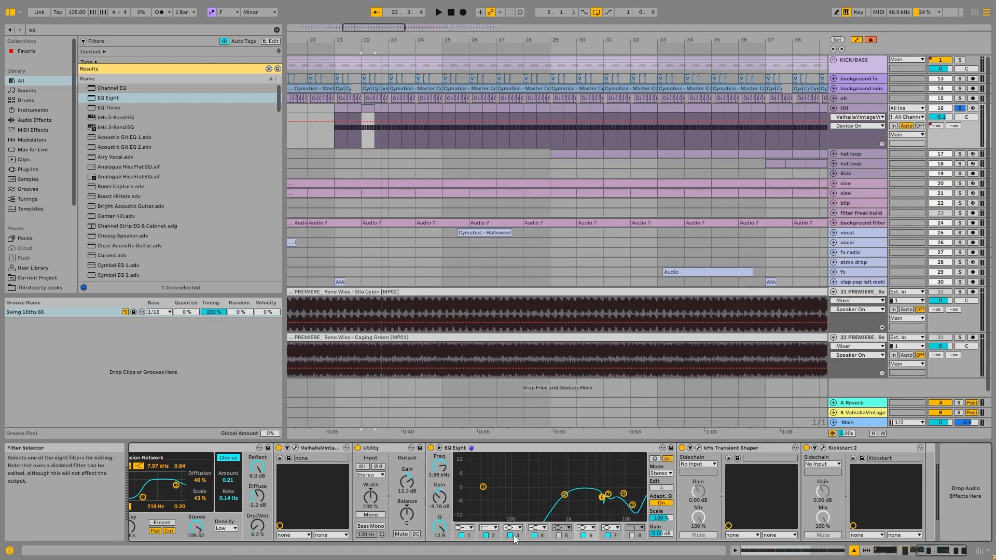
Compare the HH hi-hat during playback with EQ Eight's filter 7 switched off and back on
key(space)
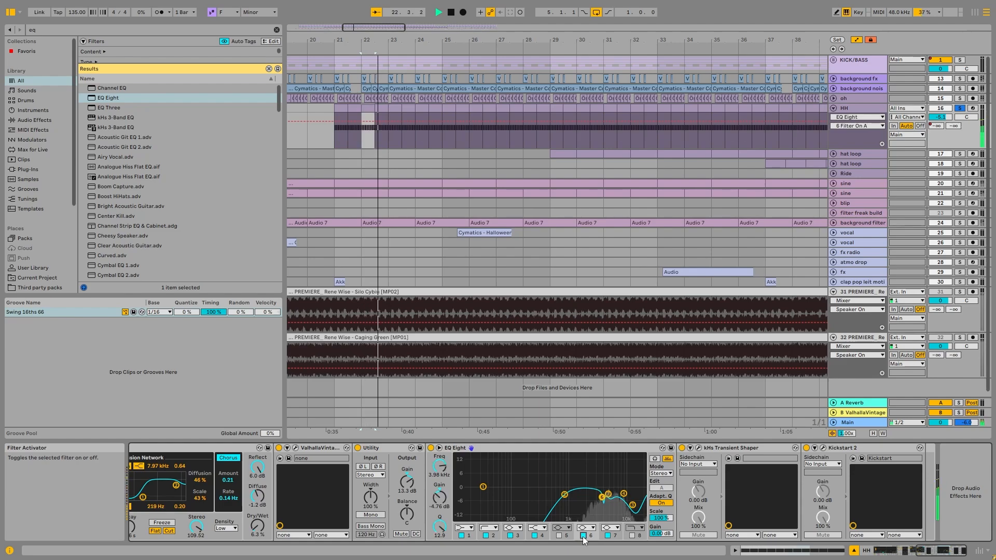
click(607, 535)
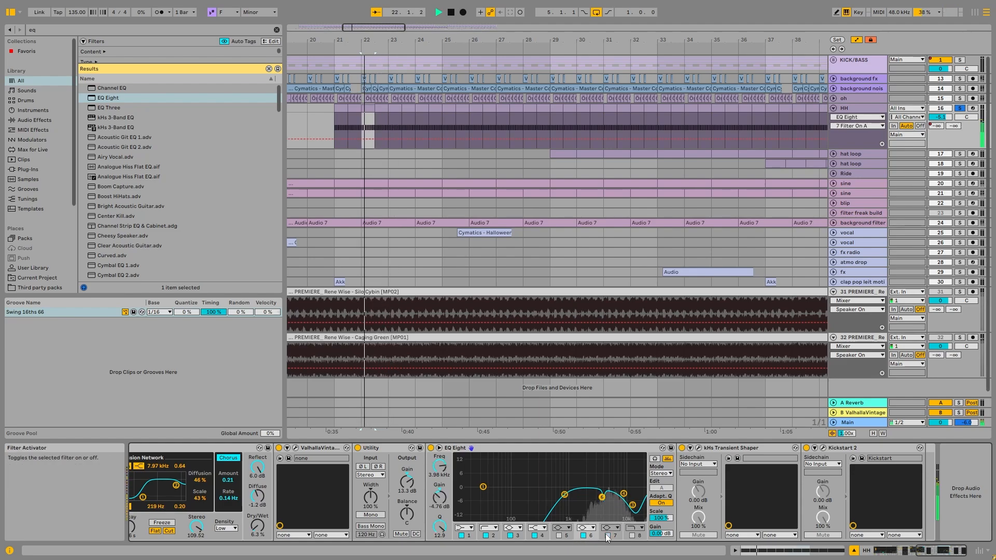
click(605, 533)
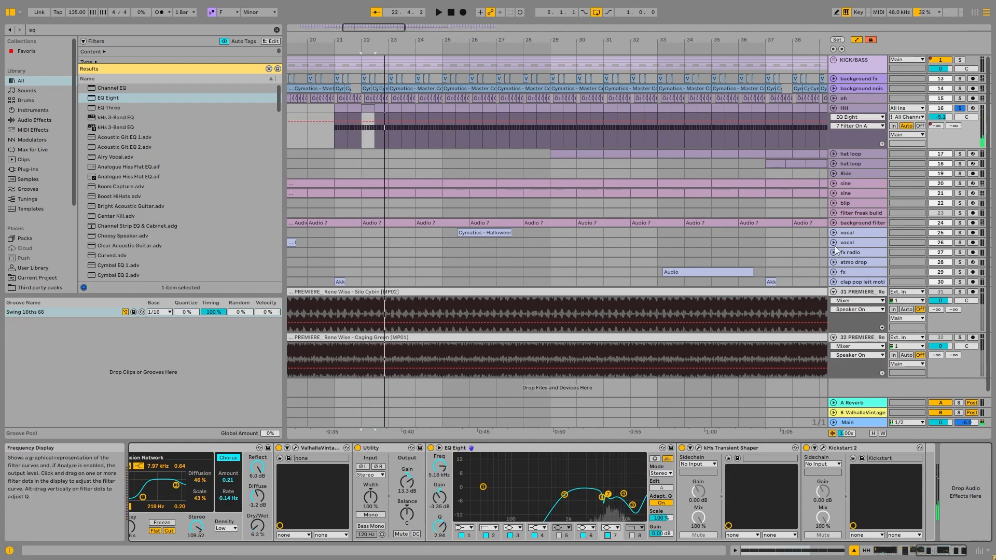
Duplicate Kickstart 2 at the end of the HH chain, choose the first second-row curve in the copy and turn Band off
click(814, 448)
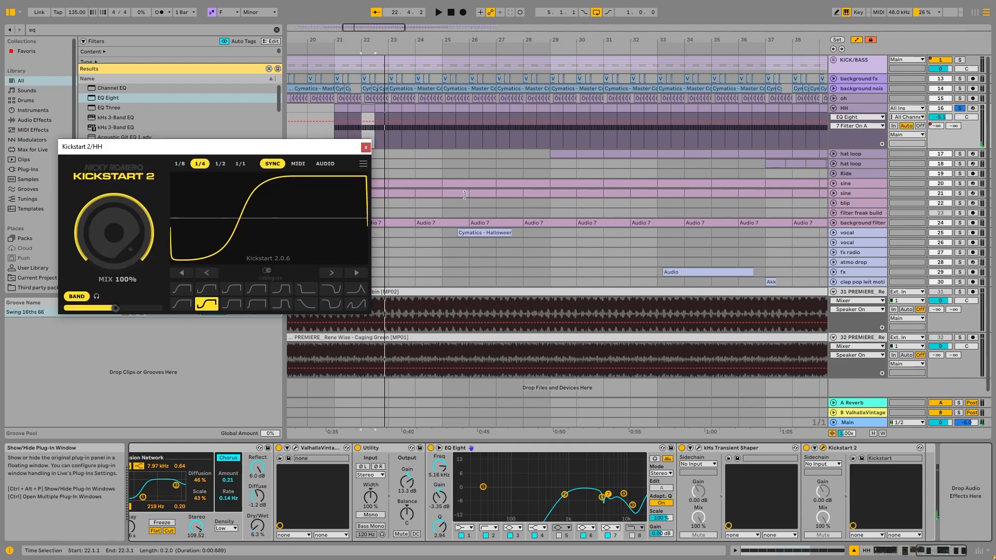
click(366, 148)
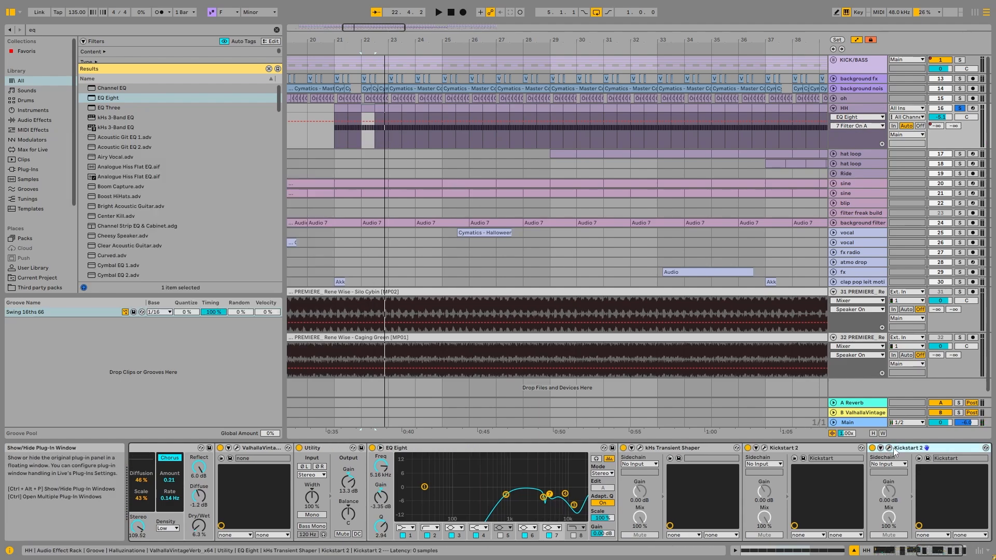
click(888, 448)
click(183, 302)
click(75, 296)
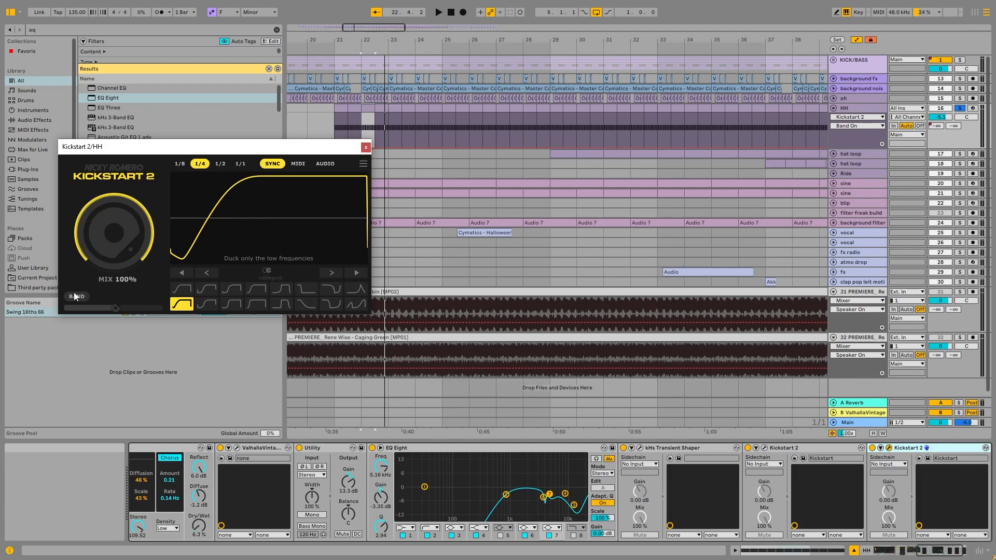
click(366, 148)
Fold the HH track, unfold and solo hat loop track 17, and audition it from bar 29
click(833, 107)
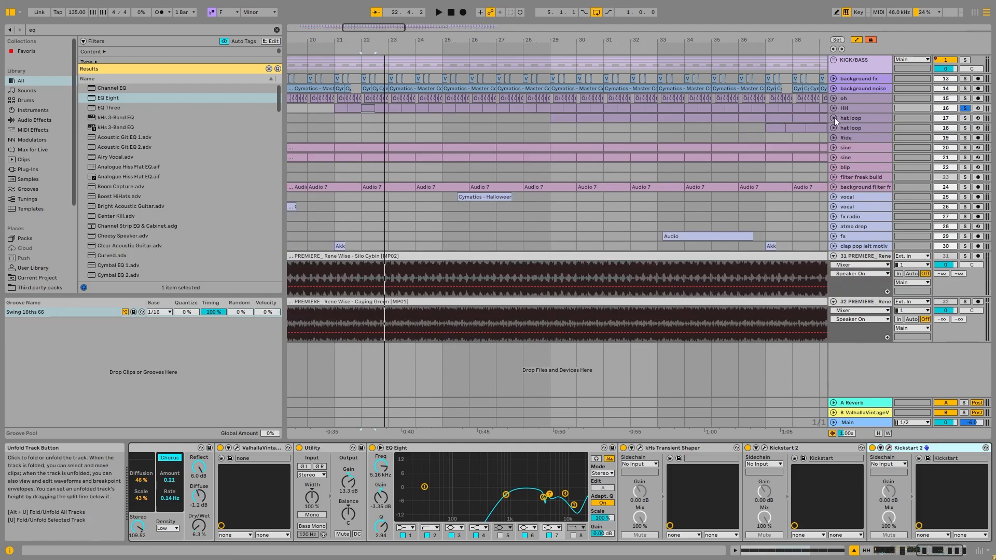
click(834, 118)
click(551, 119)
key(space)
key(x)
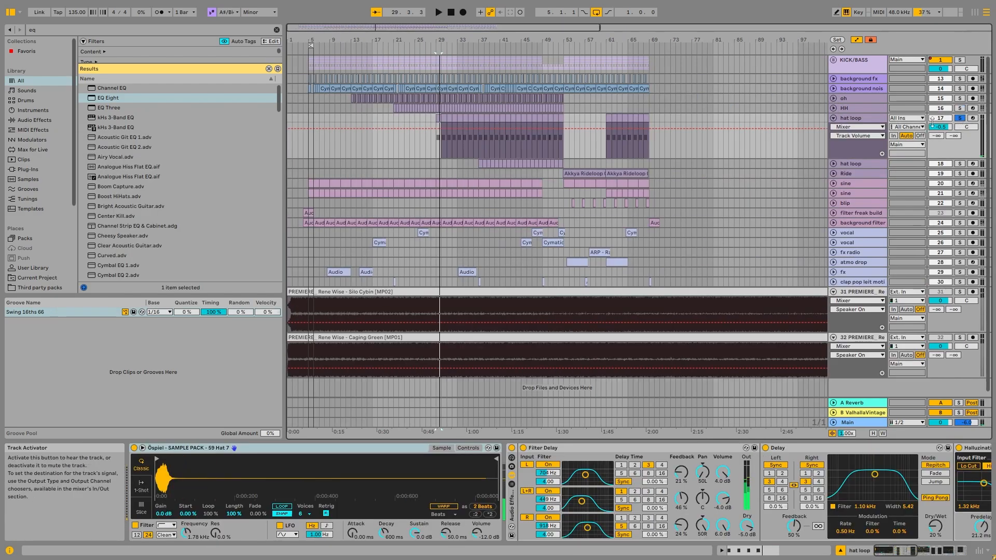
click(856, 118)
key(space)
Show the Auto Filter frequency automation on hat loop track 17 and audition the loop from bar 37
drag(905, 550, 968, 543)
right_click(875, 473)
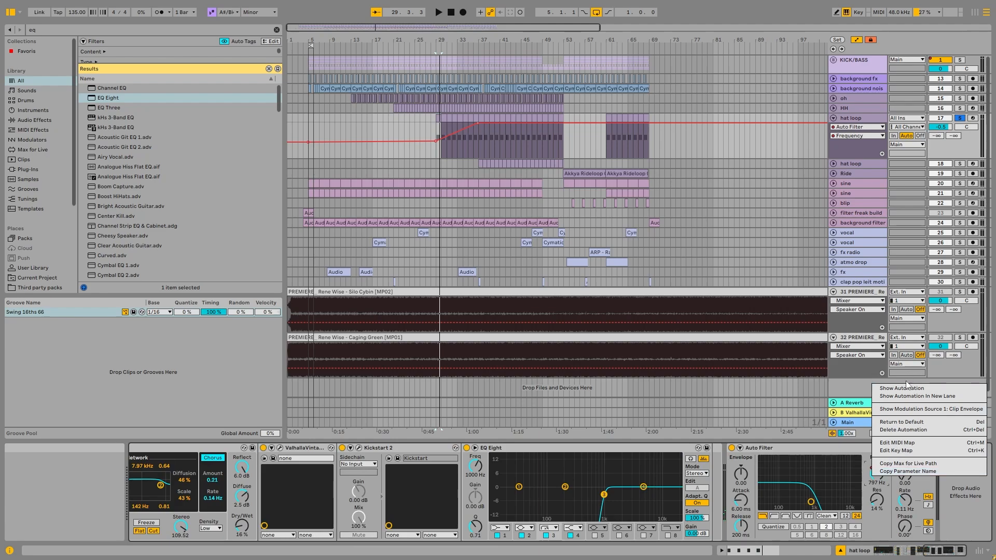
click(909, 389)
click(481, 118)
key(space)
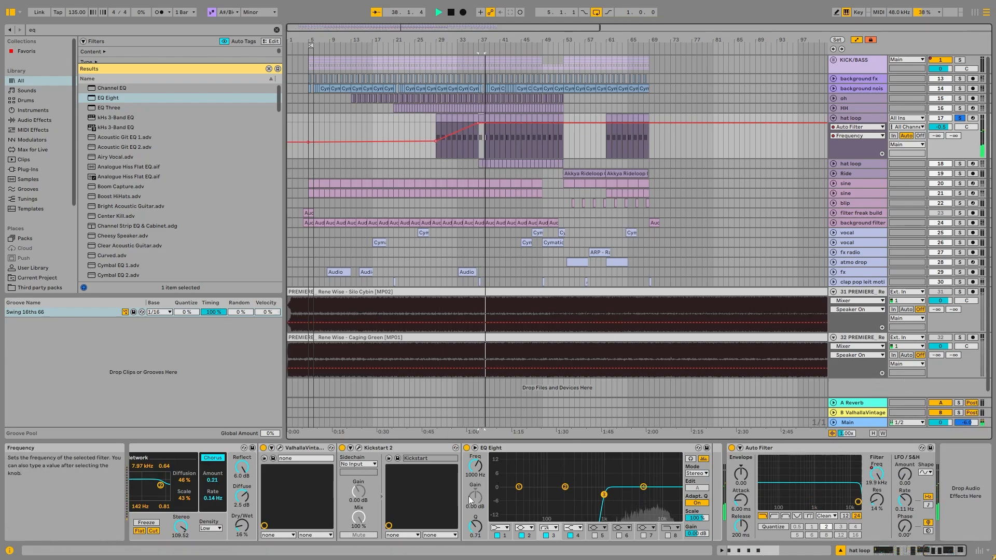
drag(927, 553, 876, 551)
key(space)
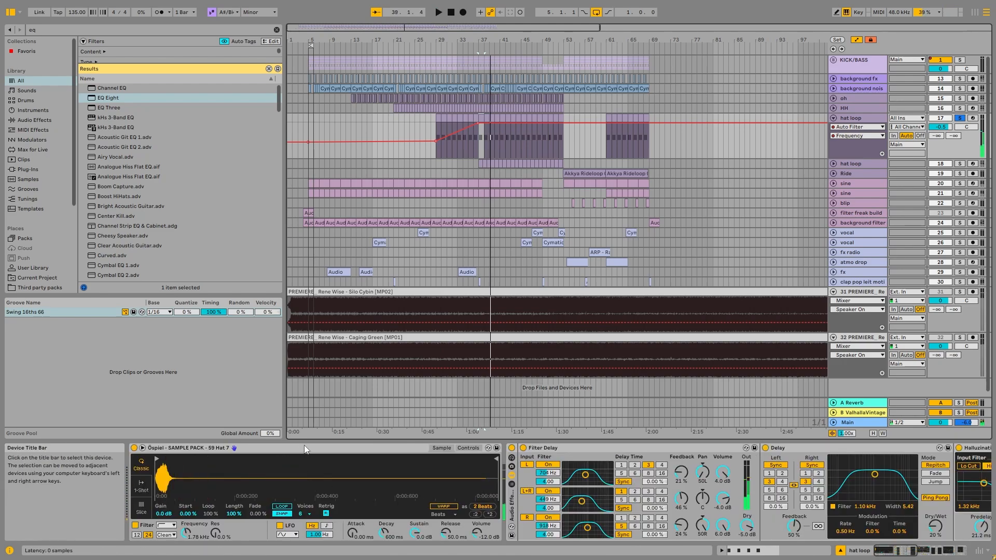
Examine the hat sample and the MIDI pattern of hat loop track 17 around bar 37
click(304, 447)
scroll(484, 141, up, 5)
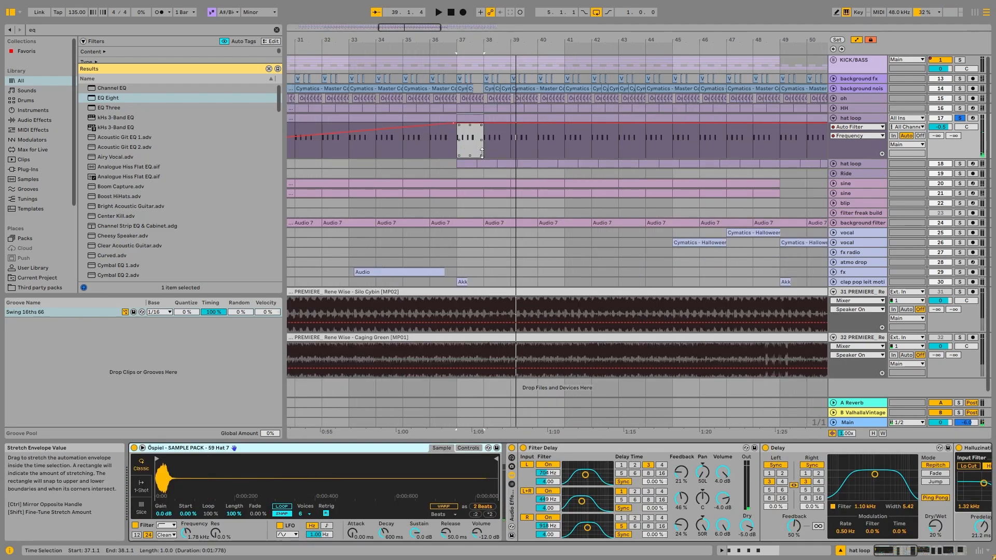
click(860, 163)
click(470, 140)
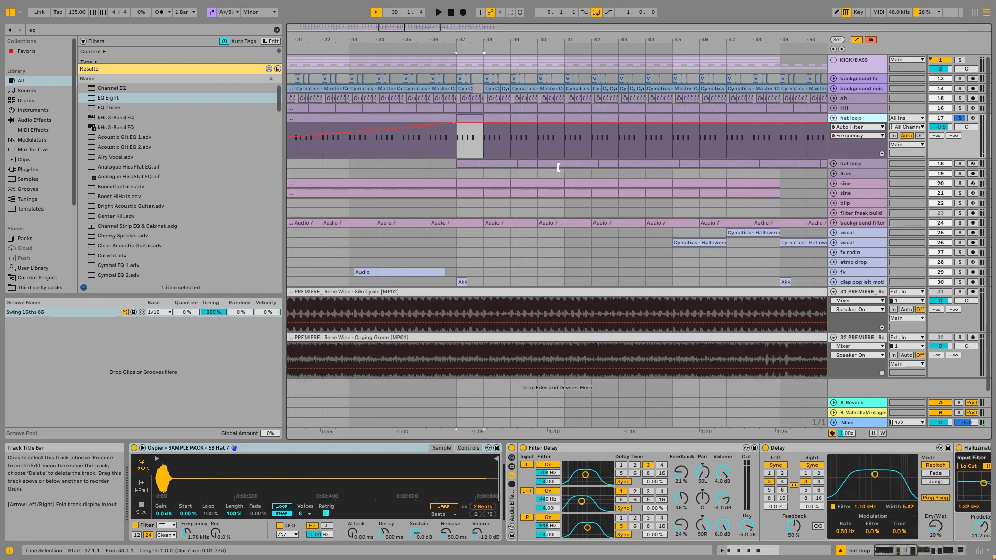
scroll(534, 139, down, 5)
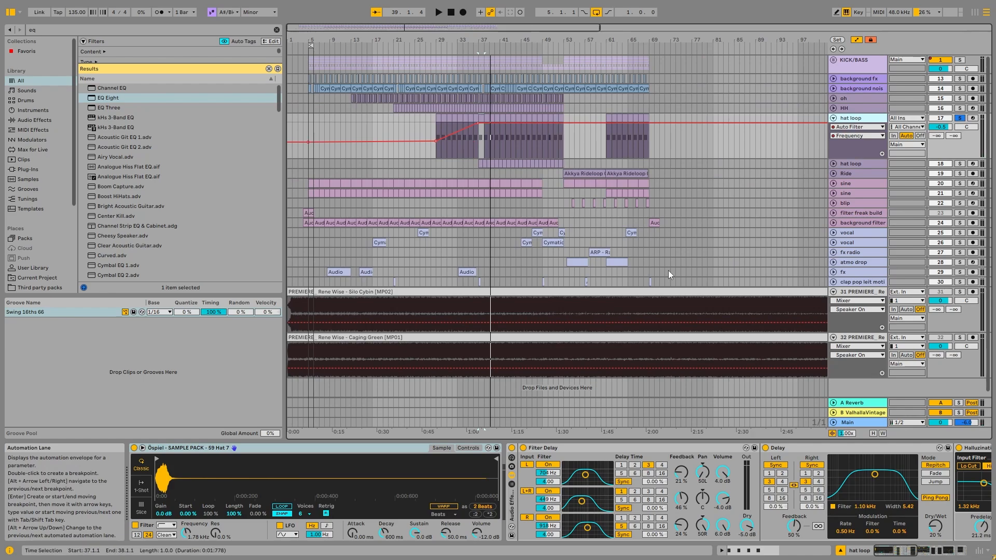
Audition the hat loop at bar 37 with its Filter Delay bypassed and switched back on
drag(897, 549, 907, 549)
click(409, 447)
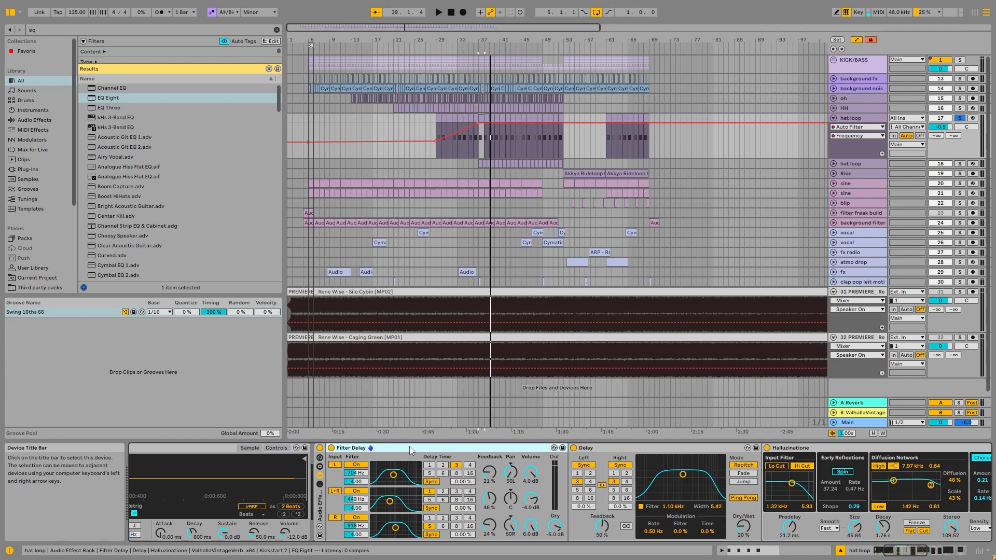
scroll(489, 143, up, 3)
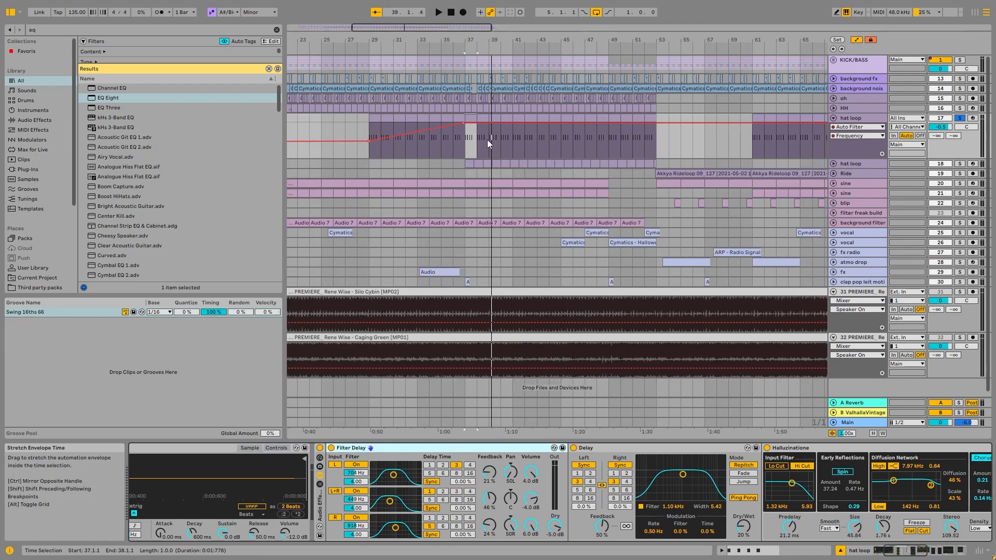
scroll(489, 143, up, 3)
key(space)
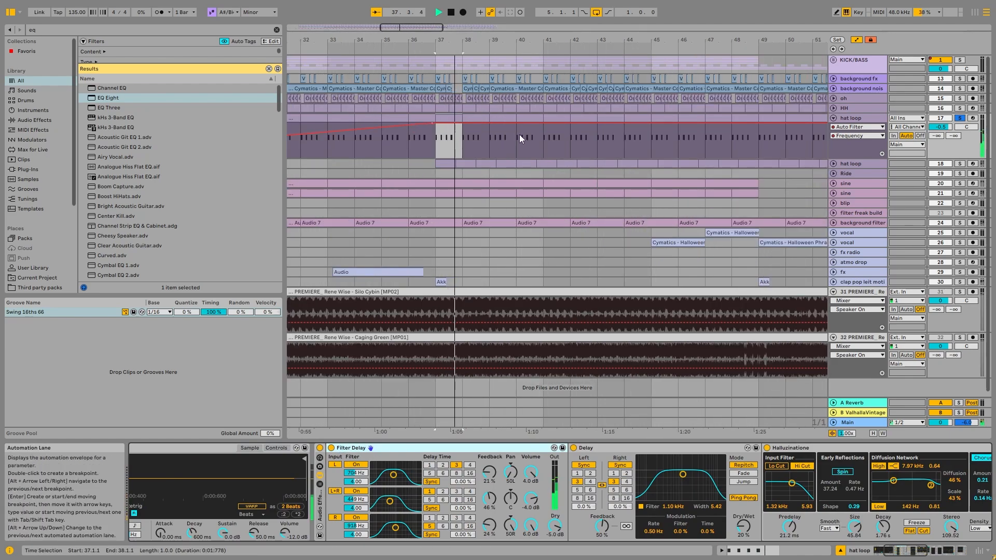
click(332, 448)
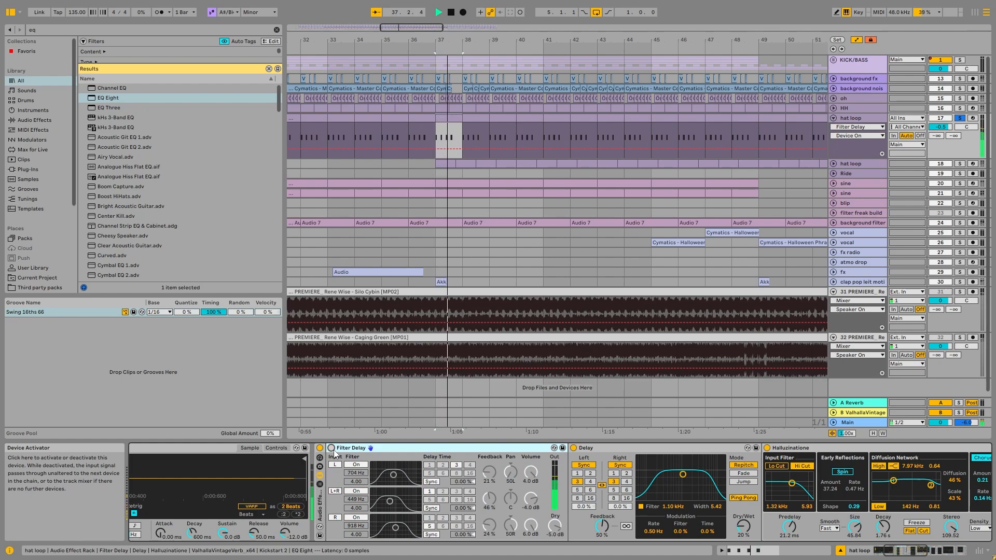
click(331, 448)
key(space)
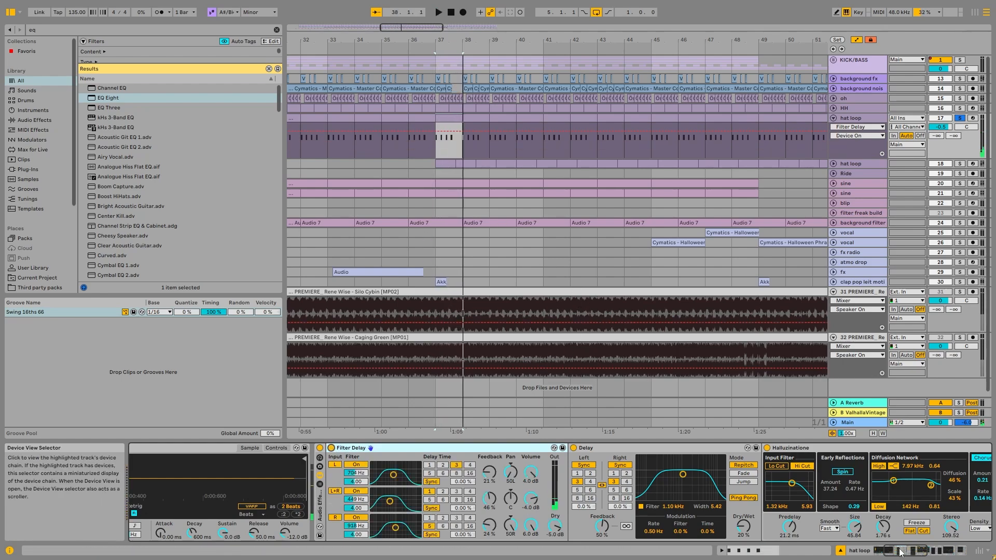
Open Kickstart 2 on hat loop track 17 and duplicate it ahead of EQ Eight
click(900, 552)
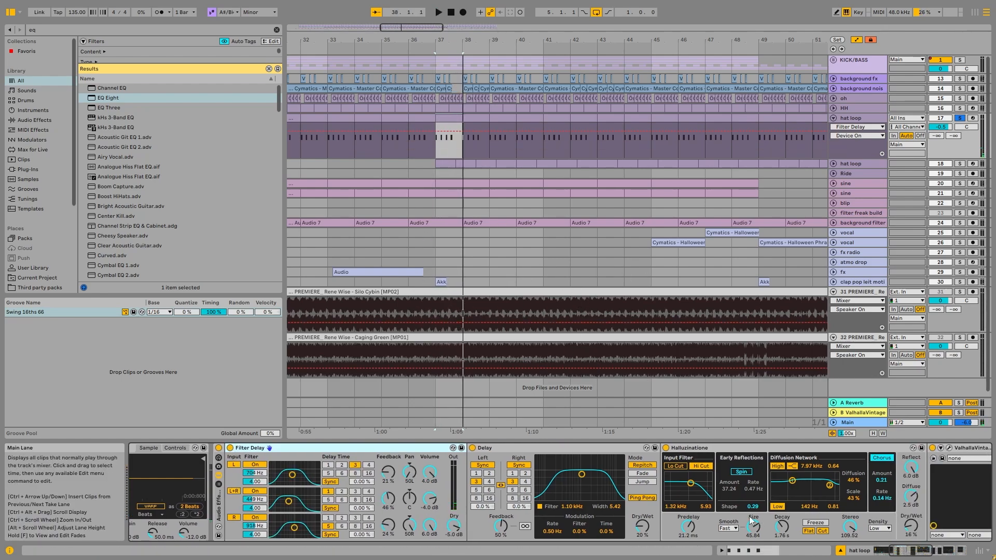
drag(904, 551, 956, 551)
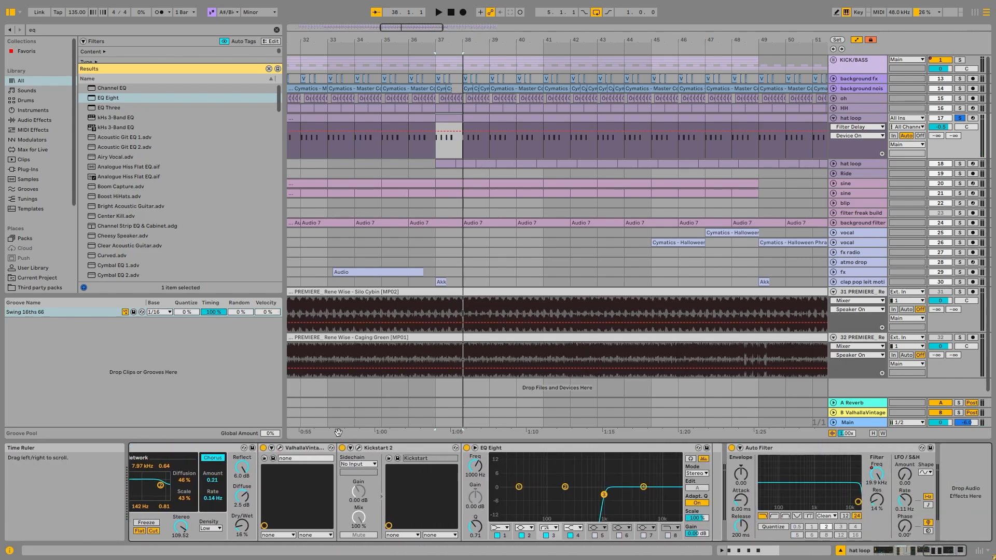
click(360, 448)
click(411, 449)
key(ctrl+d)
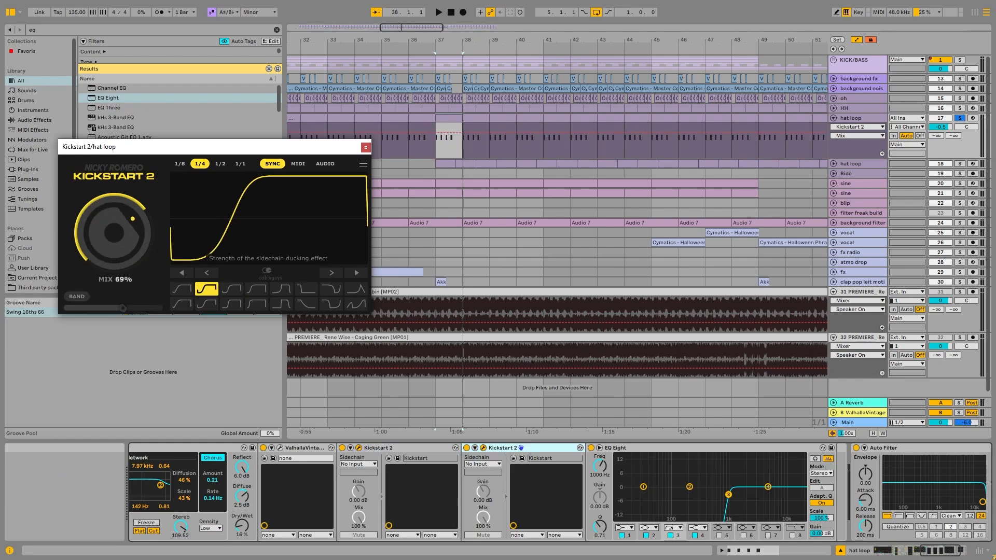
Unfold and solo hat loop track 18, audition it from bar 37, and review its effects and the sampler's transposition controls
click(833, 164)
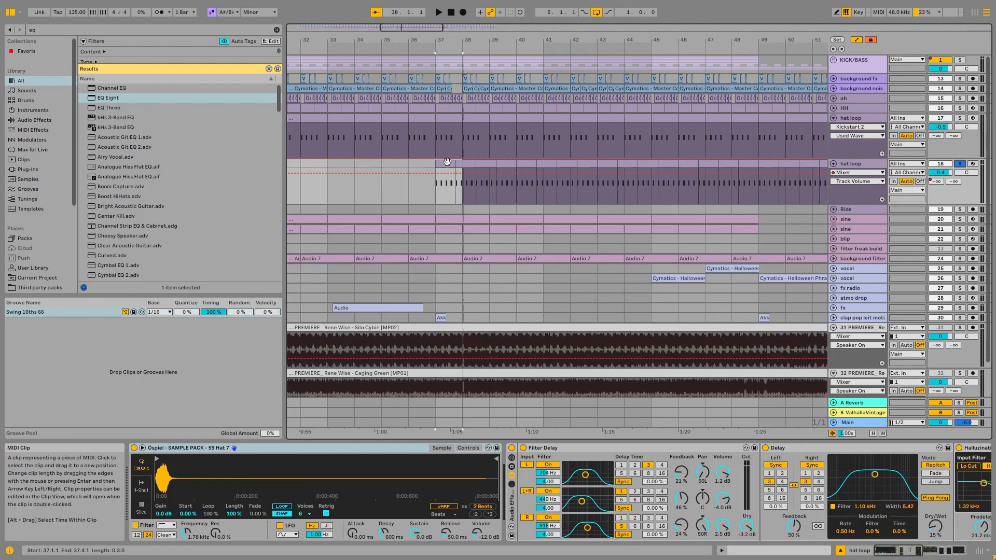
key(minus)
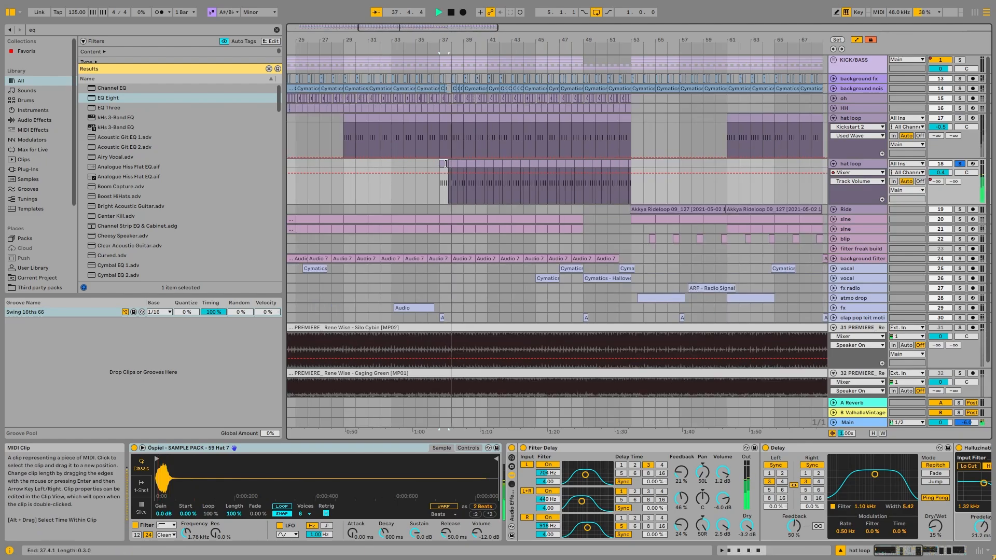
click(952, 550)
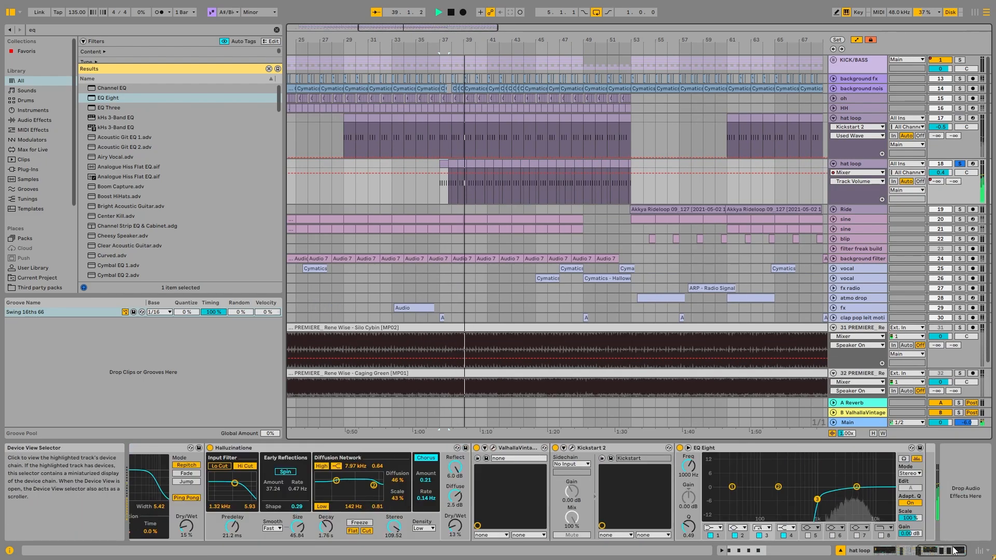
drag(943, 550, 911, 550)
click(264, 449)
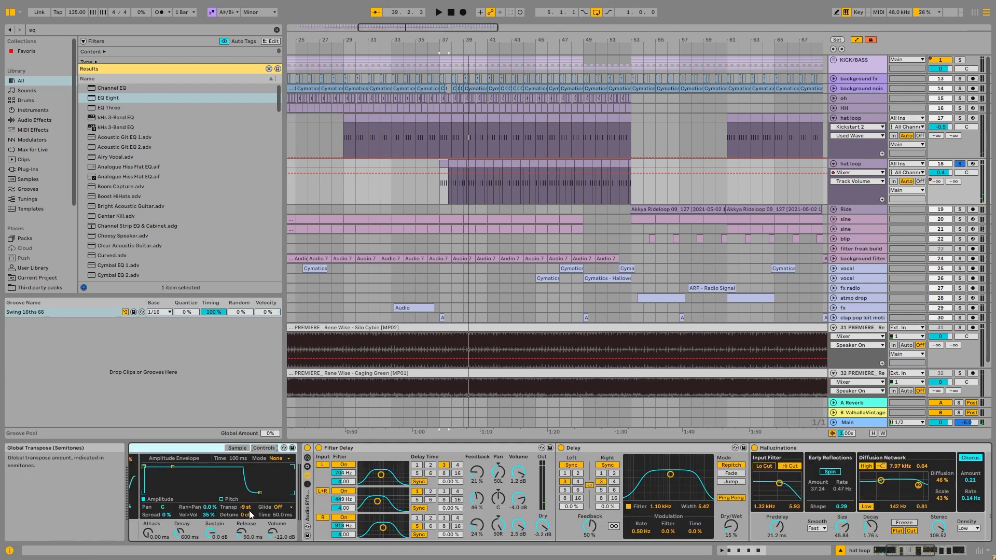
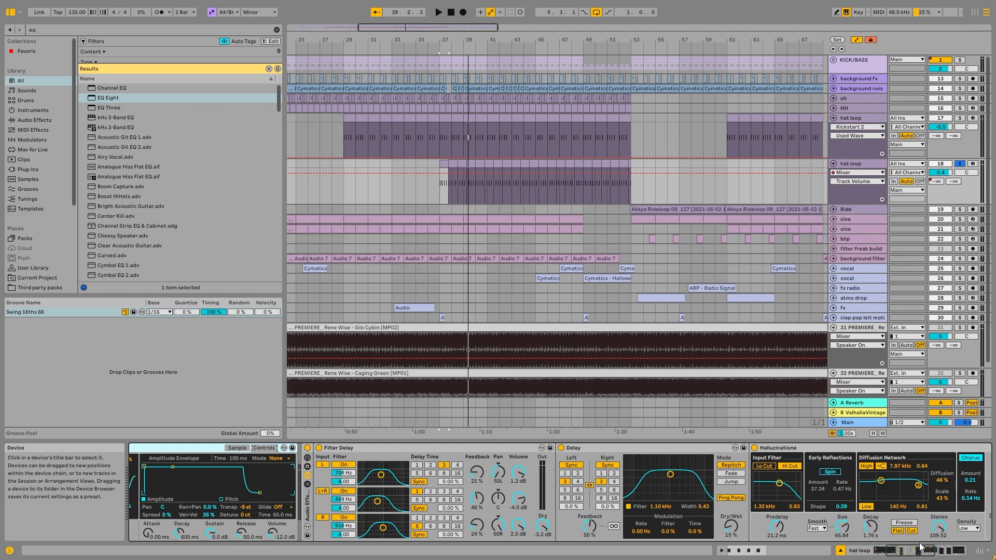
Open the clip at bar 37 on hat loop track 18, examine its D#3 note pattern and audition it
drag(911, 551, 944, 551)
scroll(440, 172, up, 3)
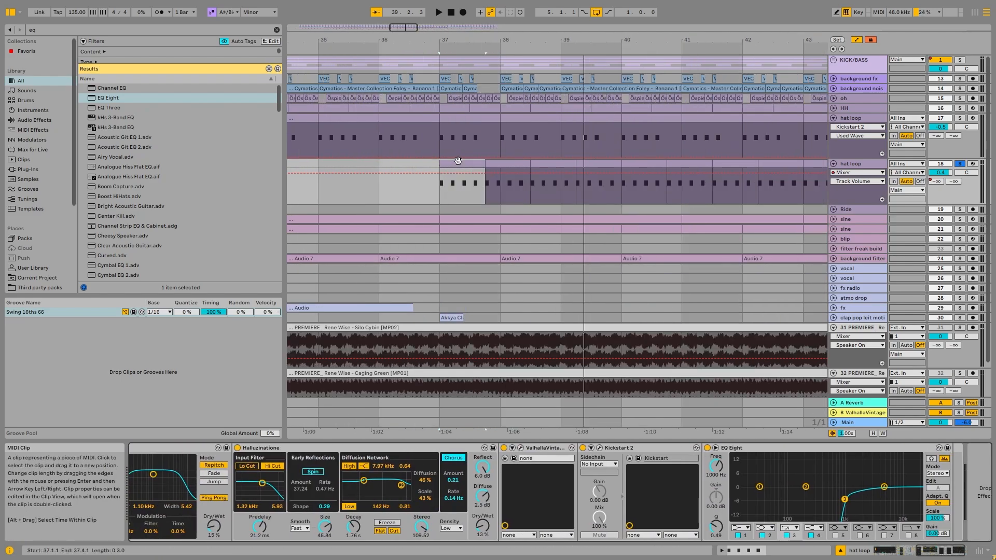
double_click(449, 179)
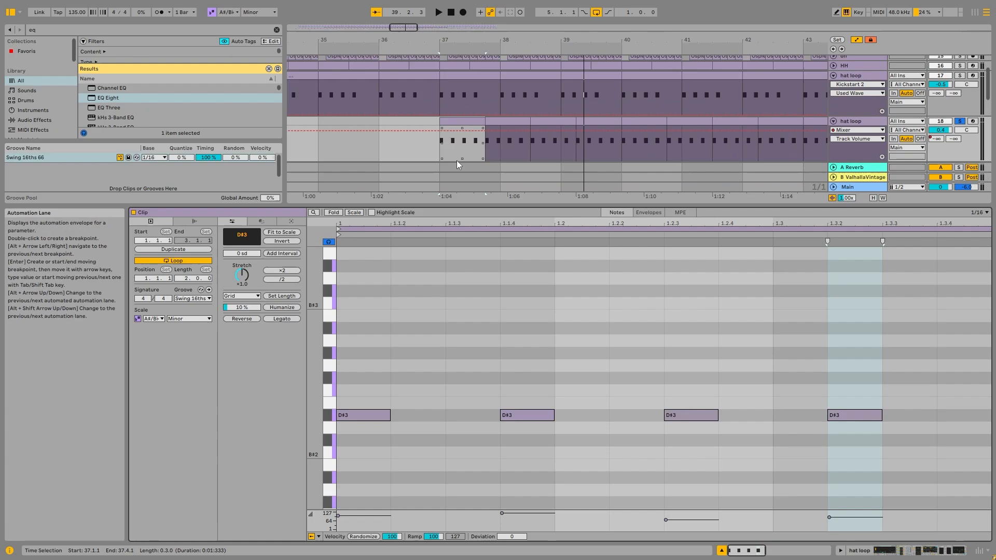
click(370, 416)
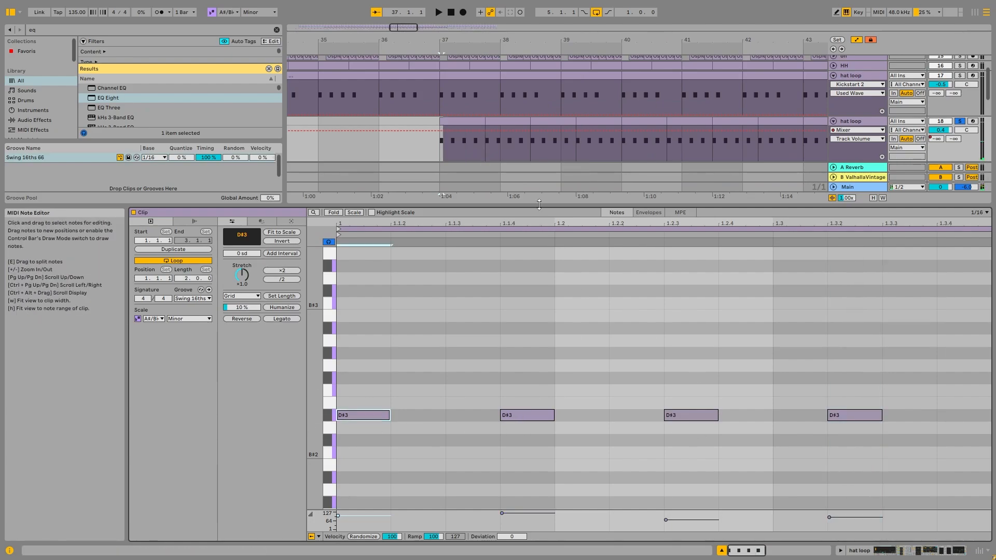
drag(441, 423, 527, 415)
click(368, 415)
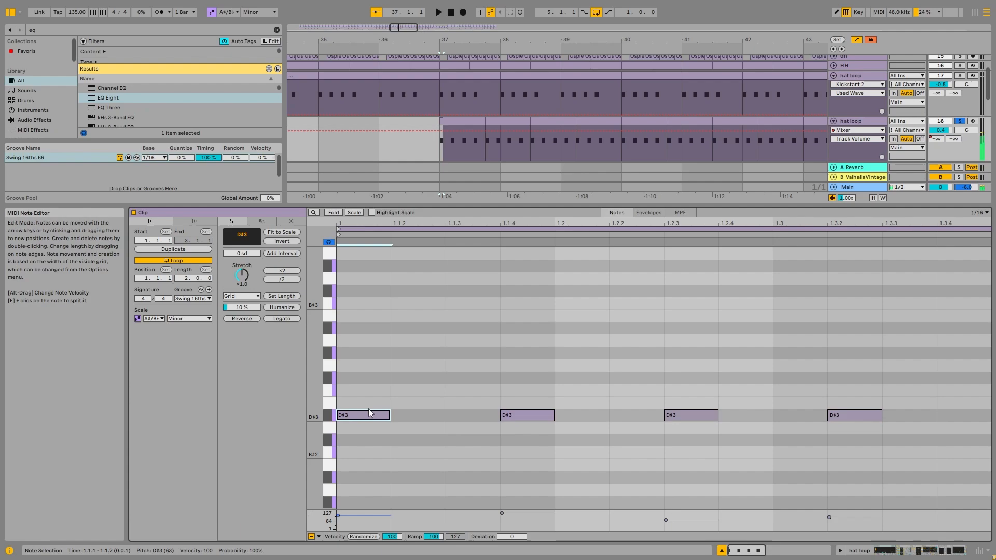
key(space)
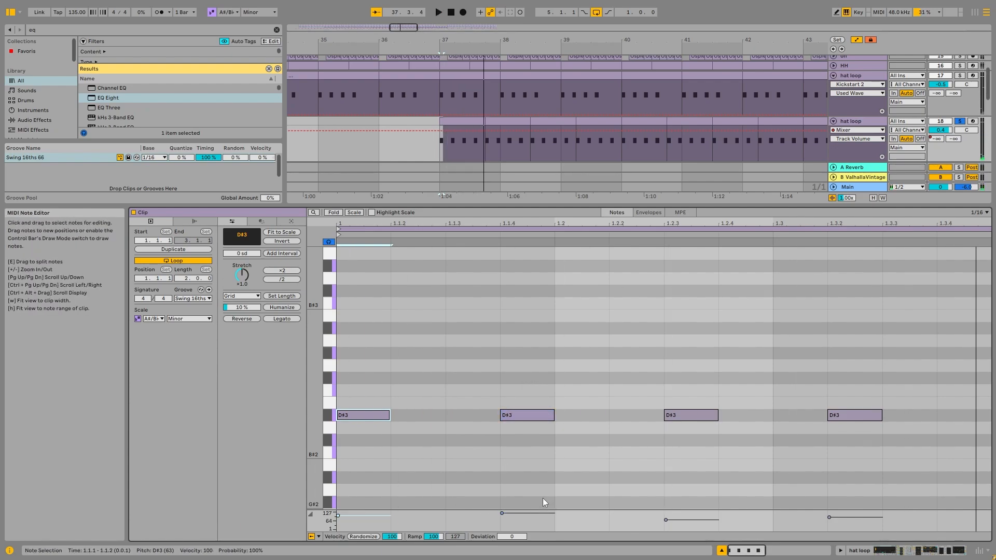
Audition hat loop track 18 from bar 37, first alone and then together with hat loop track 17
click(546, 124)
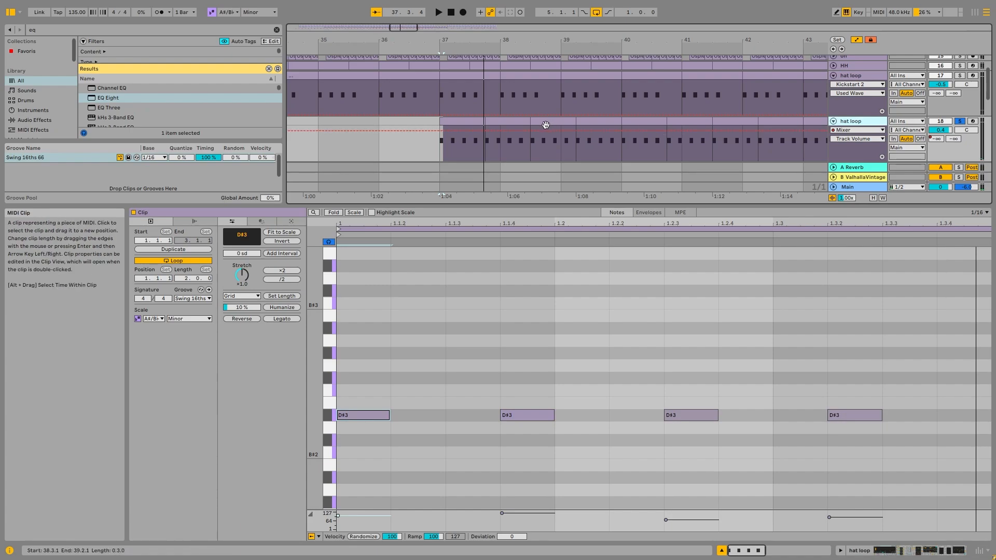
scroll(542, 136, down, 5)
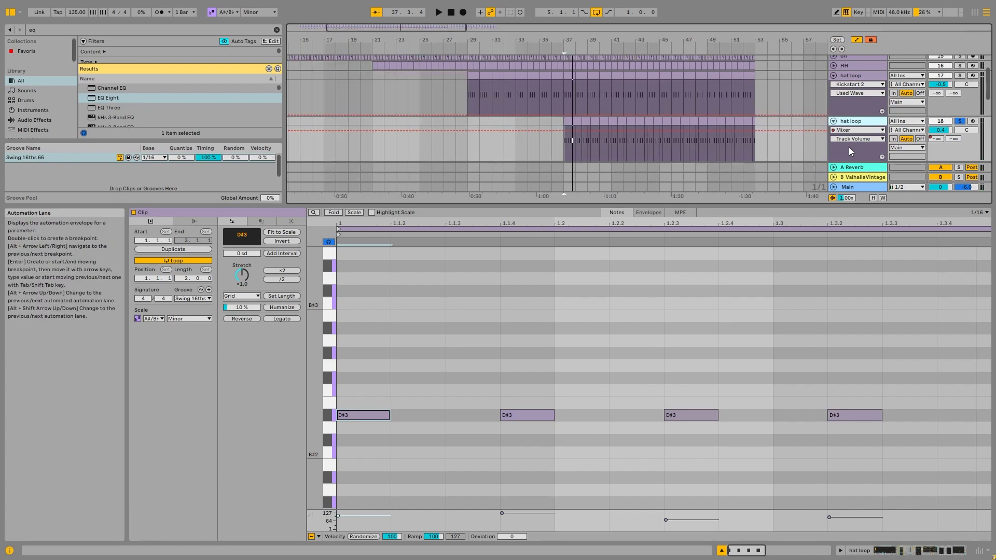
key(space)
scroll(585, 137, up, 8)
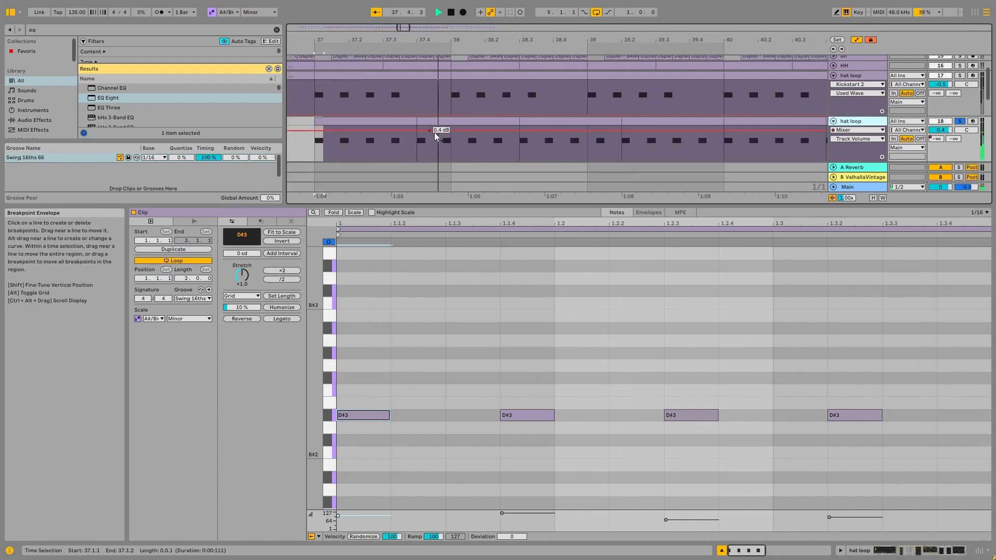
scroll(624, 132, down, 3)
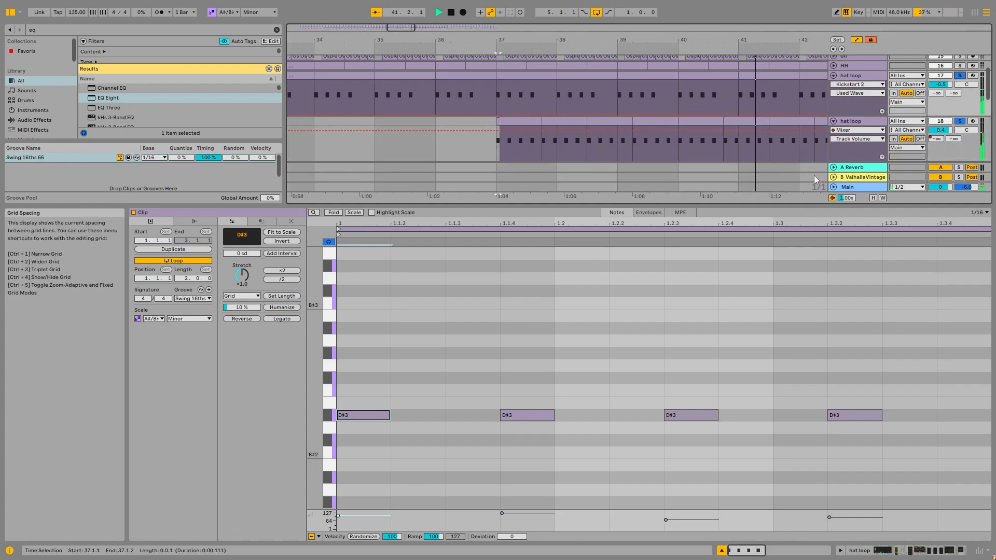
scroll(796, 155, down, 6)
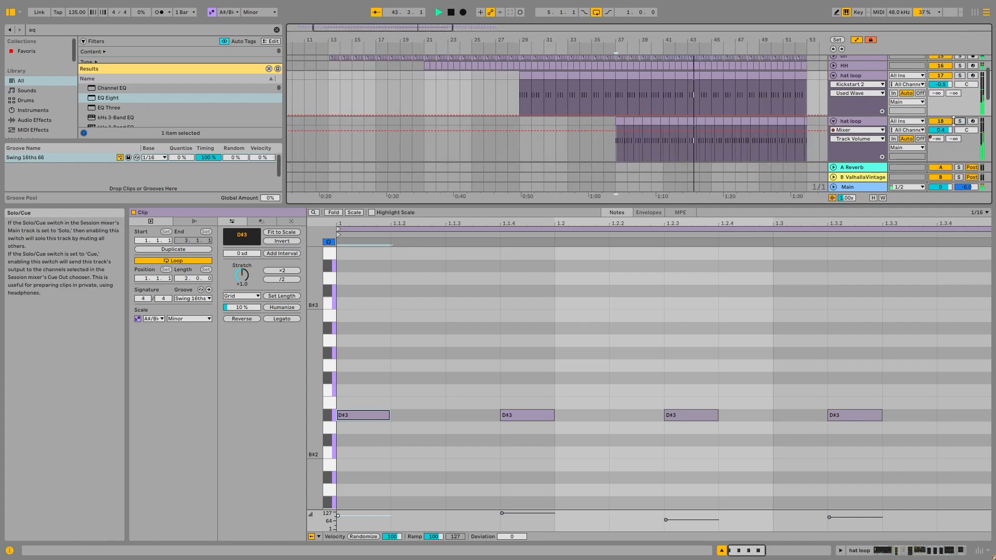
key(space)
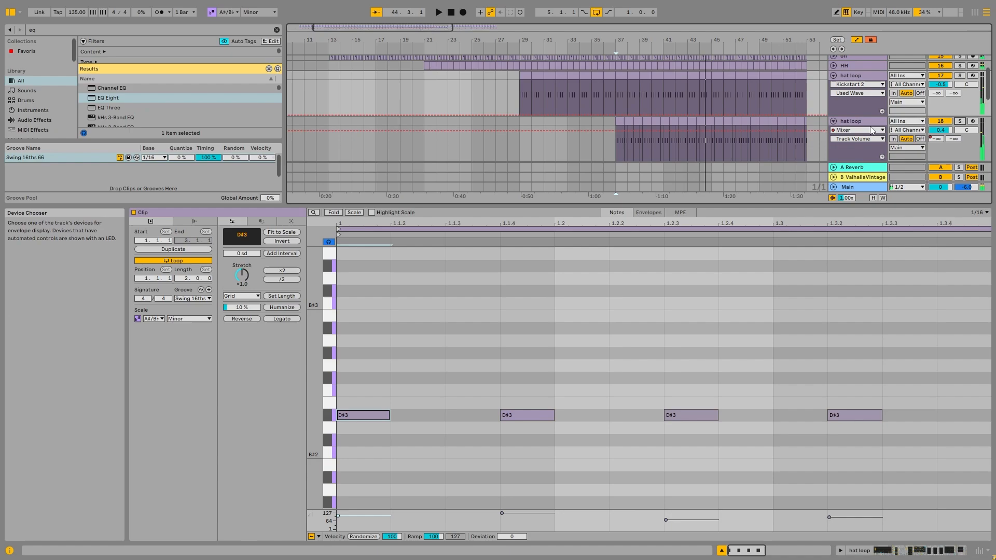
Bring back the device chain of hat loop track 18 and fold both hat loop tracks
double_click(878, 120)
scroll(740, 181, down, 6)
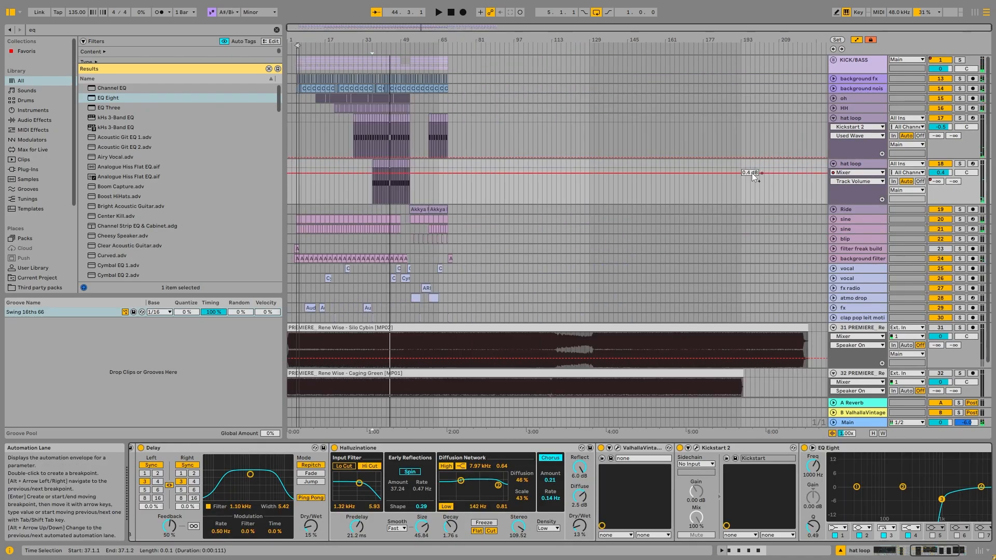
scroll(394, 185, up, 6)
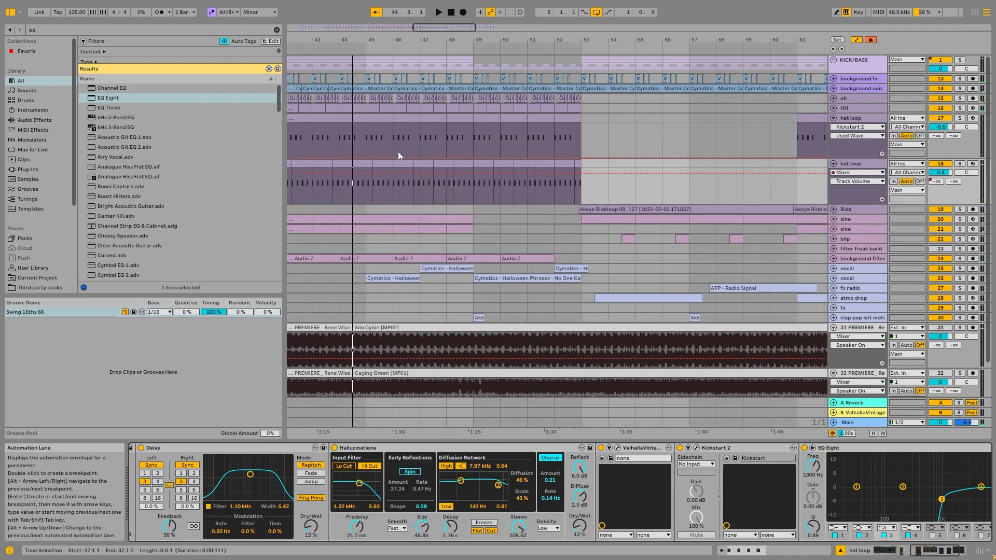
click(833, 118)
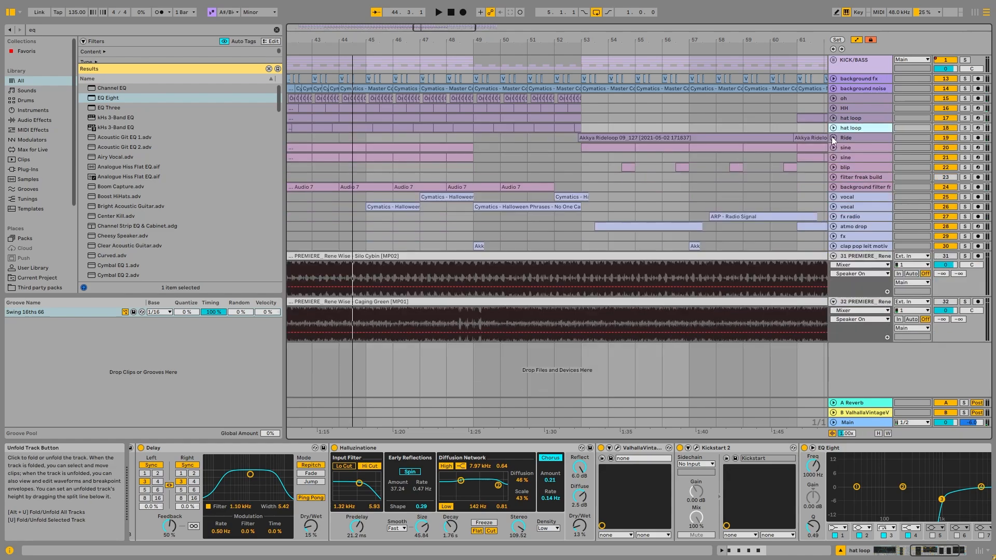
Unfold and solo Ride track 19, audition its ride loop from around bar 53 and review its effects chain
click(832, 137)
click(844, 138)
click(616, 138)
key(space)
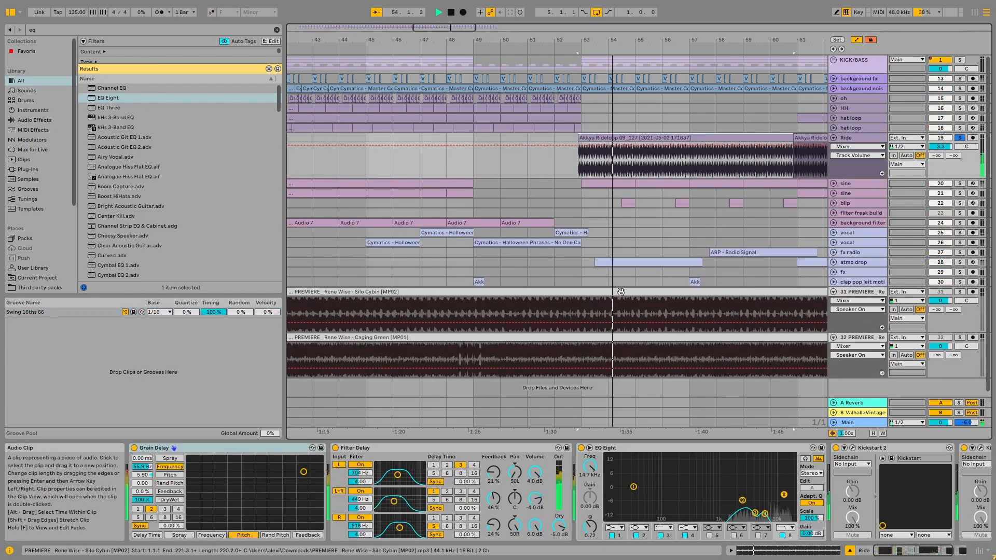
drag(948, 552, 964, 551)
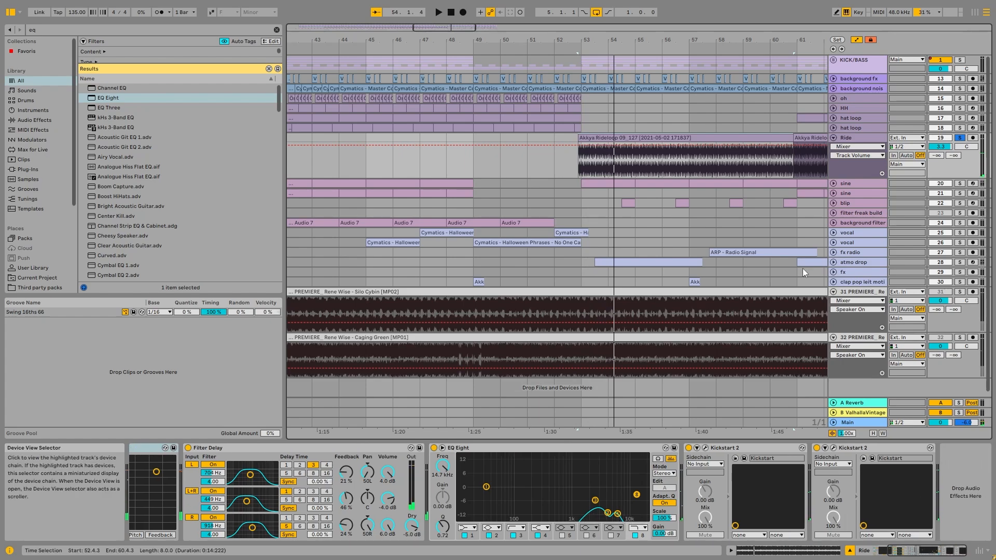
scroll(602, 163, up, 4)
scroll(570, 164, down, 3)
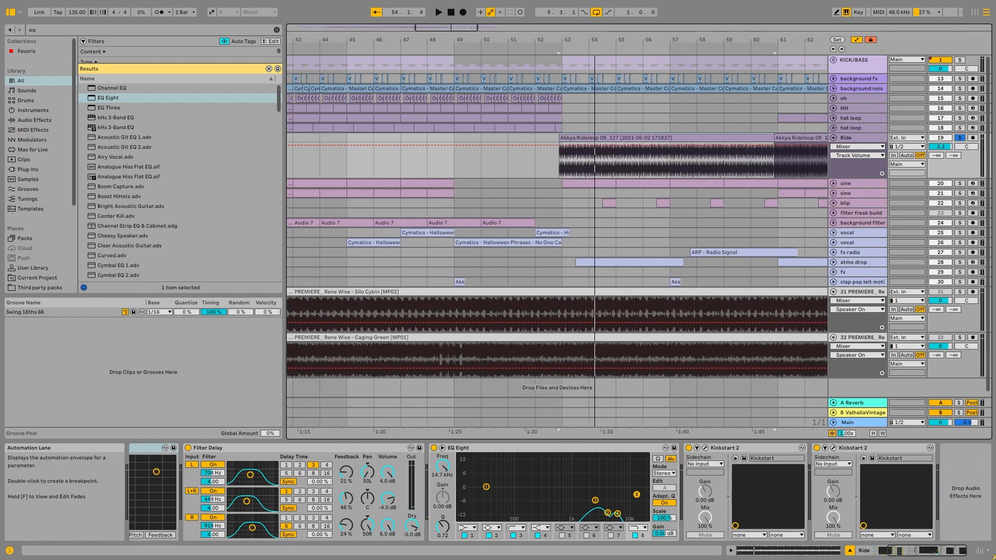
Audition the ride loop with its whole Audio Effect Rack bypassed and switch the rack back on
drag(938, 551, 734, 542)
click(135, 449)
key(space)
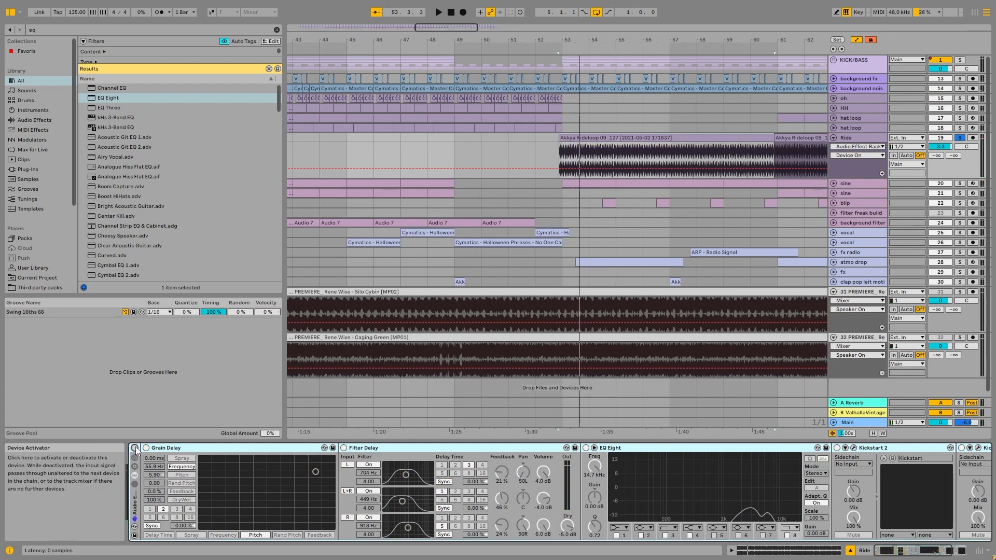
click(135, 448)
Bypass Filter Delay, EQ Eight and Kickstart 2 on the Ride track and audition the loop with only Grain Delay active
click(419, 447)
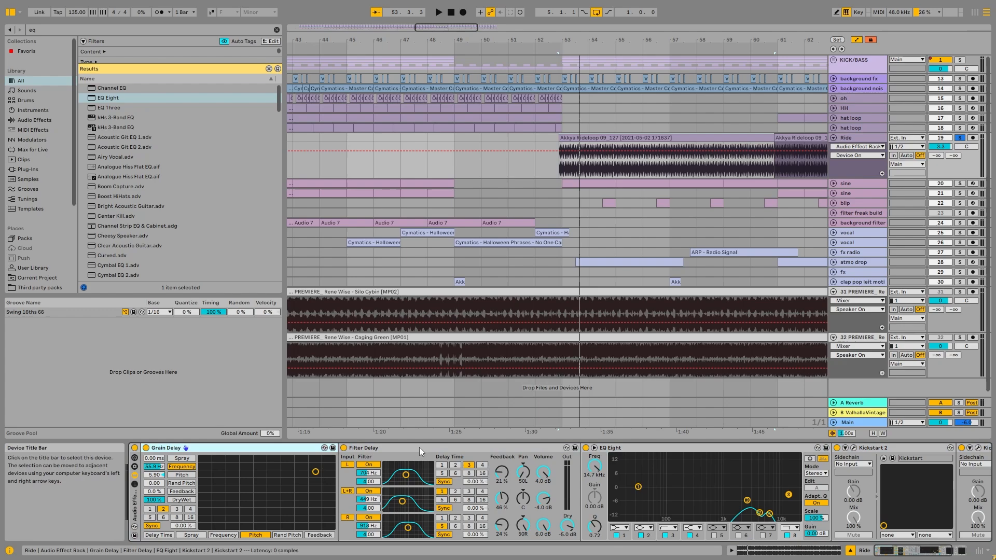
click(585, 448)
click(839, 449)
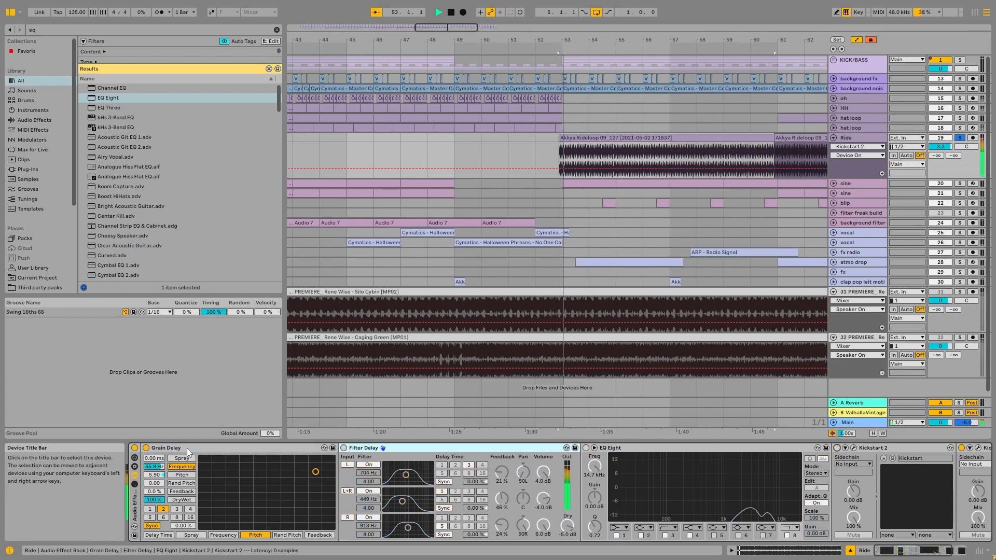
click(146, 448)
key(space)
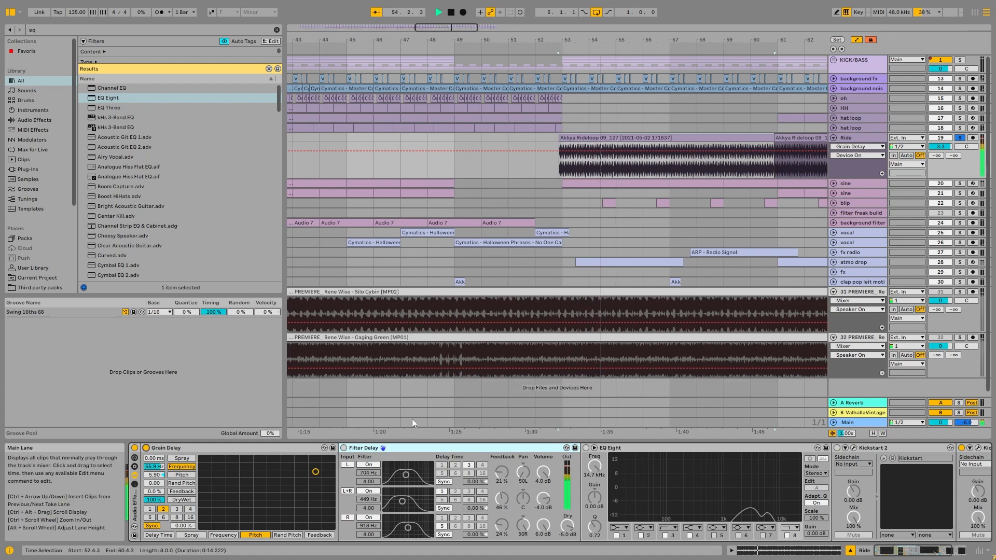
key(space)
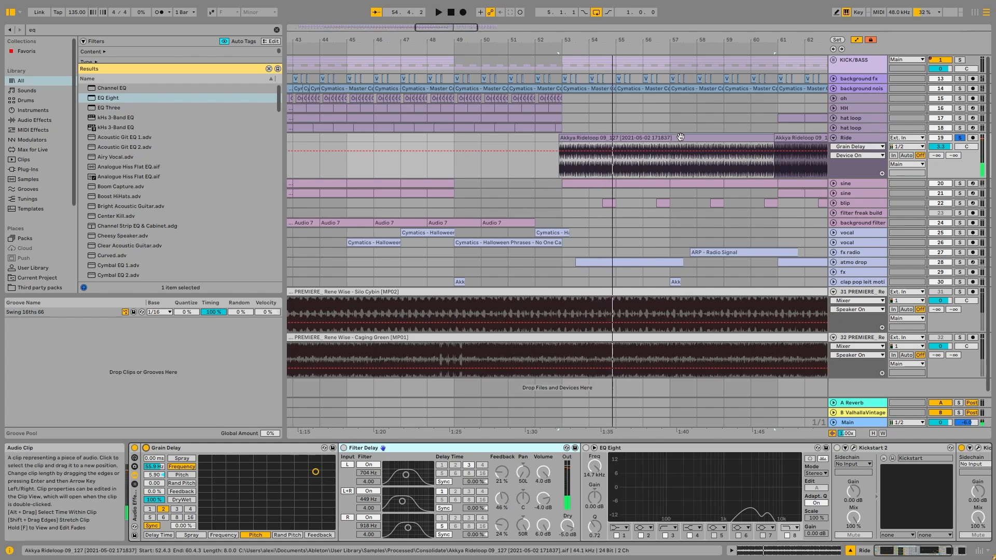
Reactivate Filter Delay, EQ Eight and Kickstart 2 on the Ride track one by one, auditioning the loop with the added effects
click(344, 448)
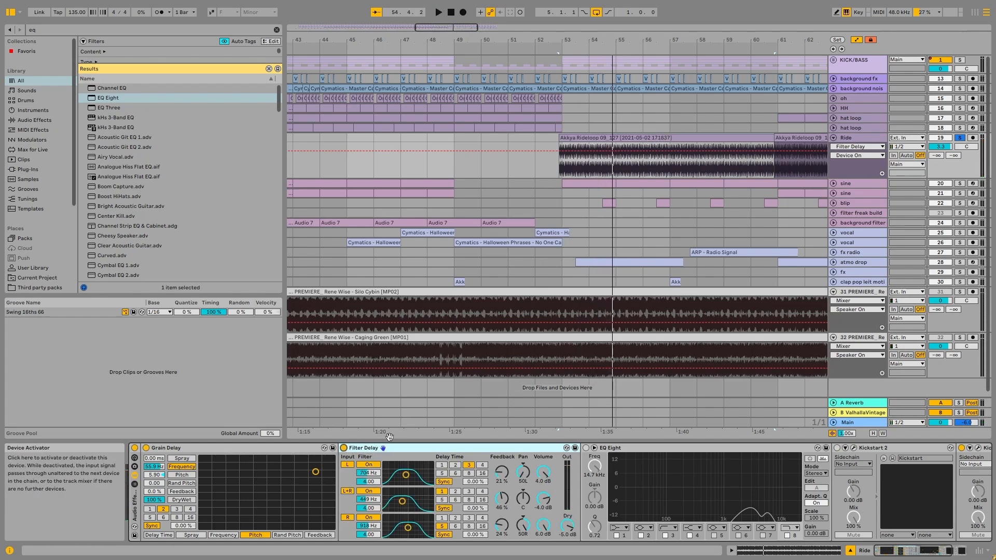
key(space)
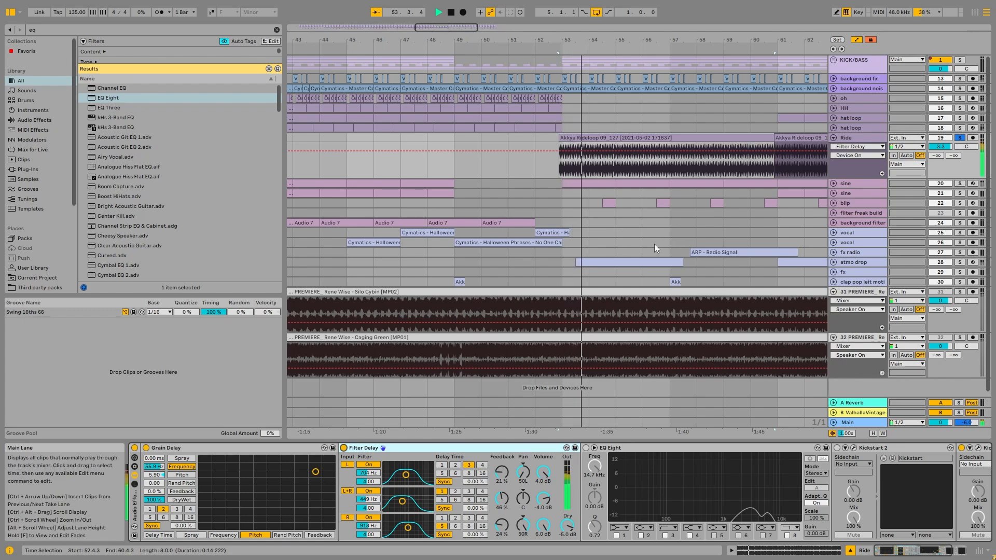
key(space)
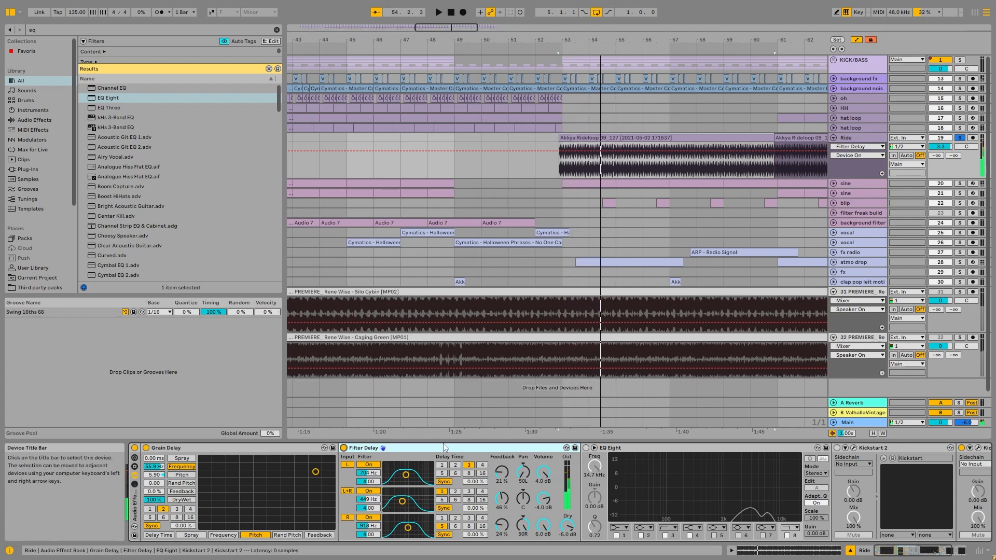
click(586, 448)
key(space)
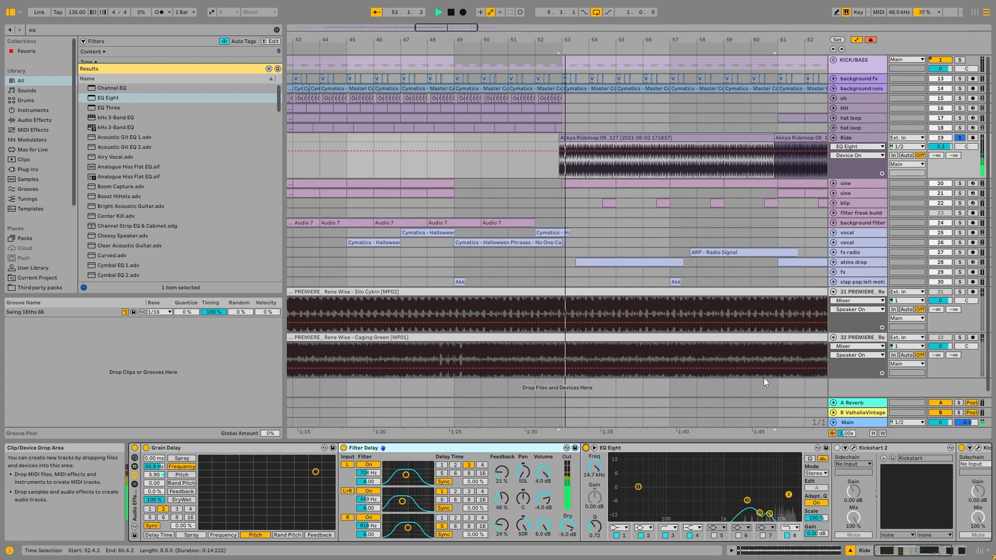
drag(914, 550, 930, 551)
key(space)
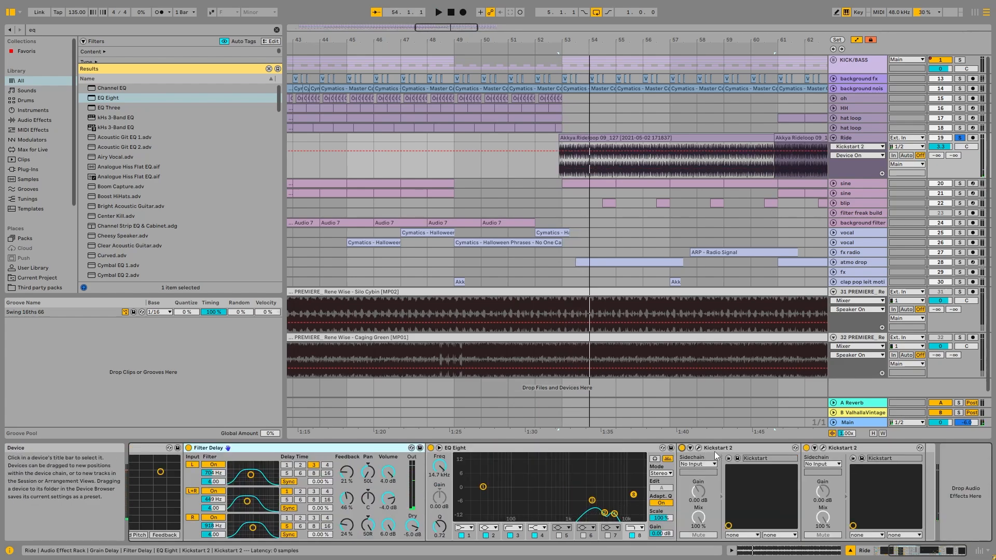
Play the ride loop unsoloed within the full mix, fold the Ride track and show the whole arrangement
key(space)
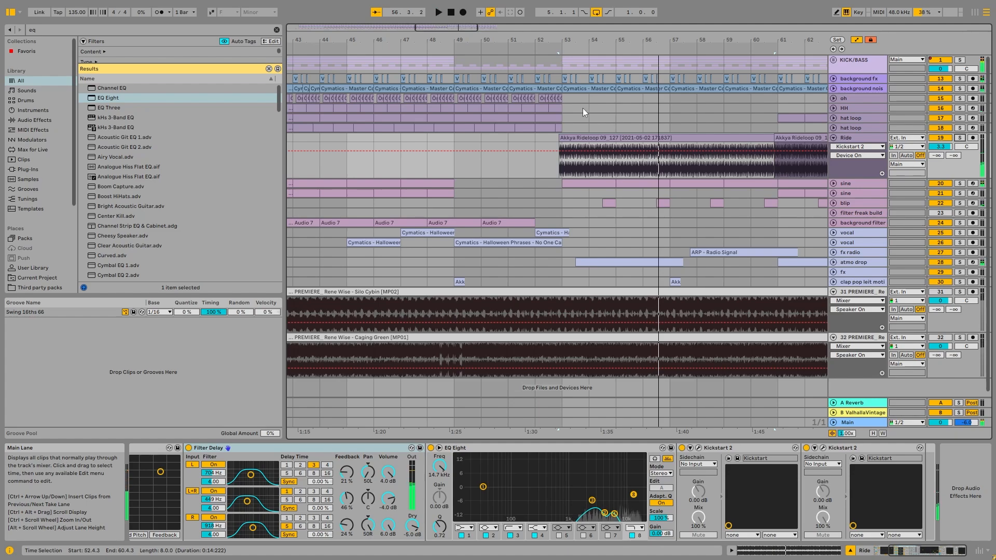
click(833, 137)
key(w)
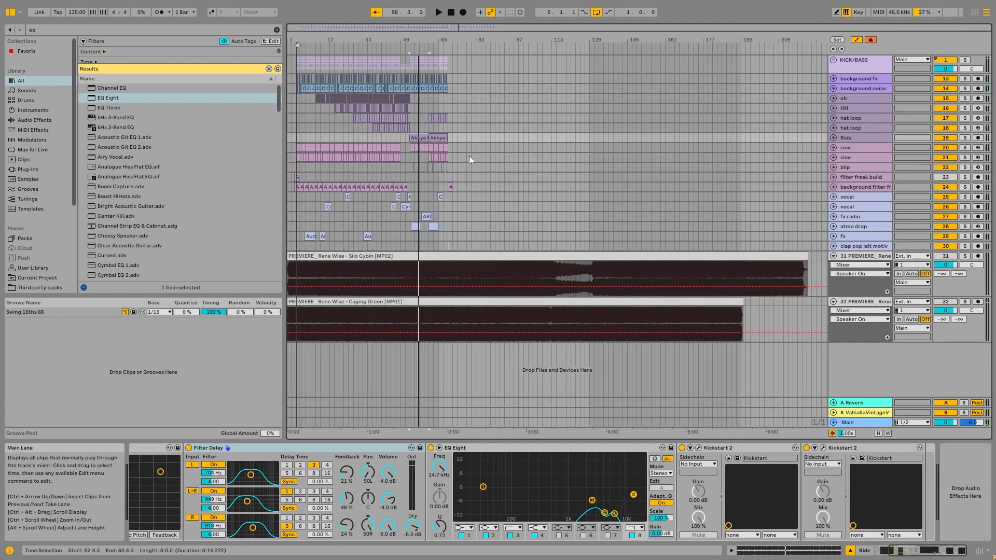
Select a clip on sine track 20 and switch off the arrangement loop
click(370, 151)
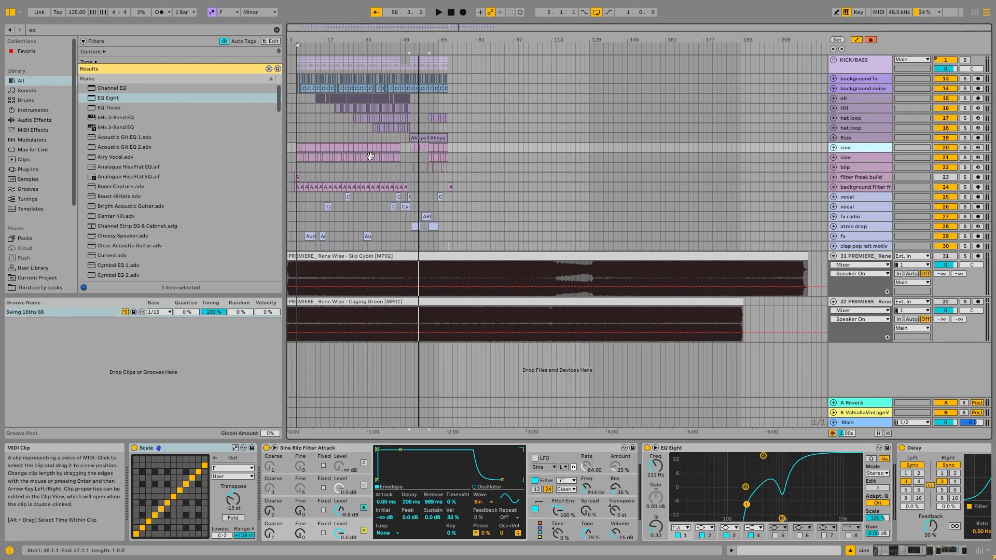
right_click(298, 43)
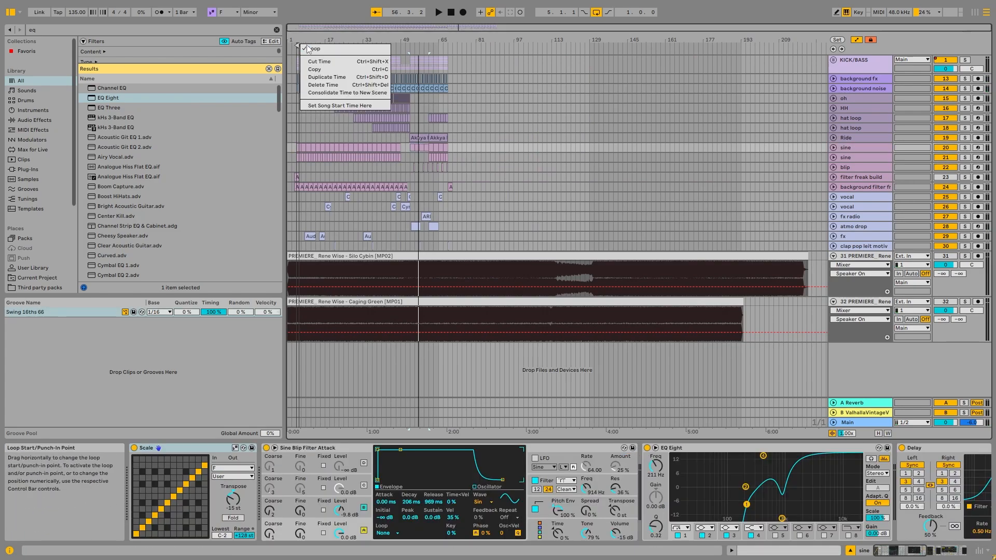
click(310, 47)
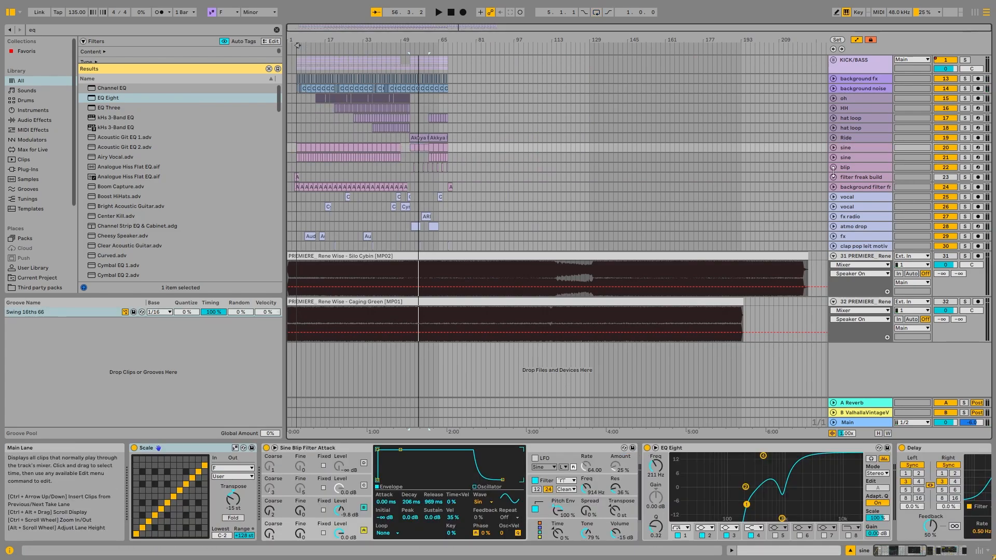
Select the clip at bar 5 on sine track 20 and bring up its Sine Blip Filter Attack synth
click(873, 149)
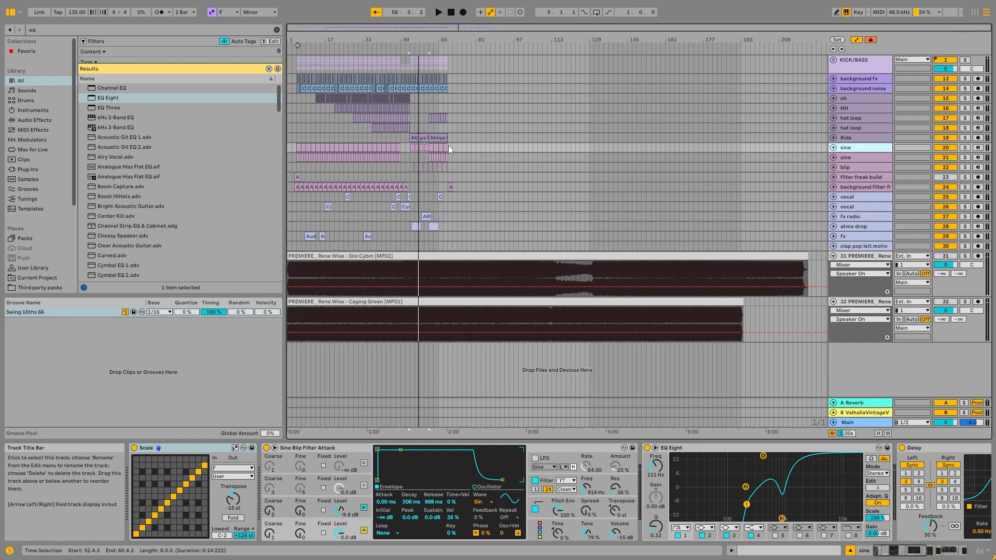
click(298, 147)
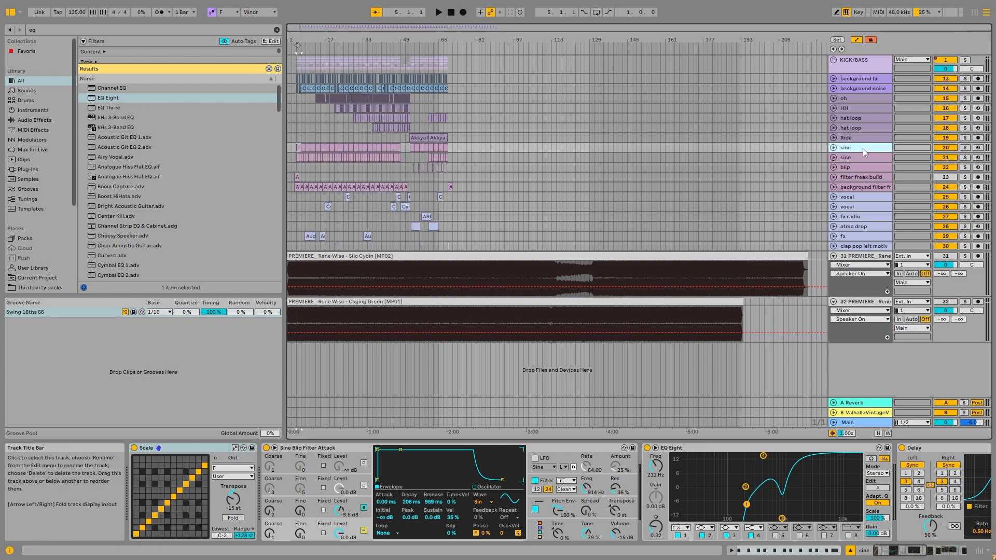
click(312, 457)
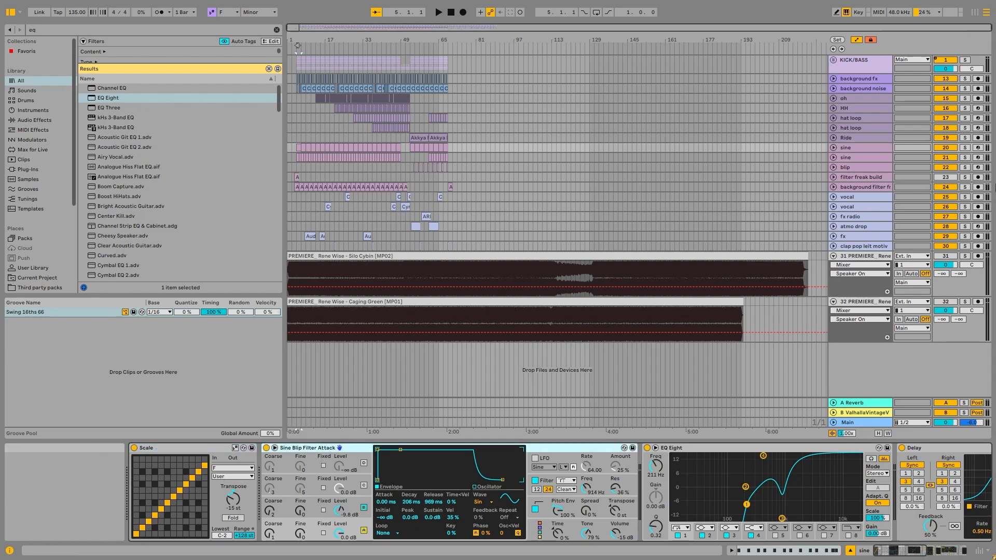
Unfold sine track 20 and audition it soloed from bar 5
click(166, 448)
scroll(291, 148, up, 6)
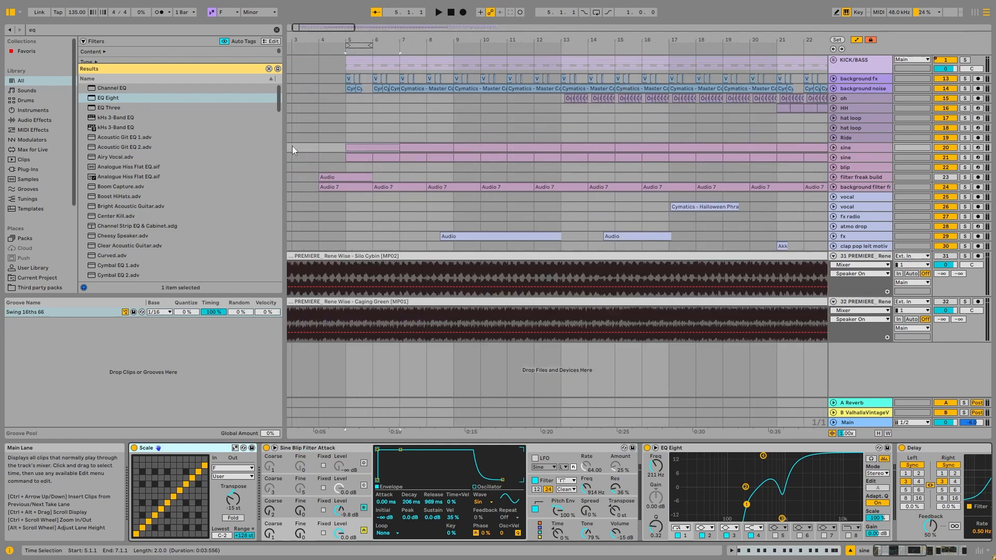
key(u)
click(959, 148)
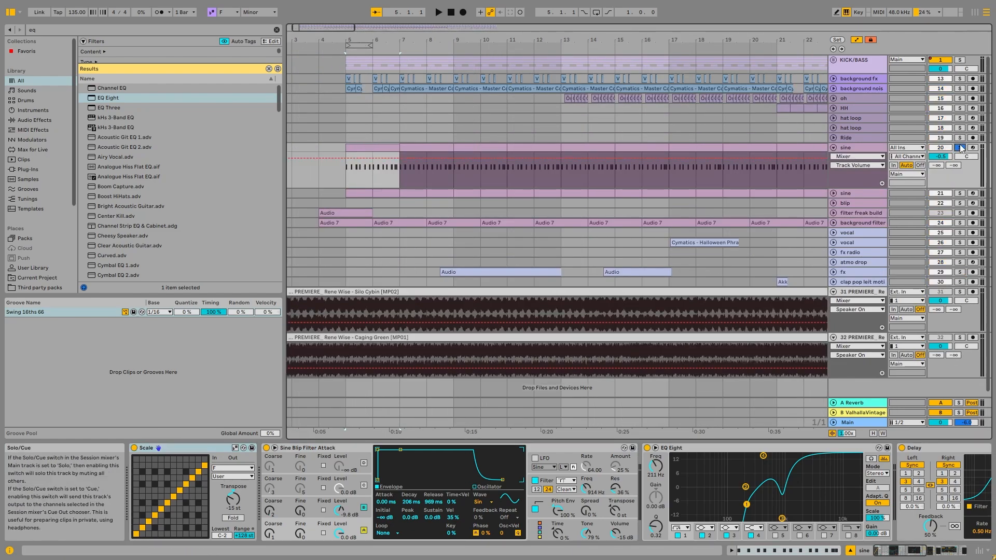
key(space)
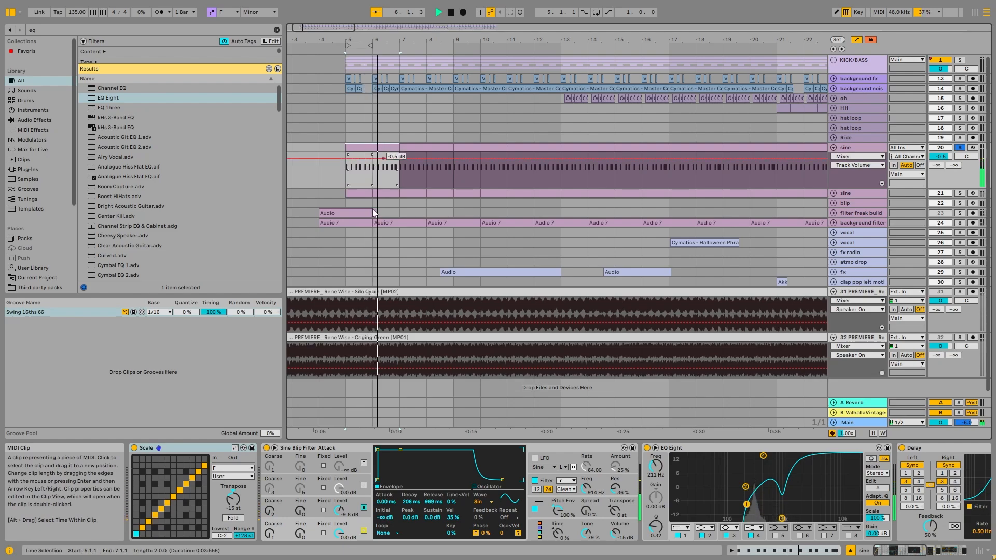
Try the Scale device's Transpose at 0 st on sine track 20, and undo the change
double_click(236, 500)
drag(236, 503, 246, 498)
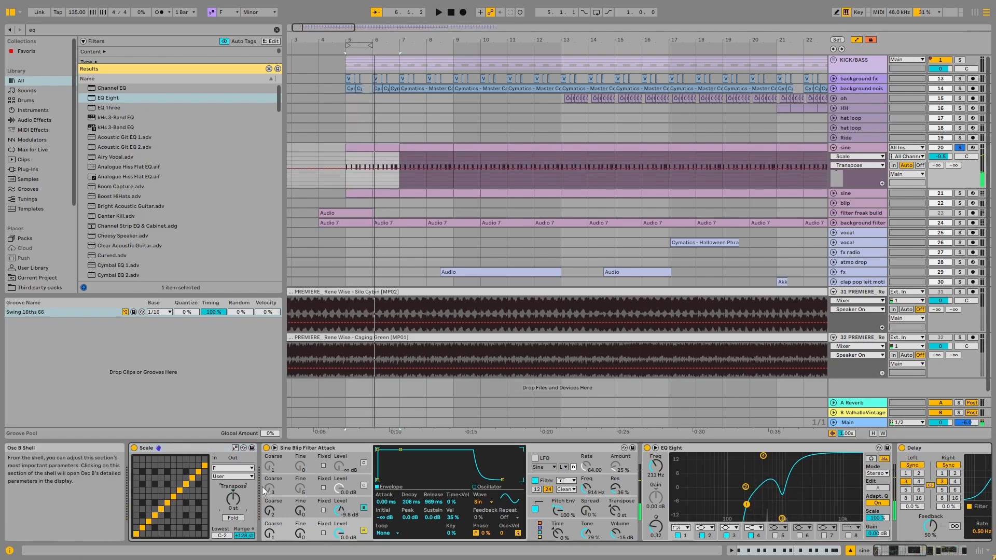
key(ctrl+z)
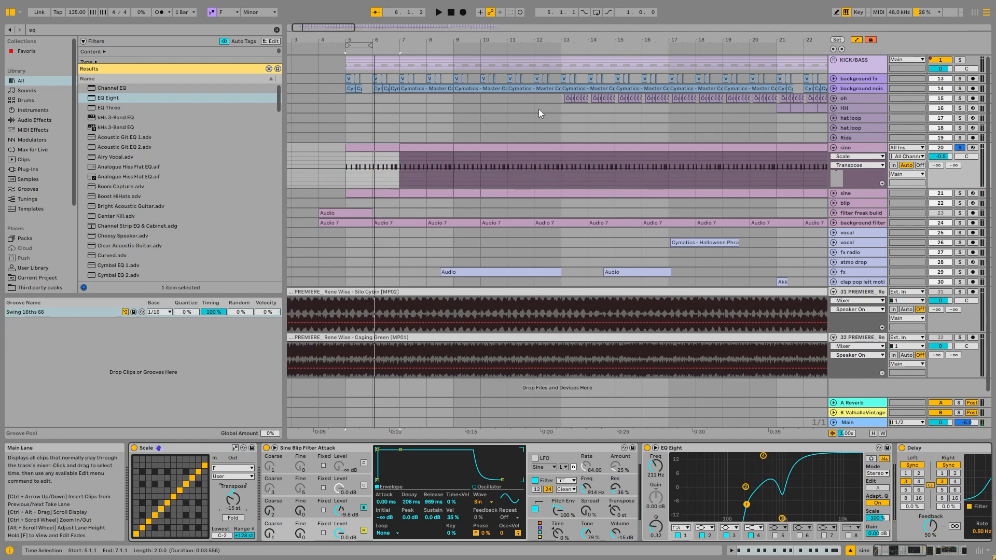
Show the MIDI notes of the sine clip at bar 5 and select the quiet second-to-last F4 note
key(shift+Tab)
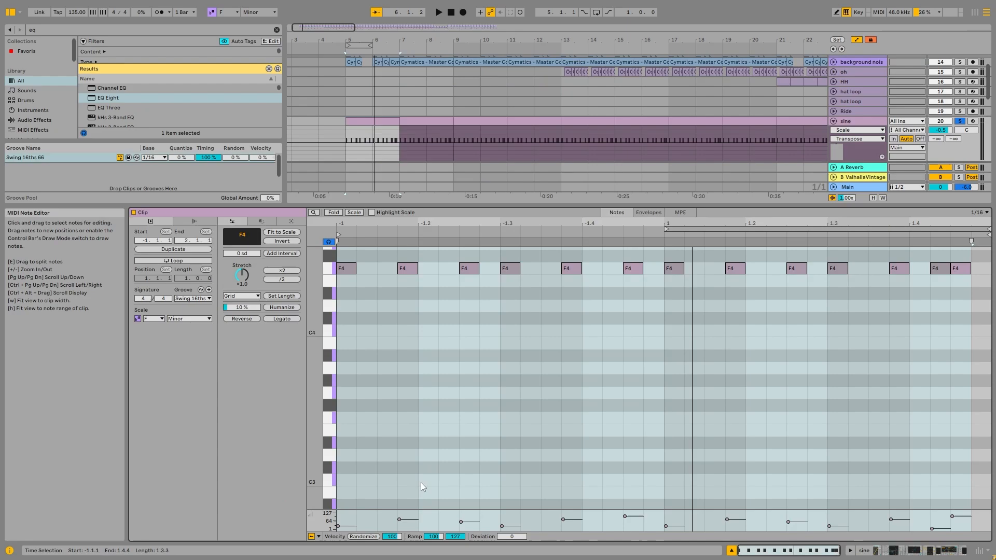
click(377, 319)
key(space)
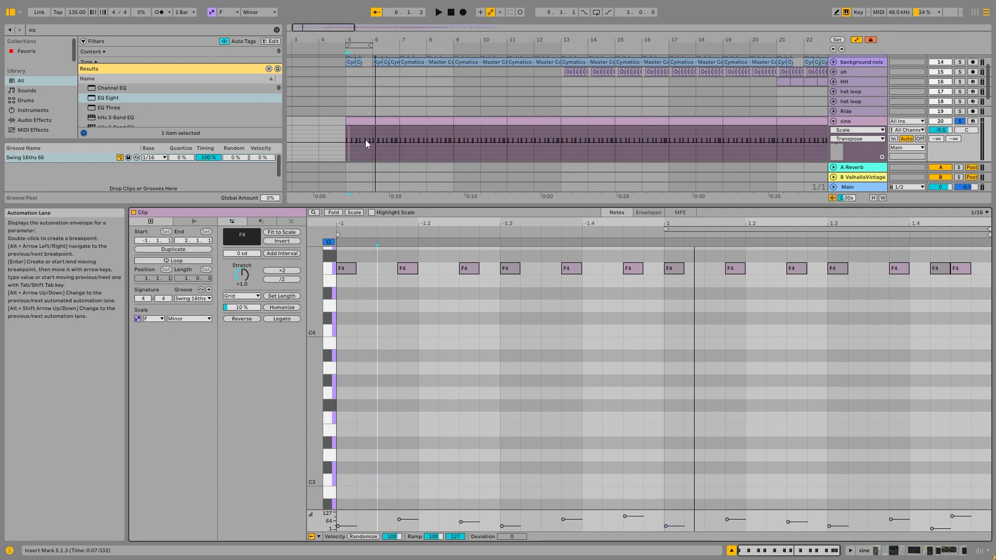
drag(396, 135, 344, 116)
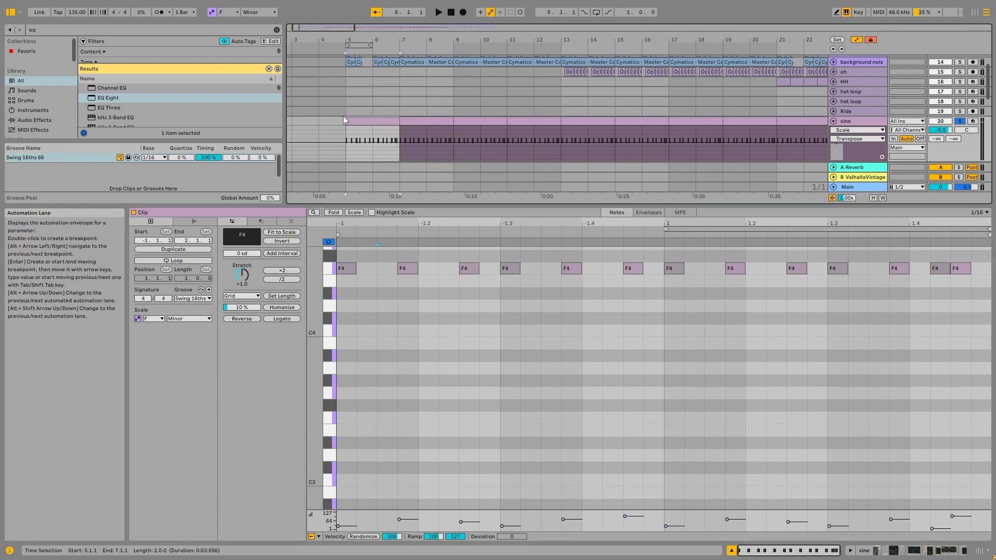
click(943, 271)
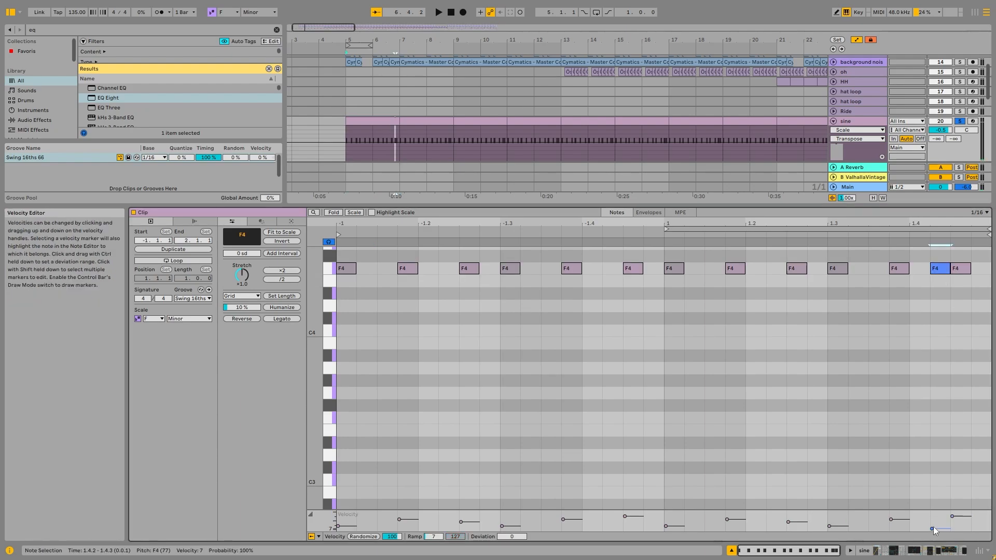
Show the effects that follow EQ Eight on sine track 20 and audition the soloed track from bar 7
key(shift+Tab)
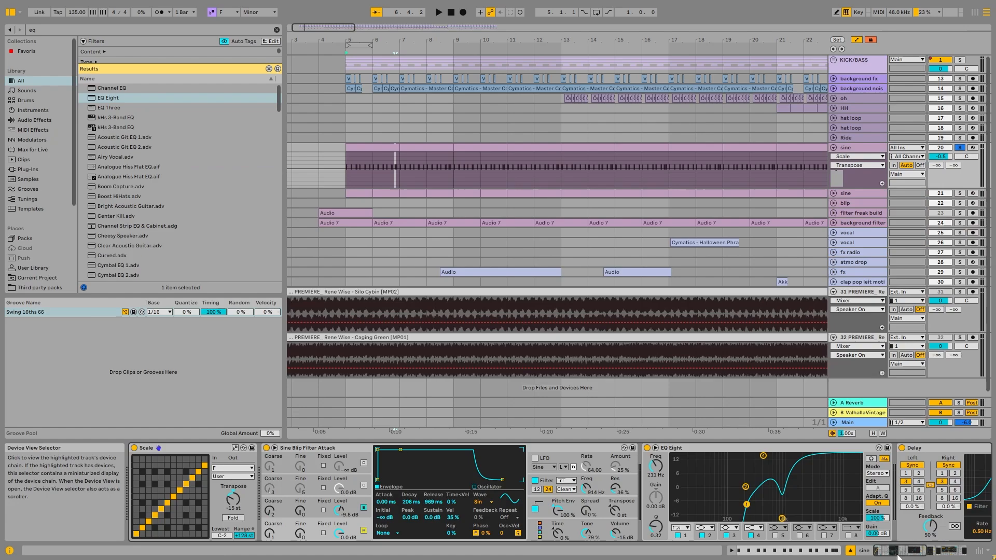
scroll(875, 524, right, 10)
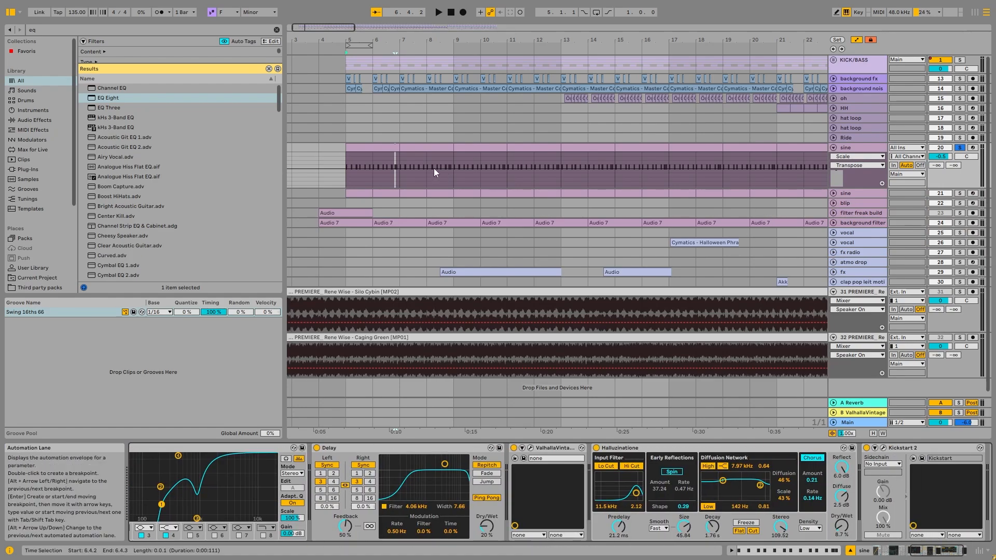
click(399, 155)
key(space)
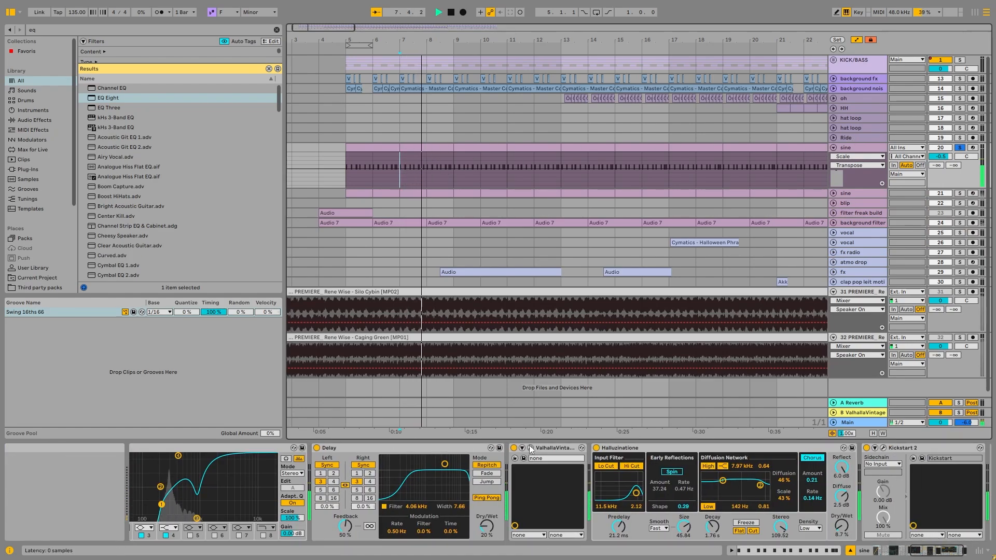
key(space)
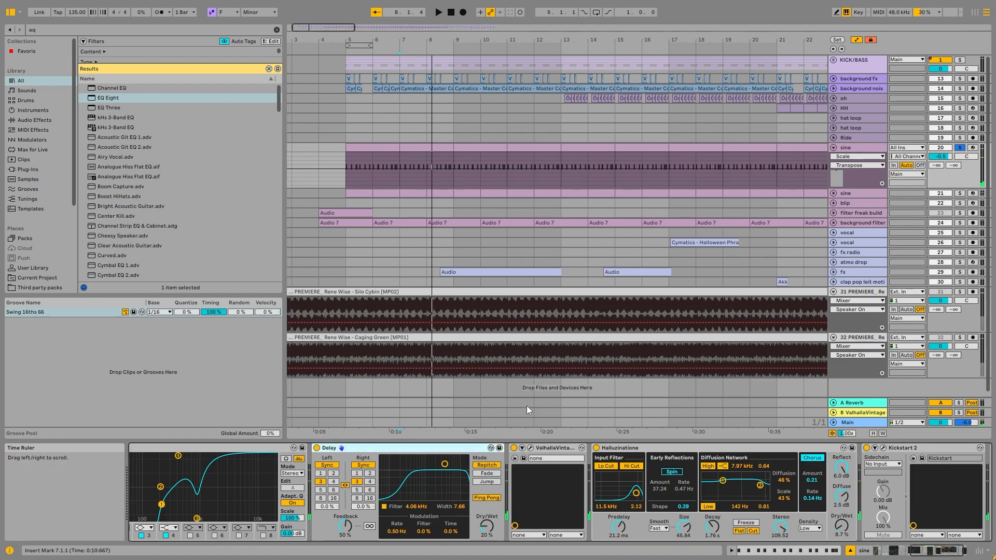
View the ValhallaVintageVerb and Kickstart 2 settings on sine track 20, closing each plug-in window again
click(531, 449)
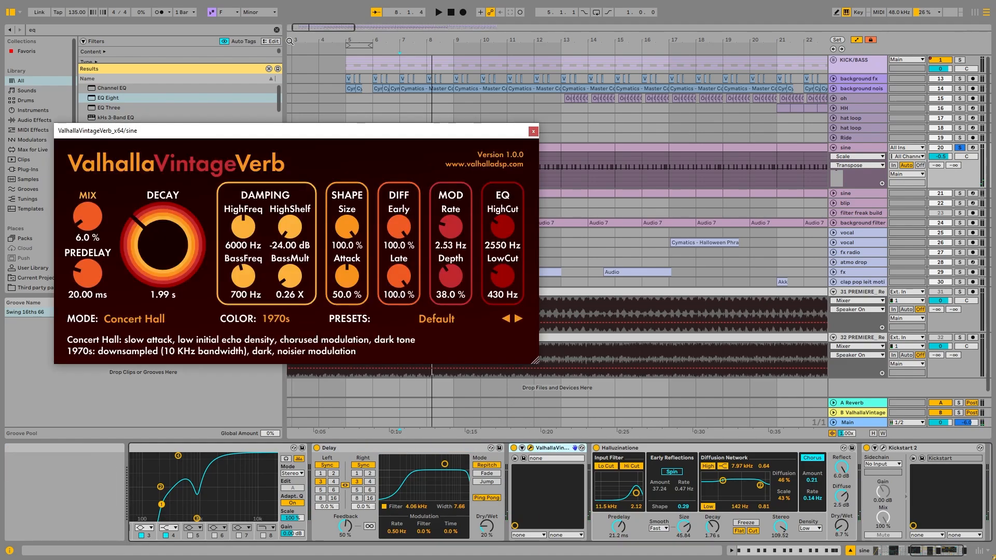
click(532, 131)
drag(941, 552, 945, 551)
click(833, 448)
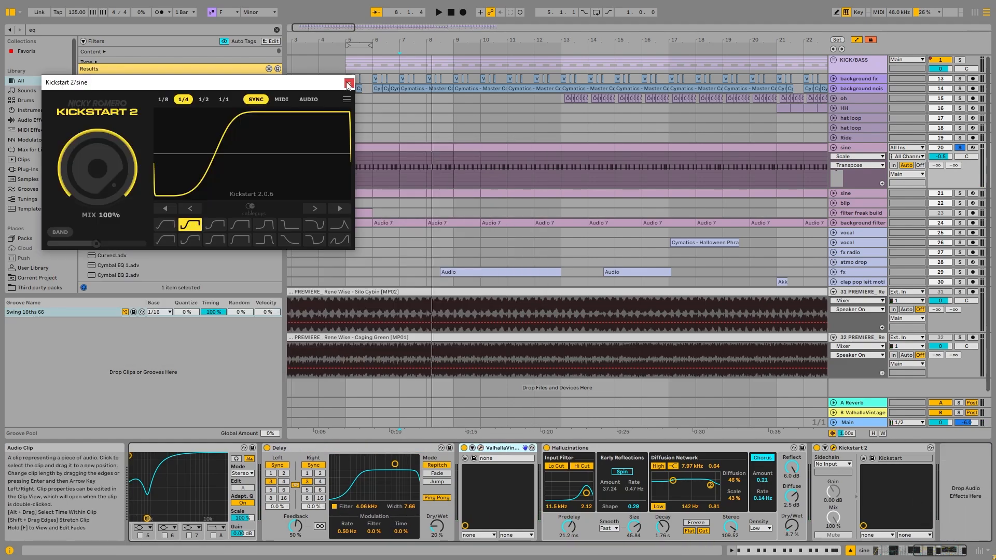
click(350, 83)
click(834, 448)
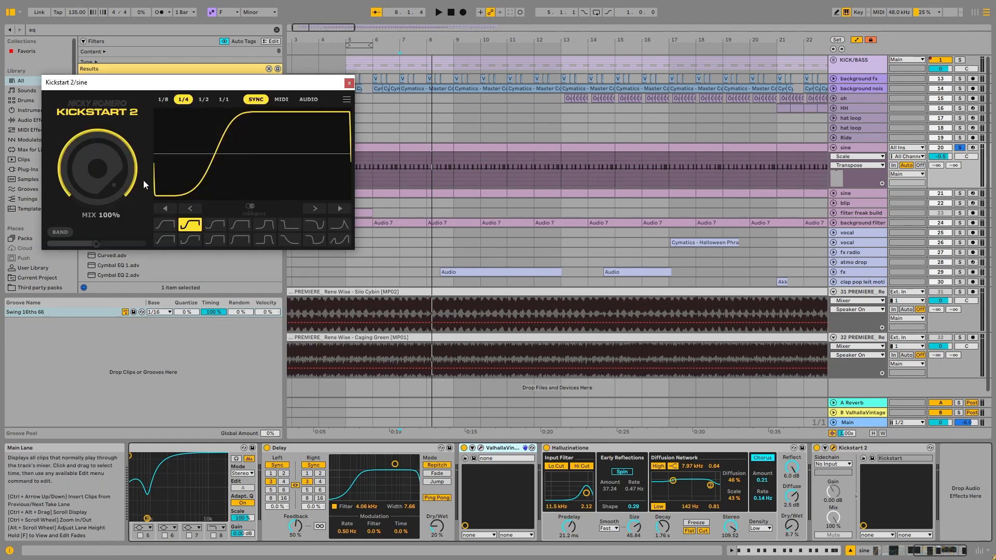
click(350, 83)
Unfold sine track 21 and audition its clip at bar 5 soloed
click(845, 193)
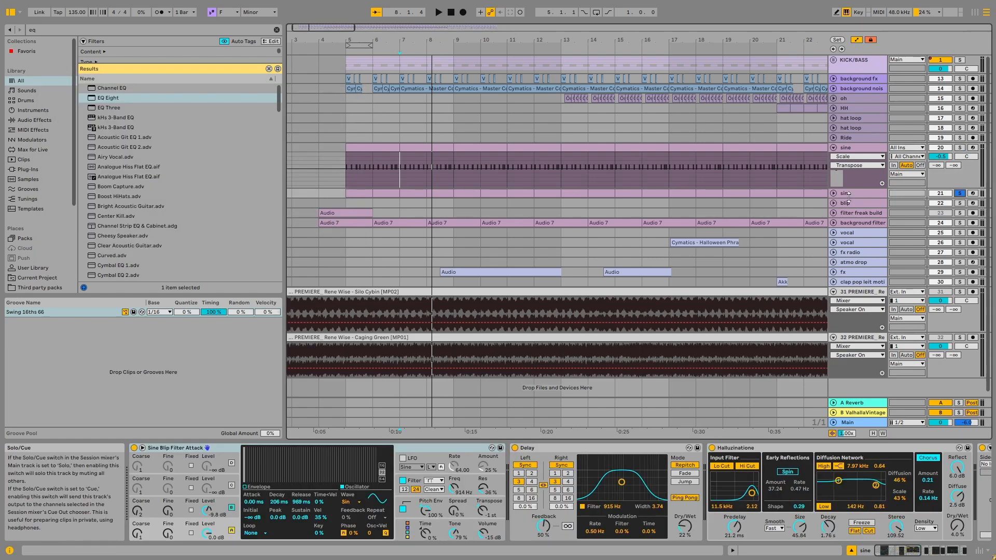
click(833, 193)
click(357, 194)
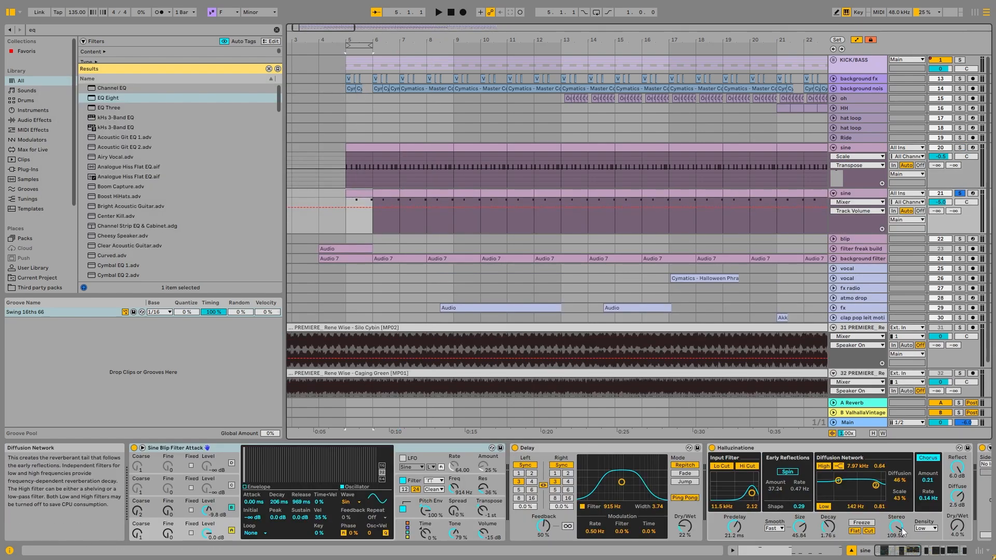
key(space)
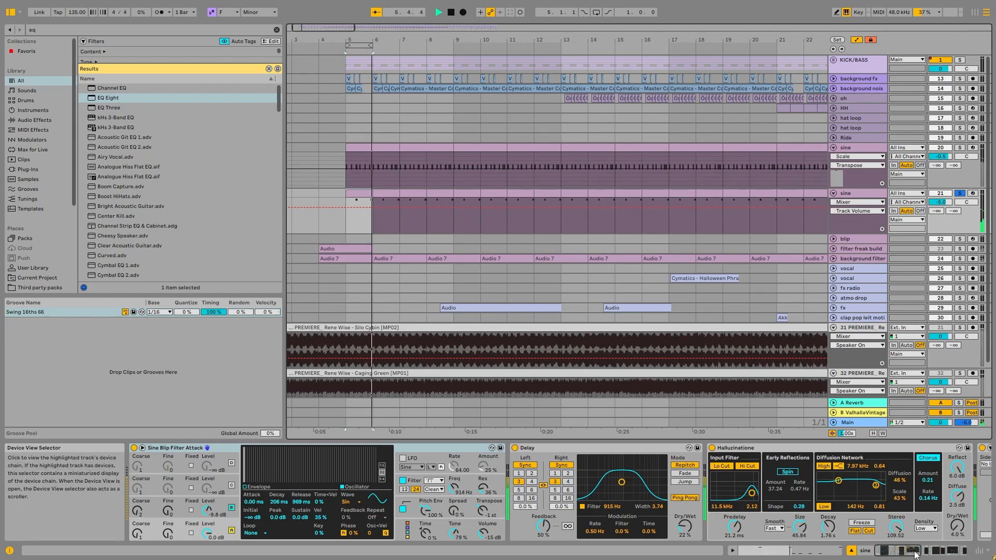
key(space)
Compare the device chains of both sine tracks, folding track 20 and bringing up Grain Delay on track 21
click(845, 148)
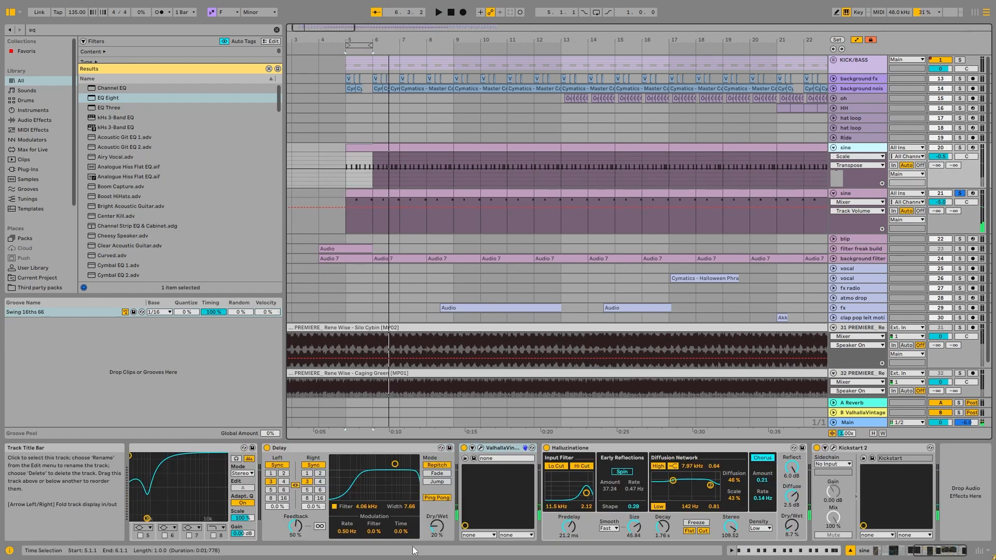
scroll(235, 501, left, 10)
click(856, 193)
click(833, 148)
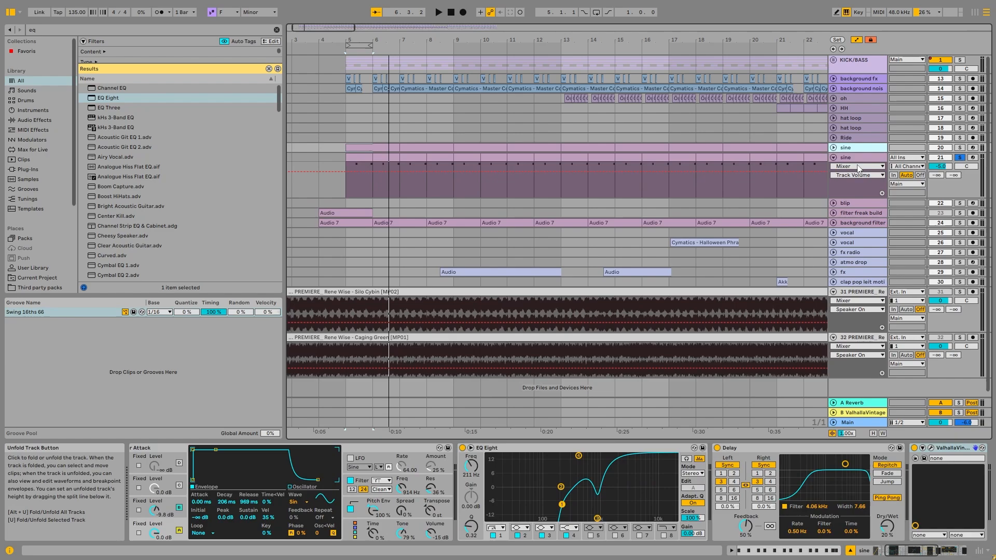
click(852, 158)
drag(915, 550, 992, 474)
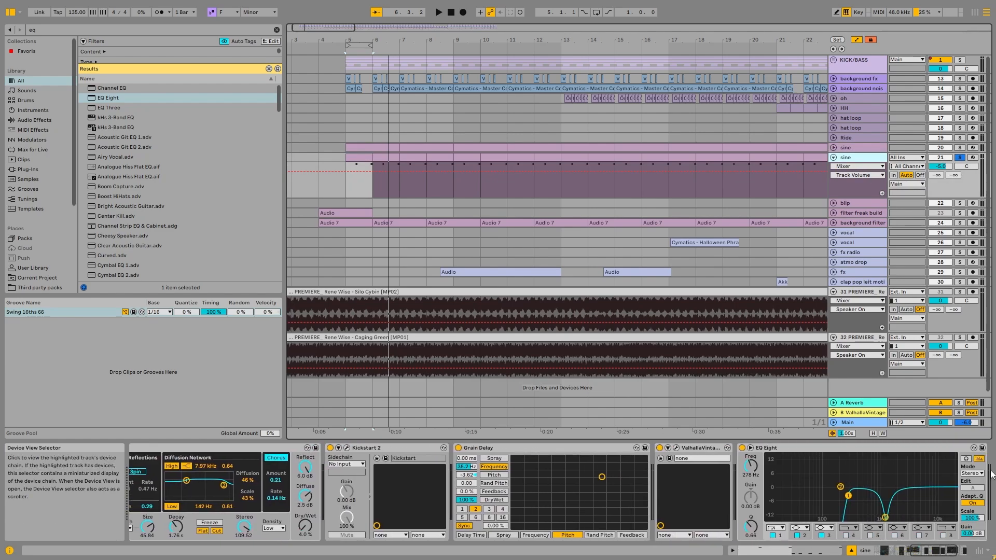
Audition sine track 21 from bar 6 with Grain Delay bypassed and reactivated
click(374, 163)
key(space)
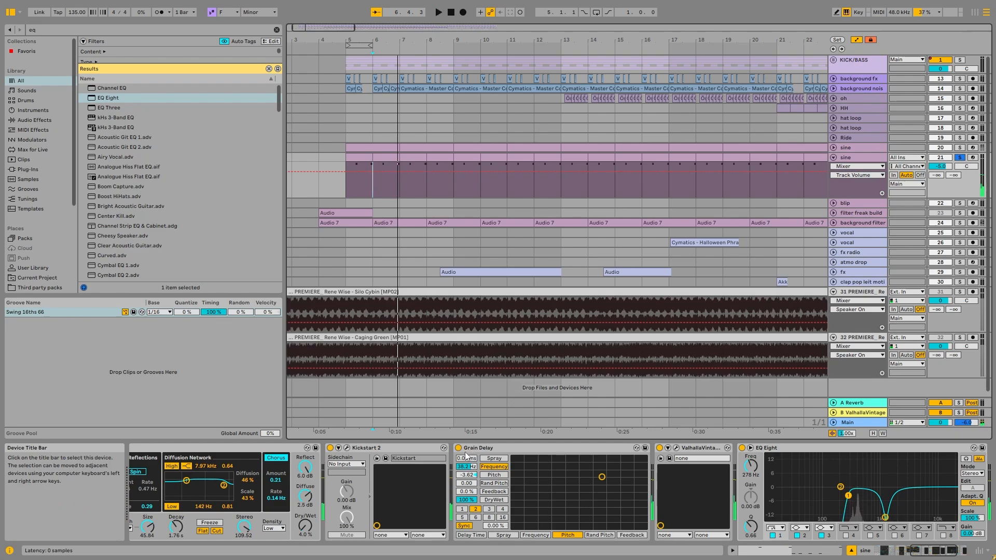
click(459, 446)
key(space)
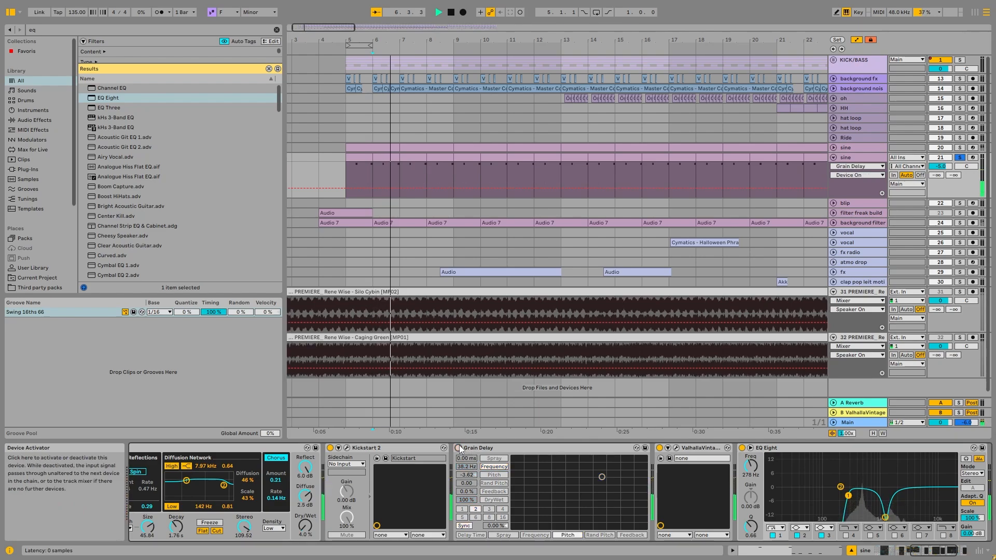
click(459, 447)
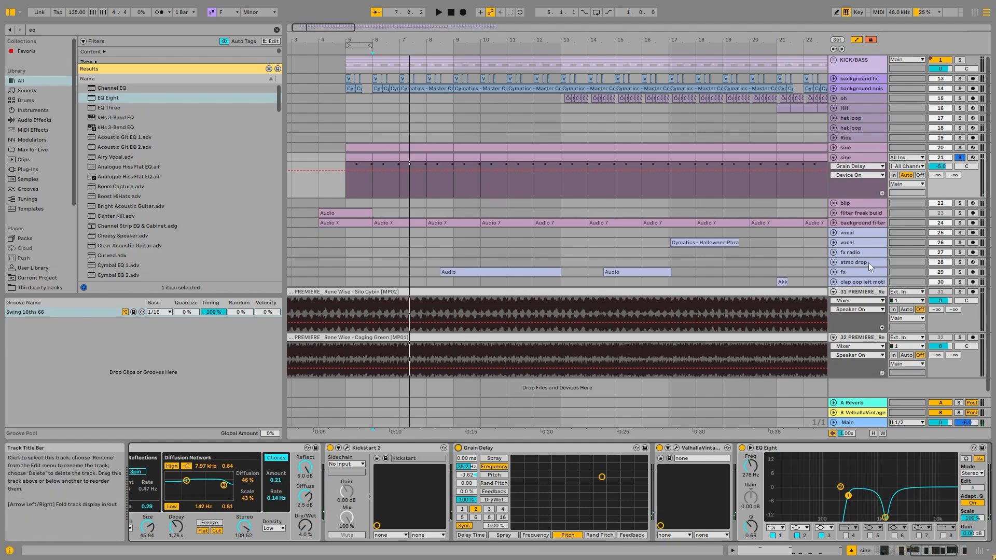
Solo sine track 20 together with the KICK/BASS group and play them from bar 6
click(871, 148)
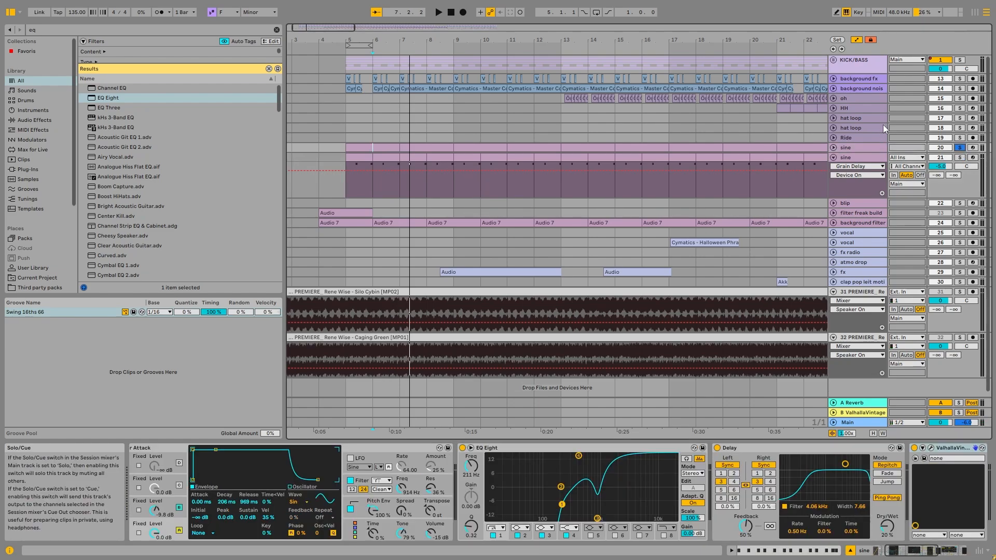
ctrl+click(959, 60)
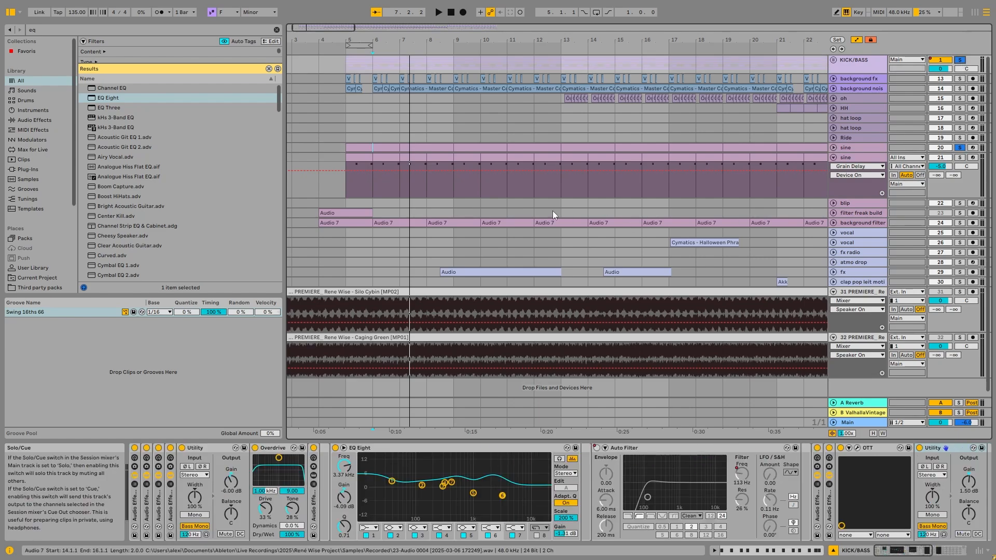
key(space)
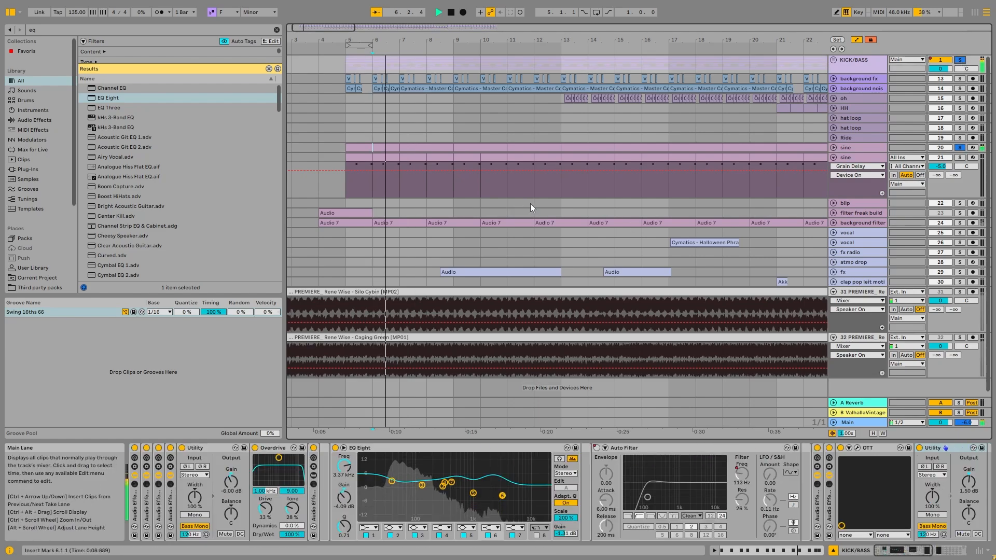
key(space)
Add sine track 21 to the solo, play from bar 7 and view its last Kickstart 2 plug-in
ctrl+click(961, 157)
click(411, 158)
key(space)
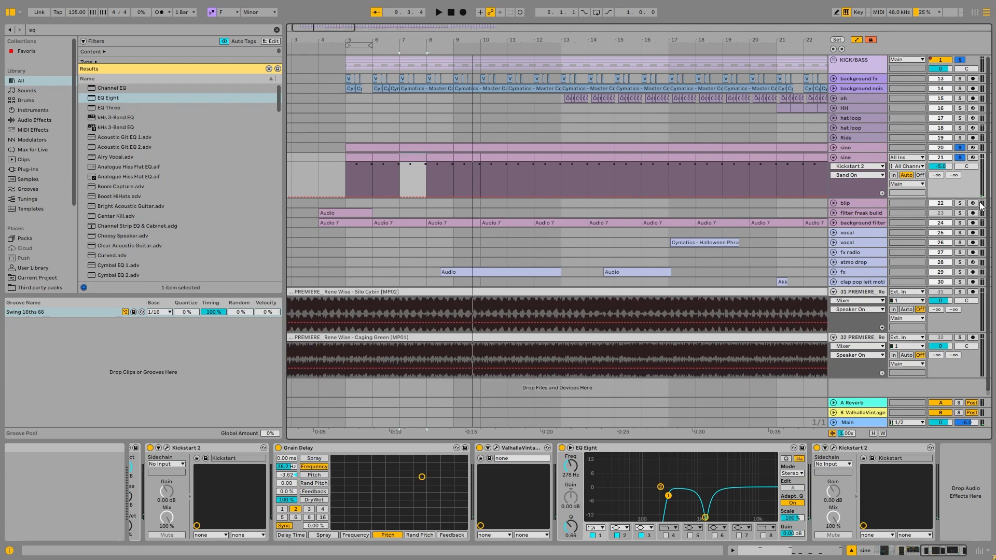
key(space)
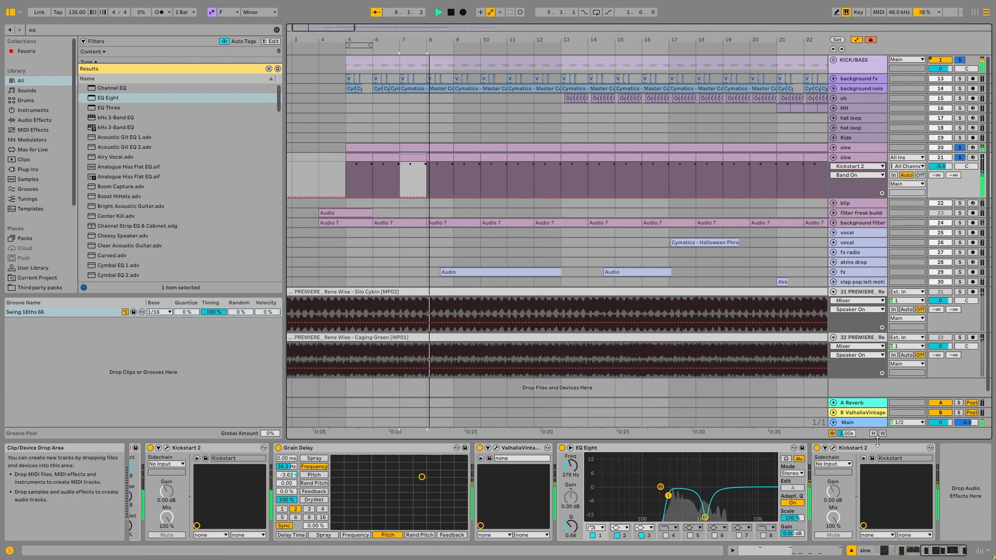
click(836, 448)
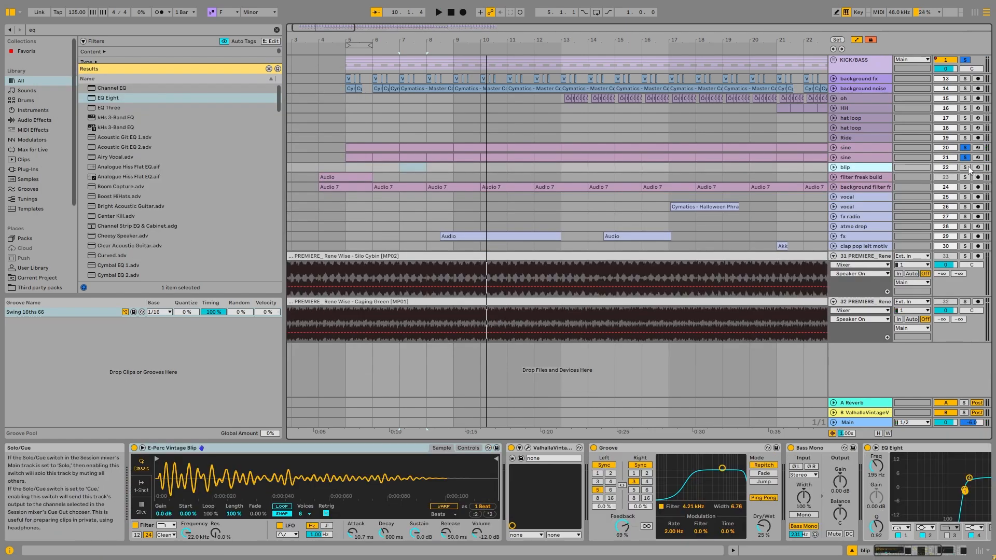
Audition the first clip on the blip track near bar 54 soloed, and unfold the track
scroll(550, 148, right, 10)
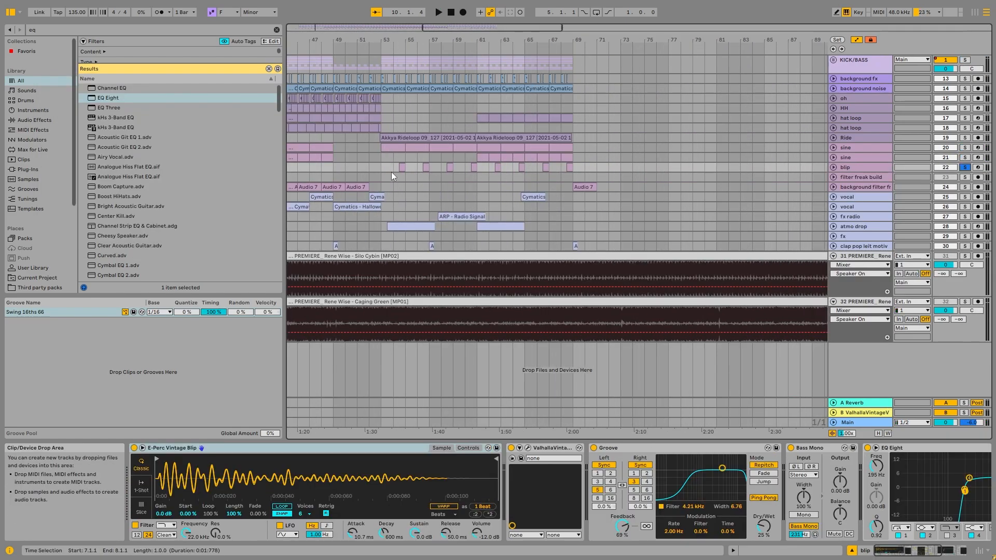
click(401, 167)
key(space)
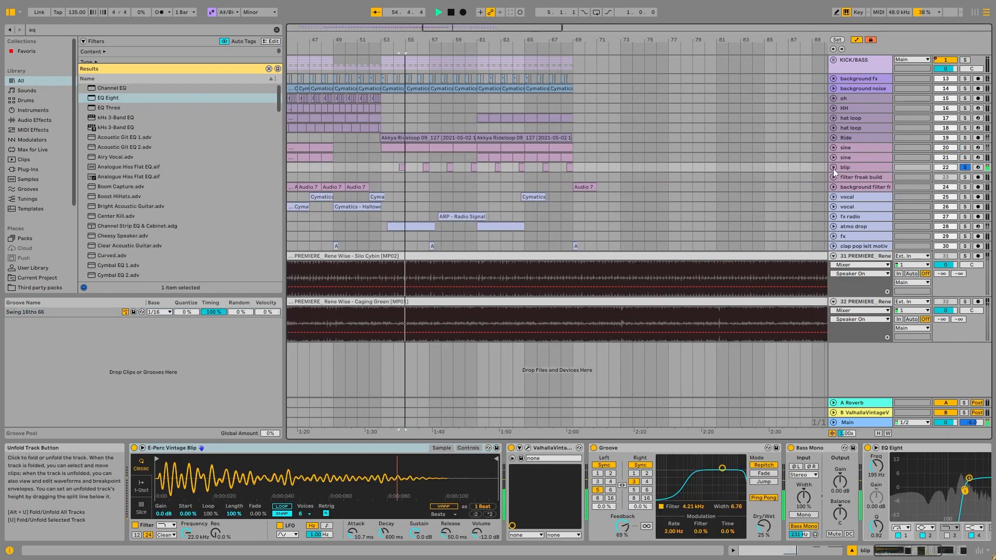
click(834, 168)
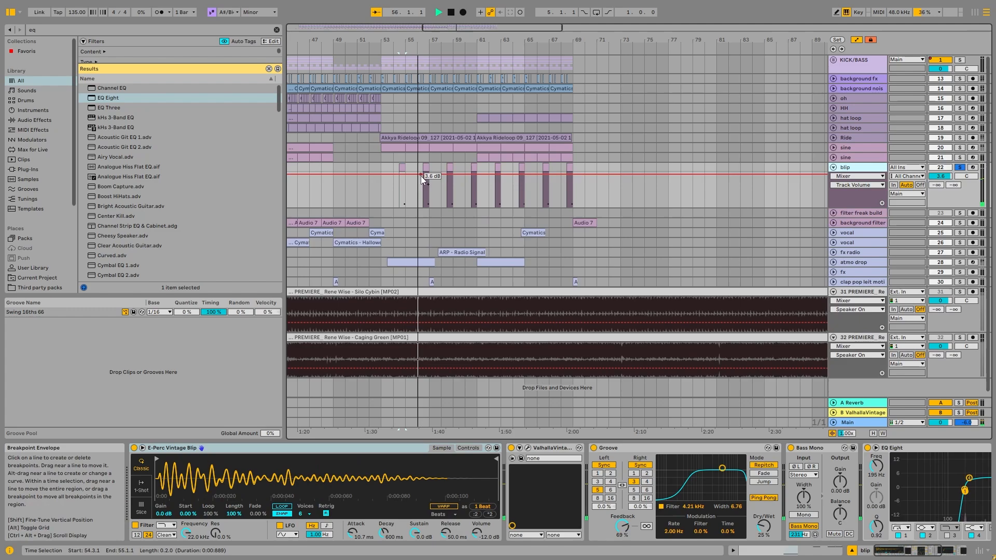
Take the blip track out of solo and play it within the full mix
click(422, 176)
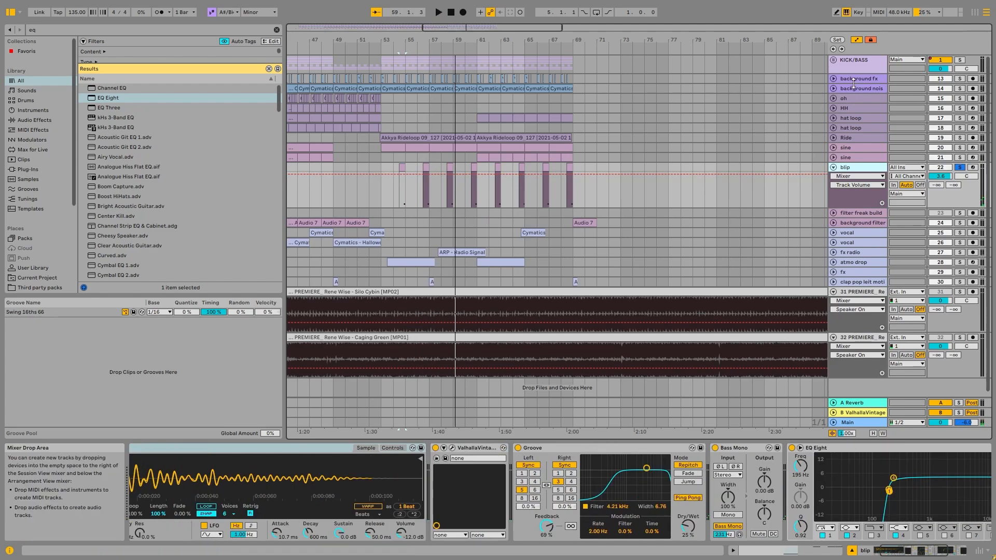
click(960, 167)
key(space)
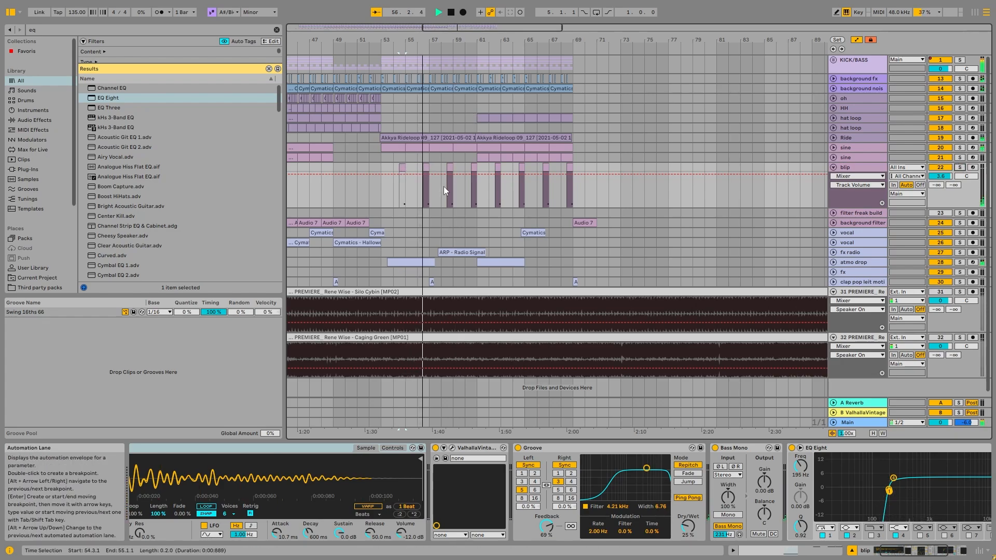
Select the blip lane from bar 53 through bar 56 and view the sampler's Controls page before returning to its Sample page
click(391, 180)
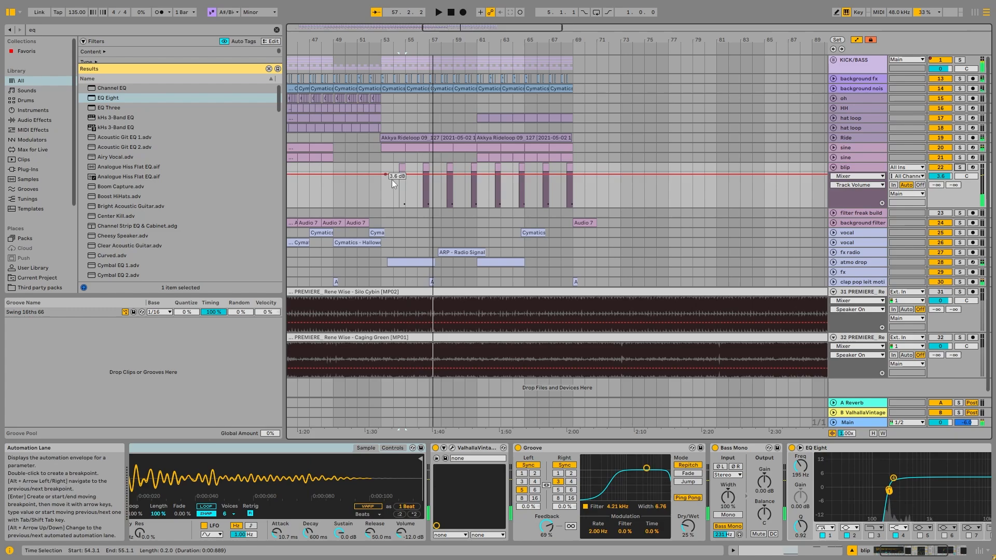
right_click(385, 164)
click(471, 261)
drag(382, 166, 421, 166)
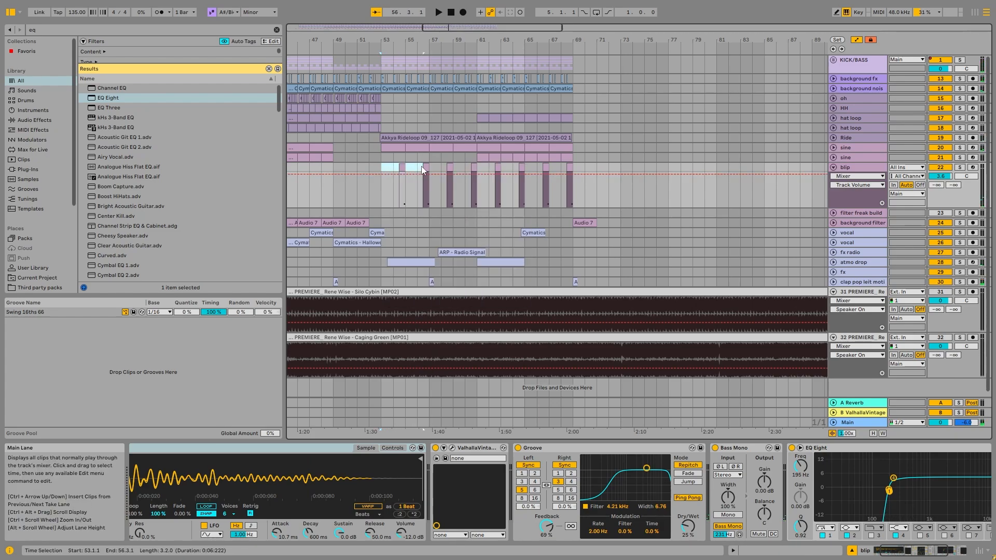
click(389, 447)
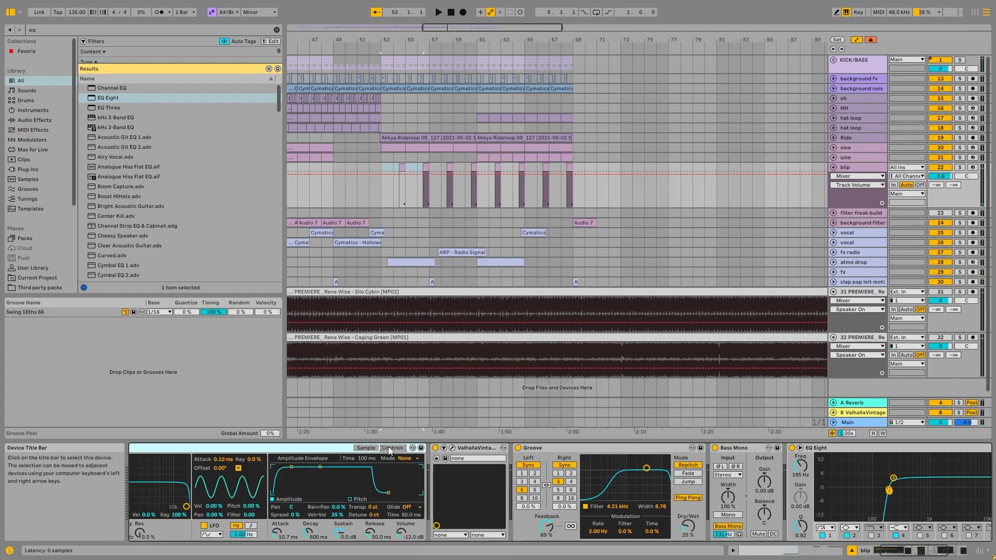
click(366, 448)
Select the first blip clip at bar 54 and examine the track's effect chain from the Groove delay through Kickstart 2
scroll(393, 191, up, 5)
click(447, 167)
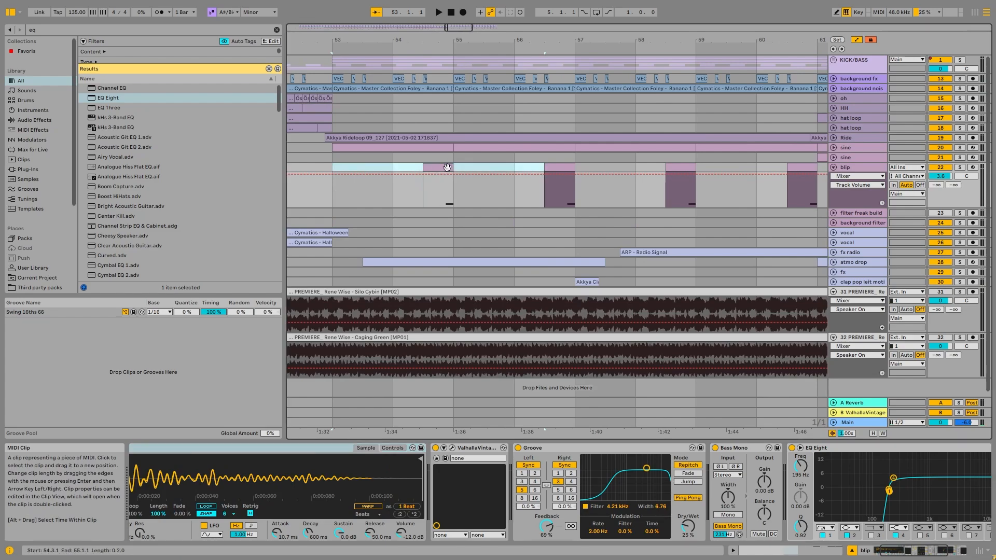
scroll(456, 204, down, 5)
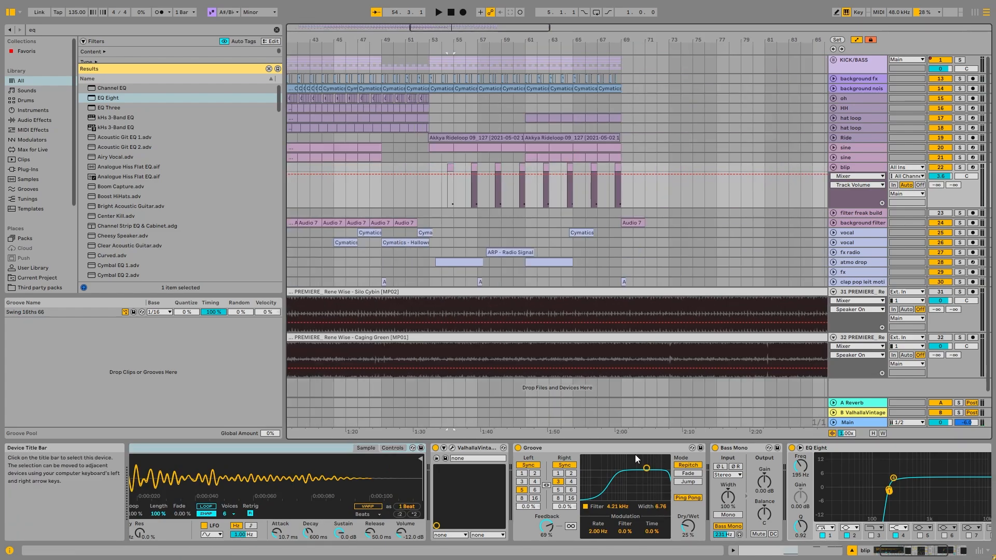
click(587, 448)
drag(922, 549, 945, 550)
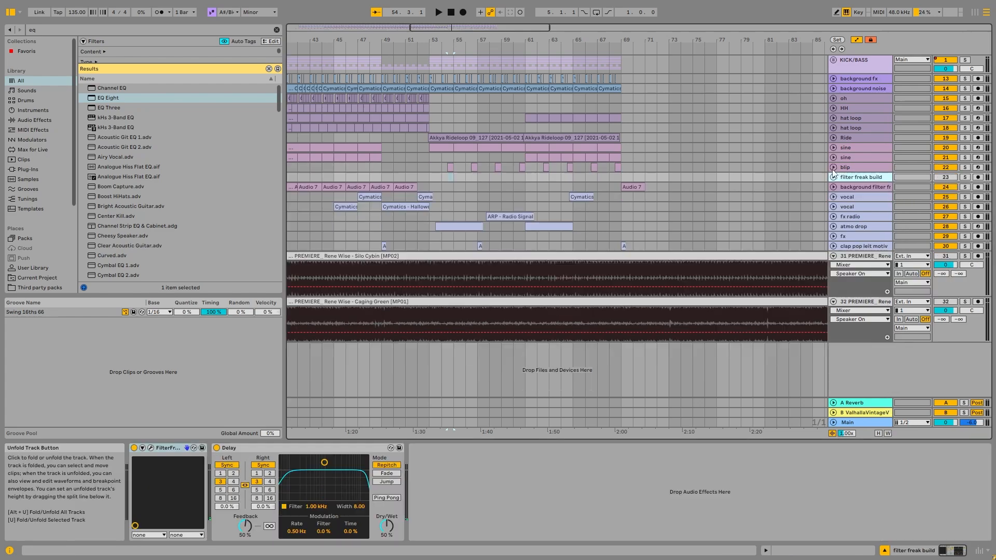
Solo the filter freak build track and unfold it together with the background filter freak track
scroll(425, 201, down, 5)
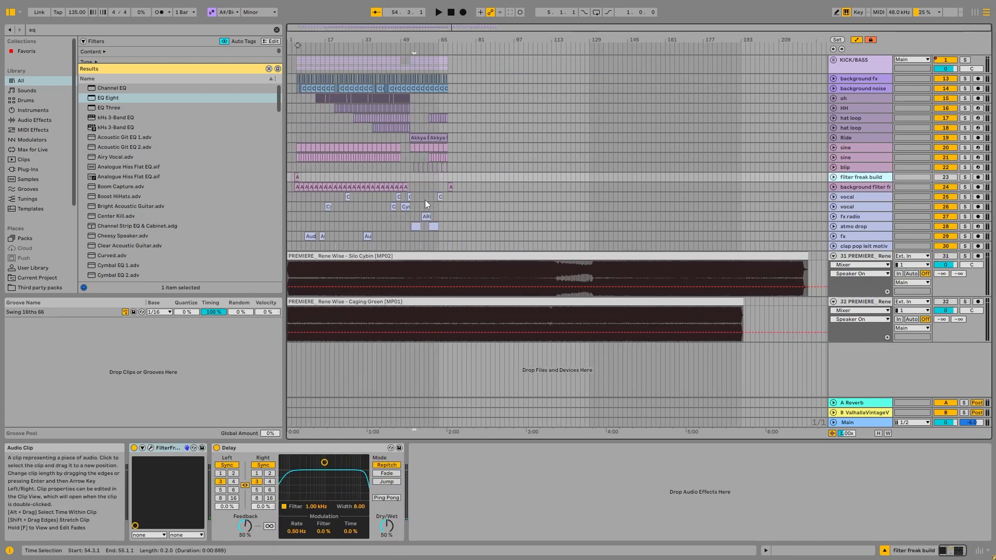
click(297, 186)
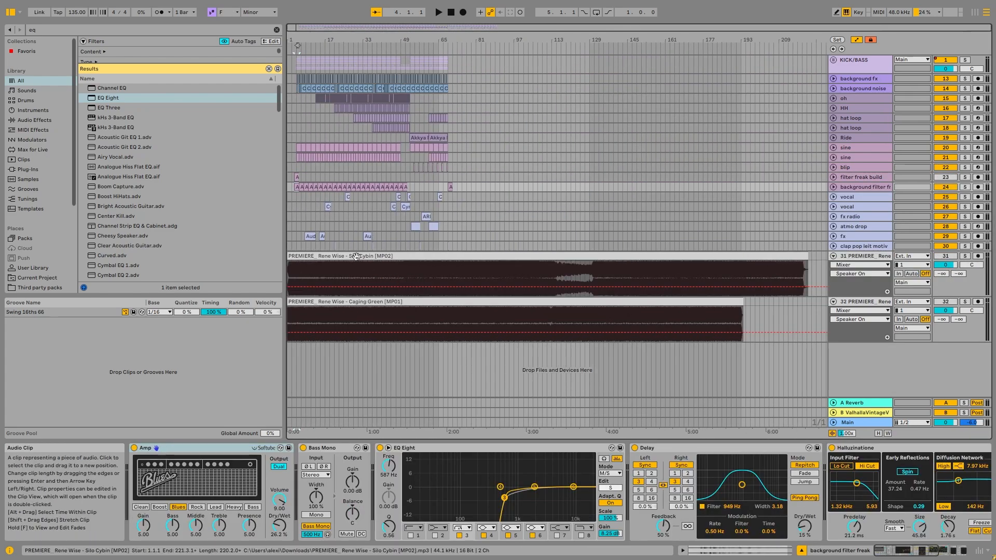
click(394, 256)
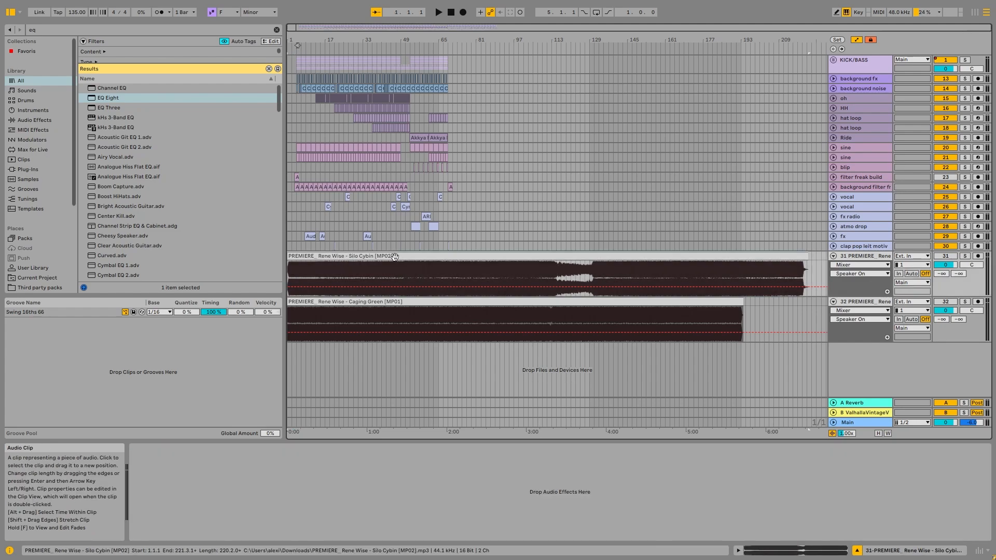
scroll(296, 177, up, 8)
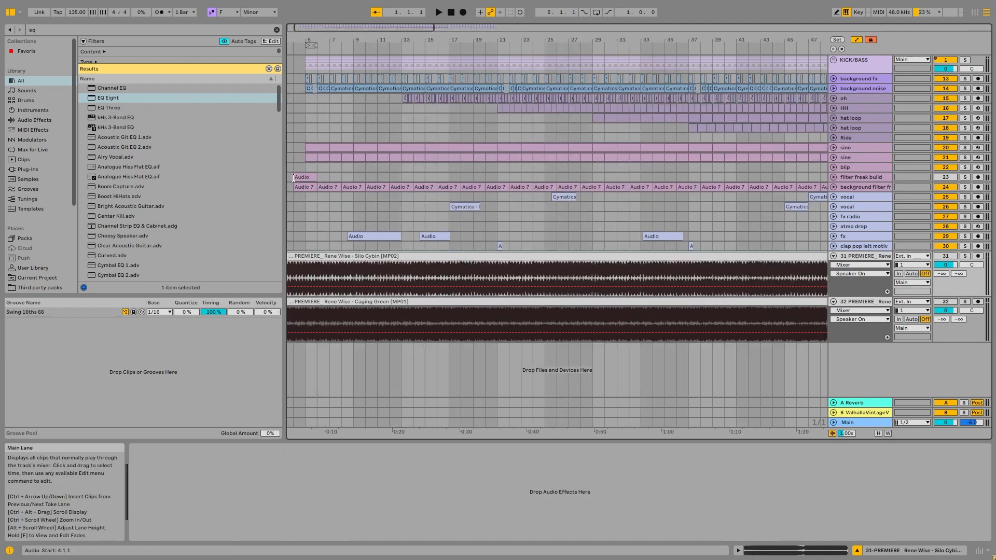
click(297, 177)
click(832, 187)
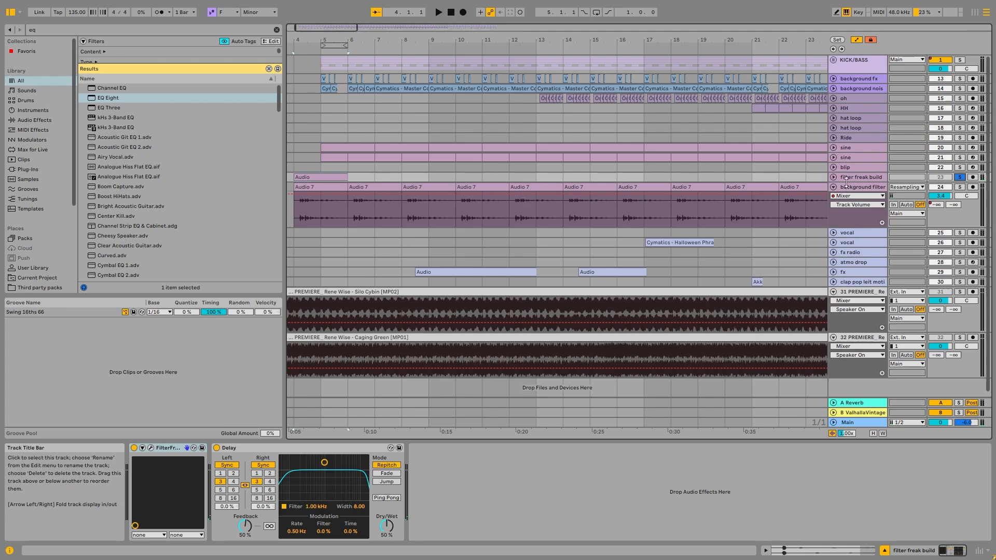
click(833, 178)
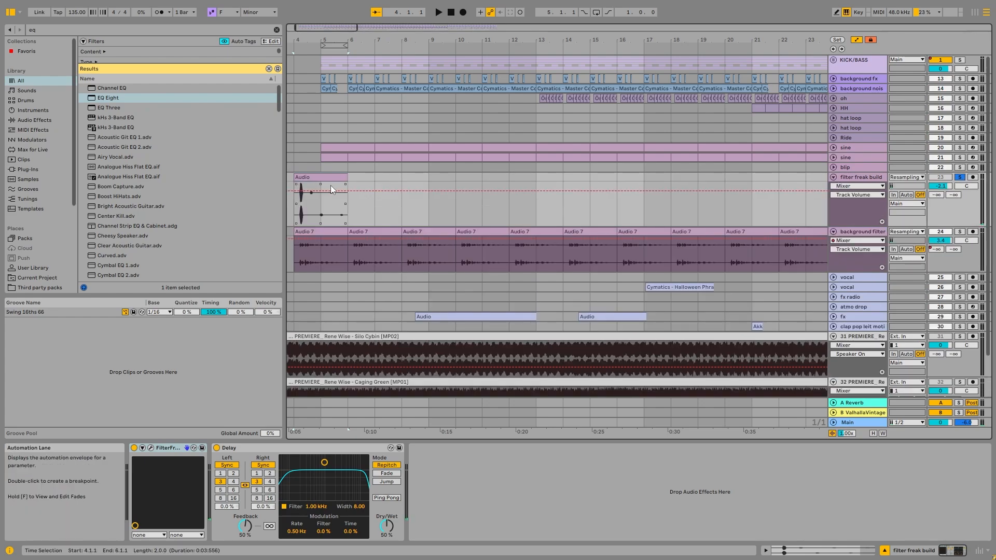
View the FilterFreak plug-in on the filter freak build track, and audition the clip from bar 4 with the plug-in deactivated
click(151, 447)
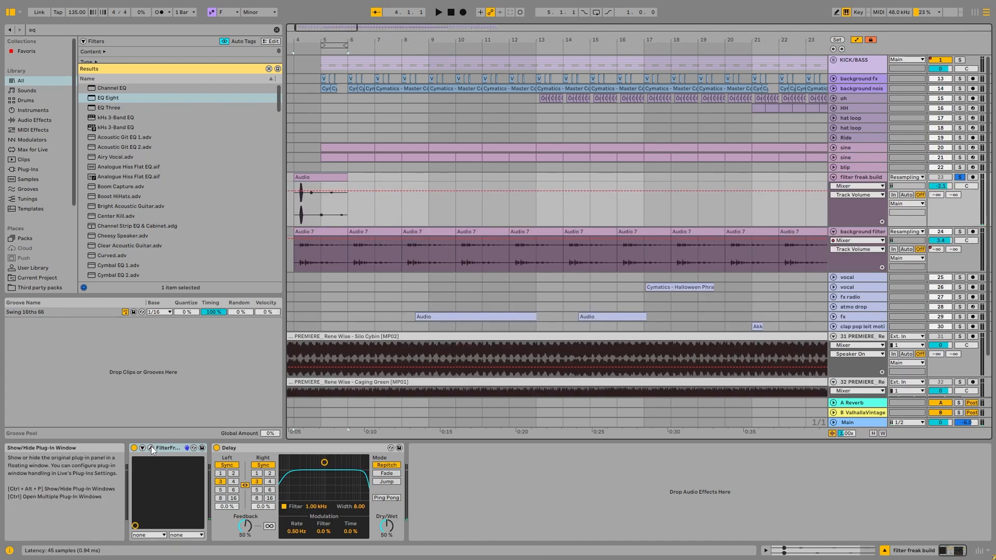
drag(319, 59, 529, 4)
key(z)
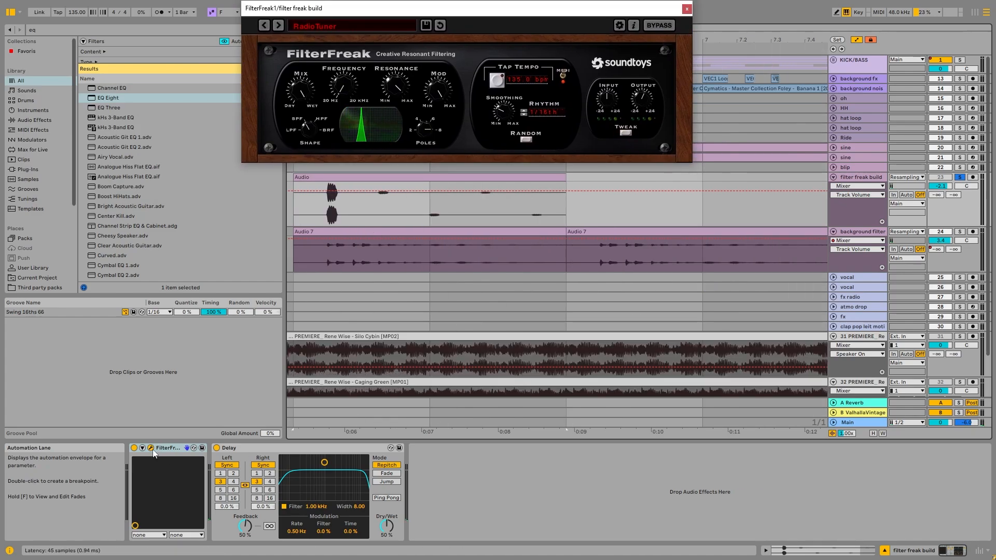
click(134, 448)
key(space)
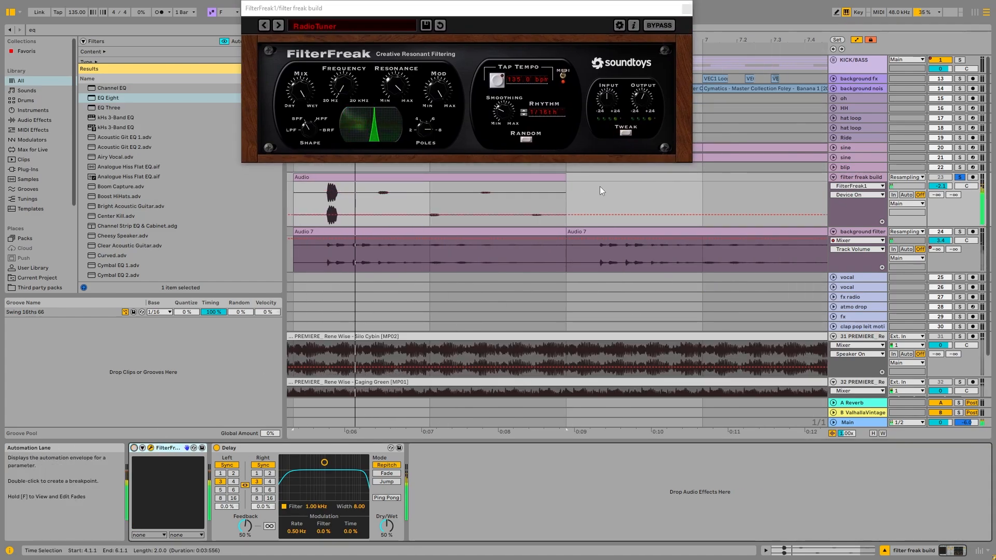
key(space)
click(685, 8)
key(x)
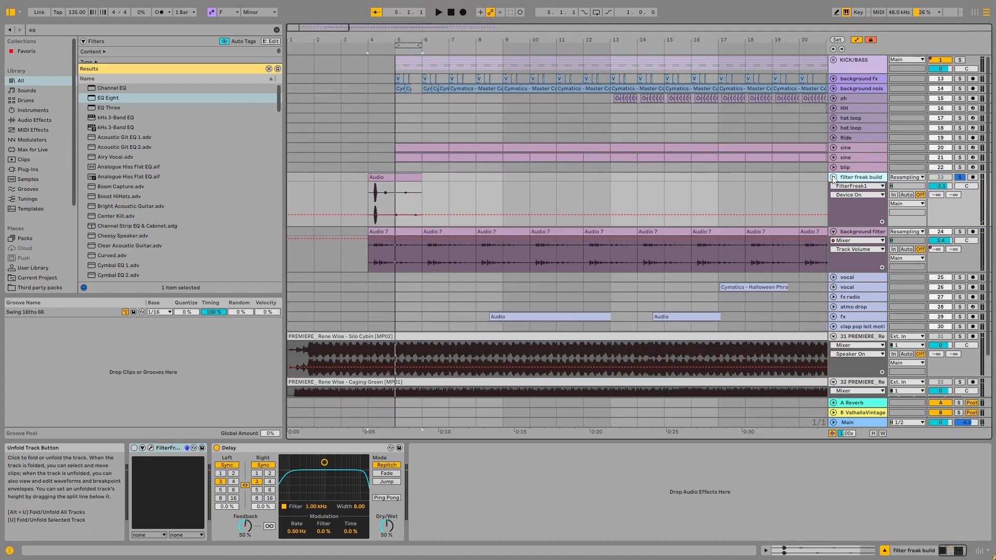
Reactivate FilterFreak on the filter freak build track and play the clip while watching the plug-in window
click(851, 157)
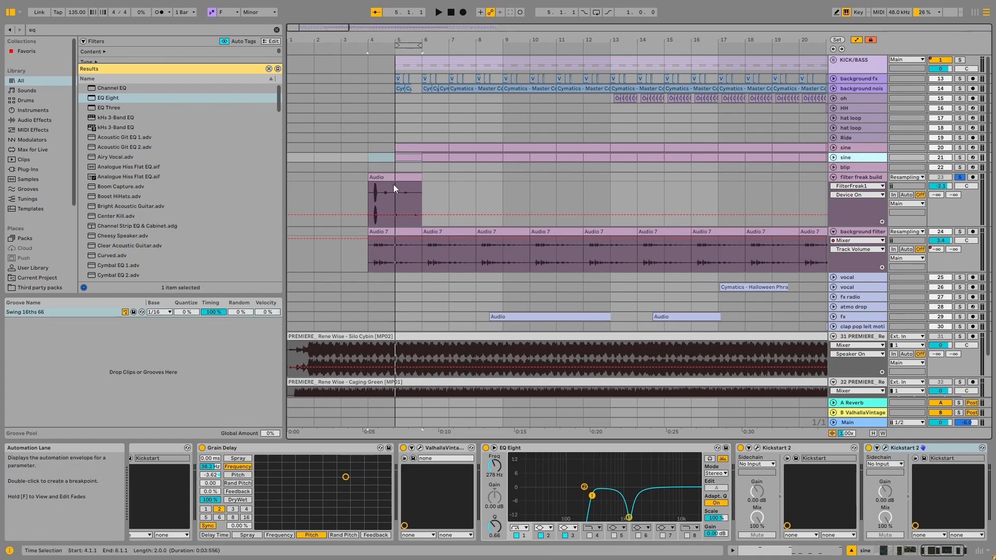
key(z)
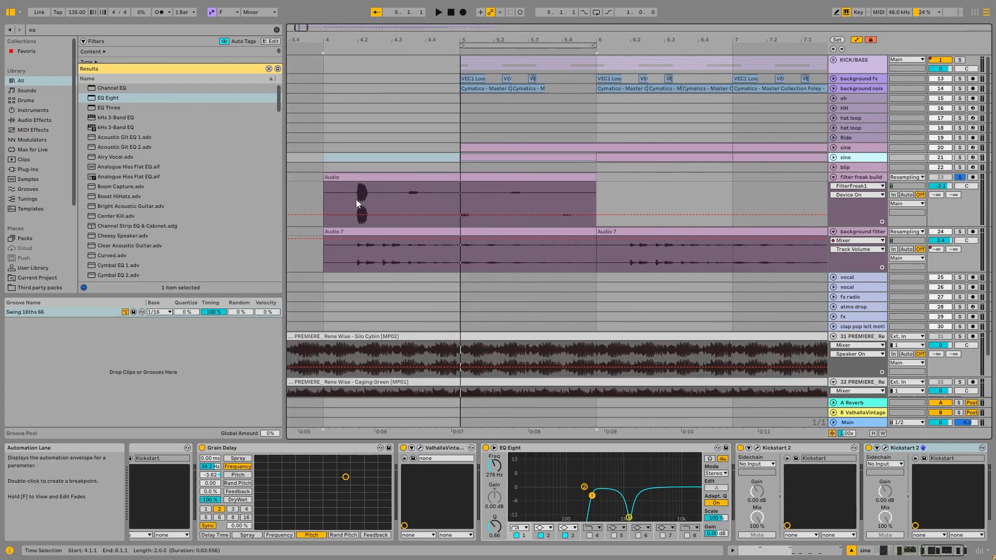
click(517, 194)
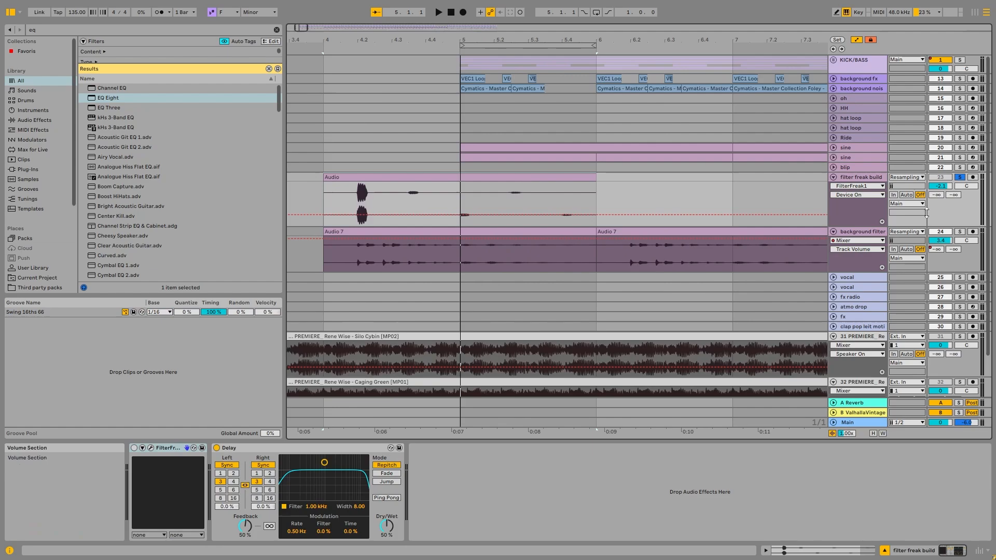
click(150, 447)
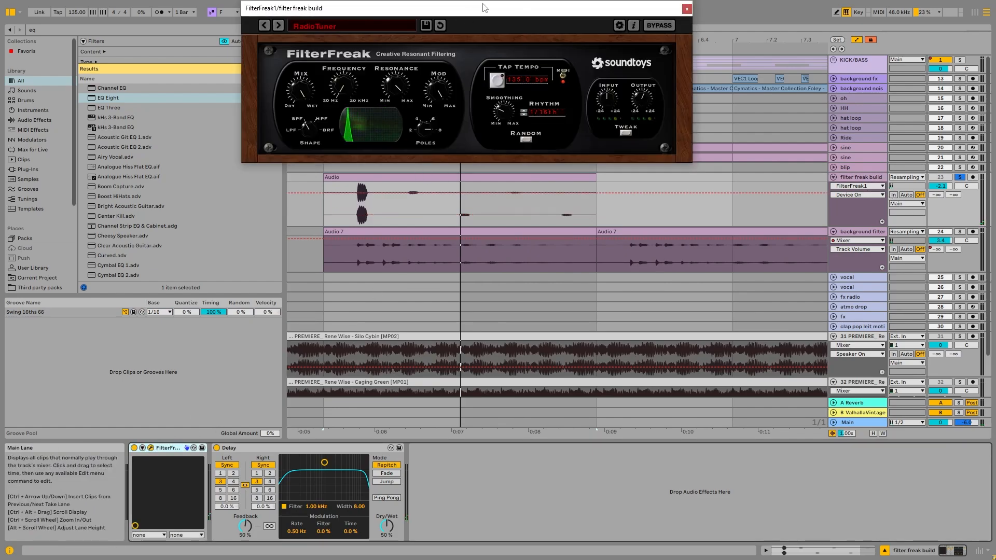
drag(482, 7, 407, 62)
key(space)
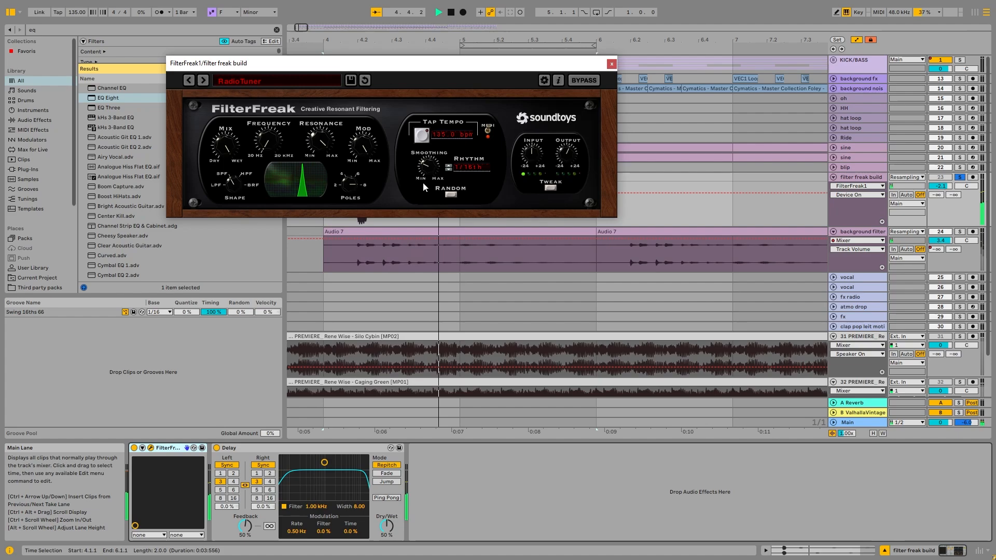
click(614, 68)
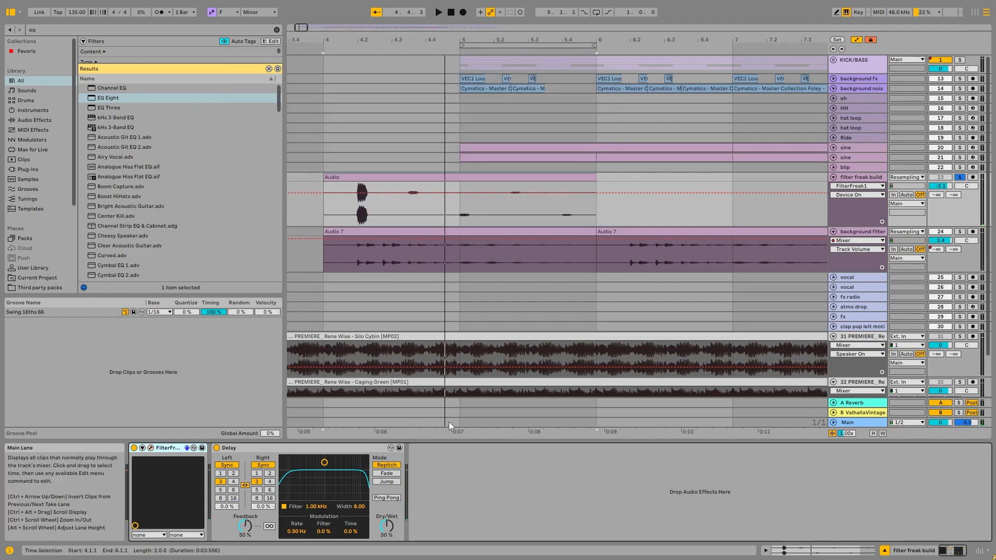
Replay the soloed filter freak build clip from bar 4 several times with FilterFreak active
key(space)
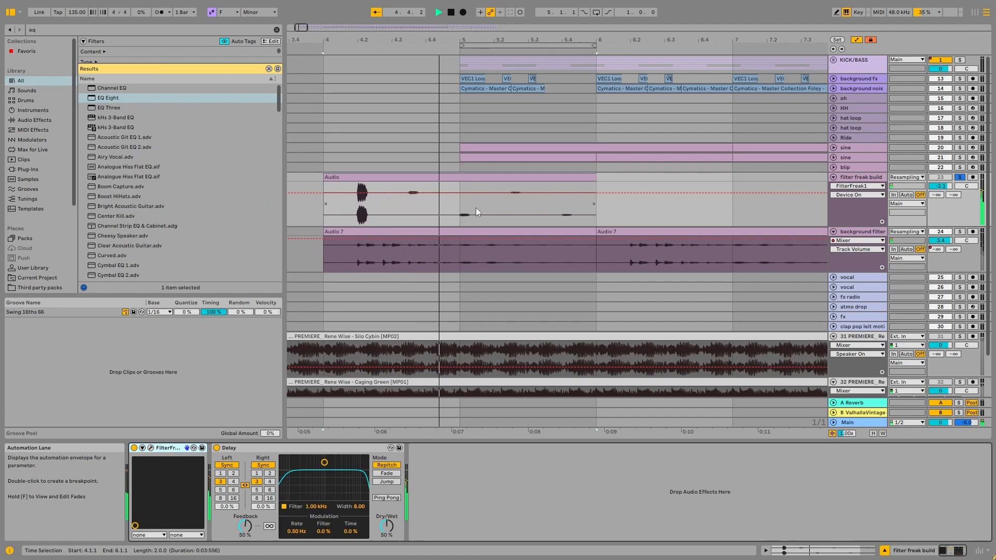
key(space)
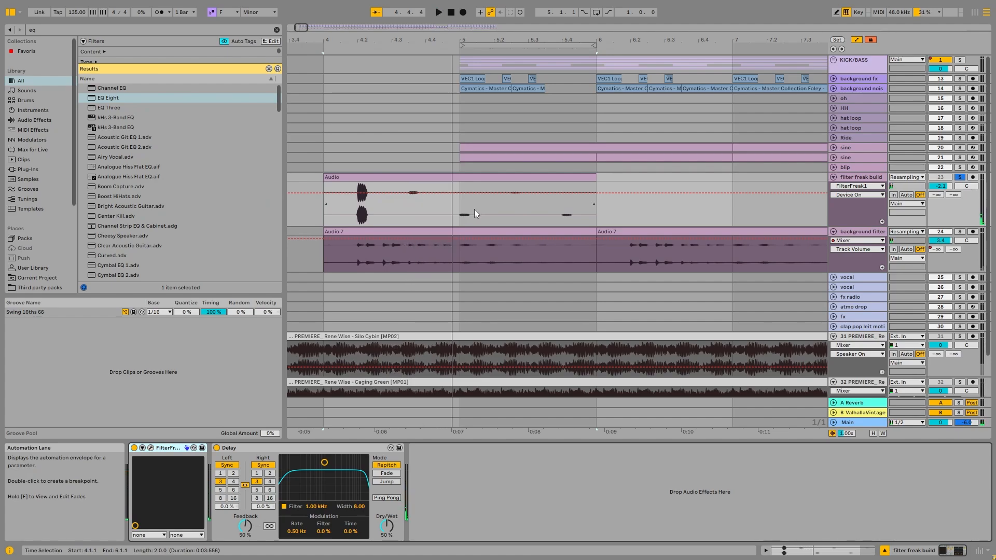
key(space)
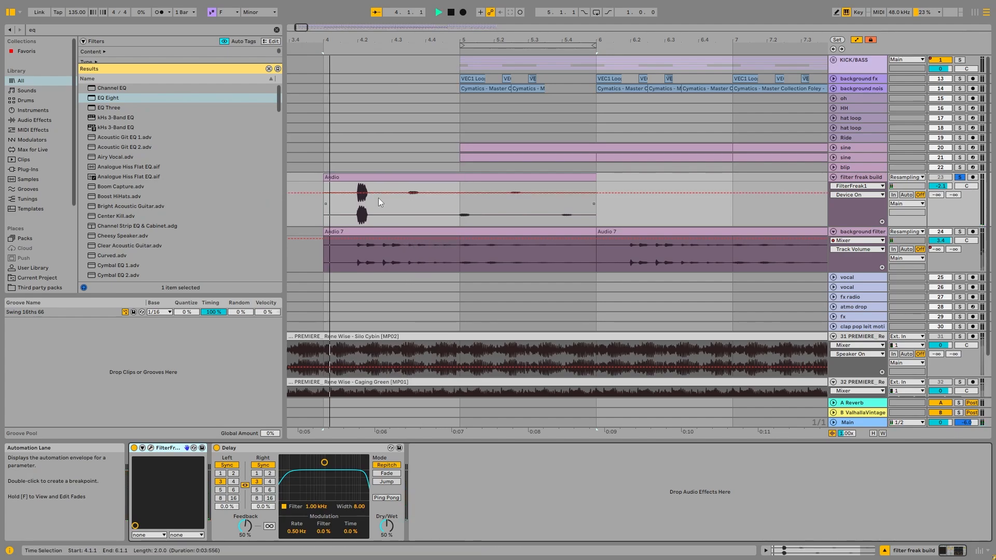
key(space)
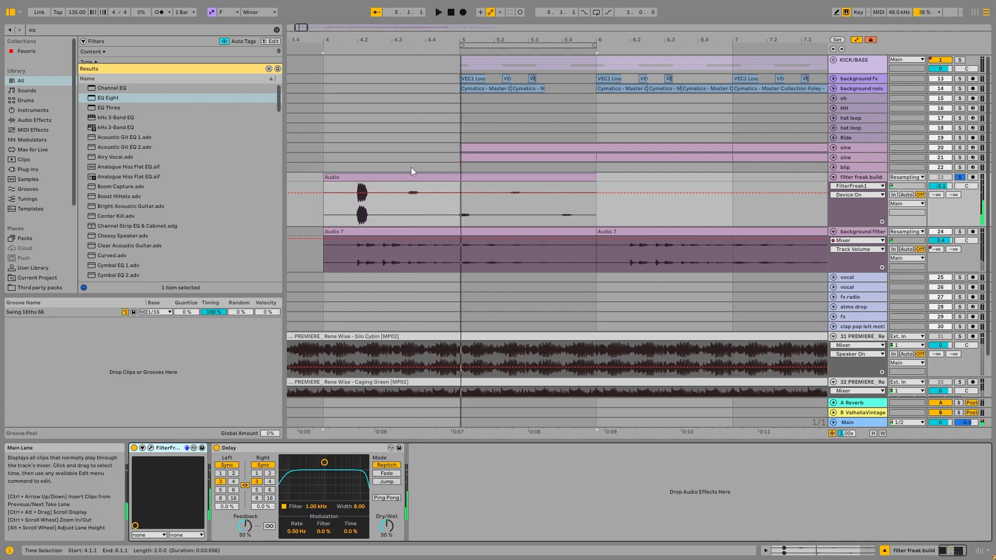
key(minus)
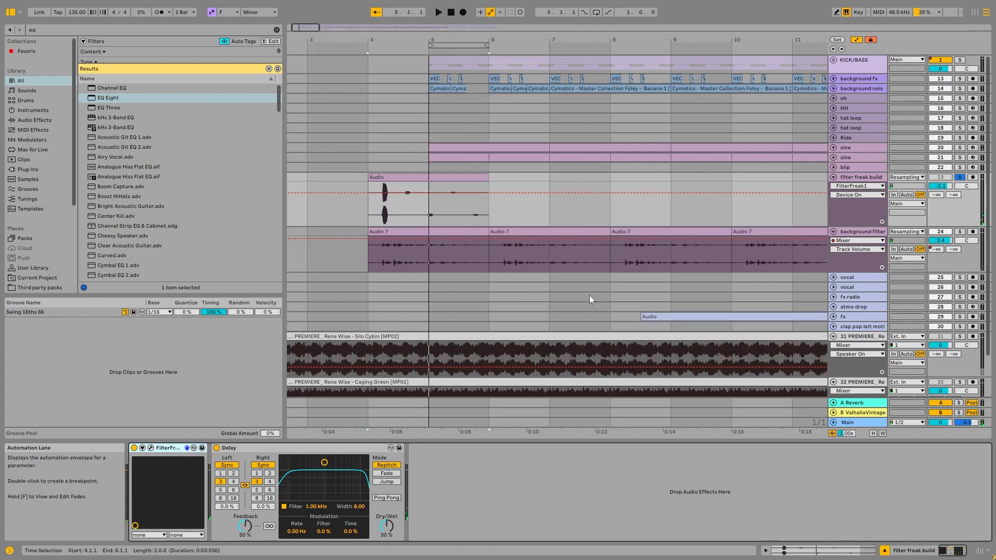
key(space)
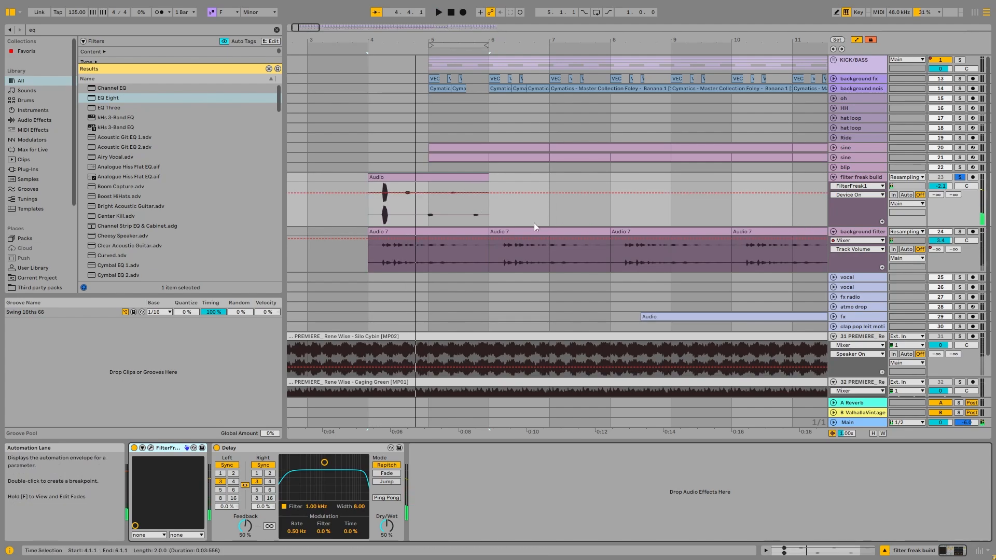
Solo the background filter freak track, group its devices into an Audio Effect Rack and play it with the rack deactivated
key(Down)
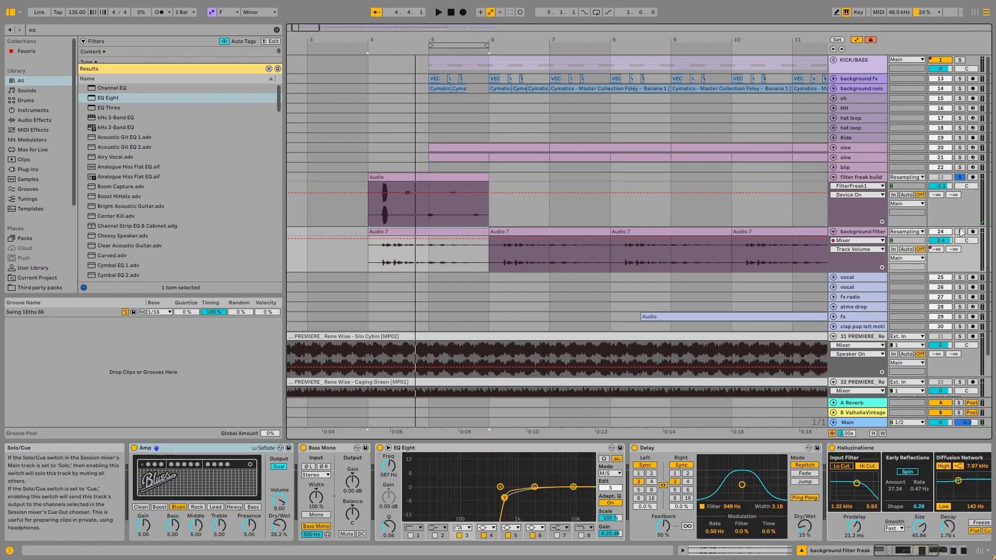
click(180, 450)
key(ctrl+g)
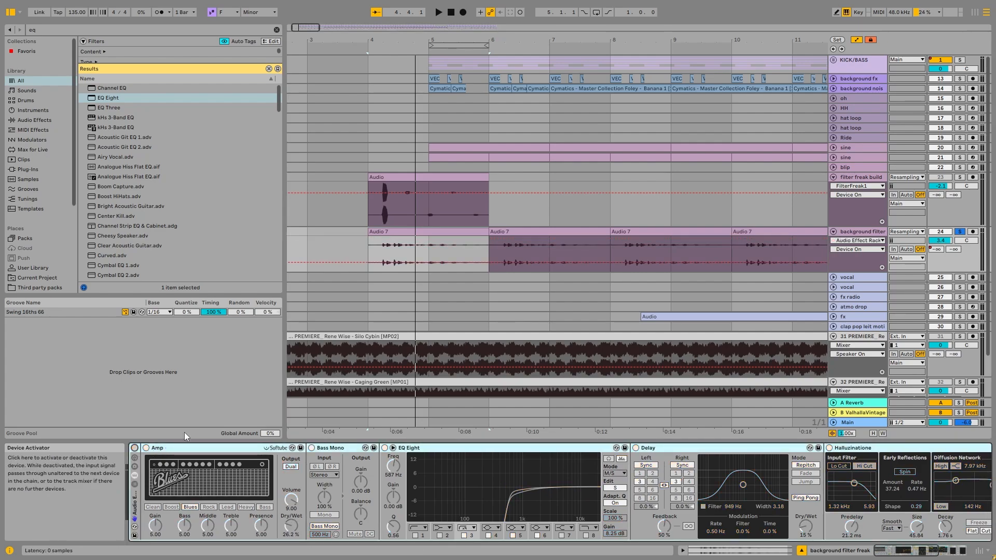
key(space)
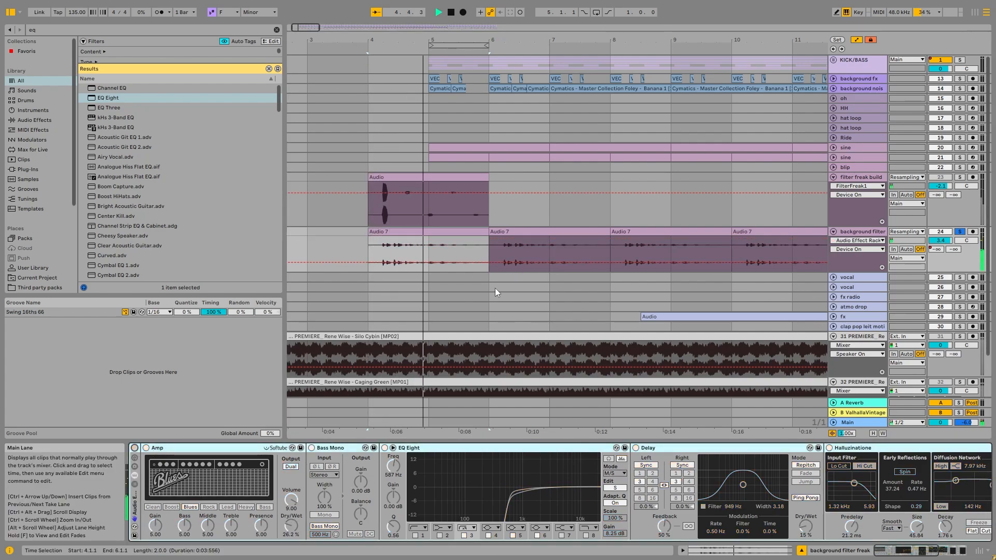
key(space)
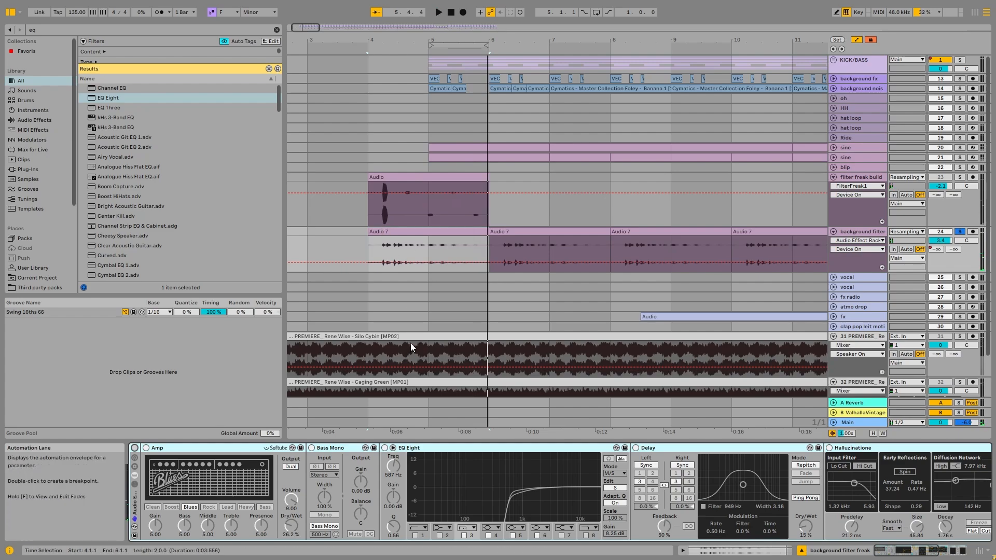
Reactivate the Audio Effect Rack on the background filter freak track and play its first clip from bar 4
scroll(409, 344, down, 3)
drag(313, 348, 387, 335)
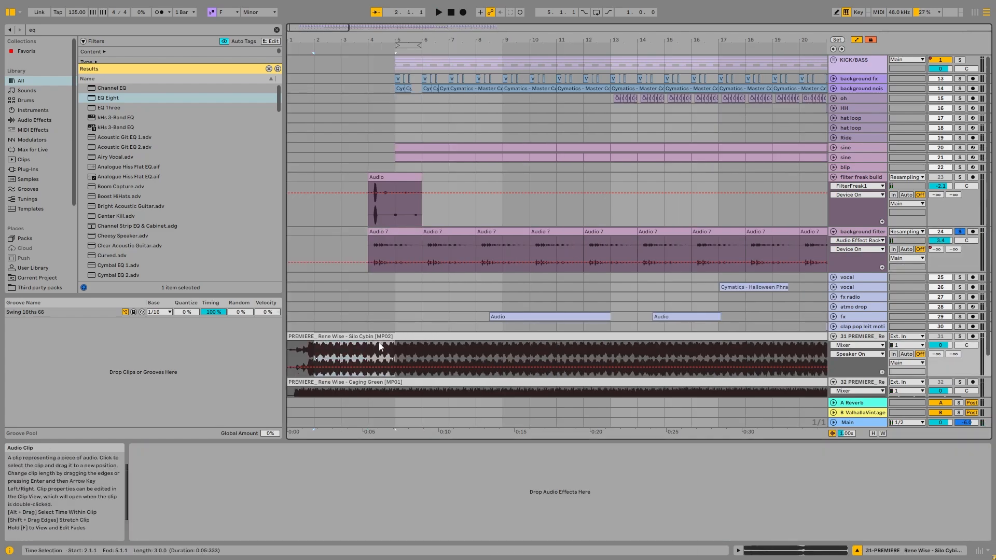
click(395, 255)
key(space)
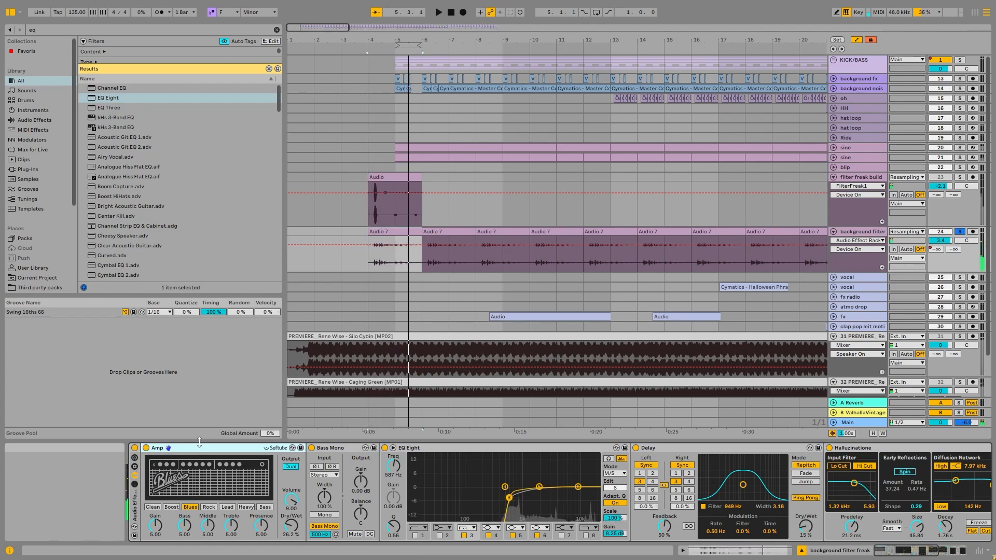
key(space)
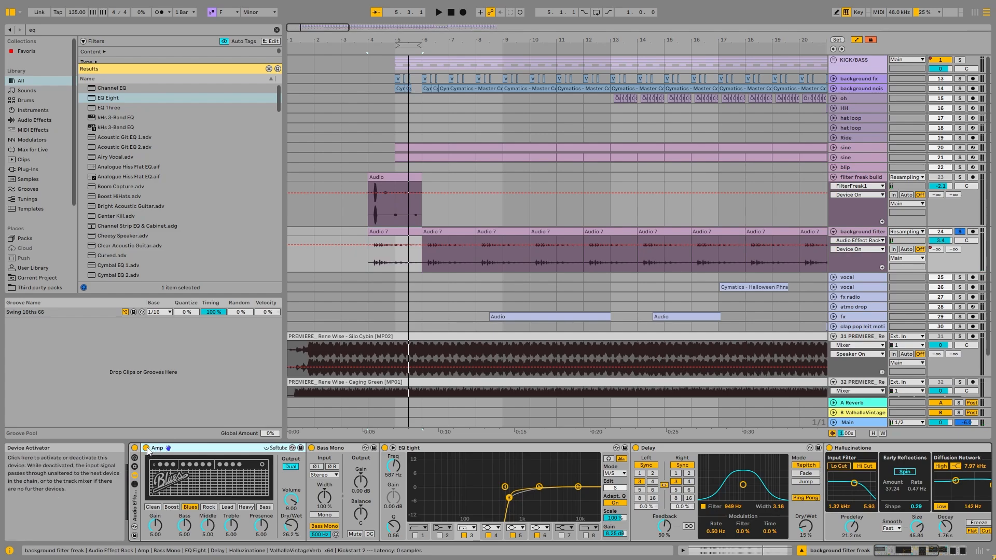
Stop playback and go through the background filter track's device chain from Amp, Bass Mono and EQ Eight to Kickstart 2
key(space)
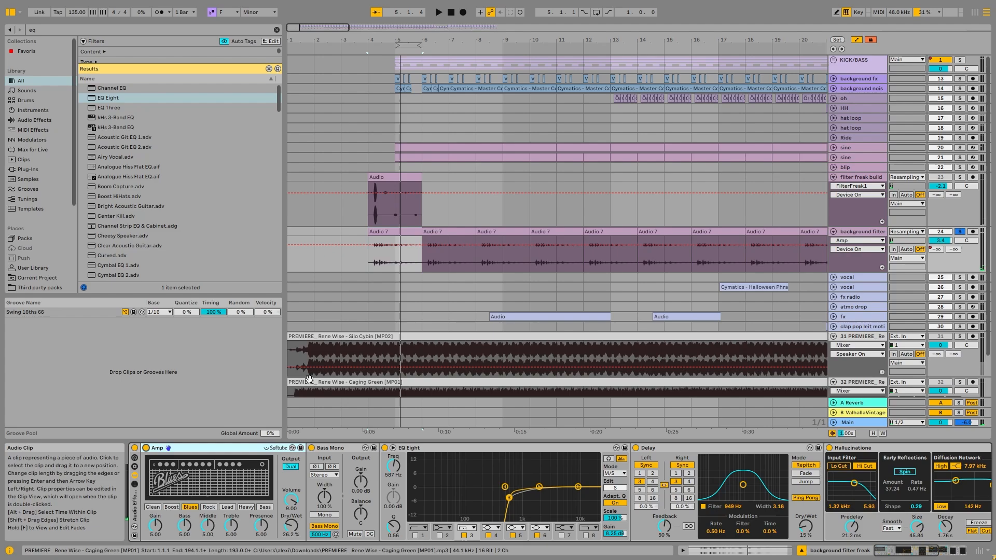
click(345, 450)
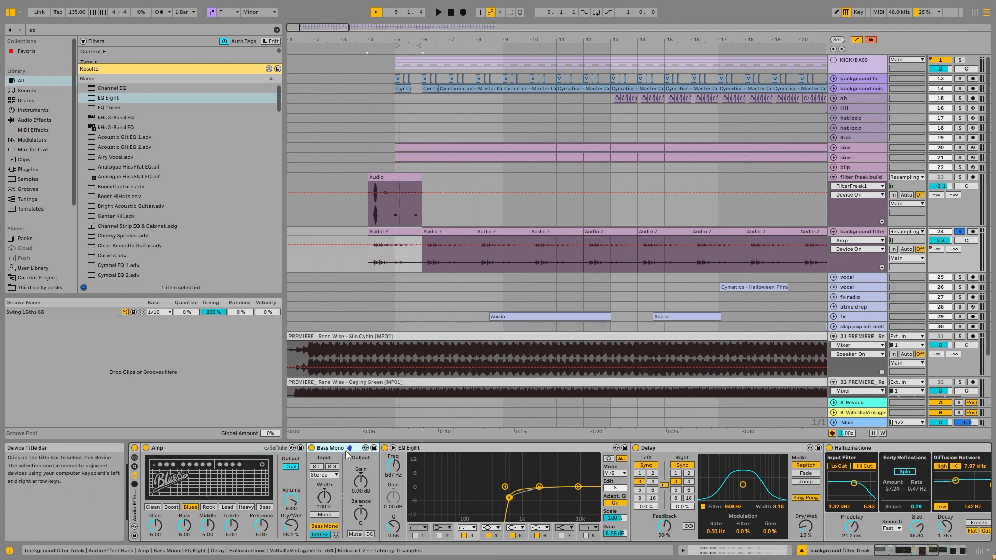
click(434, 450)
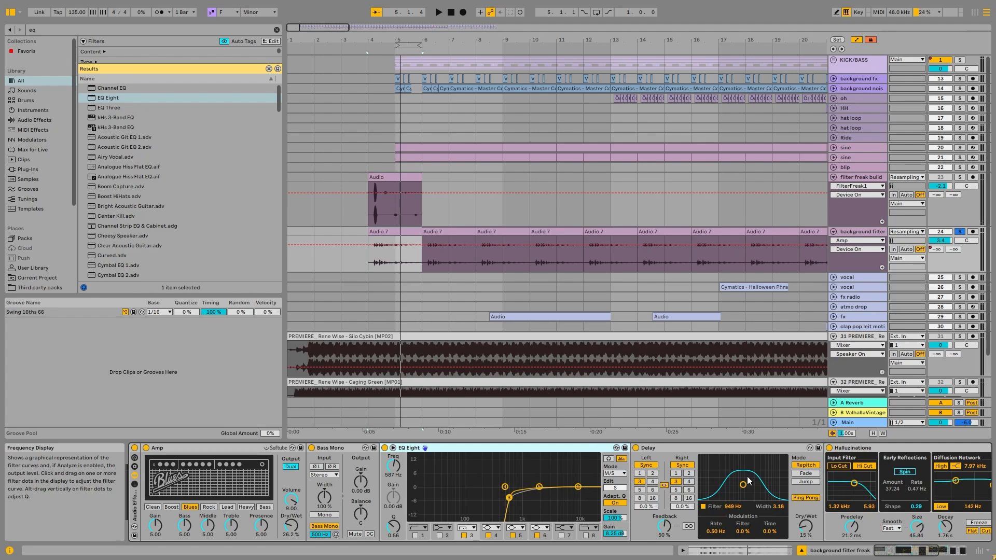
drag(919, 549, 949, 548)
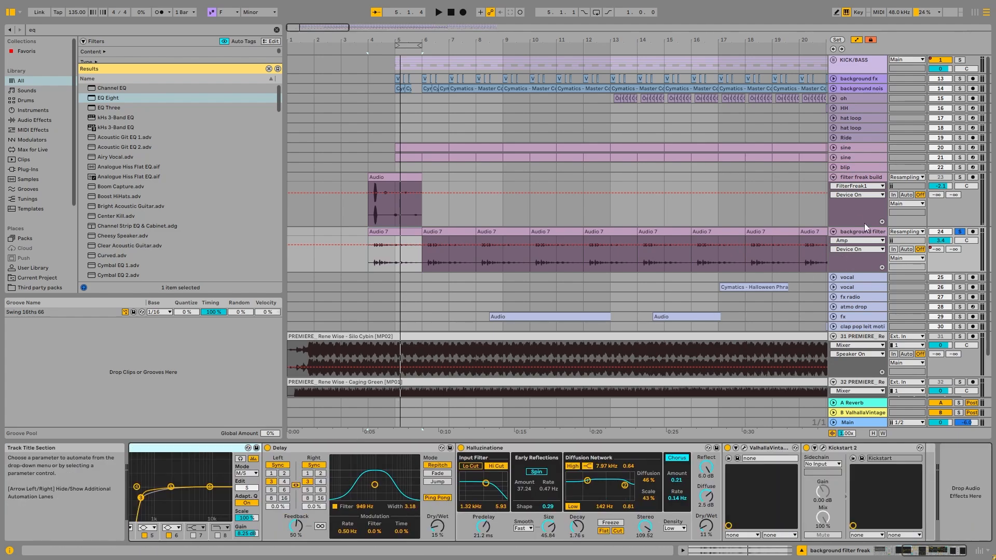
click(823, 448)
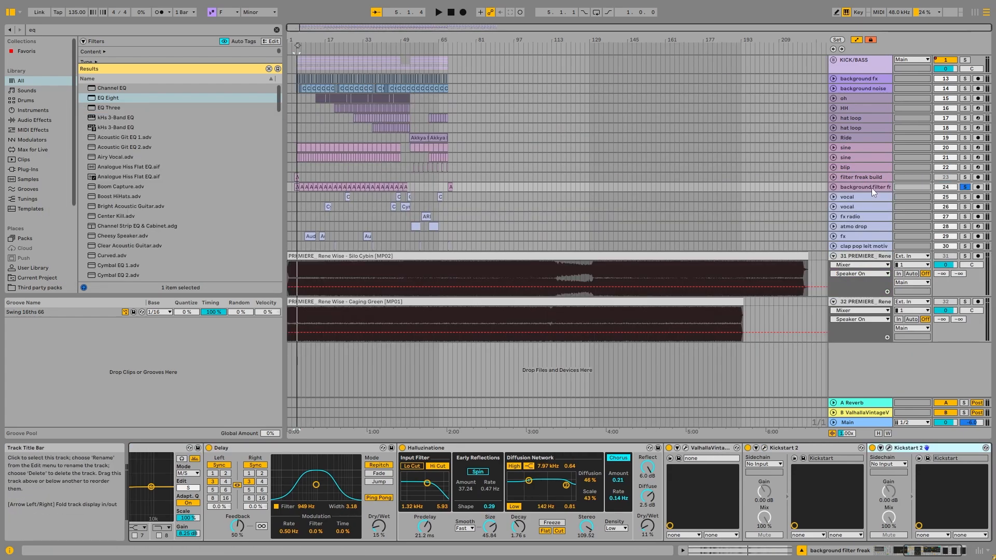
Unfold and solo the first vocal track and focus the arrangement on its clip at bar 25
click(840, 198)
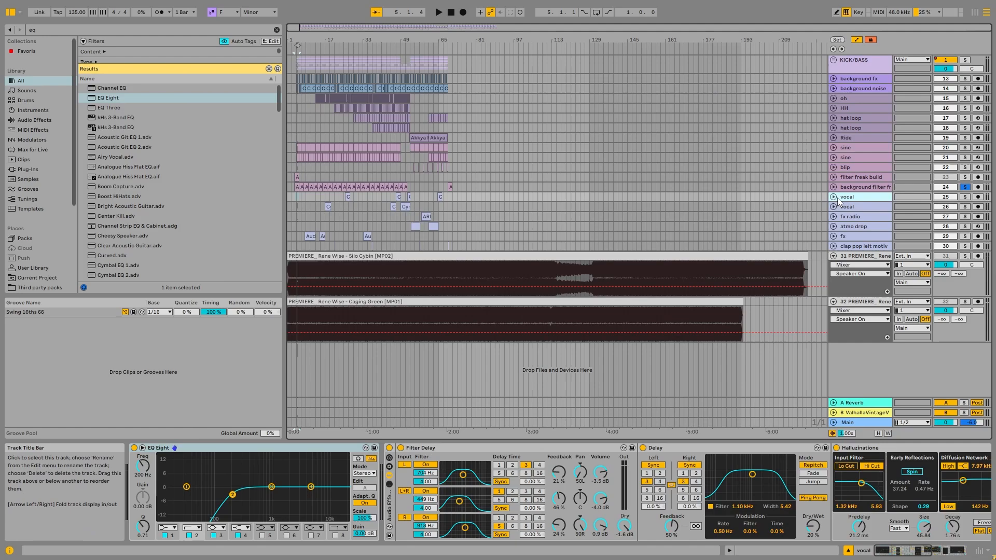
click(832, 197)
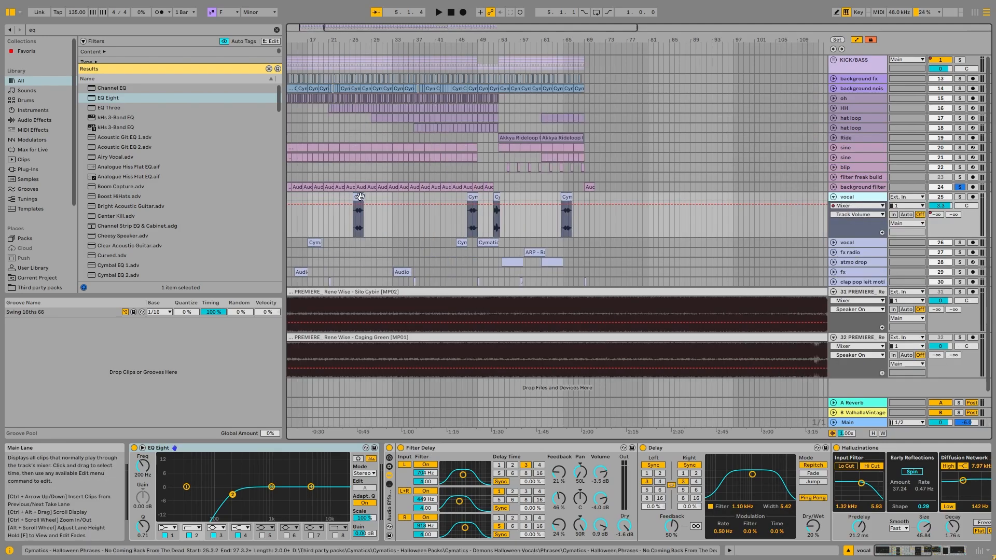
click(959, 197)
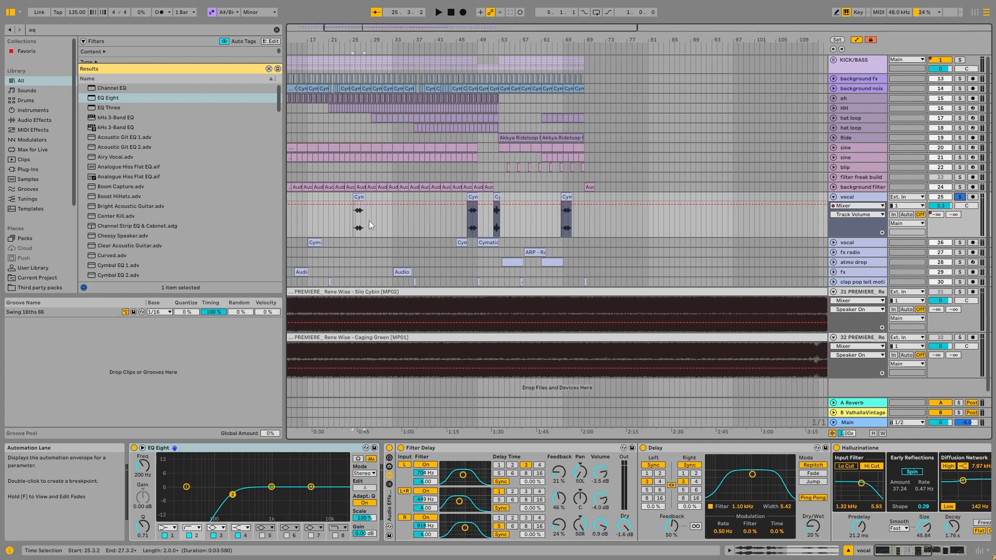
click(354, 228)
key(z)
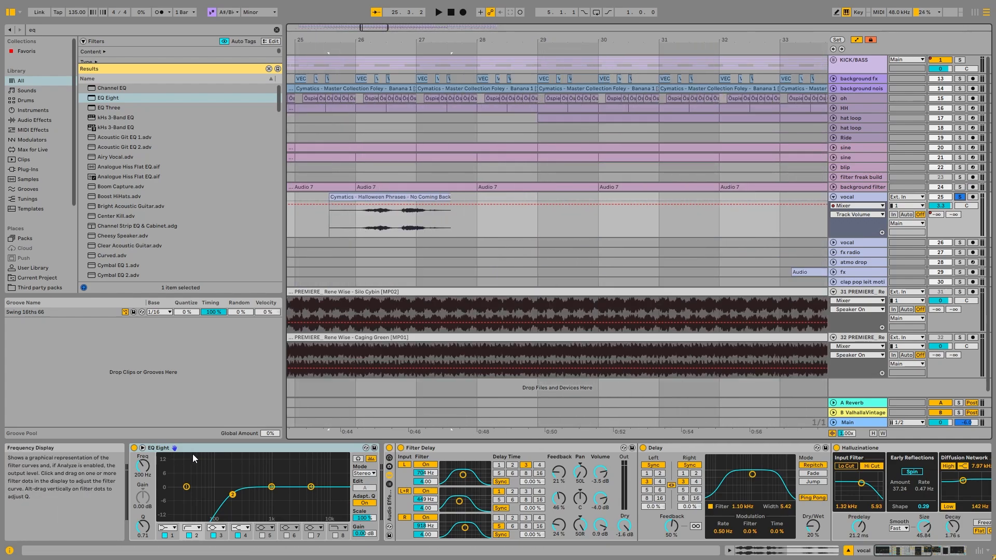
Group the first vocal track's devices into an Audio Effect Rack and play the bar 25 clip with the rack deactivated
key(ctrl+a)
key(ctrl+g)
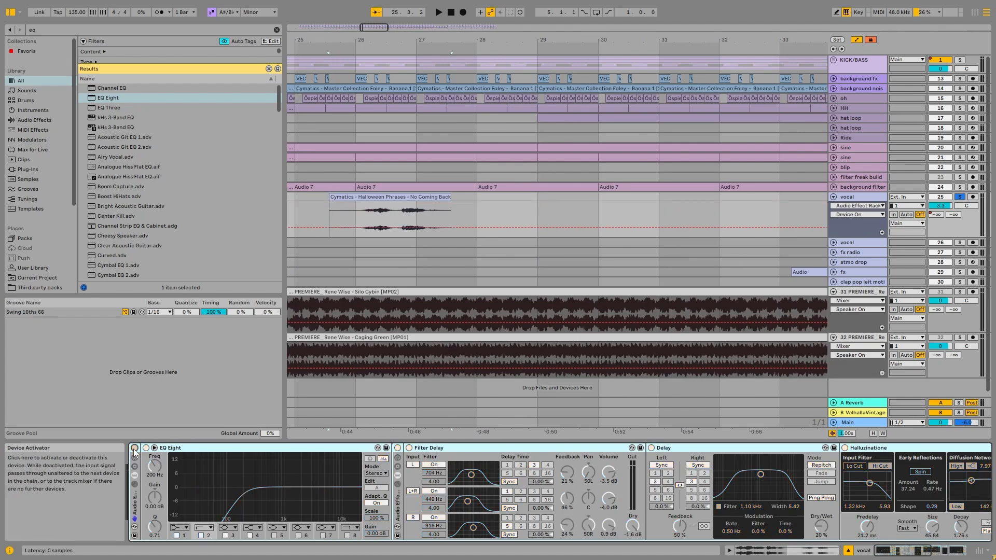
key(space)
double_click(400, 208)
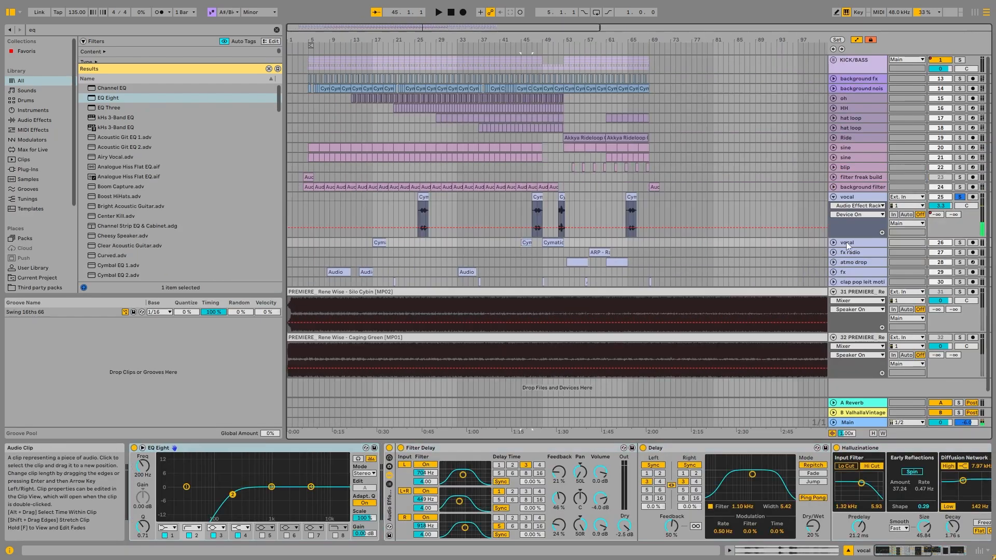
Solo the second vocal track and play its clip at bar 45
click(960, 242)
key(space)
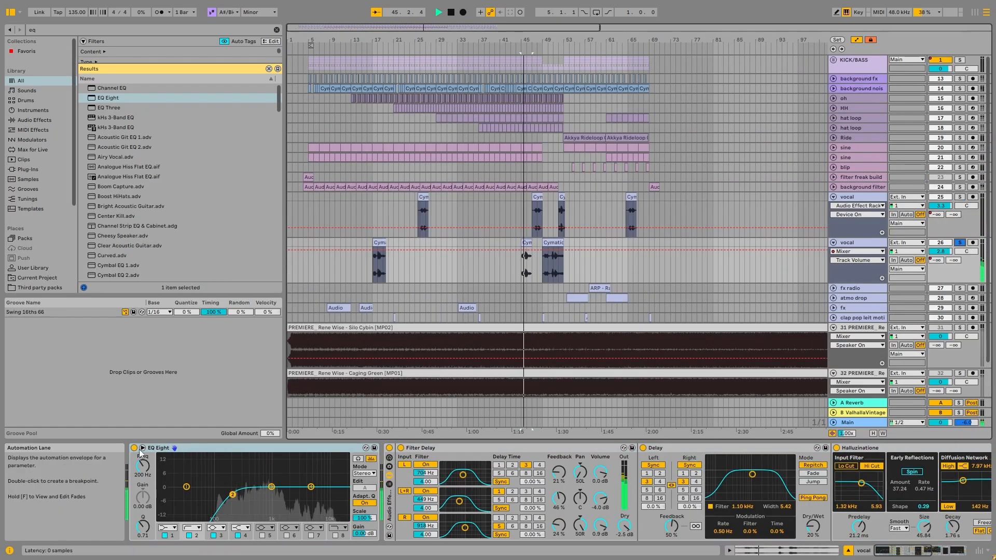
key(space)
Group the second vocal track's devices into an Audio Effect Rack and replay the bar 45 clip with the rack deactivated
click(214, 449)
key(ctrl+a)
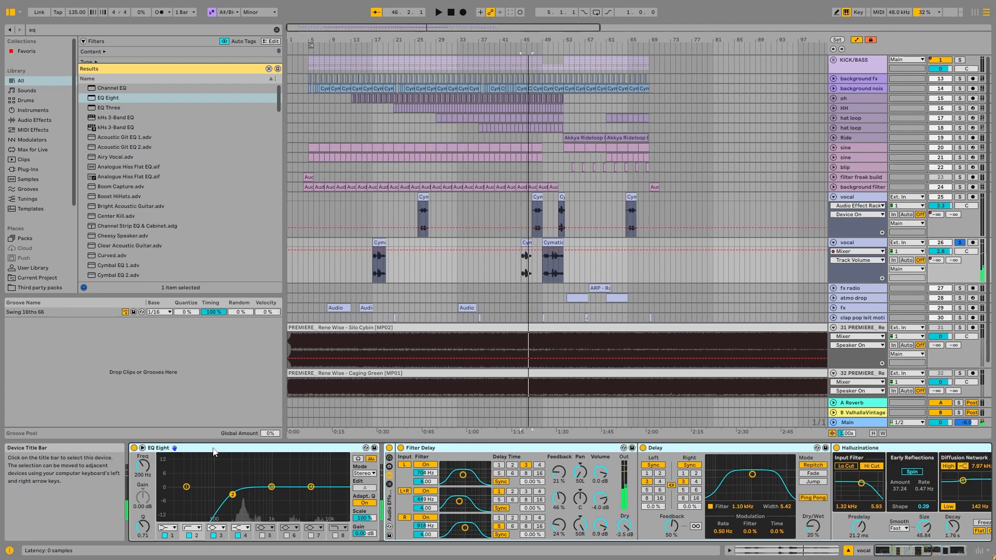
key(ctrl+g)
click(134, 448)
key(space)
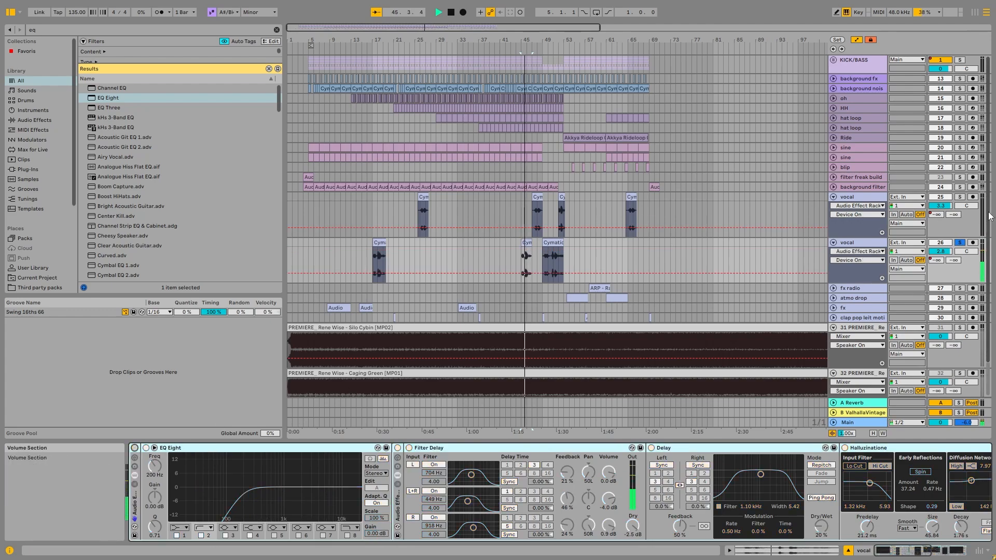
Solo the first vocal track again, open its bar 25 clip in the Sample Editor and play it
click(960, 198)
key(space)
click(876, 201)
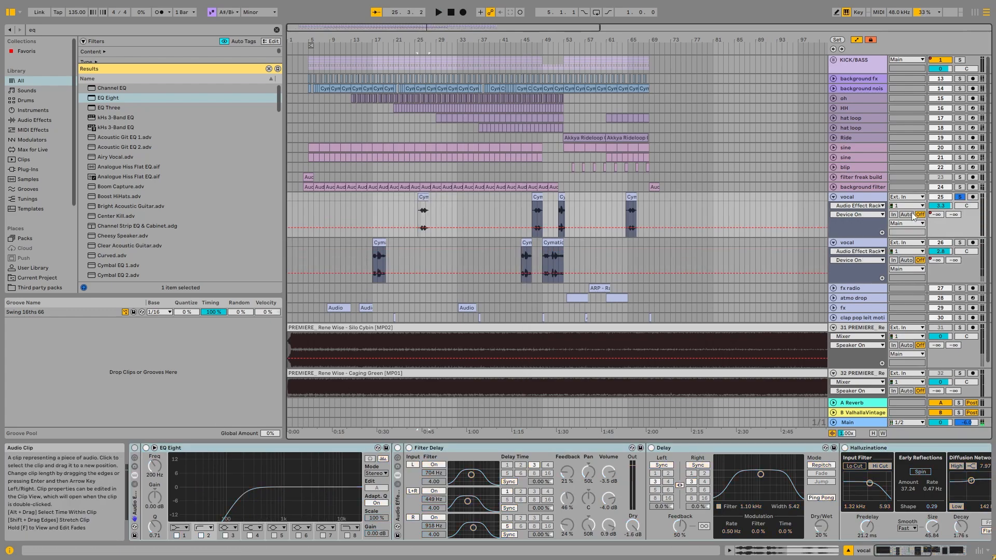
double_click(426, 208)
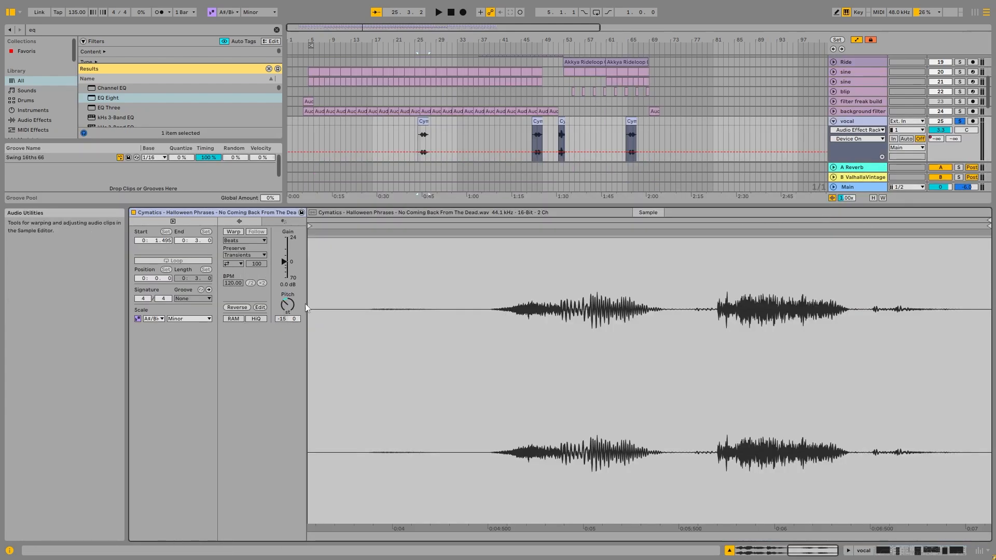
scroll(415, 139, up, 5)
key(space)
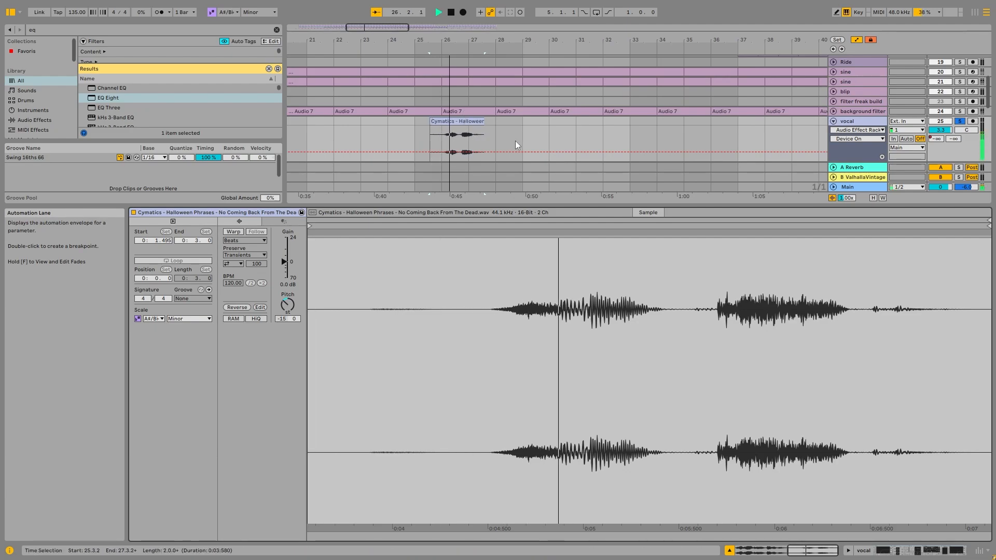
key(space)
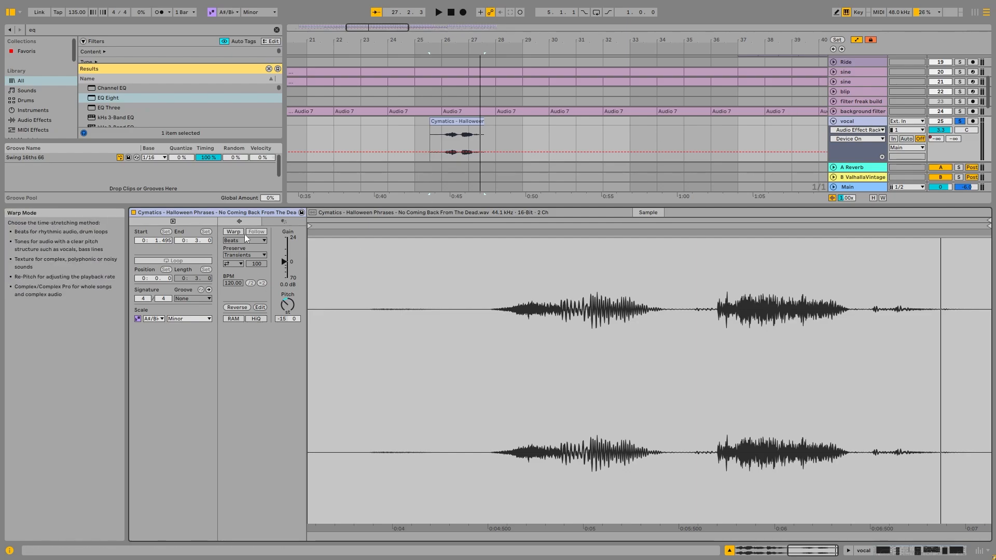
Turn on Warp for the bar 25 vocal clip and play it while trying transpositions of +19 and +12 semitones
drag(288, 304, 288, 299)
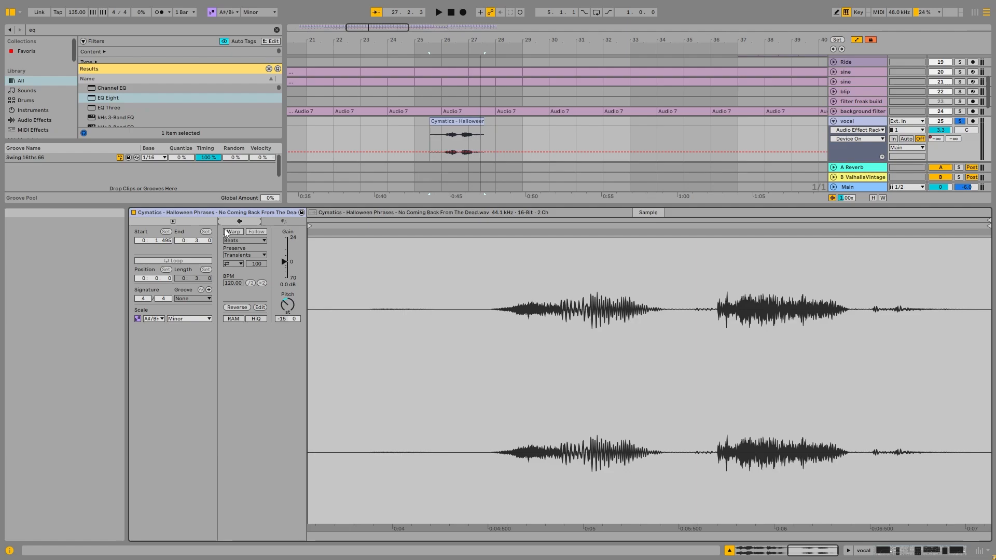
click(233, 232)
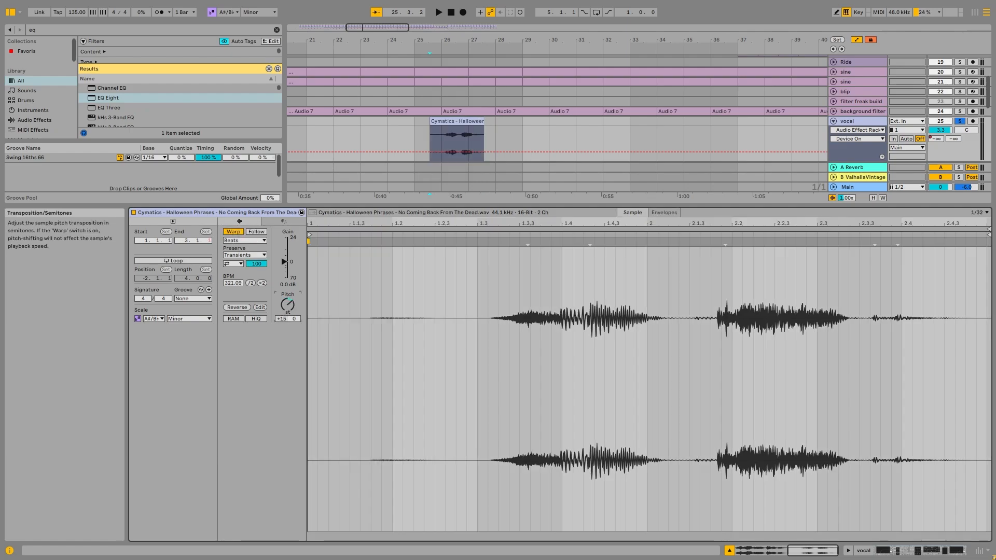
drag(287, 304, 288, 301)
key(space)
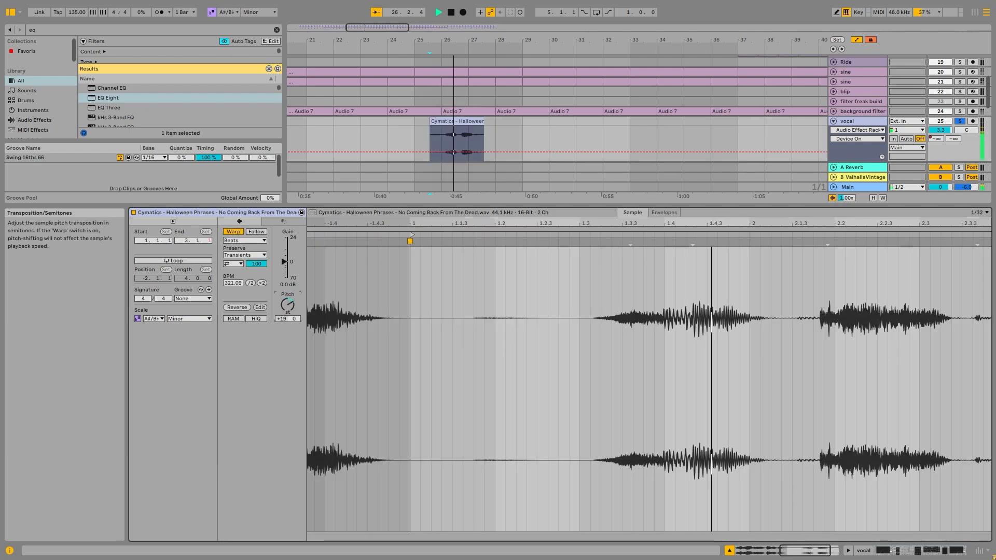
key(space)
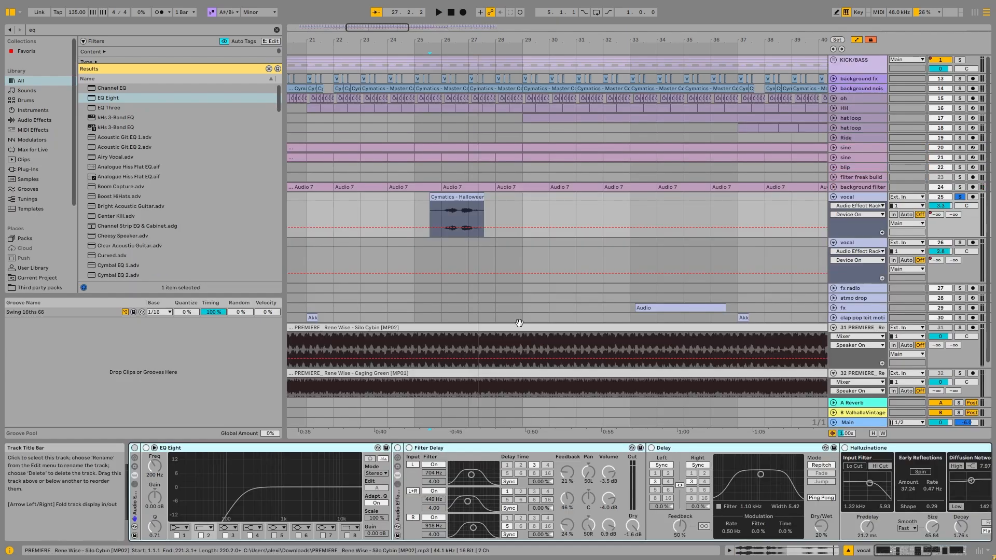
Return the bar 25 vocal clip's transposition to -15 semitones and switch from the clip view to the device chain
scroll(453, 339, down, 5)
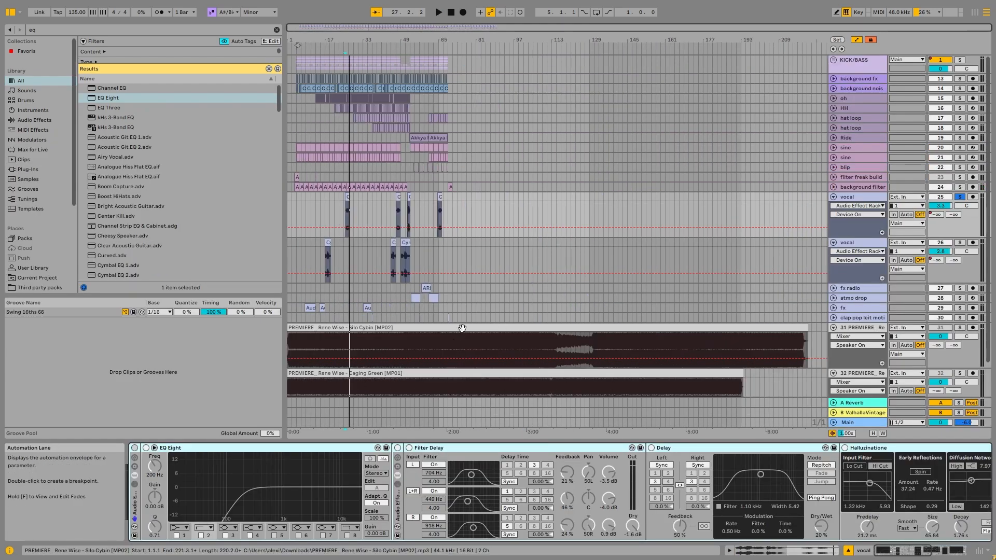
click(441, 212)
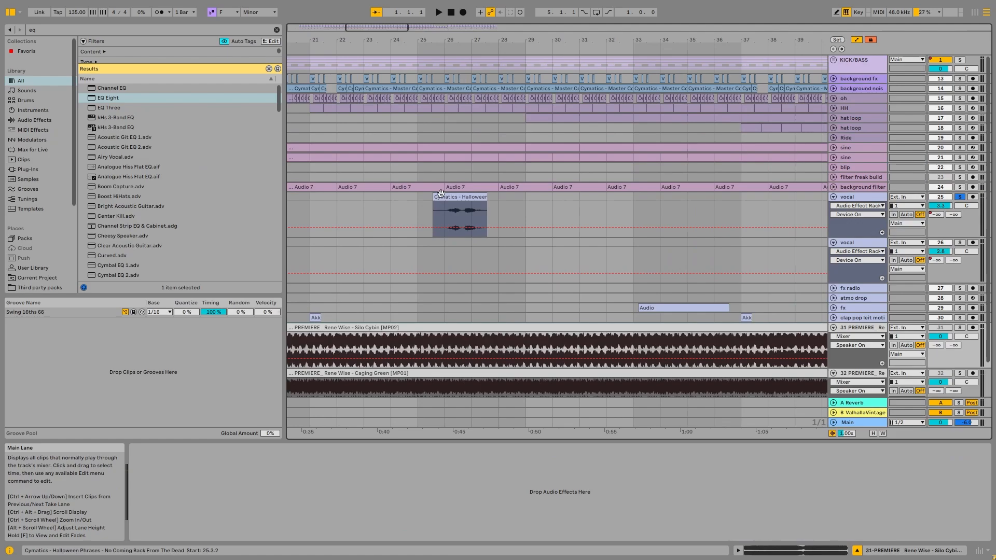
double_click(464, 196)
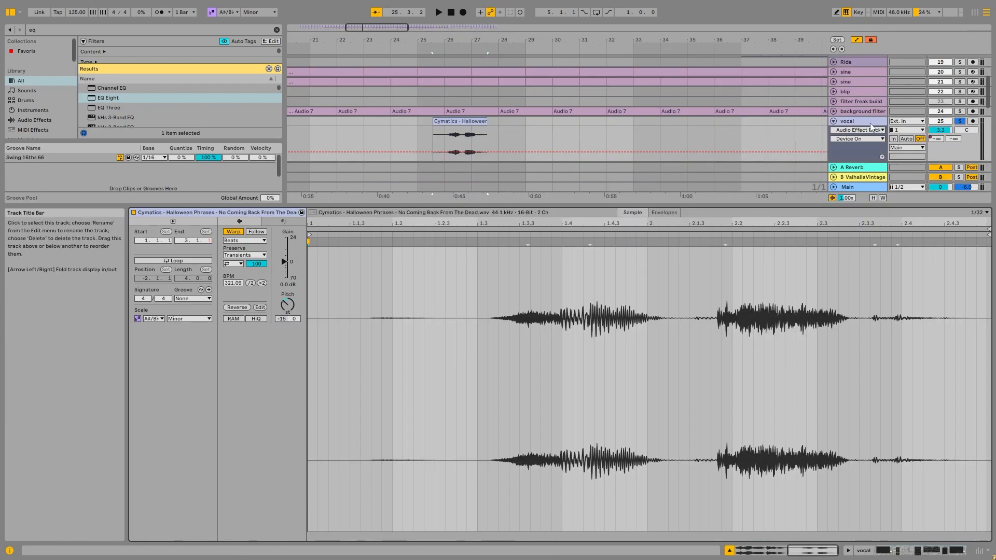
key(shift+Tab)
Play the first vocal track from bar 26 with its Audio Effect Rack active and look over the rack's devices
click(447, 233)
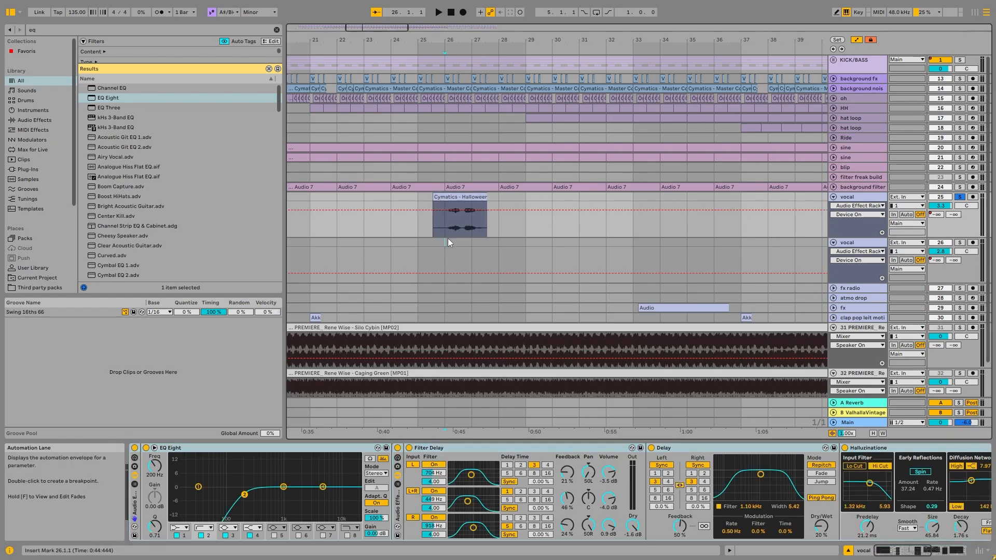
key(space)
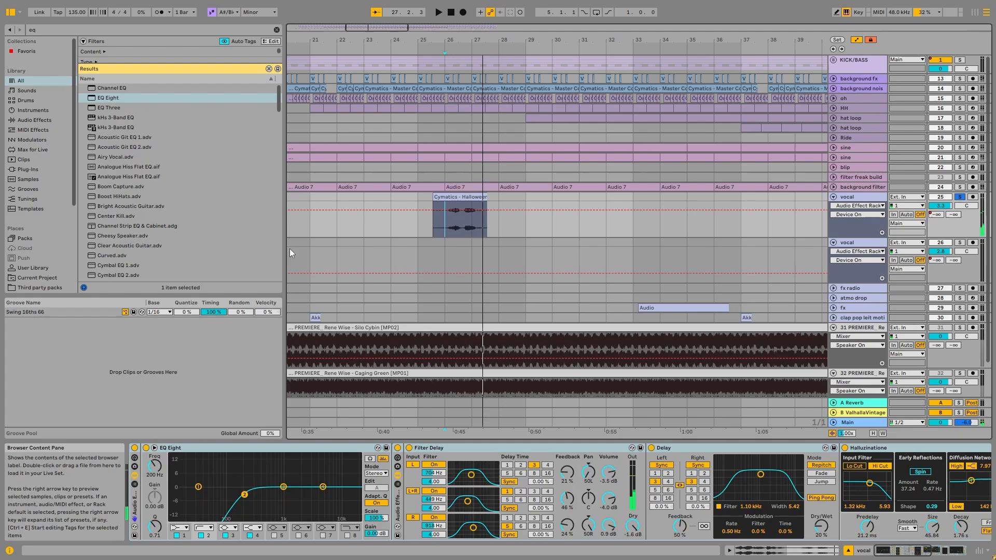
key(space)
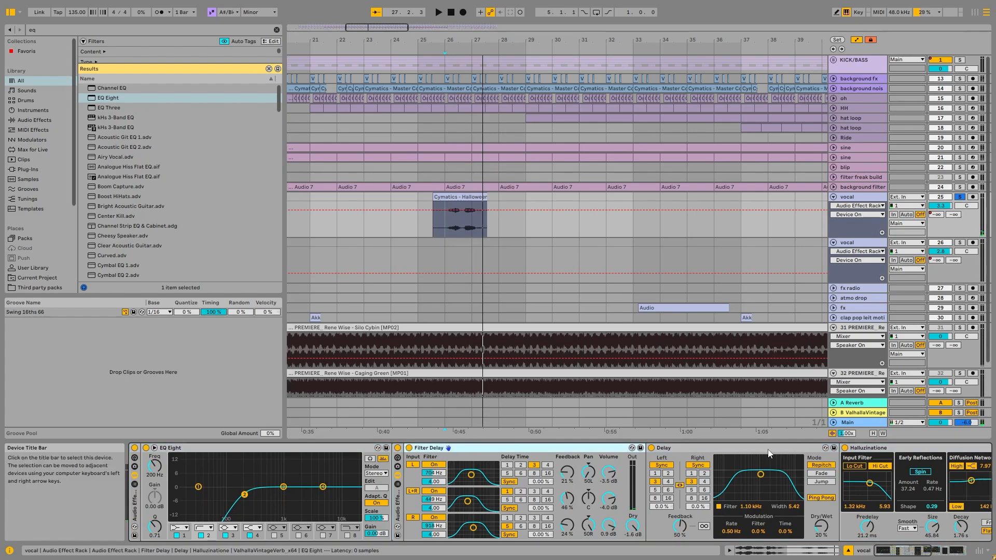
scroll(770, 454, down, 8)
Solo the second vocal track and bring its clips at bars 45 and 49 into close view
click(863, 176)
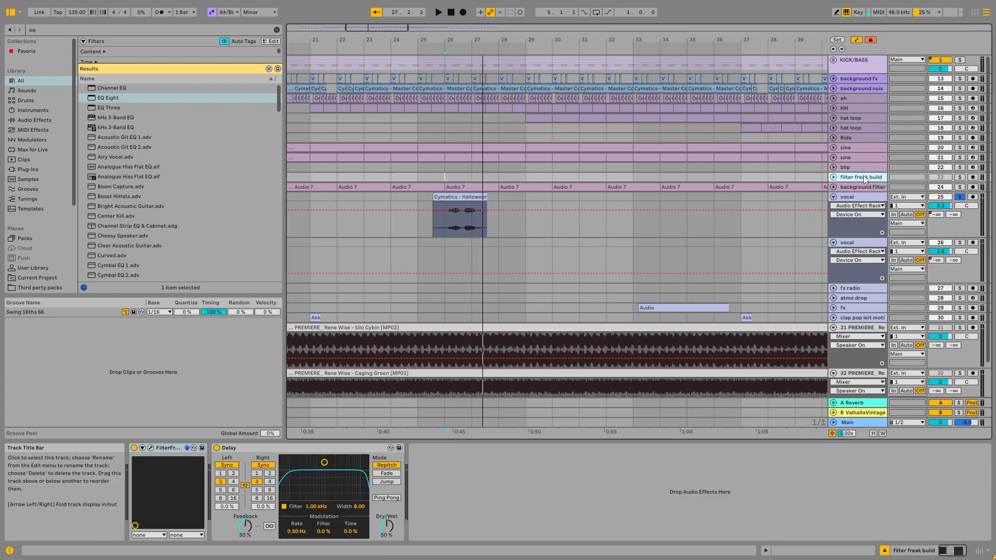
click(861, 187)
click(859, 243)
click(959, 243)
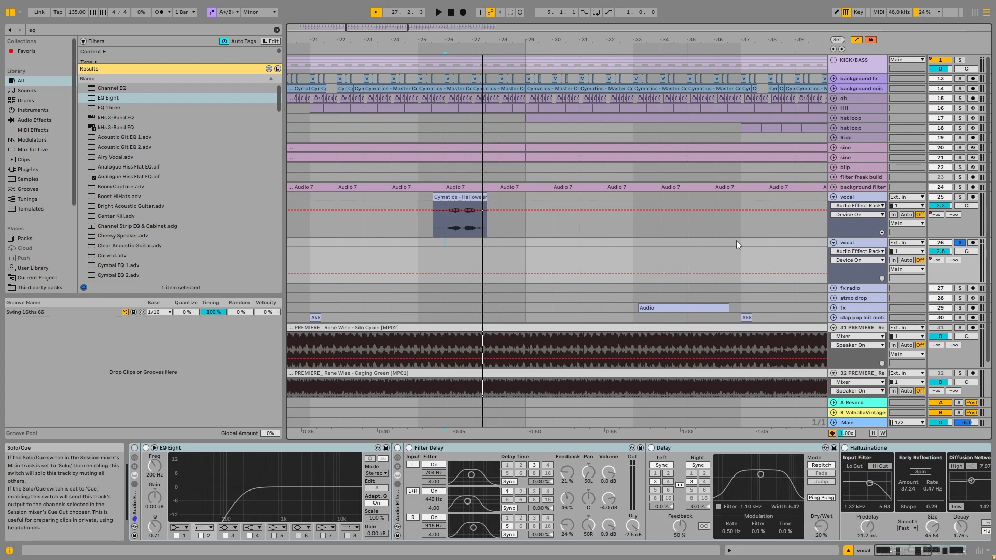
scroll(674, 245, down, 5)
click(529, 244)
scroll(528, 245, up, 5)
click(628, 257)
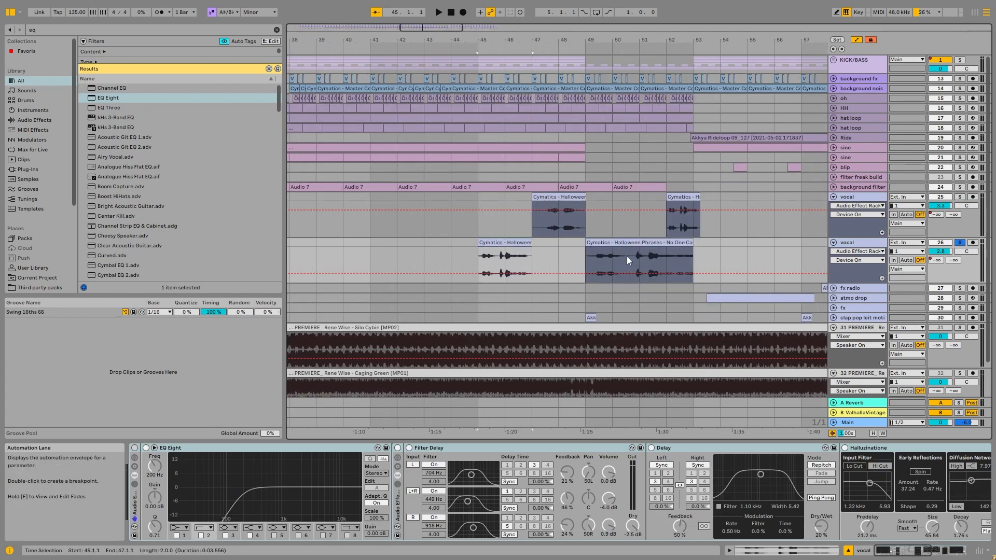
Open the vocal clips around bars 49 to 52 in the Sample Editor and examine their warp and pitch settings
double_click(504, 259)
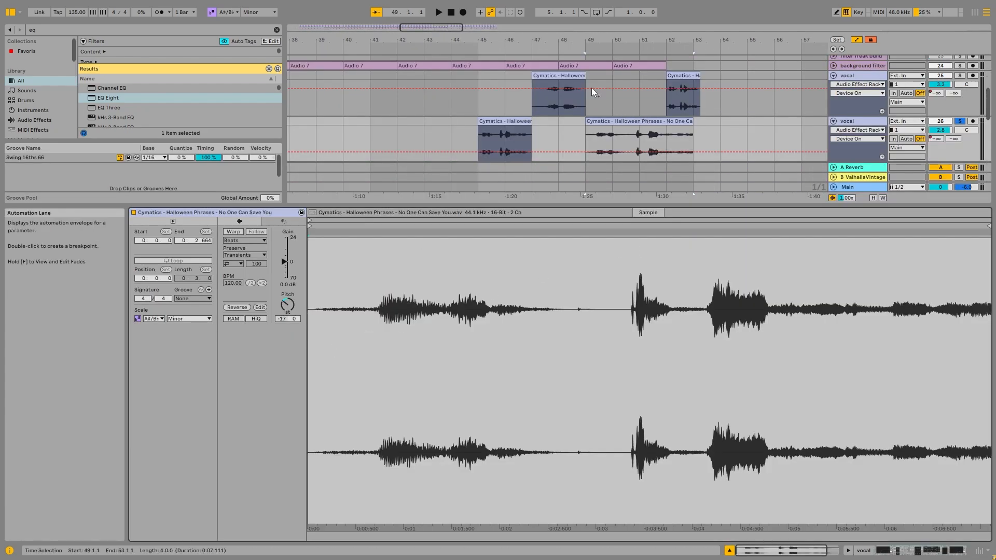
click(565, 76)
click(681, 75)
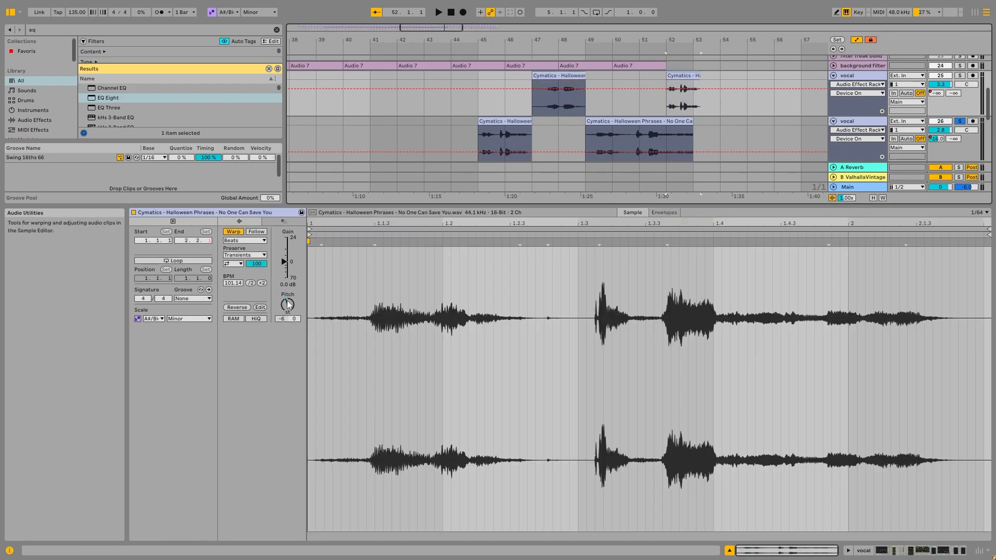
scroll(676, 94, up, 3)
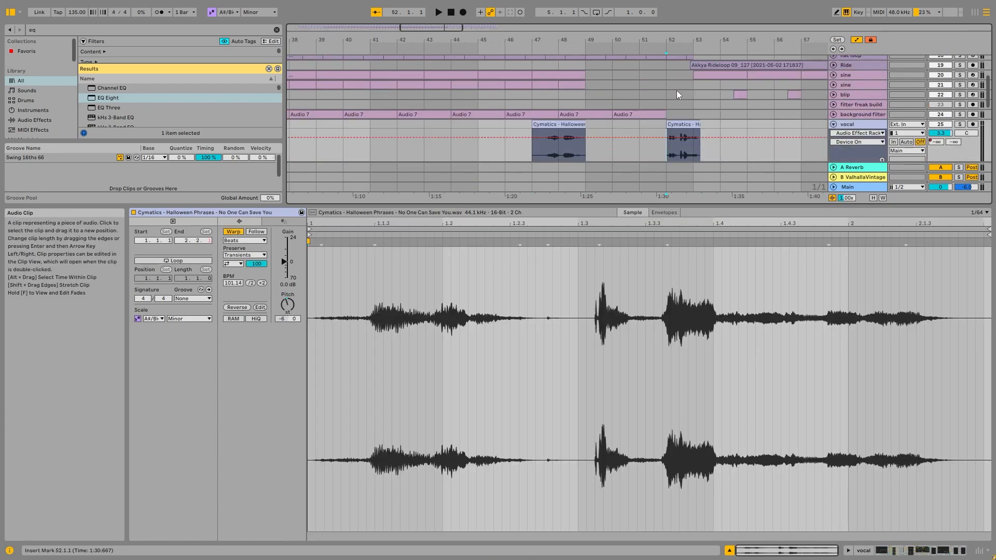
scroll(676, 90, down, 2)
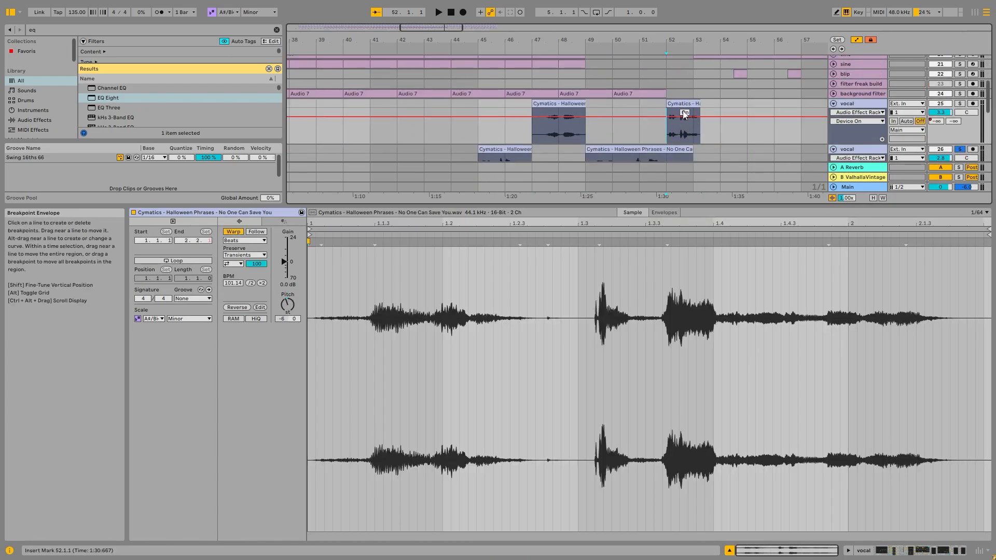
scroll(674, 110, up, 5)
scroll(690, 88, down, 7)
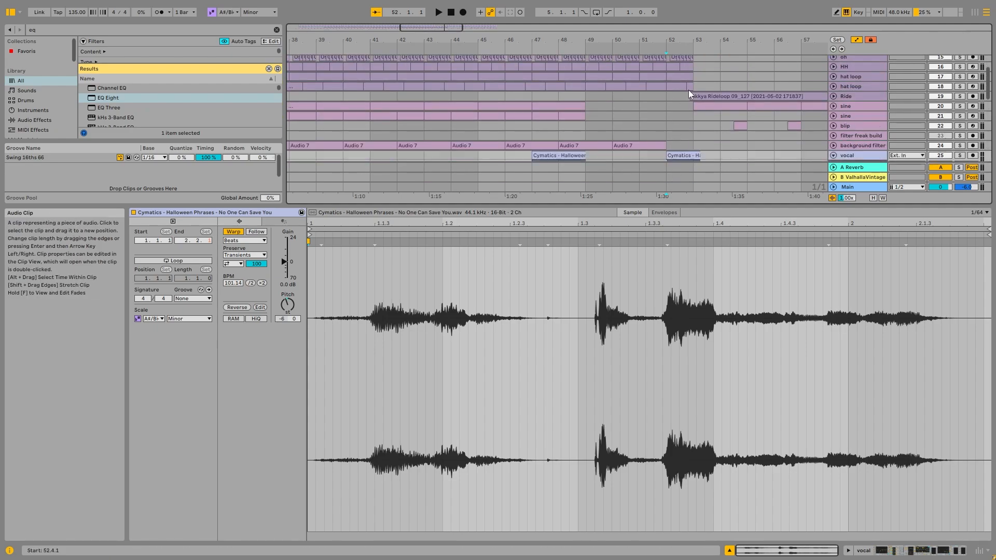
Select the second vocal track's clip at bar 17 and bring the track's device chain into view
scroll(554, 81, down, 8)
scroll(324, 97, up, 1)
scroll(310, 98, up, 6)
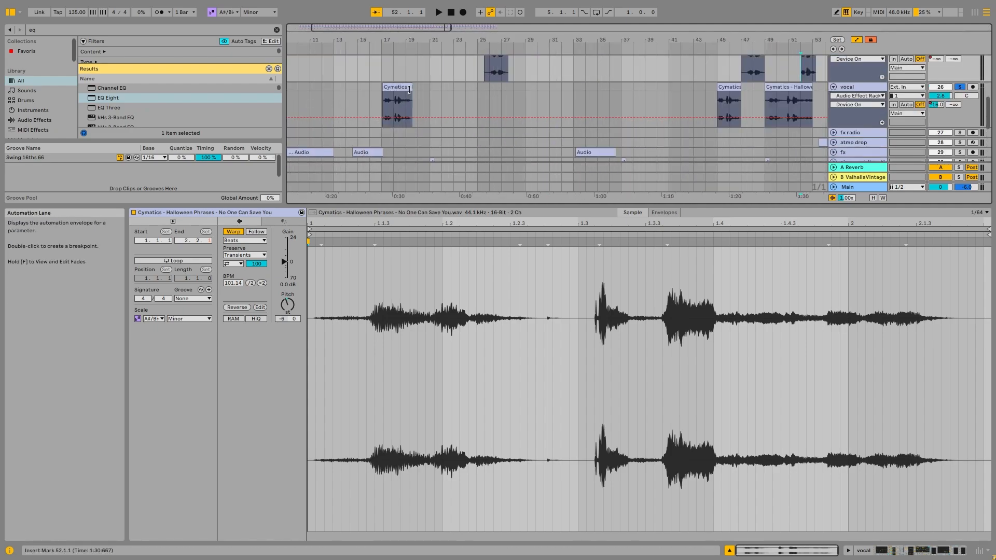
click(396, 87)
scroll(531, 86, down, 6)
click(857, 91)
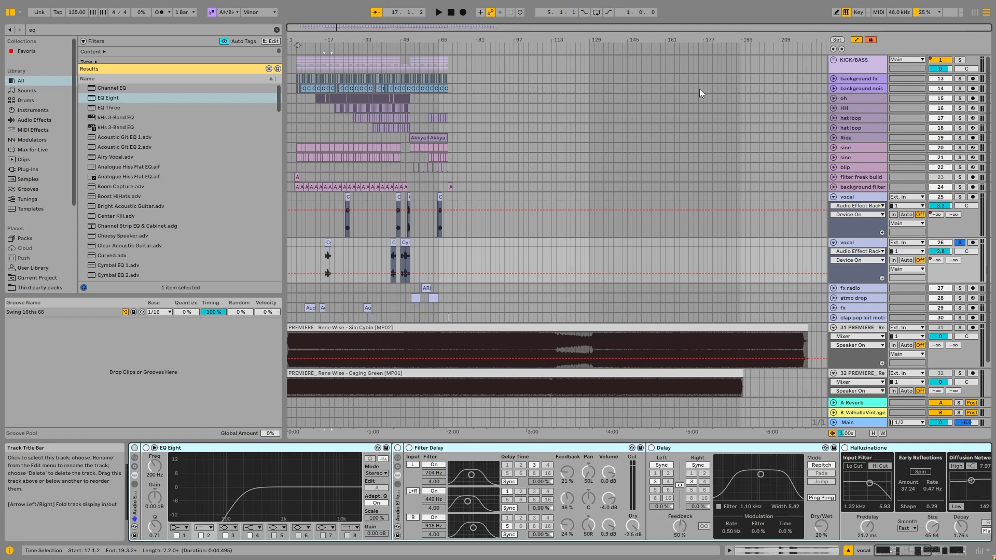
scroll(350, 249, up, 4)
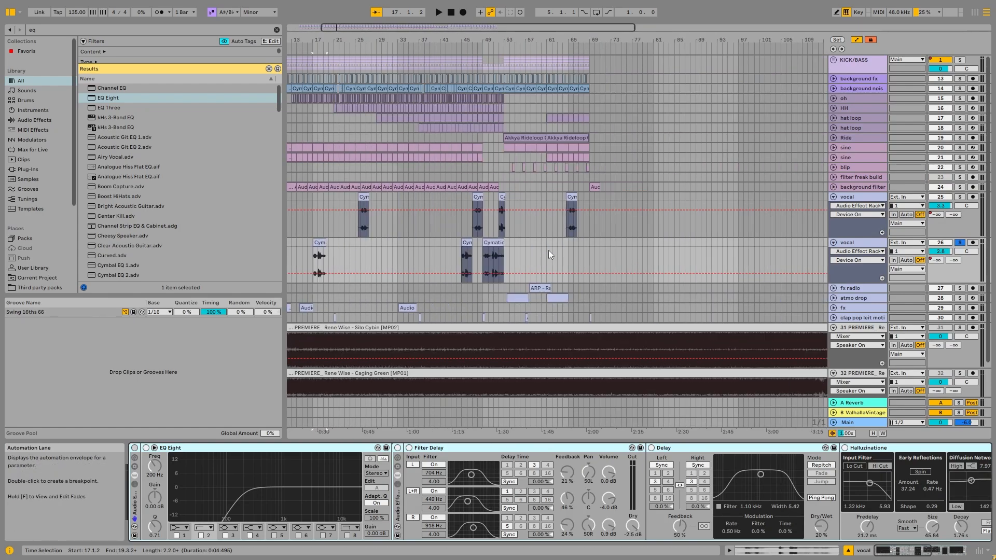
Switch on the second vocal track's Audio Effect Rack and paste two Kickstart 2 devices after its EQ Eight
click(867, 243)
click(135, 448)
drag(899, 549, 937, 551)
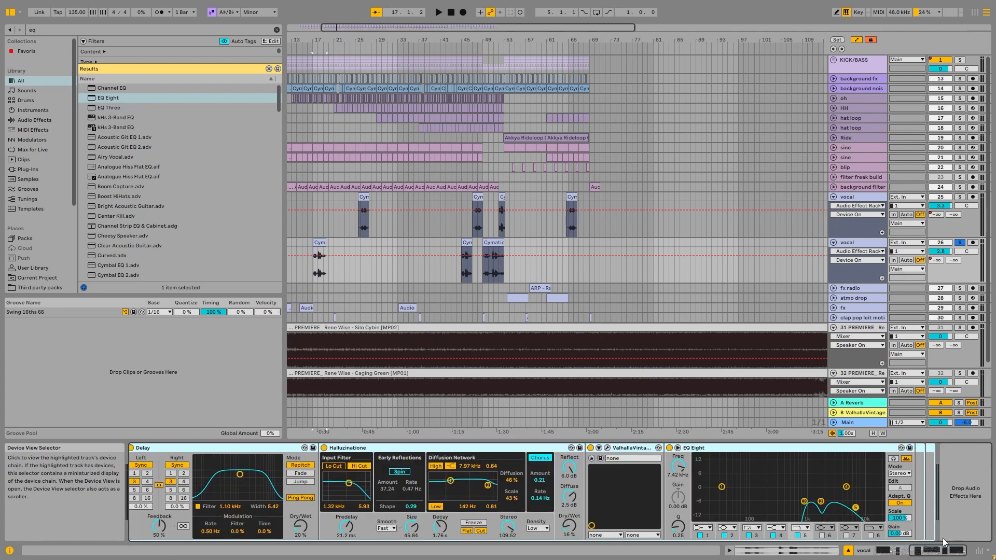
key(ctrl+v)
scroll(488, 240, up, 3)
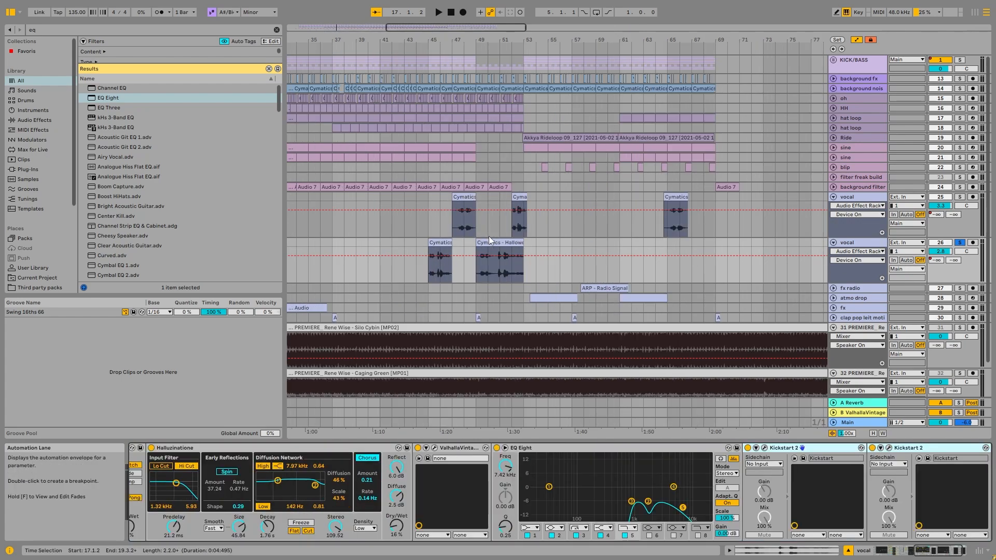
Group the first vocal track's two Kickstart 2 devices in a rack and automate its Device On to off from bar 49
click(485, 198)
click(854, 198)
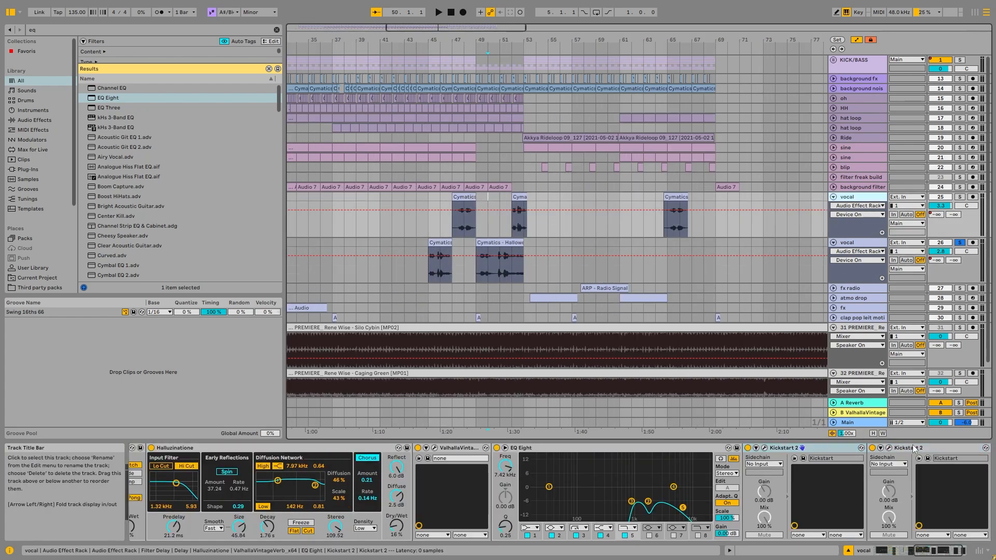
click(802, 447)
right_click(749, 450)
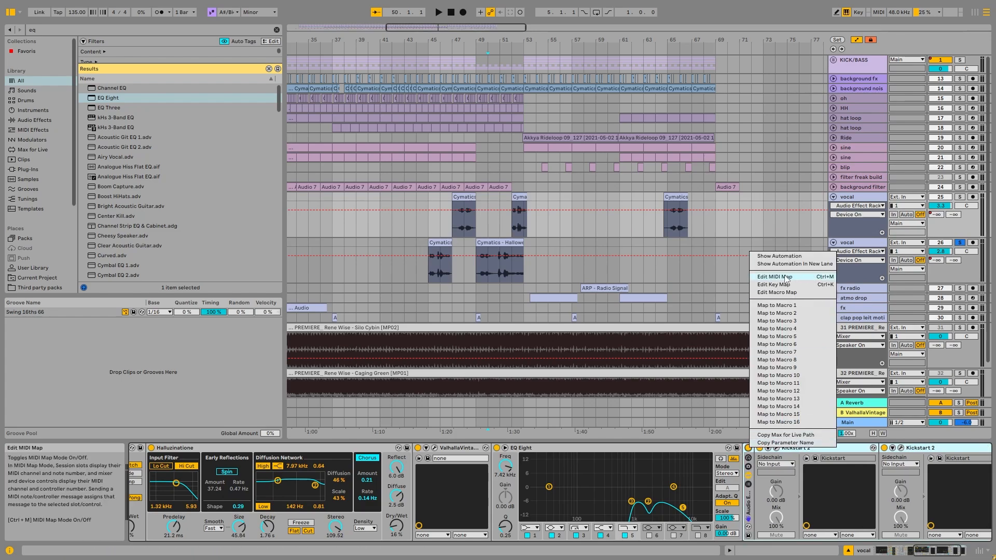
click(779, 256)
click(525, 210)
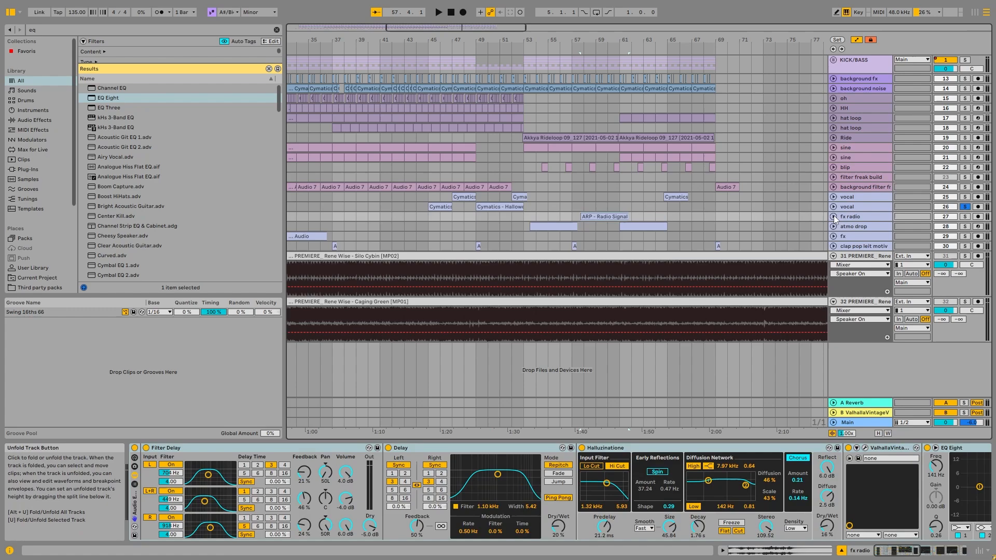
Move the atmo drop track above the fx radio track
scroll(567, 229, down, 5)
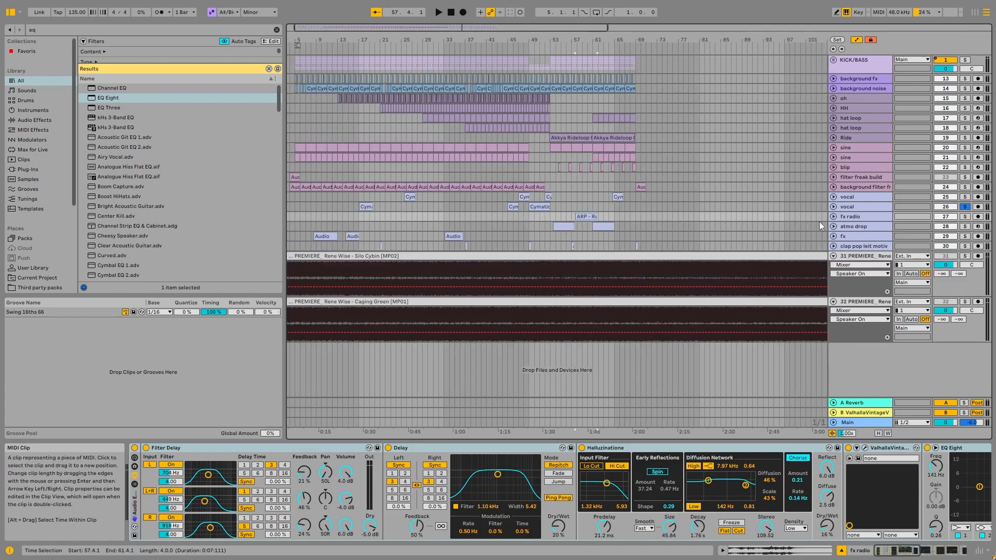
click(853, 226)
drag(866, 214, 866, 214)
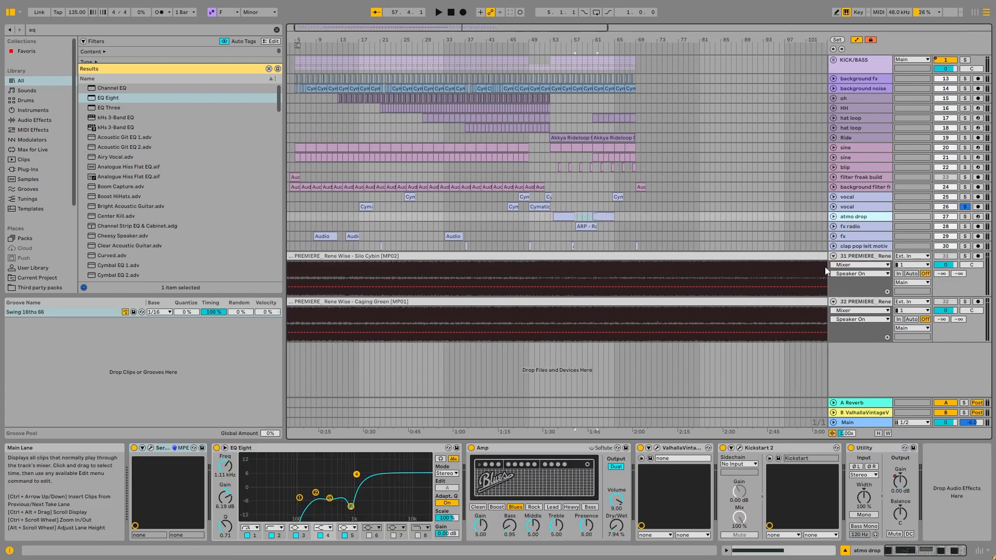
Unfold the atmo drop track, solo it instead of the second vocal track and play its clip at bar 53
click(575, 307)
key(w)
click(524, 313)
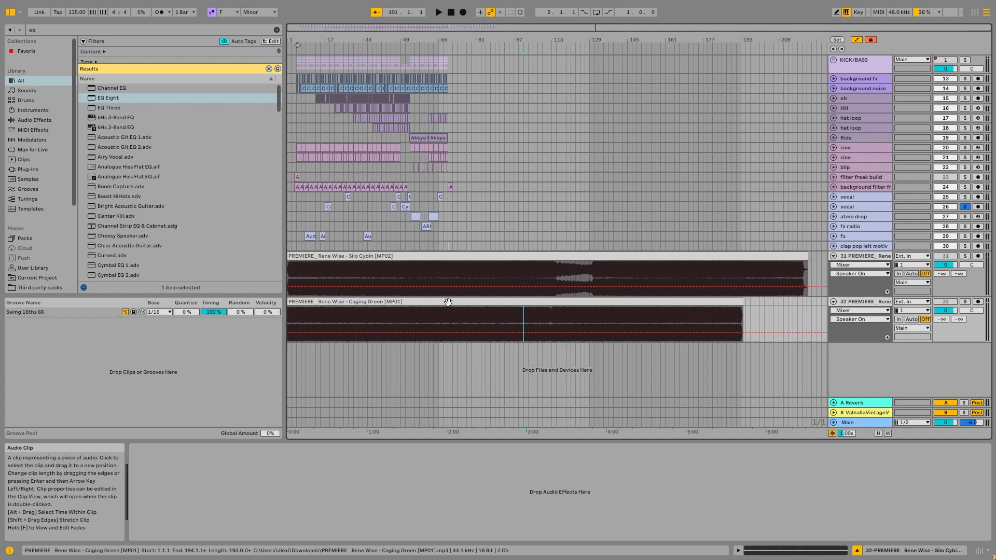
scroll(397, 204, up, 5)
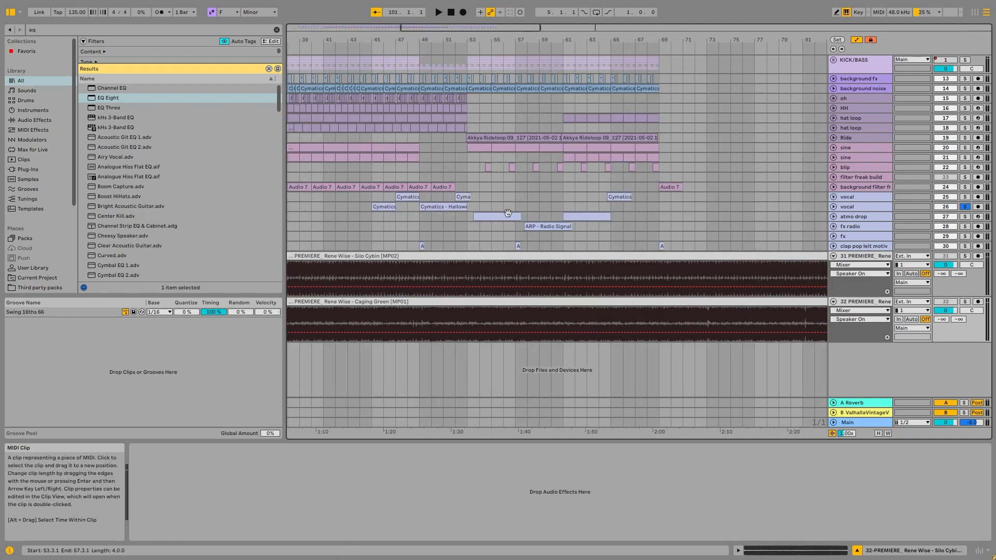
click(493, 216)
click(834, 217)
click(960, 207)
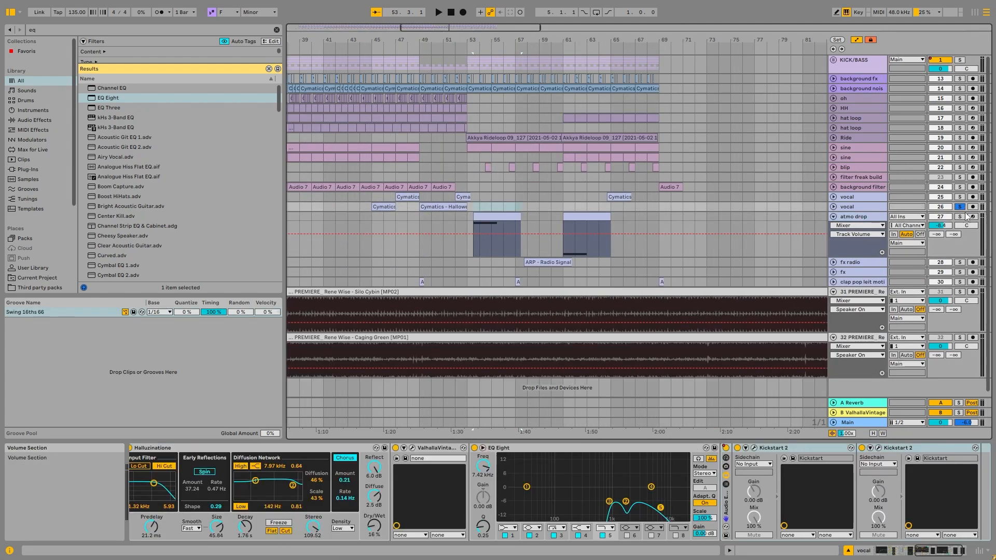
click(960, 216)
click(513, 216)
key(space)
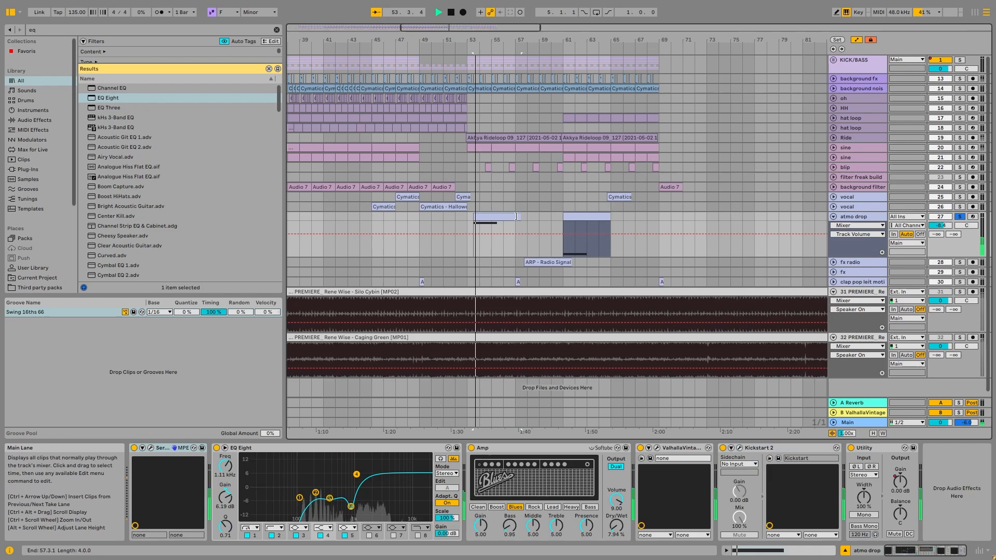
Examine the note in the atmo drop clip at bar 53, and open the track's Serum instrument
double_click(483, 214)
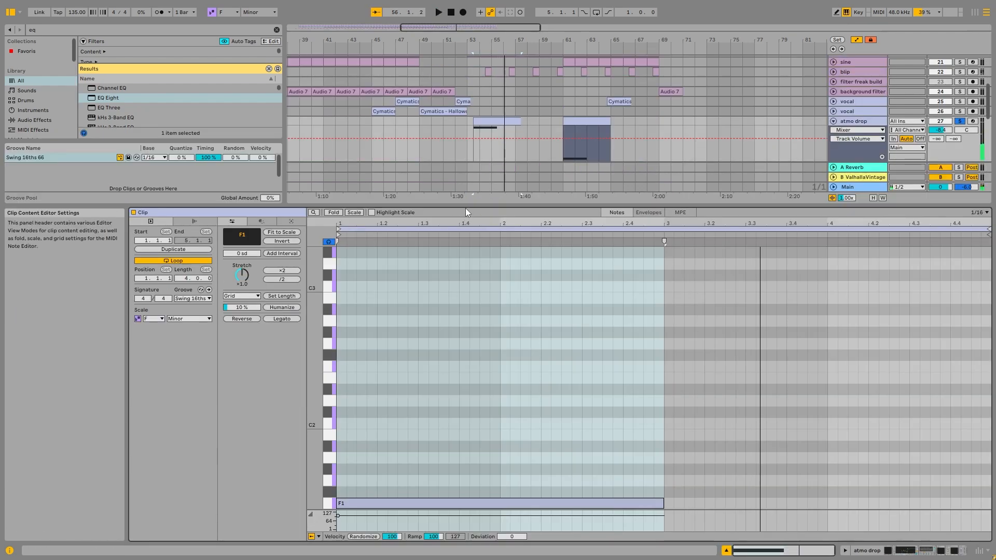
click(440, 513)
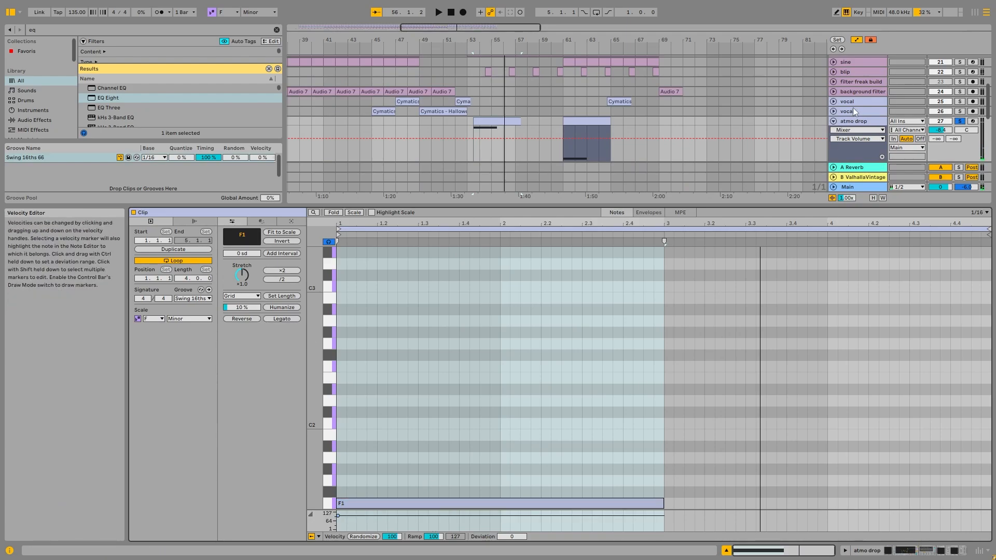
double_click(858, 122)
click(203, 449)
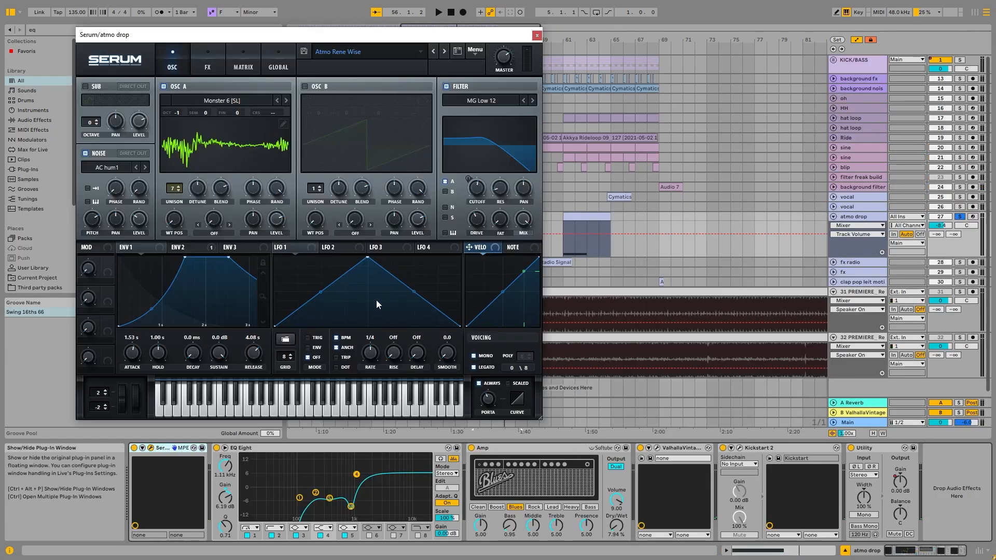
drag(412, 36, 580, 44)
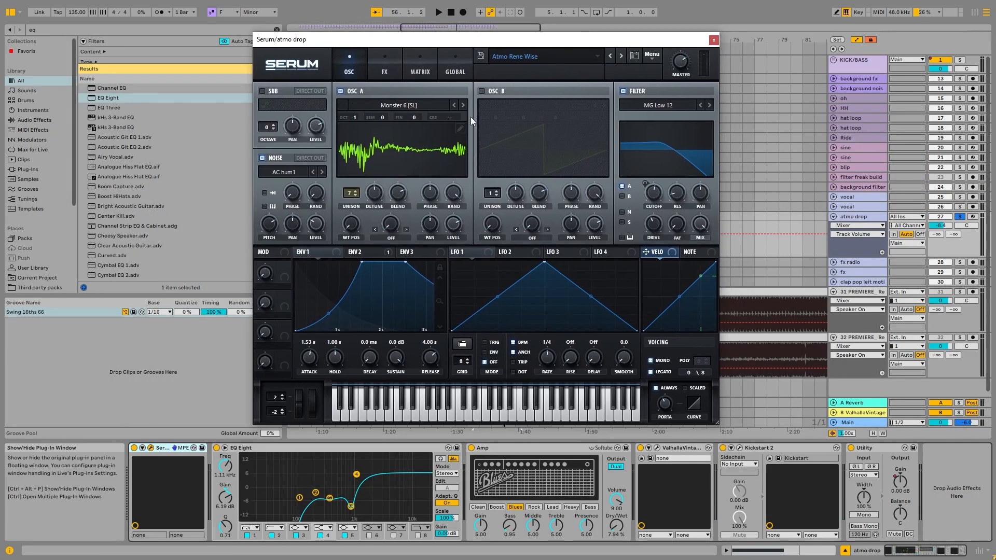
Look through the Spectral wavetables for Serum's oscillator A, keeping Monster 6 [SL], and reposition the Serum window
click(422, 107)
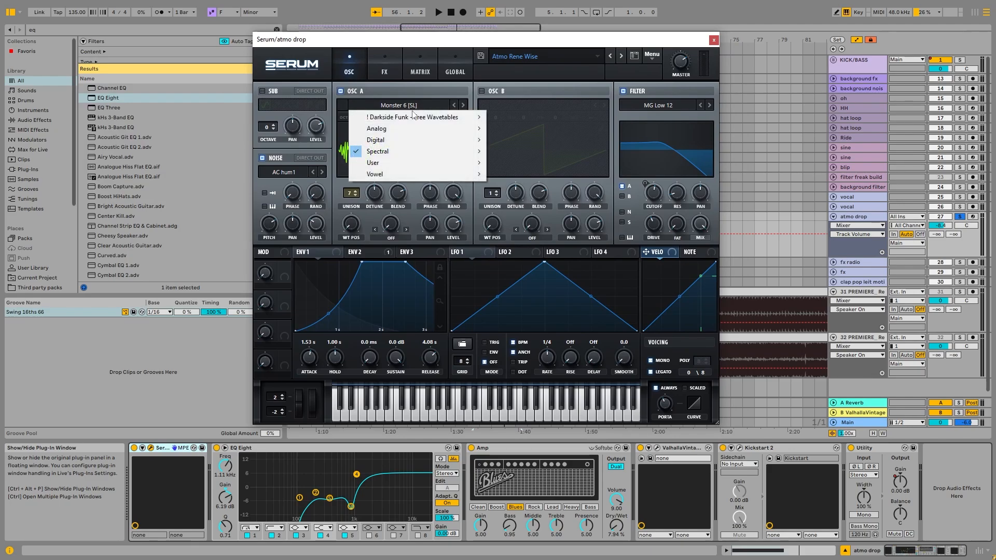
mouse_move(414, 151)
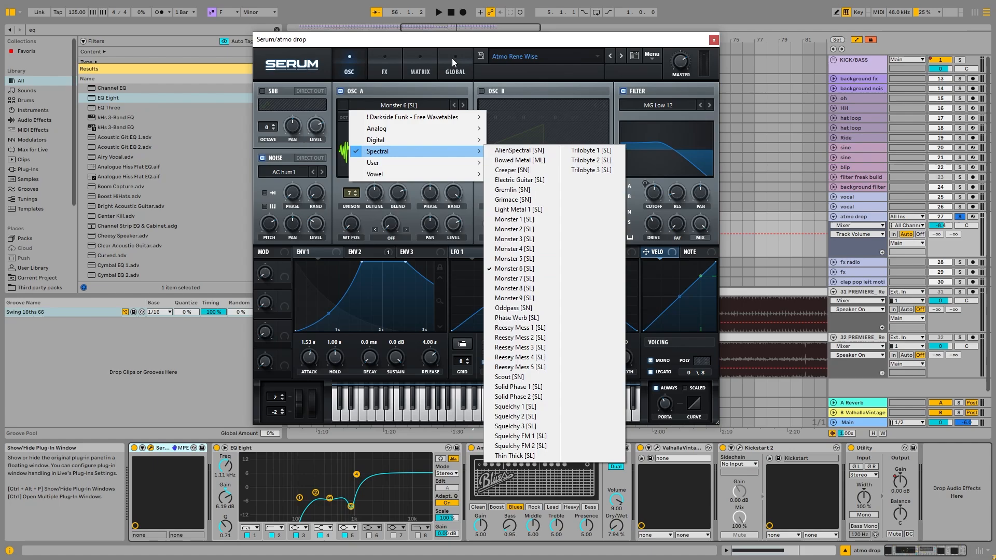
click(461, 41)
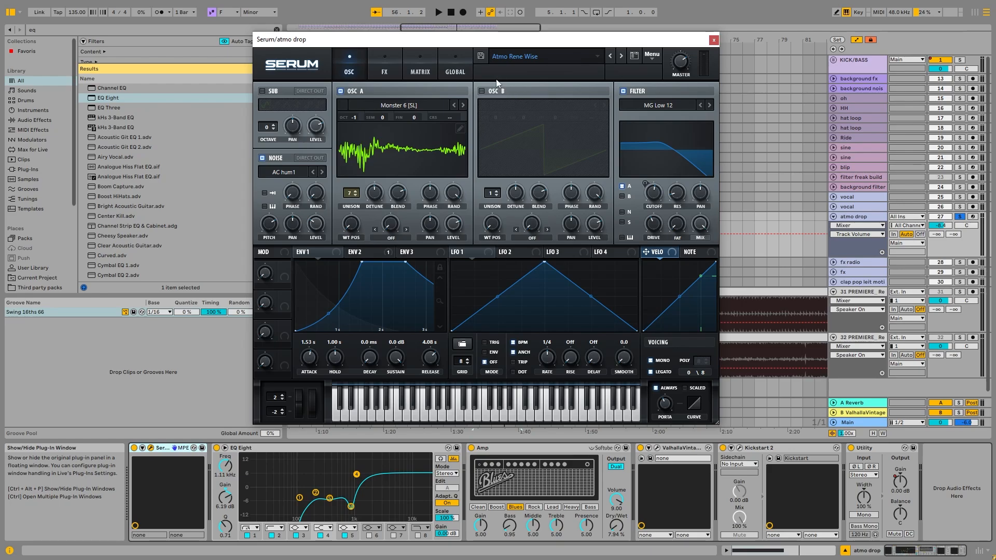
drag(540, 42, 530, 67)
scroll(313, 211, down, 3)
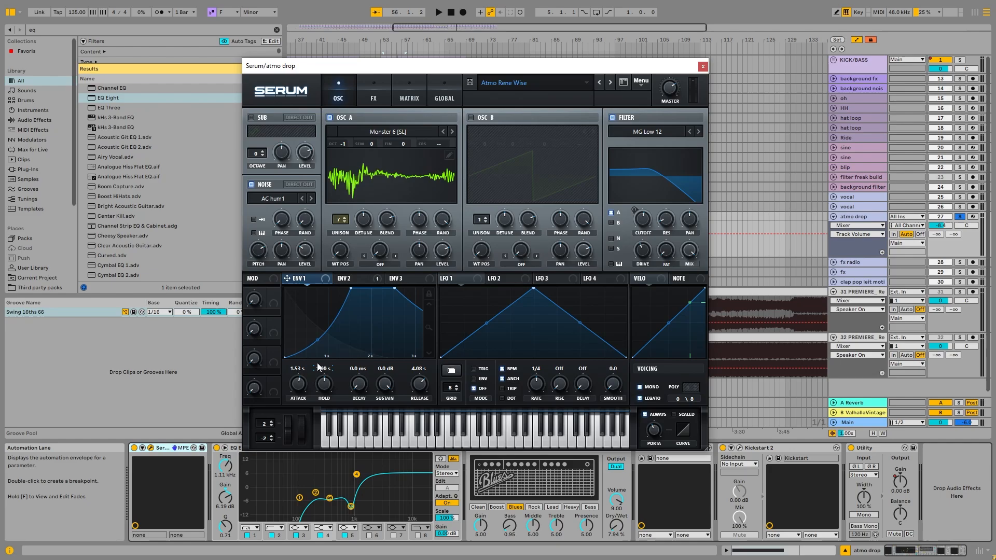
Play the atmo drop sound while examining Serum's envelope 1 and the envelope 2 modulation of the filter cutoff
key(space)
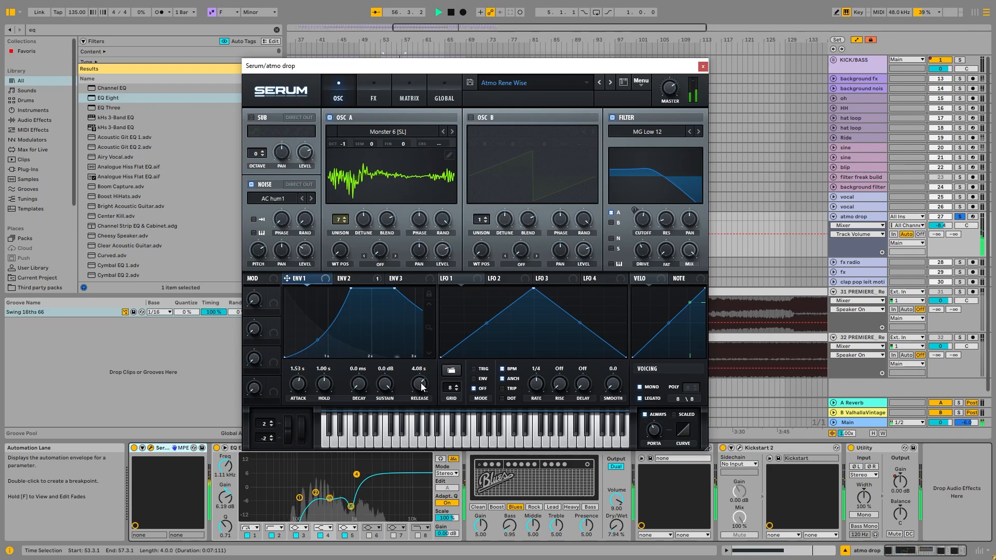
key(space)
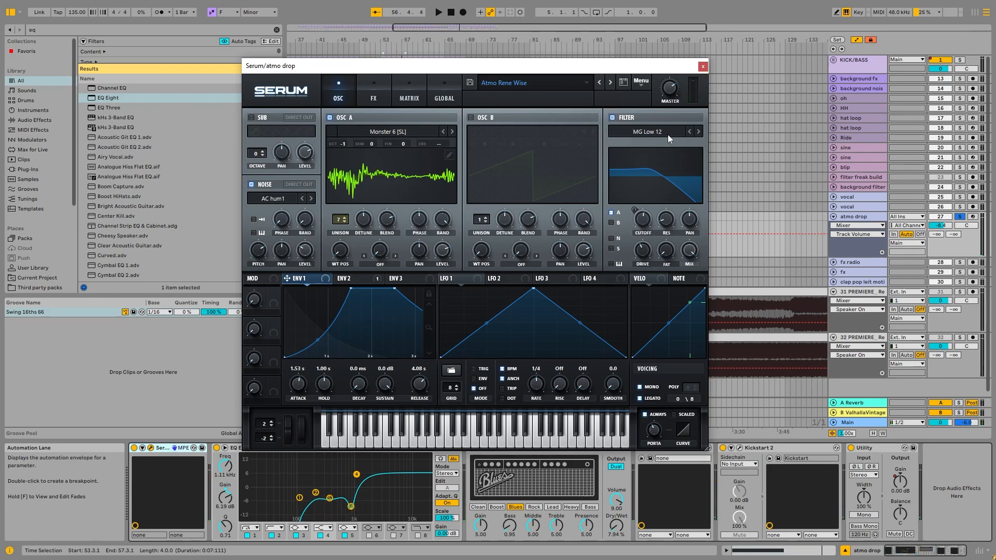
click(349, 278)
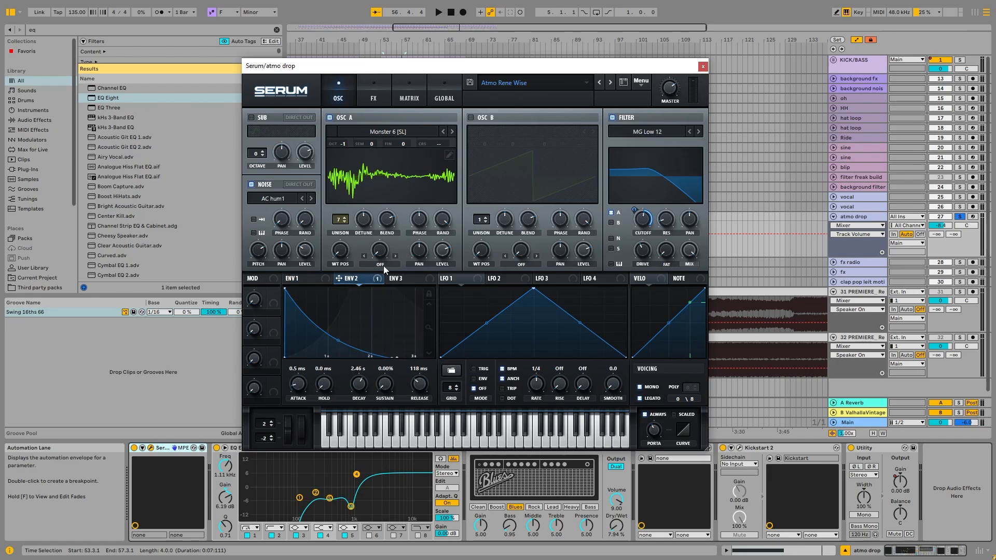
key(space)
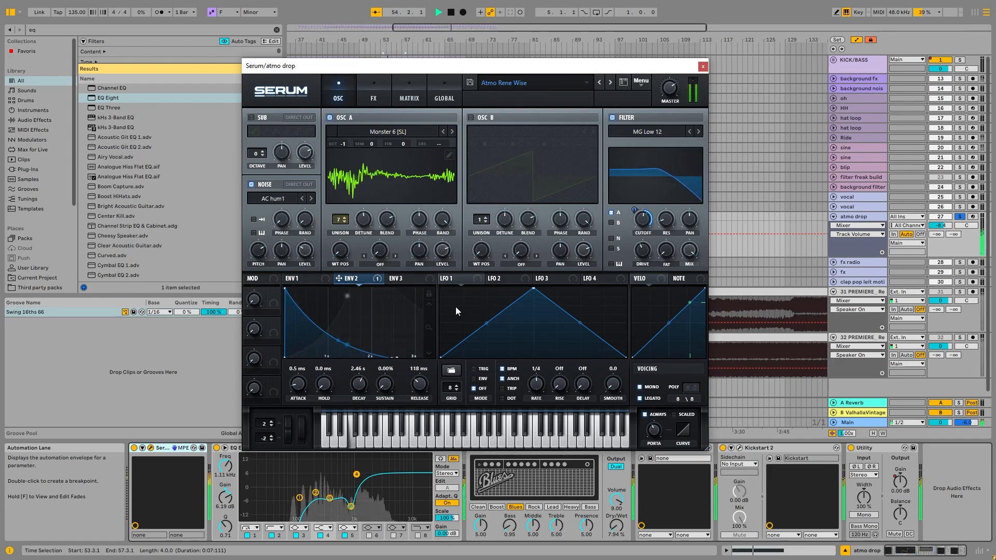
key(space)
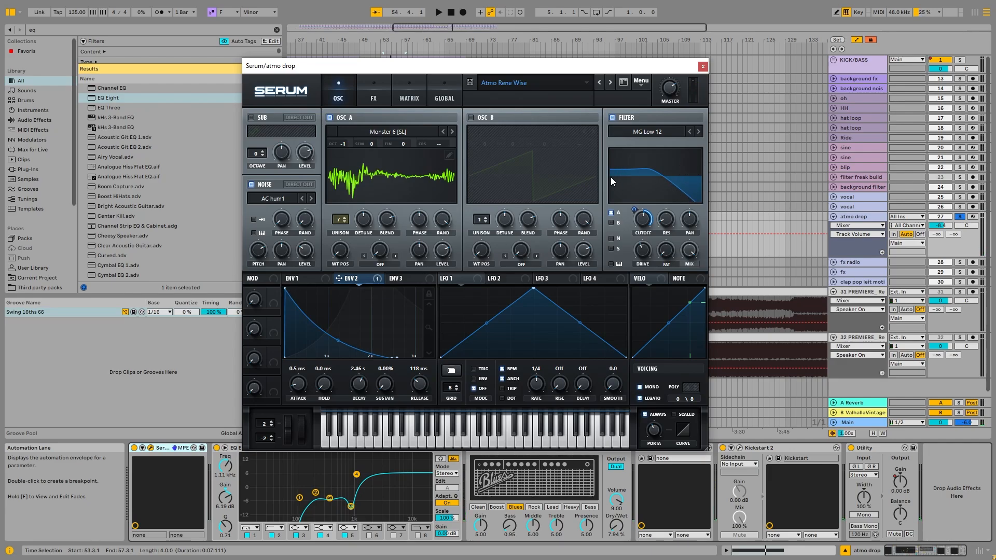
Examine Serum's effects from Hyper to Filter, switching Distortion off and back on, and close the plug-in window
click(381, 99)
click(332, 89)
click(364, 89)
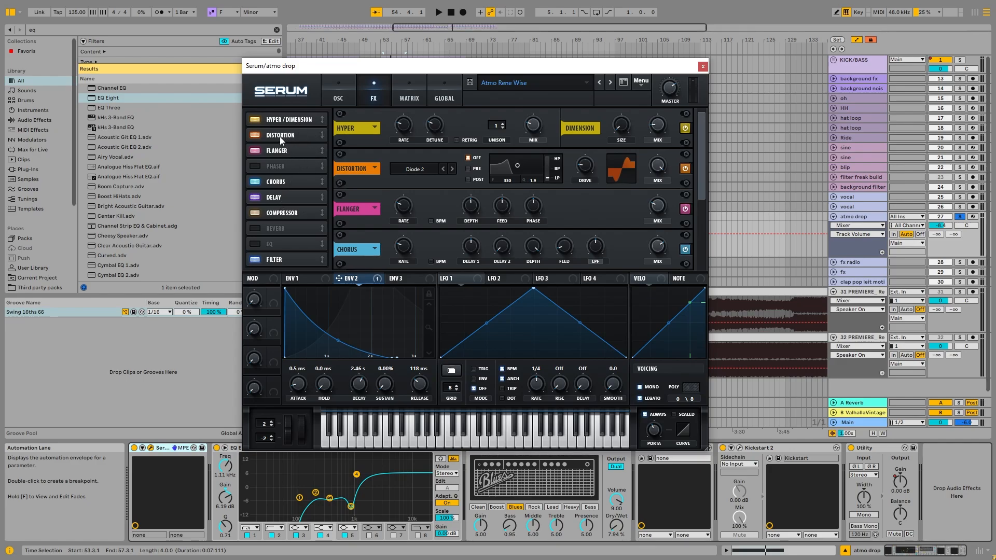
click(256, 135)
click(256, 135)
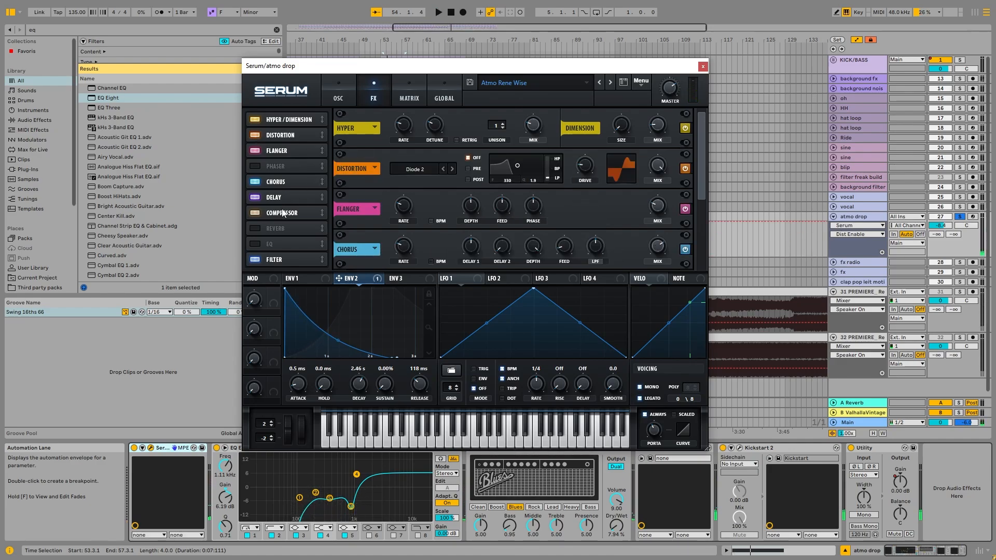
scroll(387, 194, down, 3)
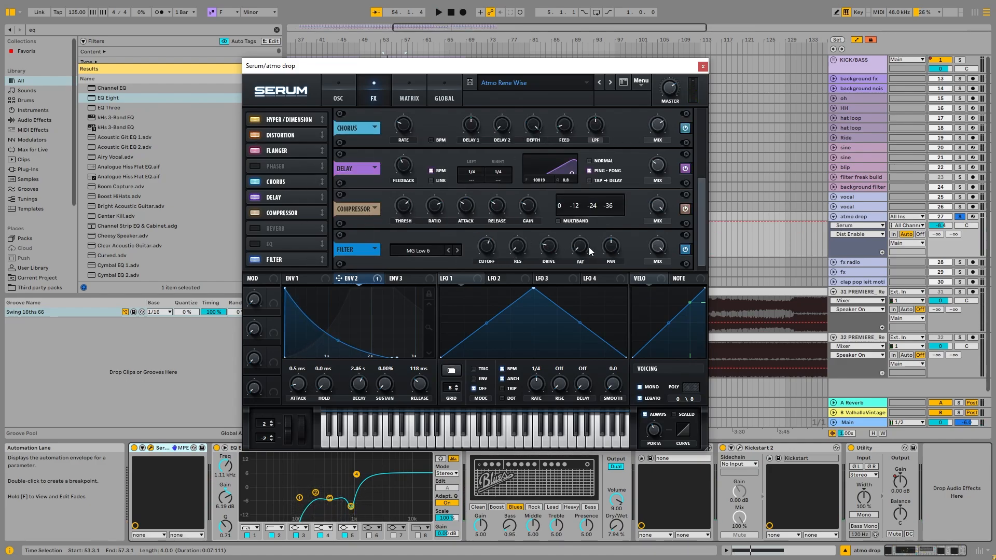
click(703, 67)
Examine the atmo drop track's Amp and ValhallaVintageVerb settings, and briefly reopen the Serum window
click(483, 448)
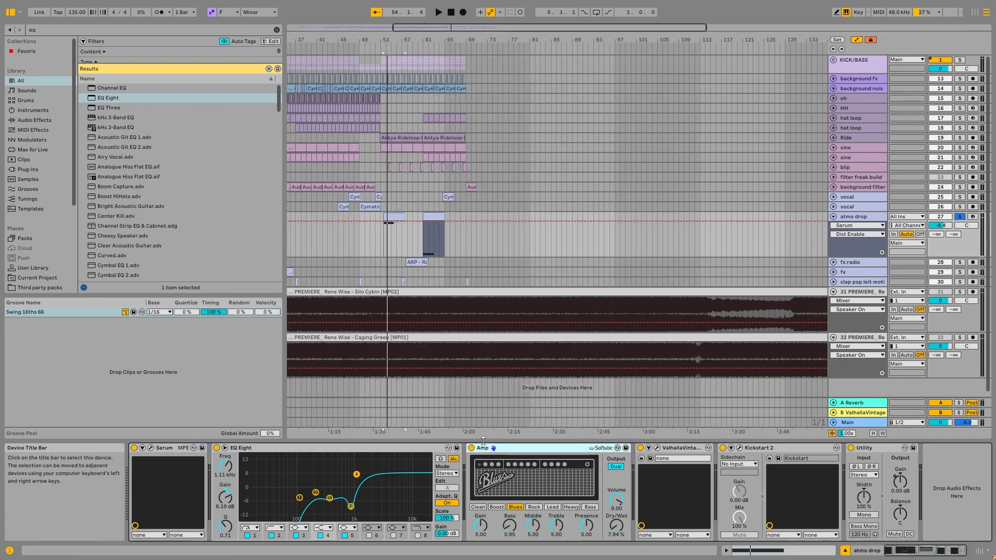
click(656, 448)
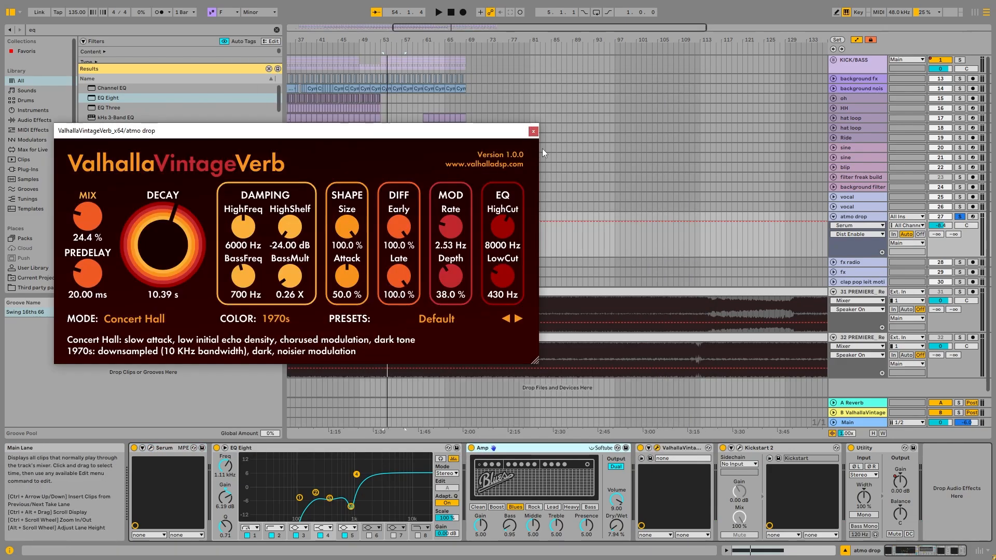
click(532, 132)
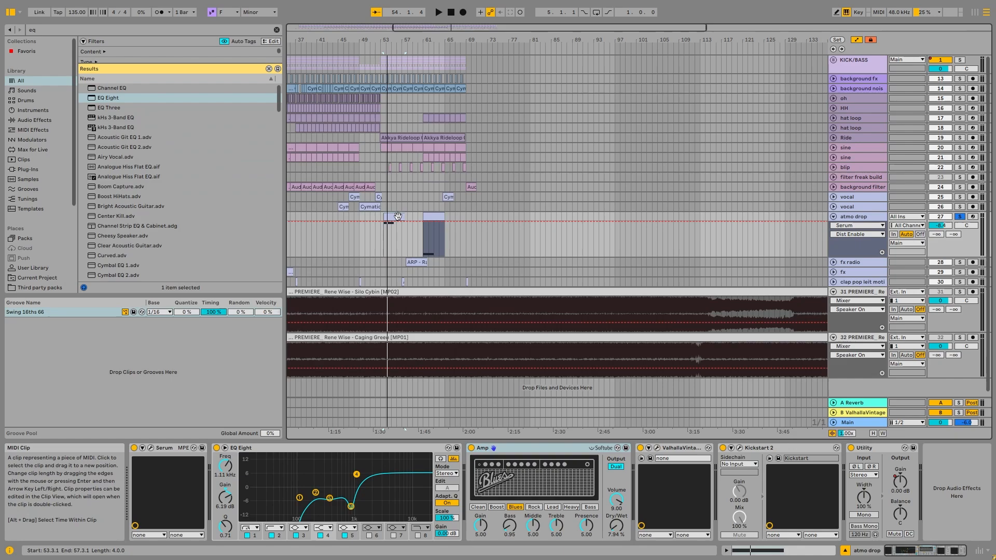
scroll(403, 218, up, 3)
click(150, 448)
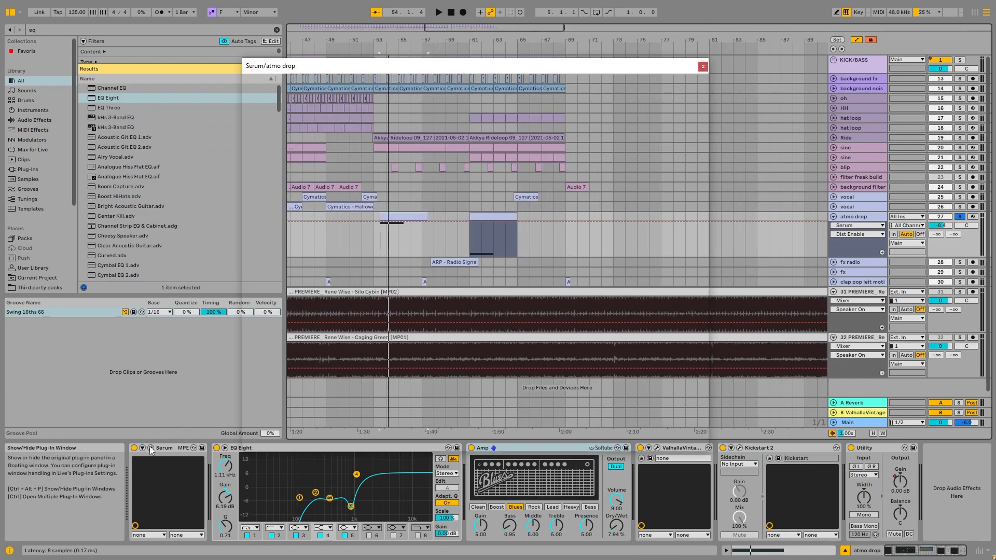
click(702, 66)
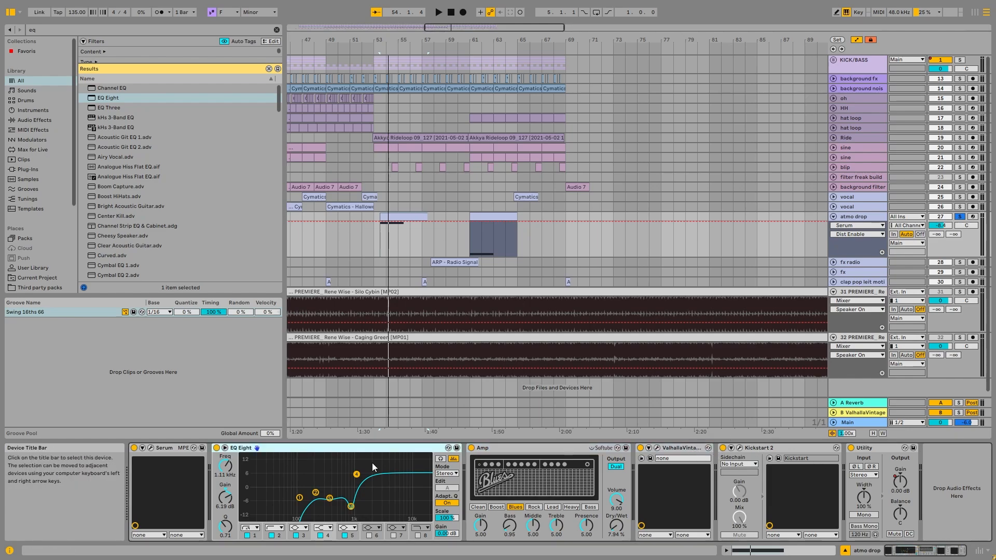
Examine the atmo drop track's EQ Eight curve during playback, selecting its 880 Hz band and briefly enlarging the display
click(351, 507)
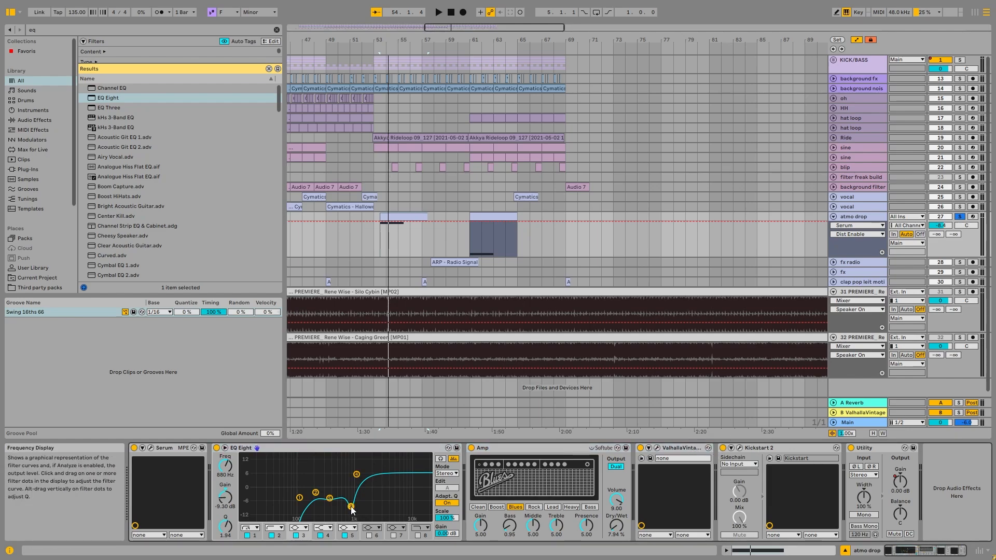
click(441, 458)
double_click(574, 330)
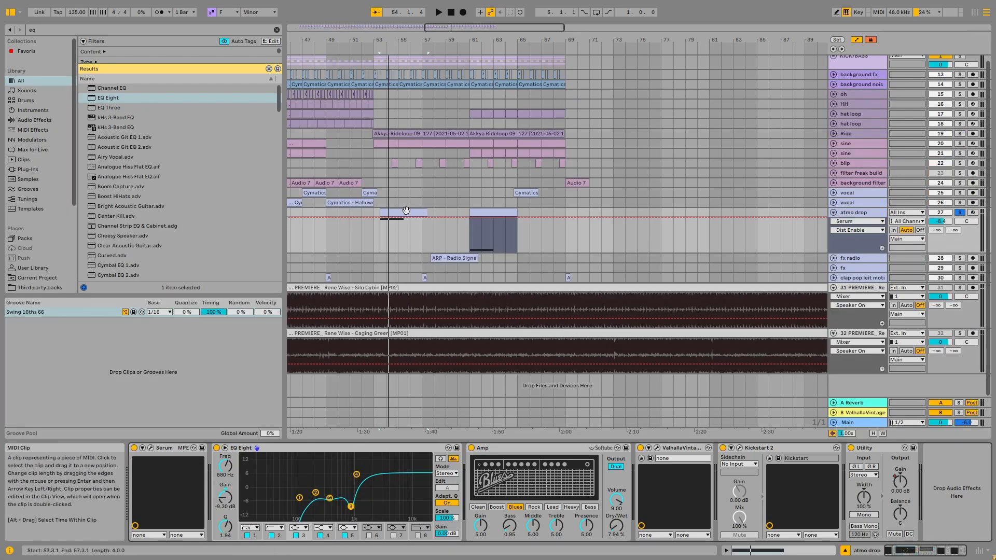
key(space)
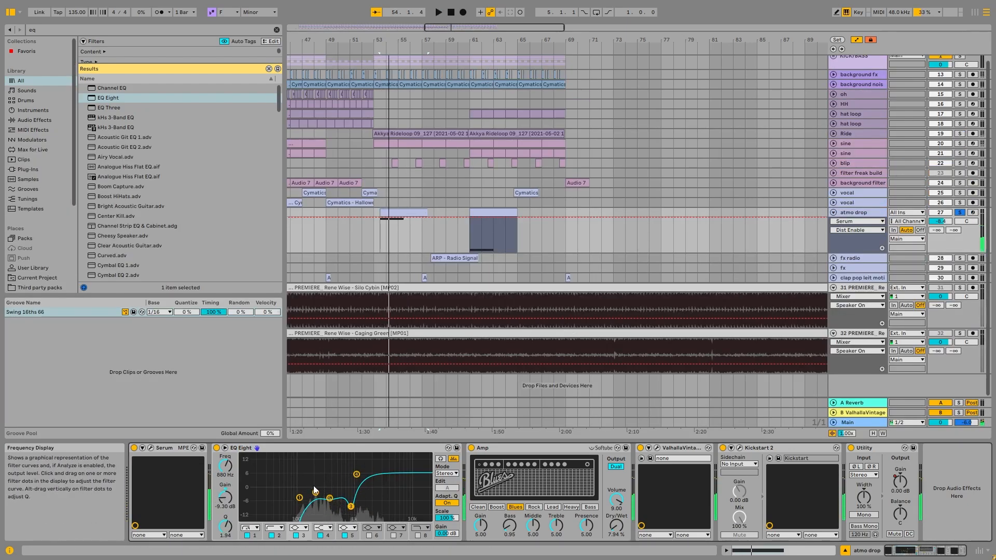
double_click(336, 480)
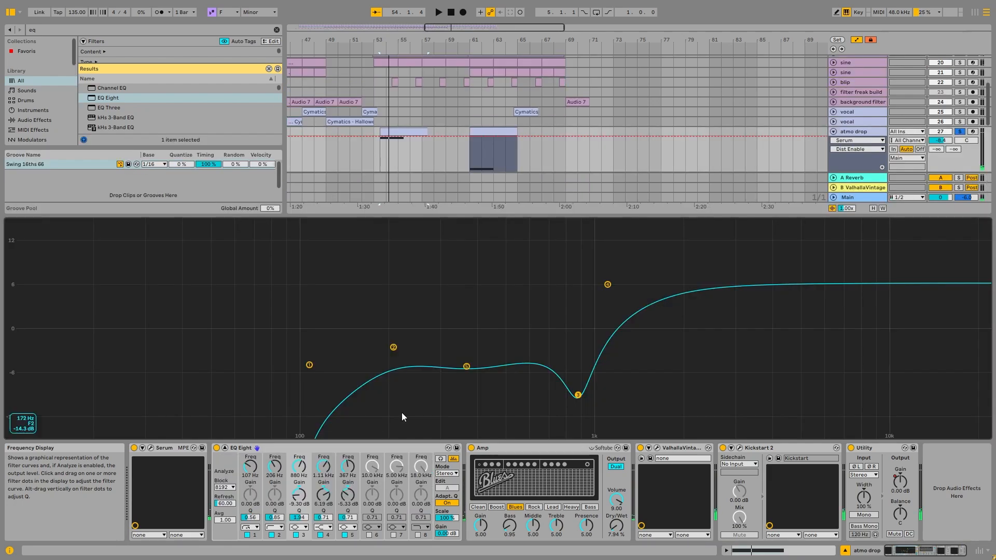
double_click(414, 294)
Inspect the notes of both atmo drop MIDI clips, play the second one, and return to the track's devices
double_click(403, 212)
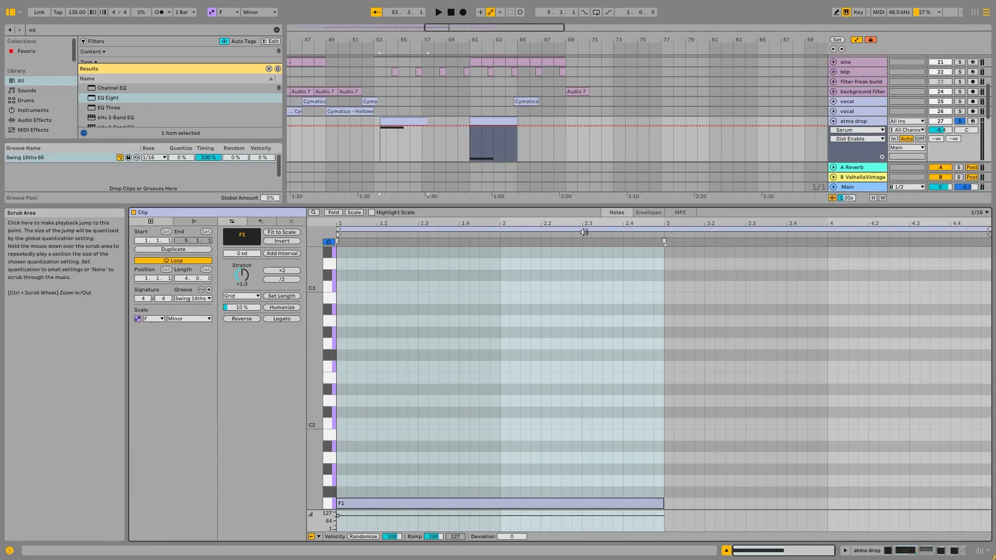
click(501, 121)
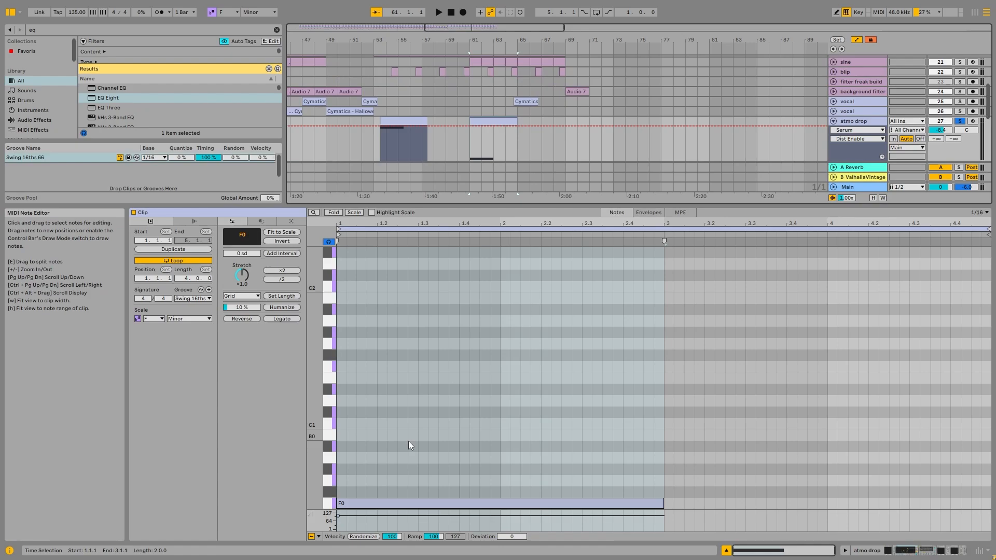
drag(457, 459, 439, 516)
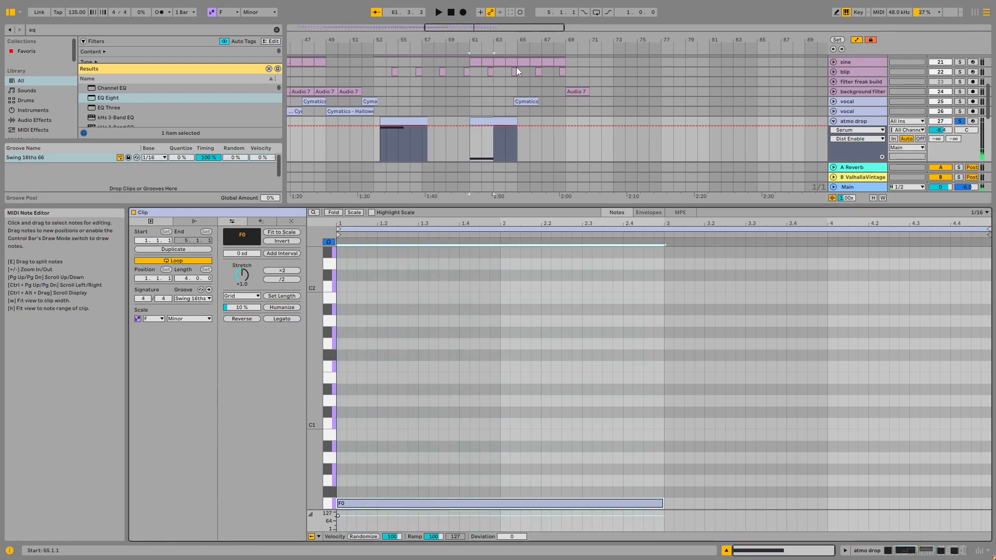
click(501, 120)
key(space)
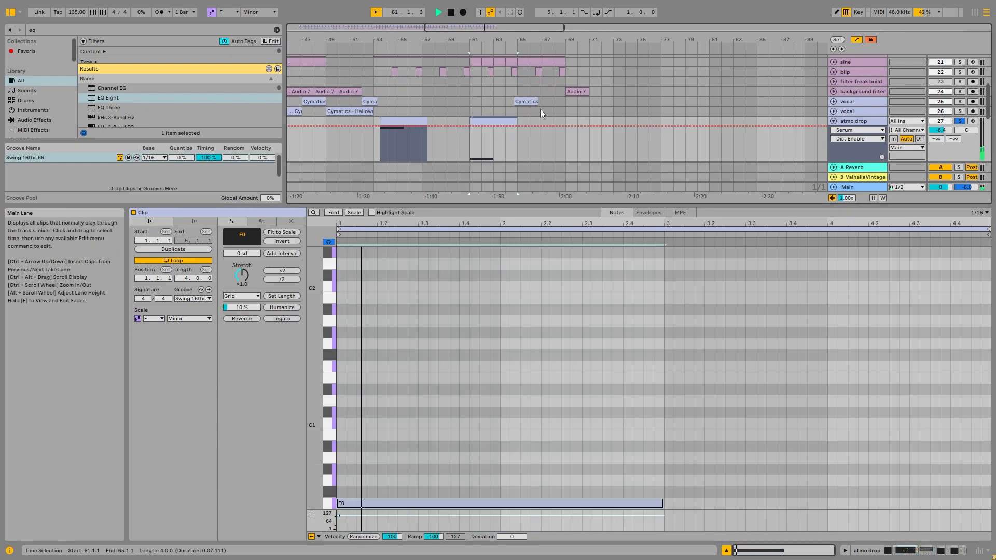
click(865, 120)
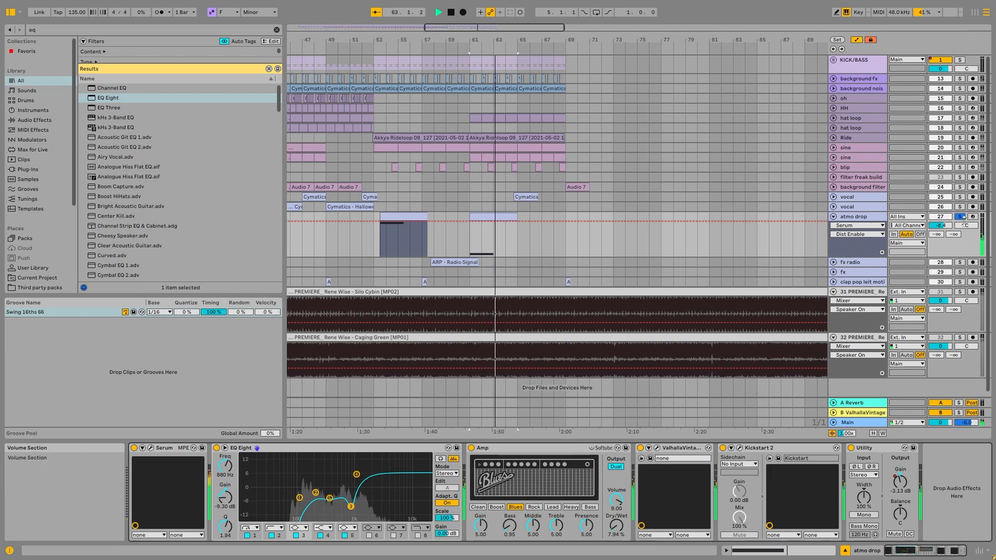
Fold the atmo drop track, unfold the fx radio track with its ARP - Radio Signal clip, and solo it
click(850, 206)
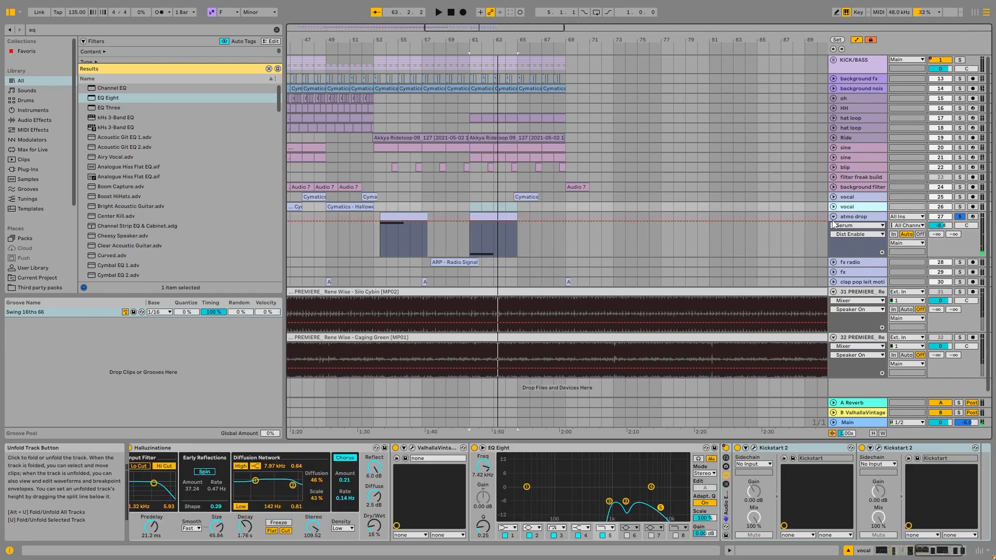
click(833, 217)
click(833, 226)
click(455, 227)
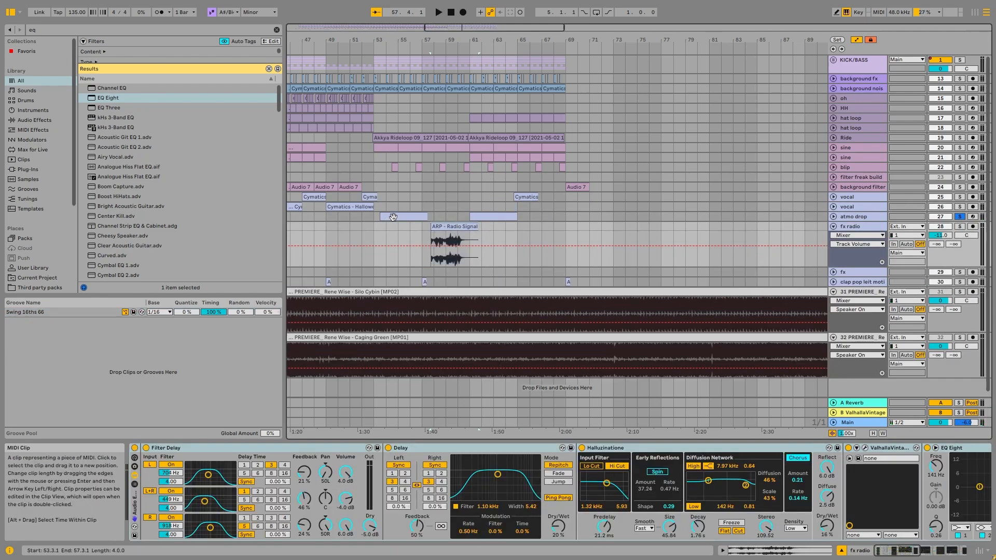
click(393, 216)
click(441, 228)
scroll(436, 220, up, 2)
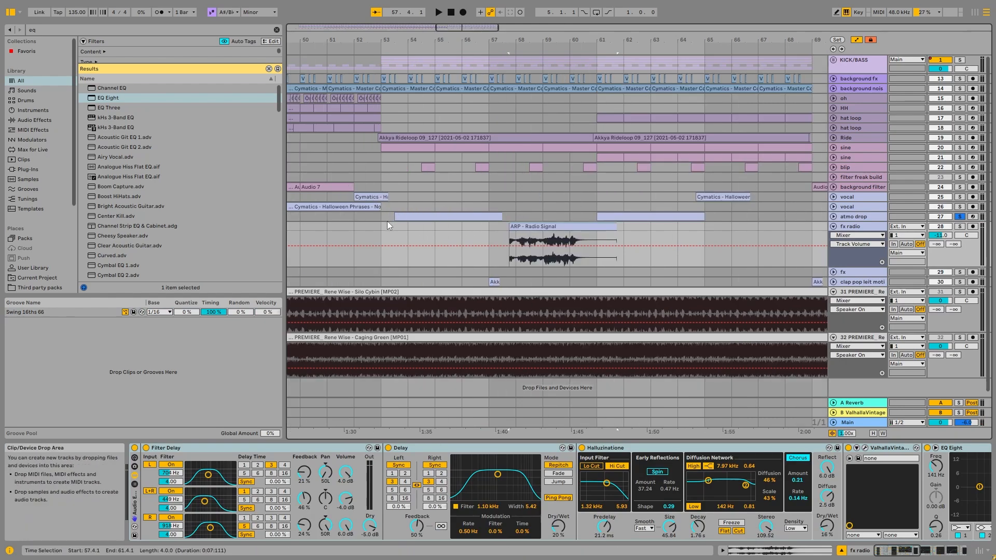
drag(387, 222, 420, 208)
click(437, 213)
click(959, 226)
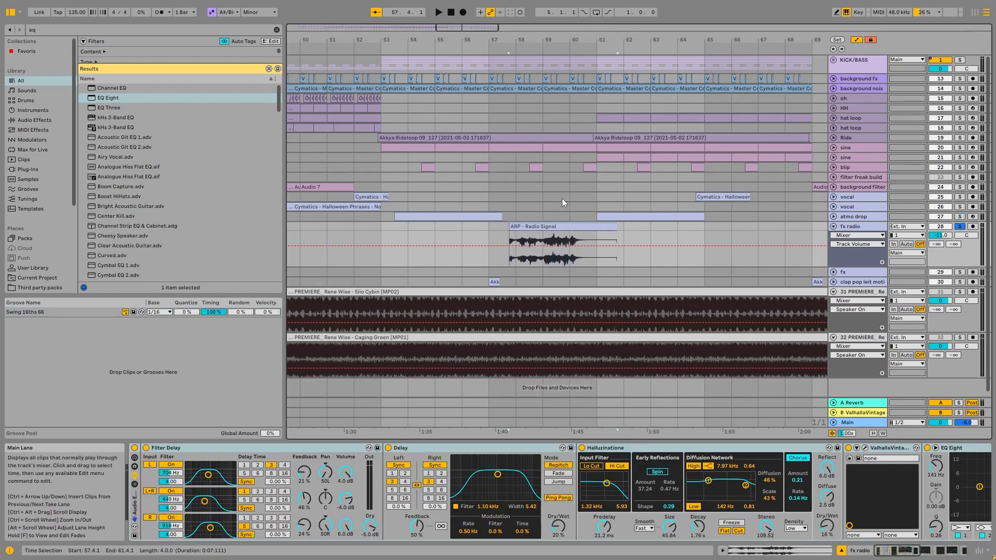
Bypass the fx radio track's Audio Effect Rack, play the ARP - Radio Signal clip dry, and inspect its sample
click(134, 448)
scroll(354, 213, down, 2)
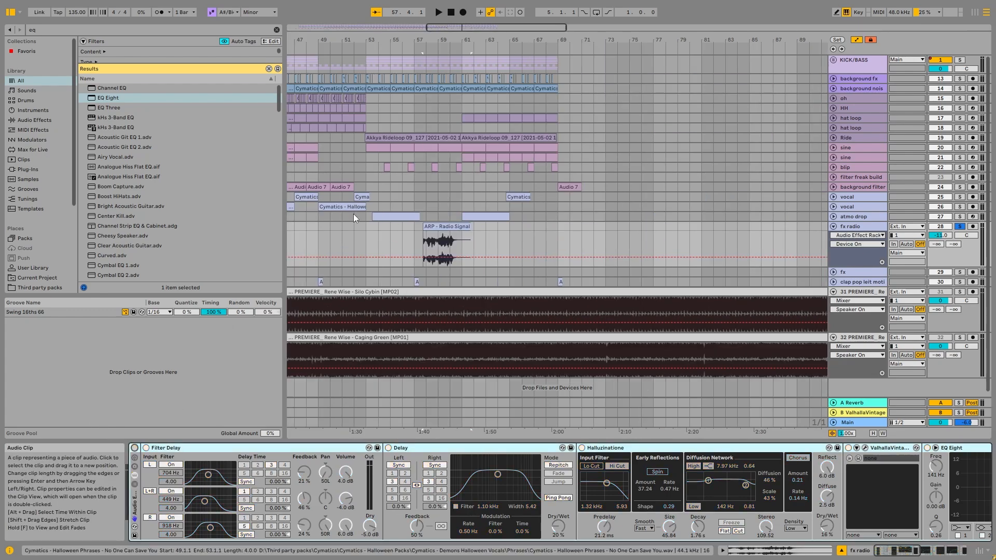
scroll(426, 229, up, 4)
key(space)
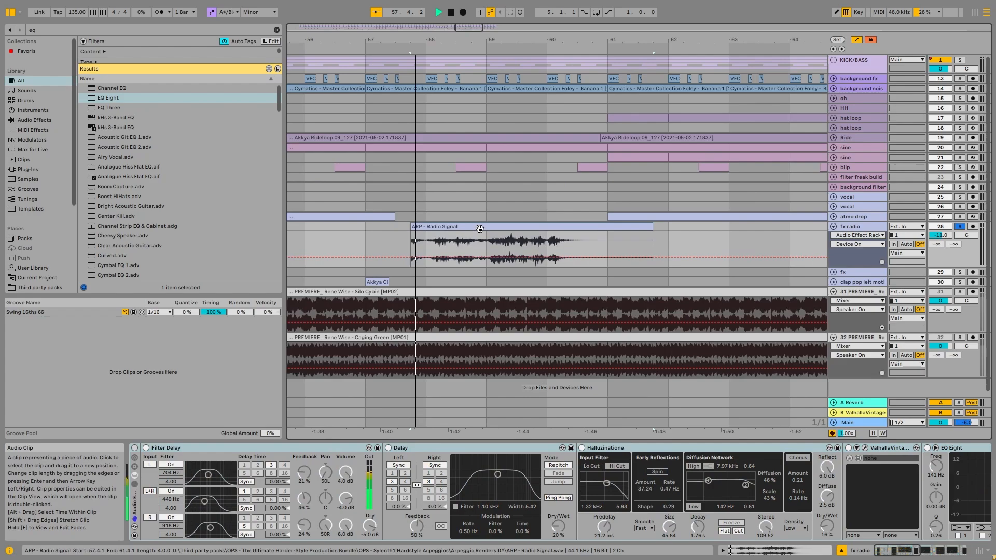
click(482, 219)
double_click(475, 224)
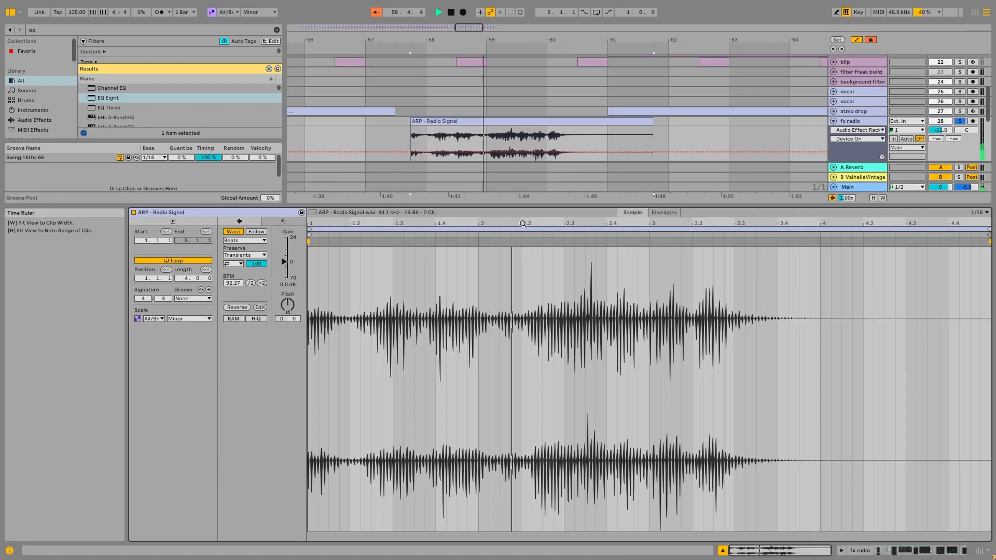
key(space)
double_click(868, 120)
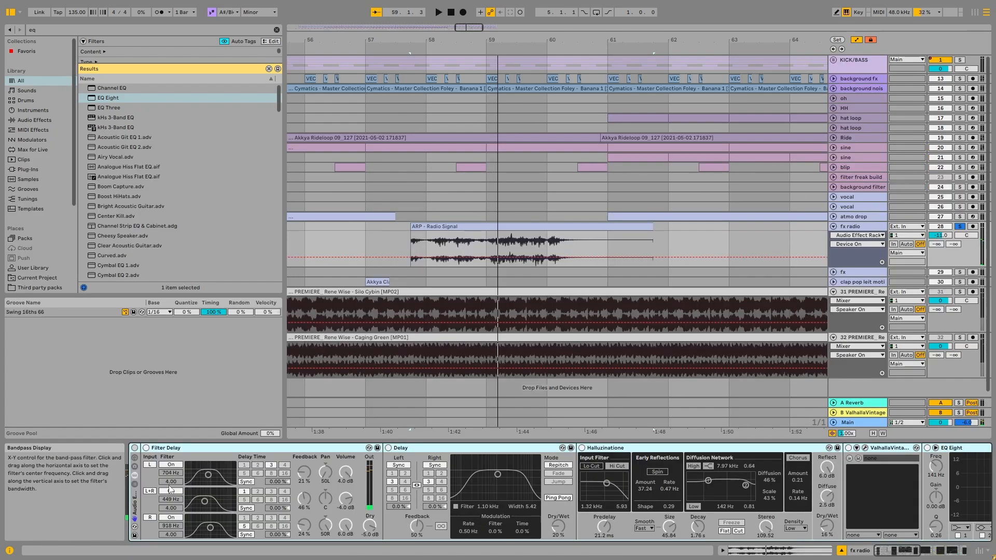
Switch the fx radio track's Audio Effect Rack back on and play the clip with its effects
click(134, 447)
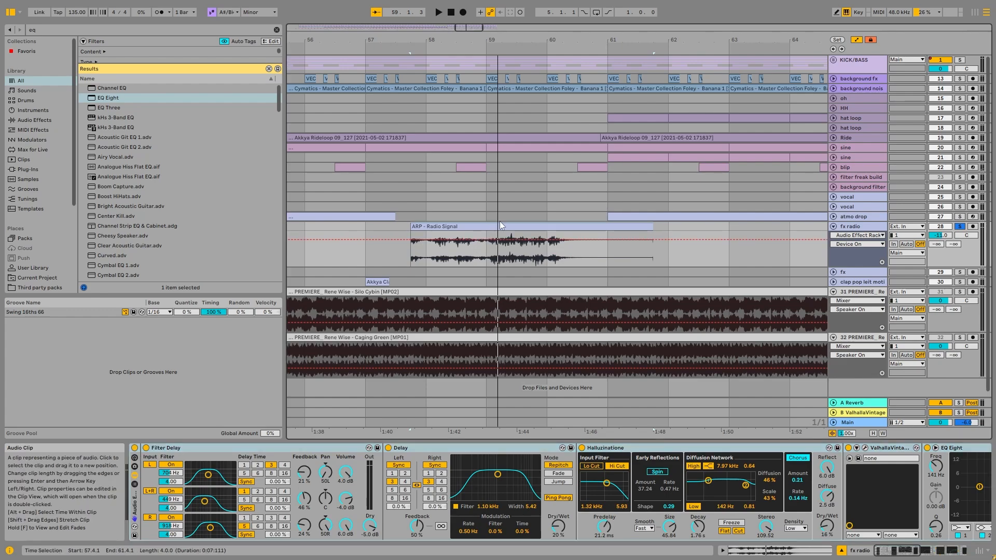
key(space)
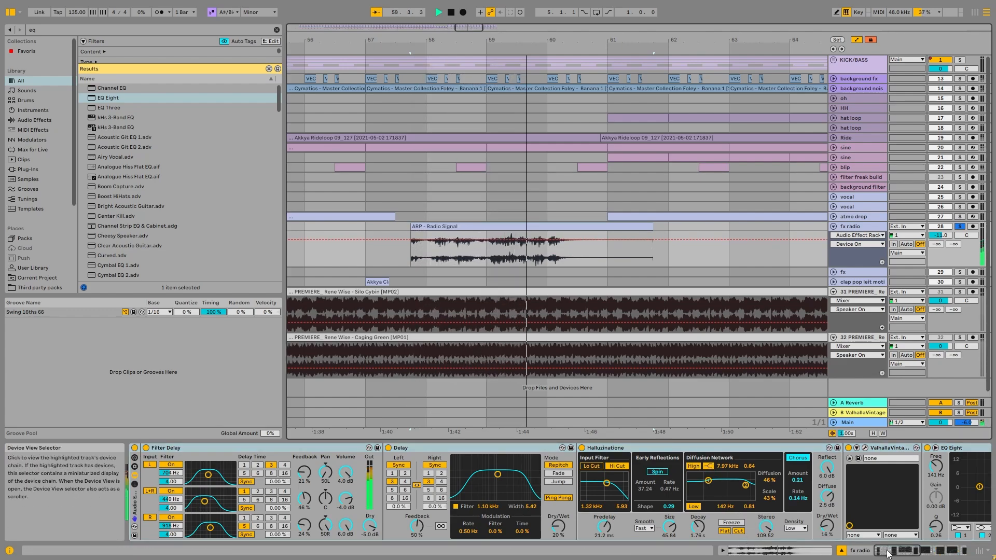
key(space)
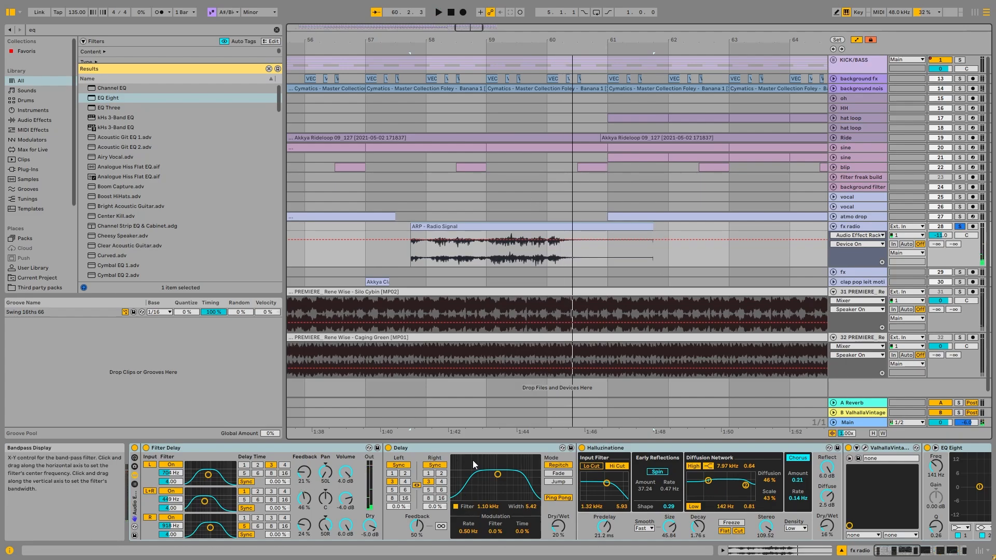
Play the radio clip with Grain Delay bypassed, switch the device back on, and open the track's Kickstart 2 window
drag(880, 555, 920, 554)
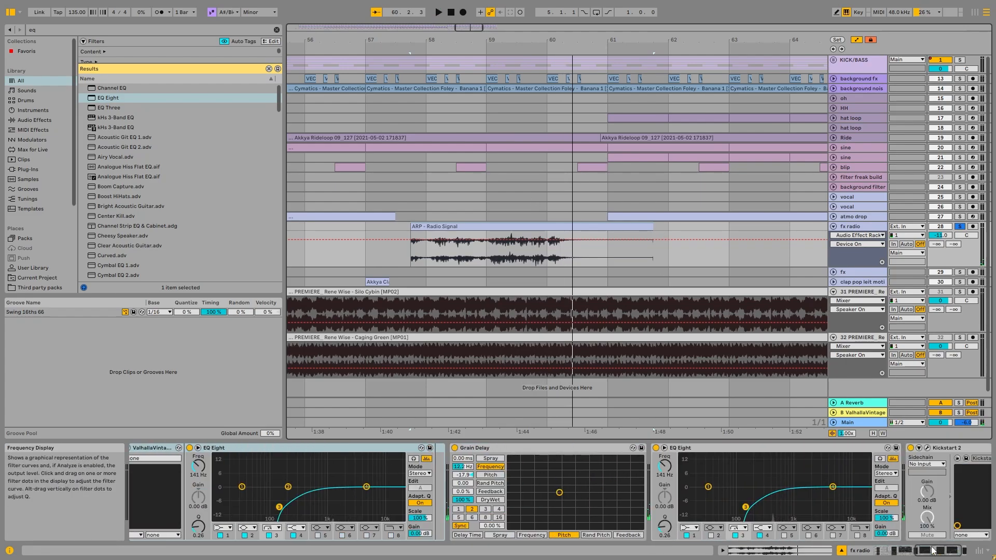
click(454, 448)
key(space)
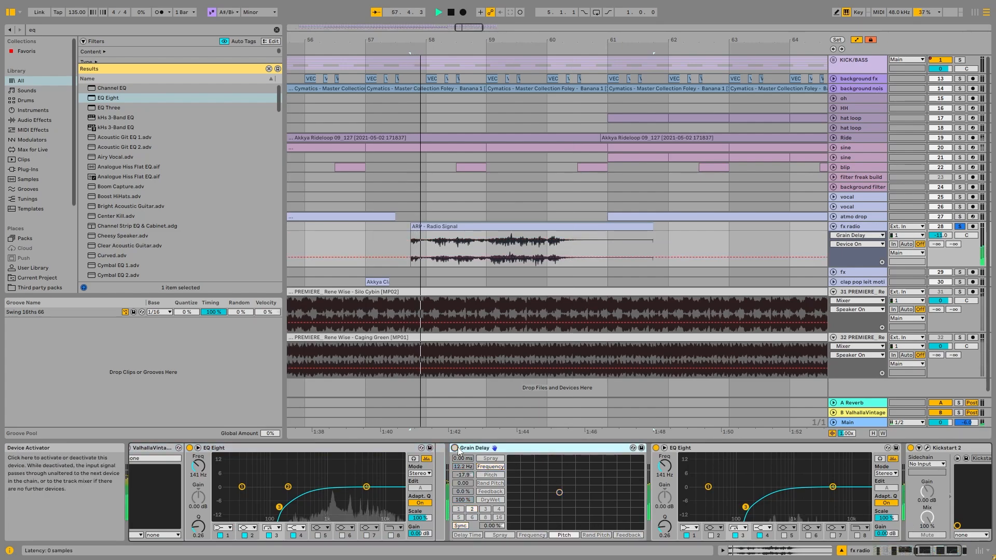
click(454, 447)
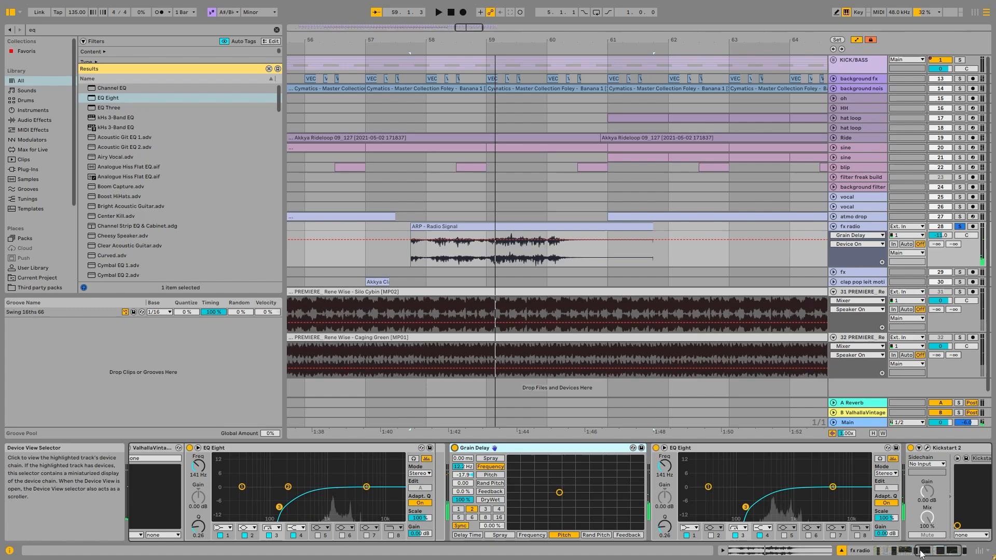
scroll(920, 508, right, 3)
click(833, 448)
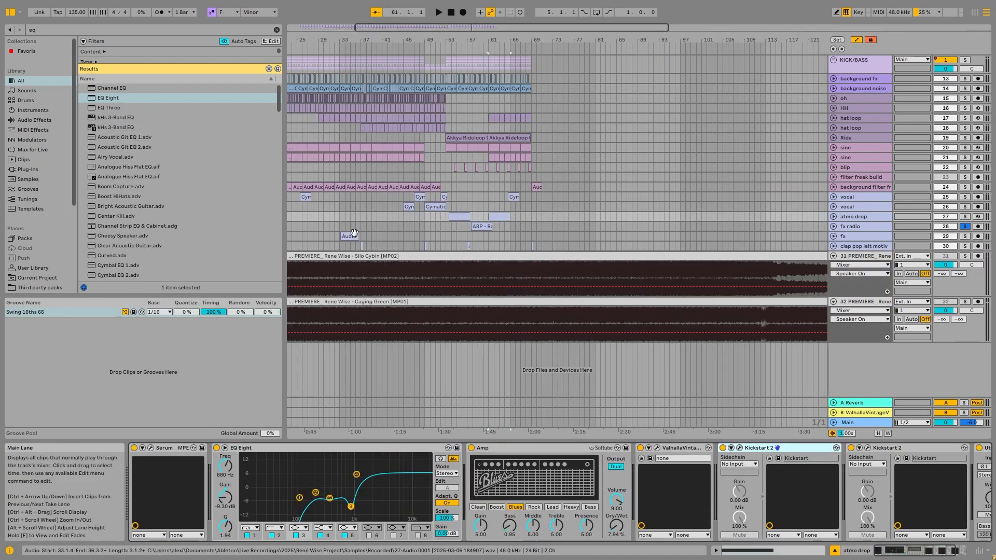
Unfold and solo the fx track, play its audio clip at bar 33, and look over its earlier clips
click(840, 236)
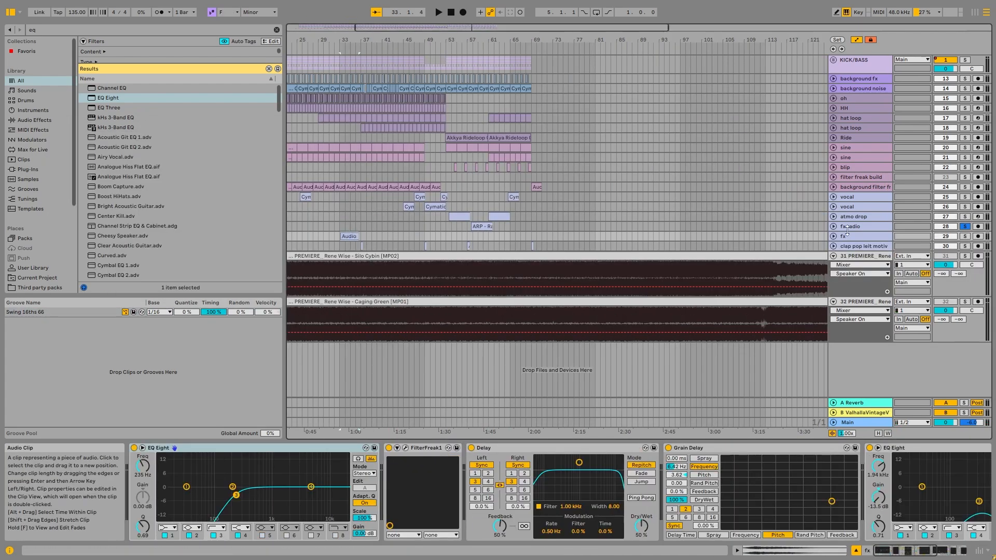
click(833, 237)
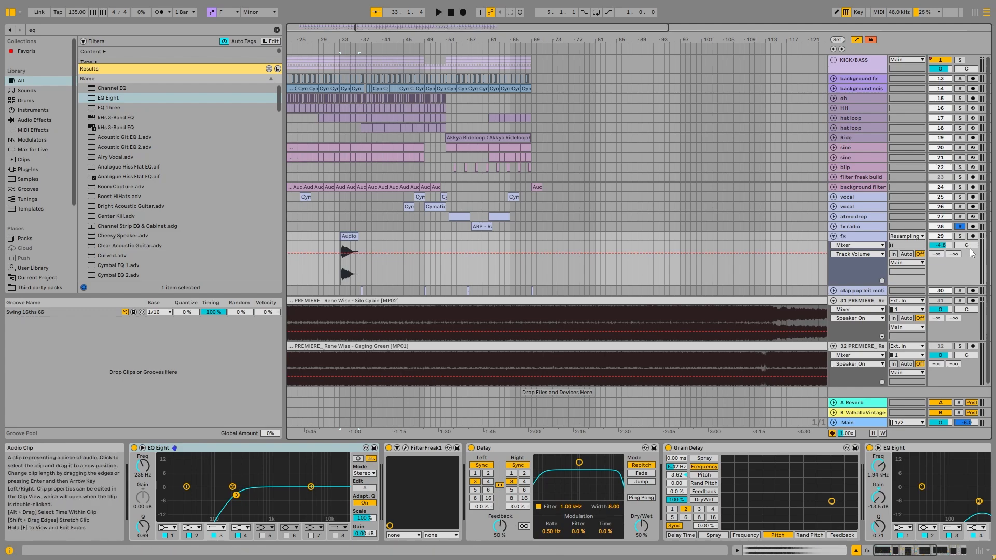
click(959, 236)
key(space)
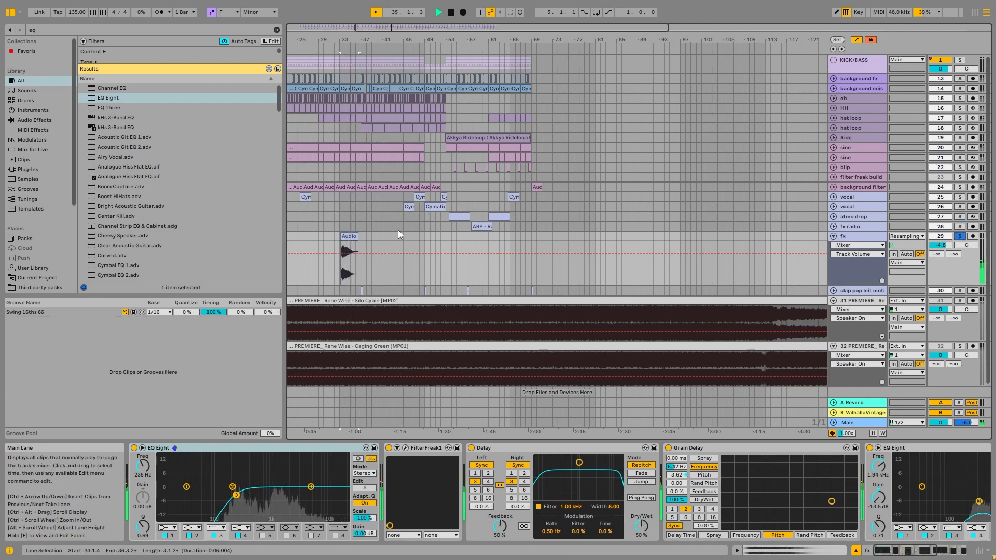
ctrl+scroll(345, 202, down, 3)
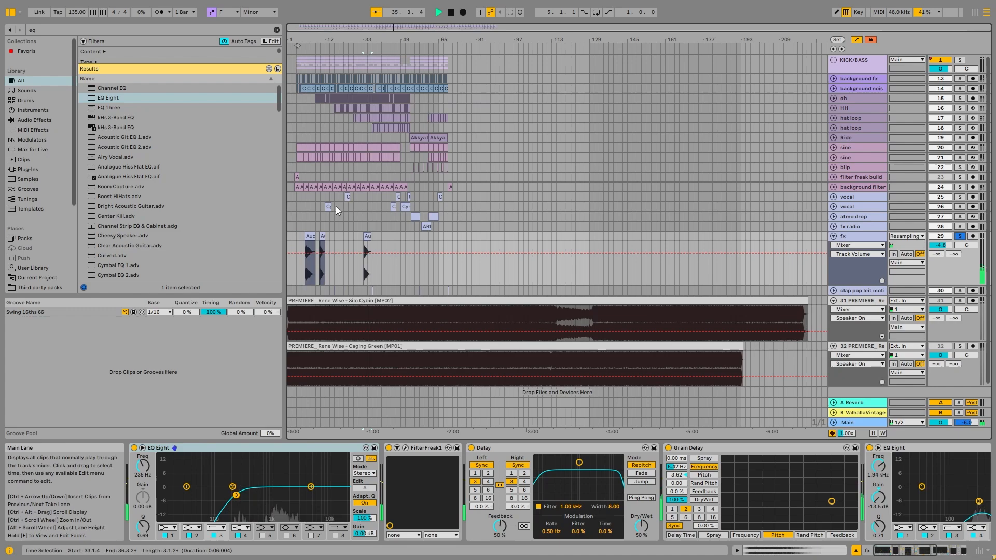
click(311, 235)
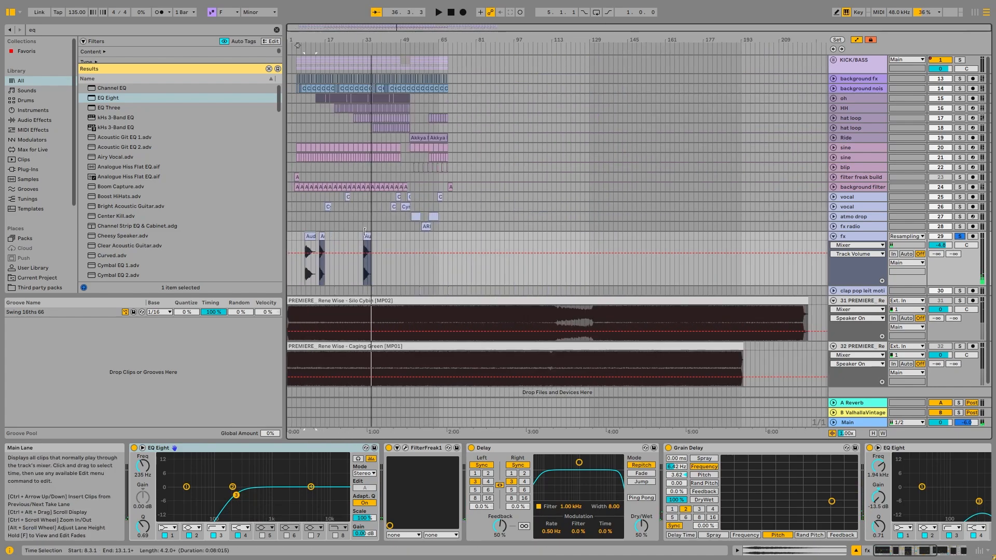
ctrl+scroll(372, 225, up, 5)
Unfold the atmo drop track and play its first clip in solo as the source of the fx sound
click(596, 217)
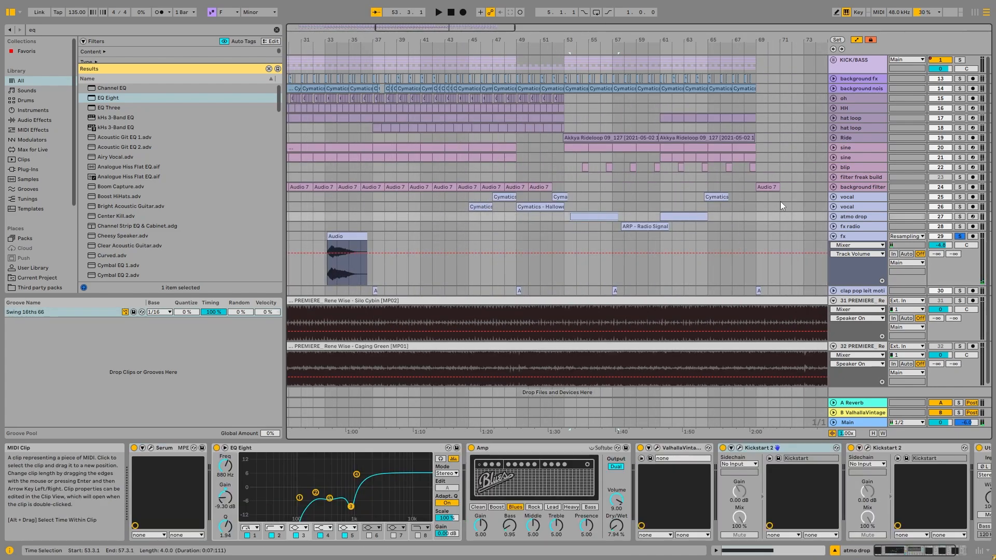
click(833, 216)
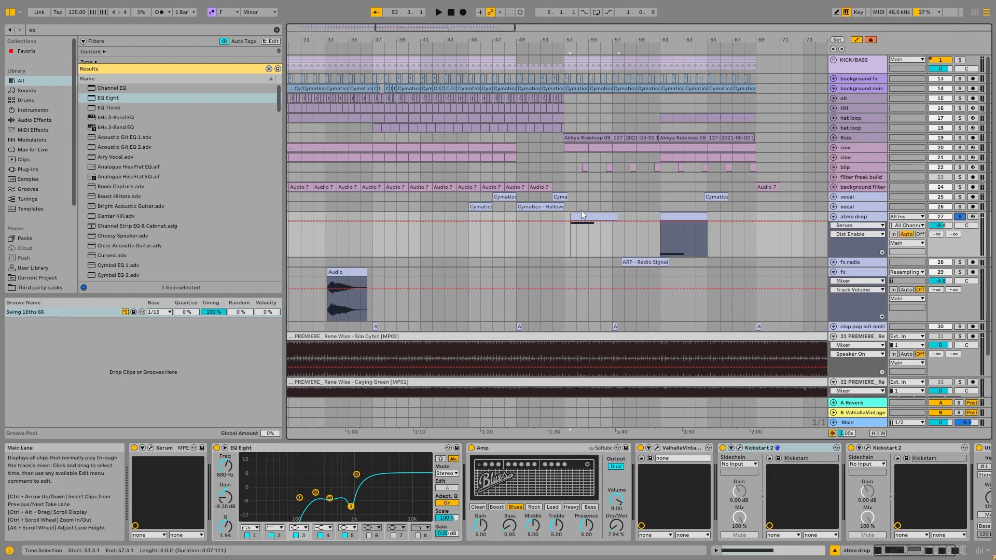
key(space)
key(space)
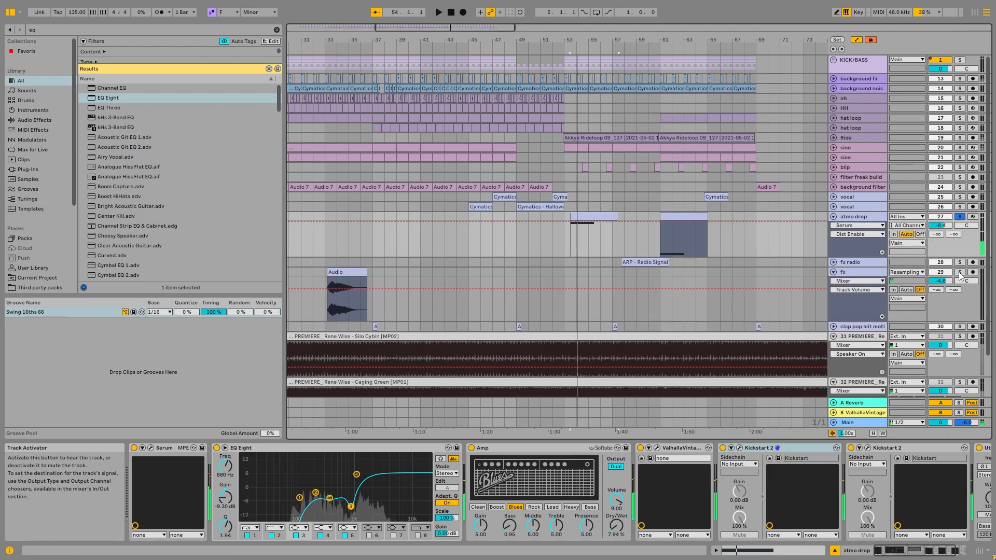
Solo the fx track, compare the sample and pitch settings of its three audio clips, and return to its devices
click(959, 272)
scroll(381, 288, down, 5)
scroll(306, 284, up, 5)
click(311, 278)
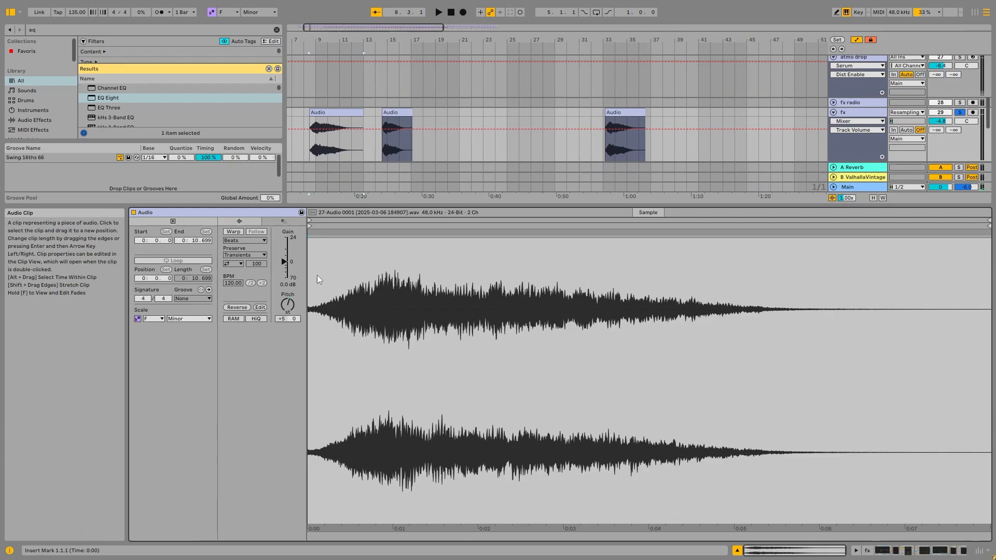
click(401, 111)
click(624, 112)
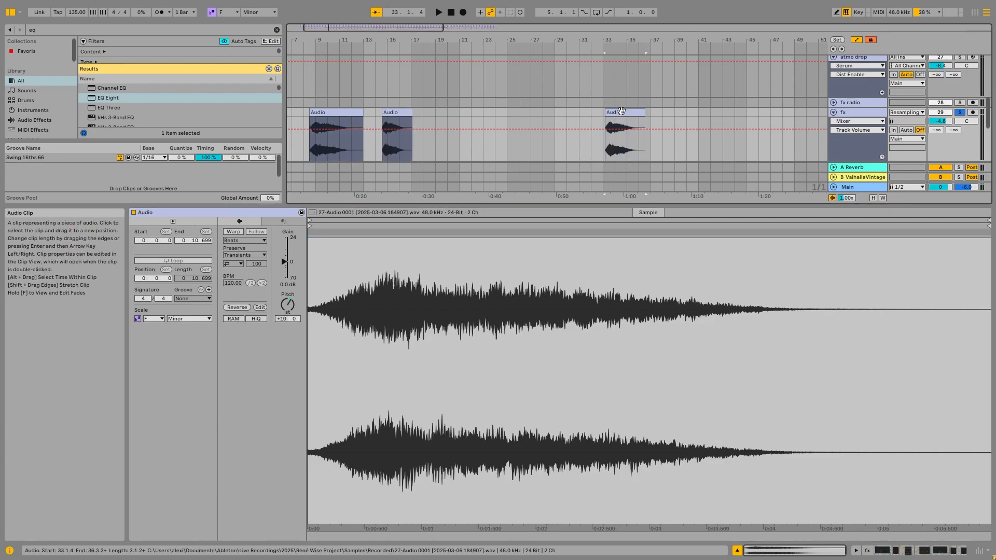
double_click(858, 112)
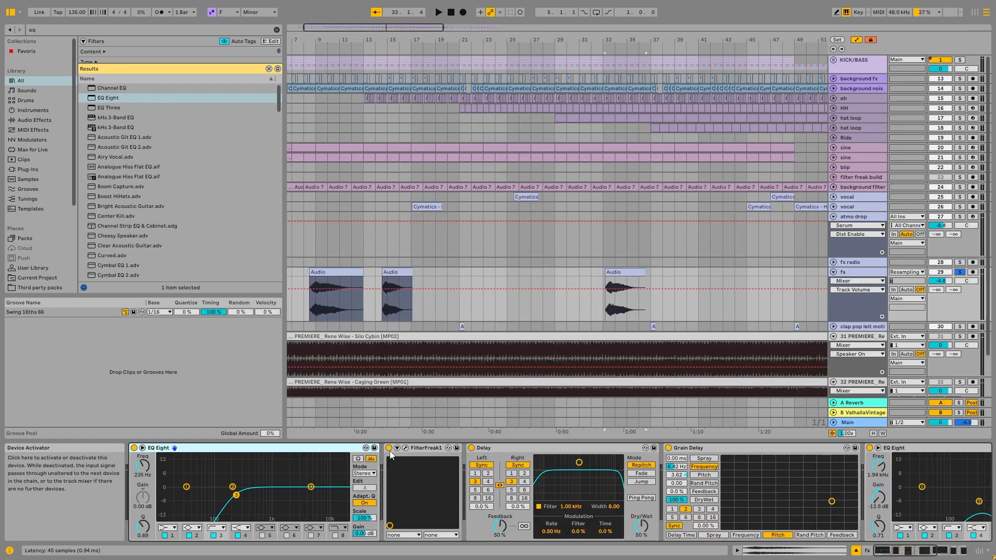
Play the first fx clip with FilterFreak1 bypassed, switch the device back on, and view its plug-in window
click(389, 448)
click(352, 273)
key(space)
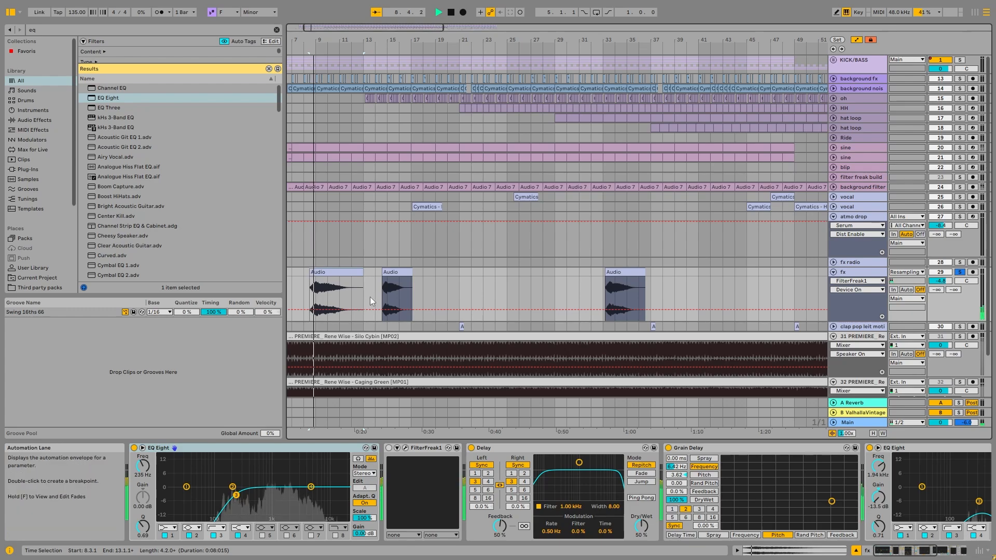
click(388, 448)
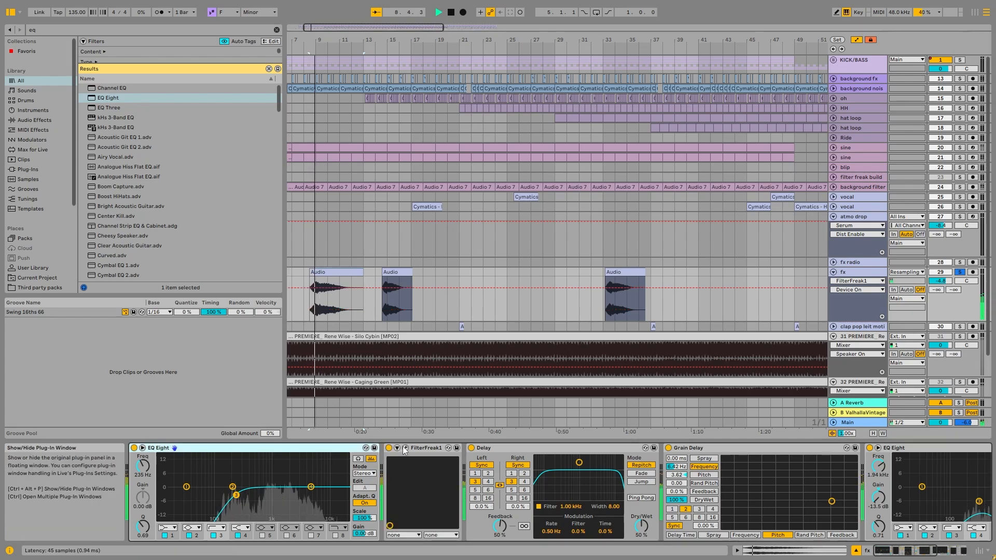
click(405, 448)
drag(427, 85, 548, 92)
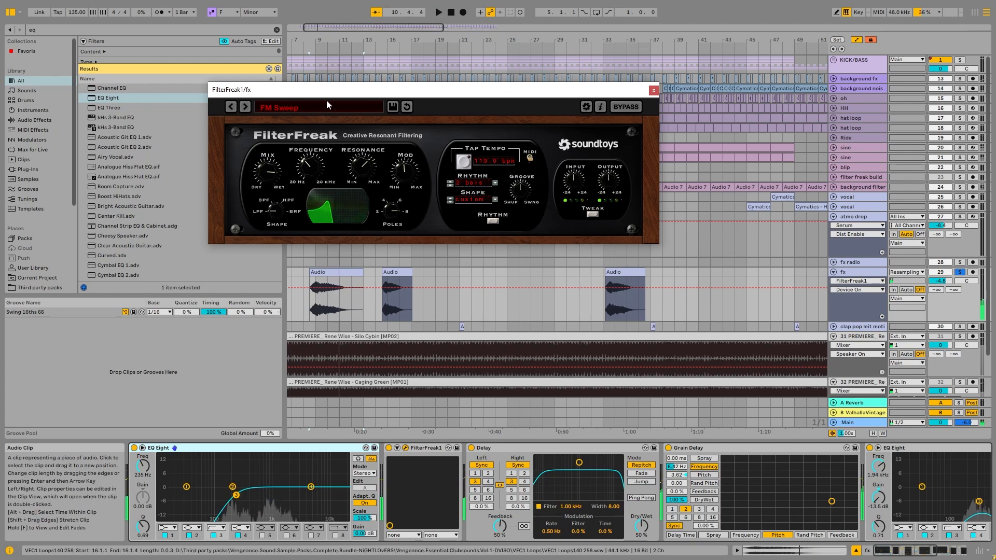
click(654, 90)
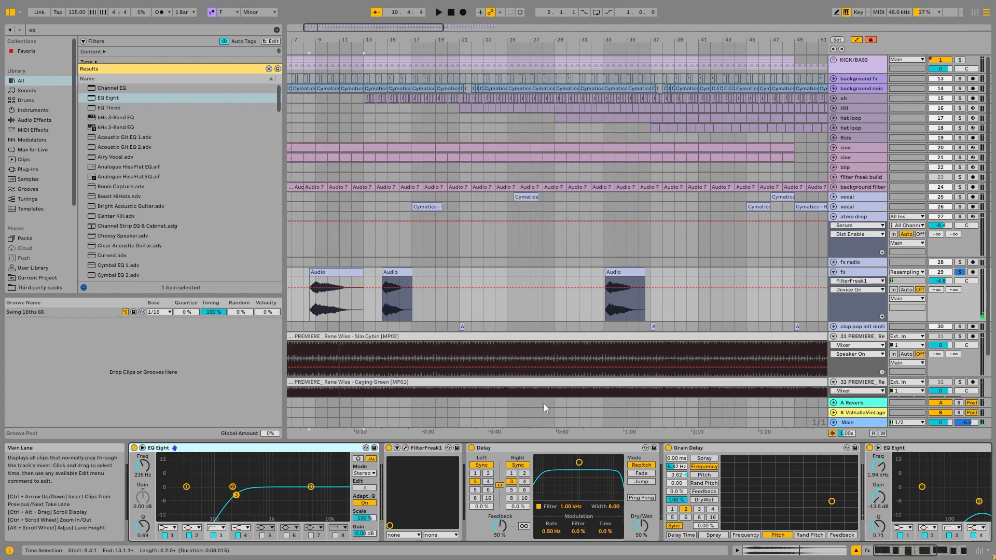
Play the same fx clip with Grain Delay bypassed, switch it back on, and return to the start of the device chain
scroll(145, 454, right, 5)
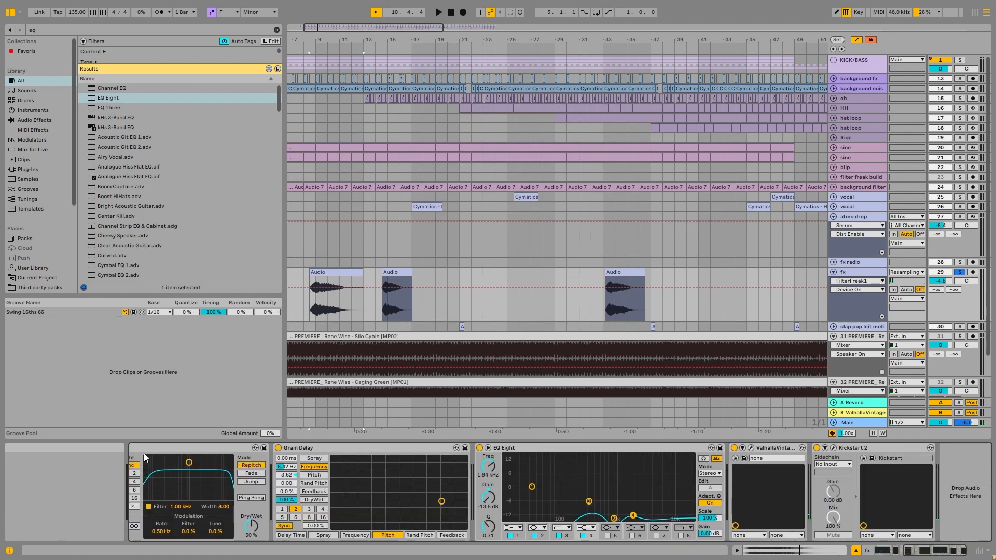
scroll(144, 454, left, 2)
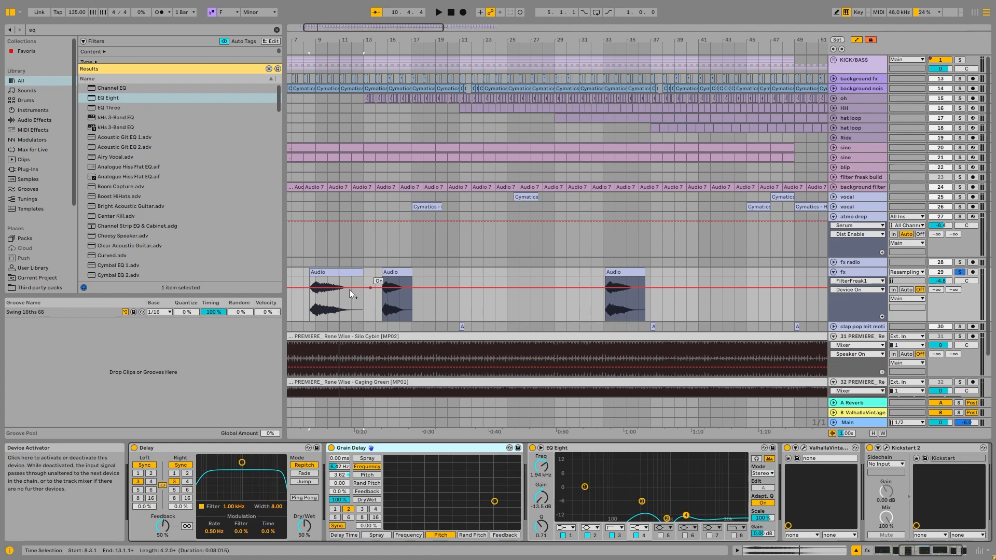
key(space)
click(331, 448)
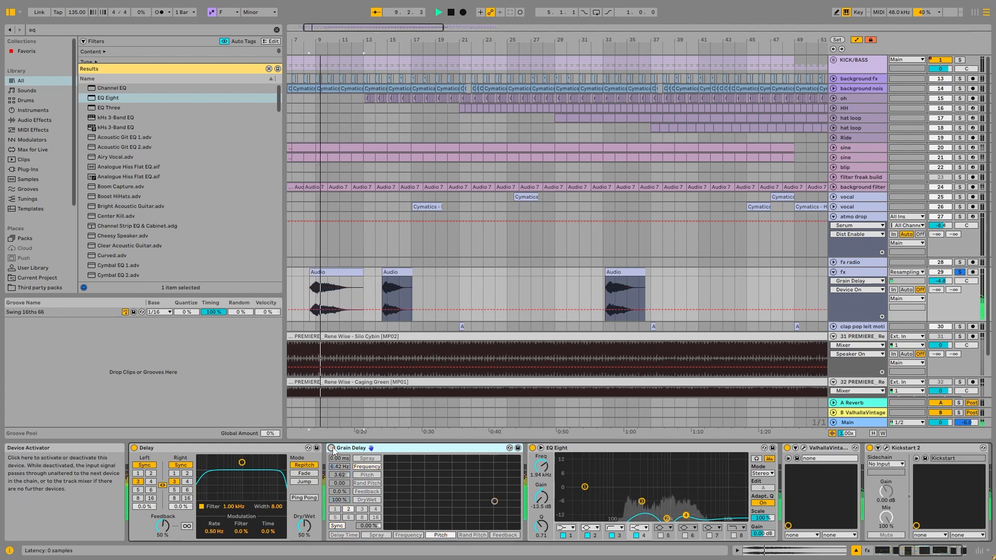
click(331, 448)
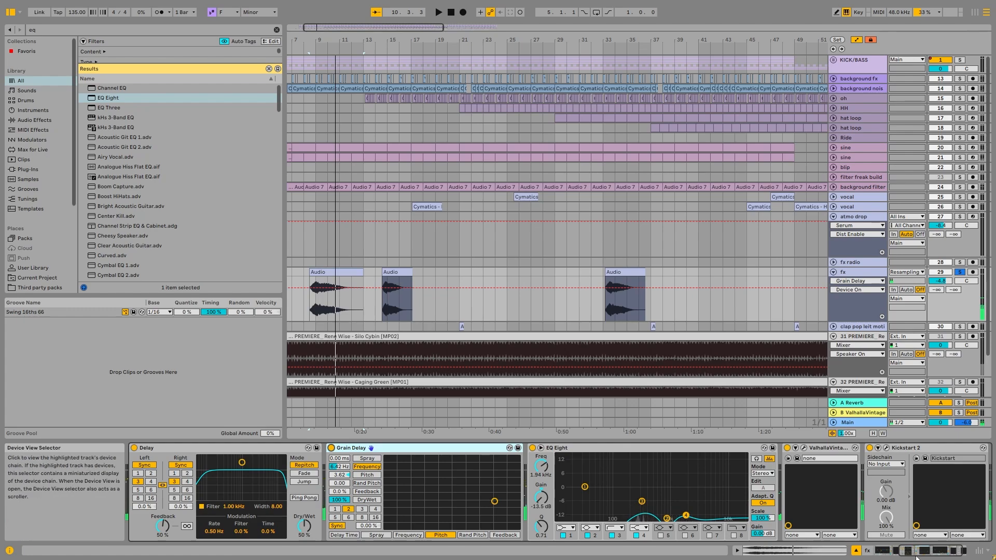
click(871, 552)
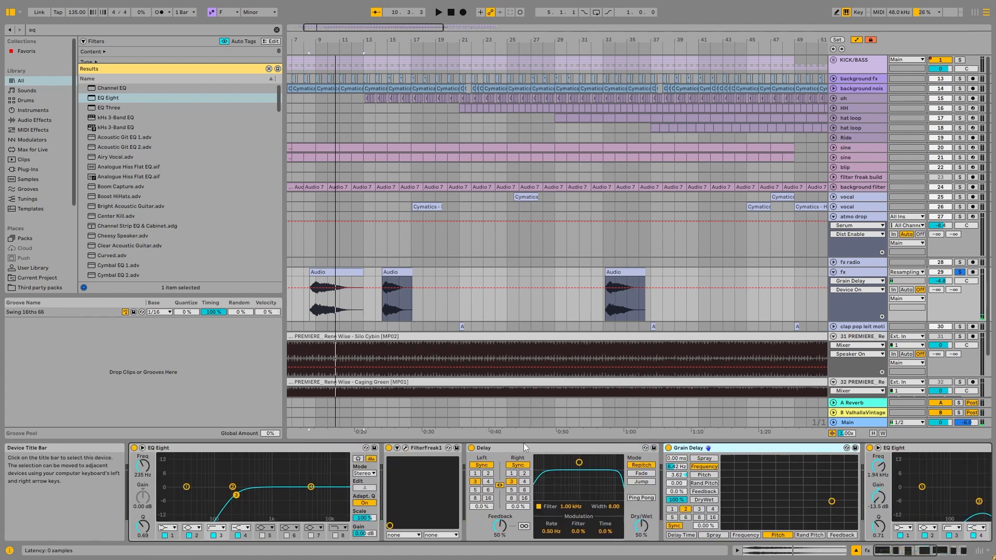
Fold the fx and atmo drop tracks, and solo the clap polyrythm track
click(833, 271)
click(833, 217)
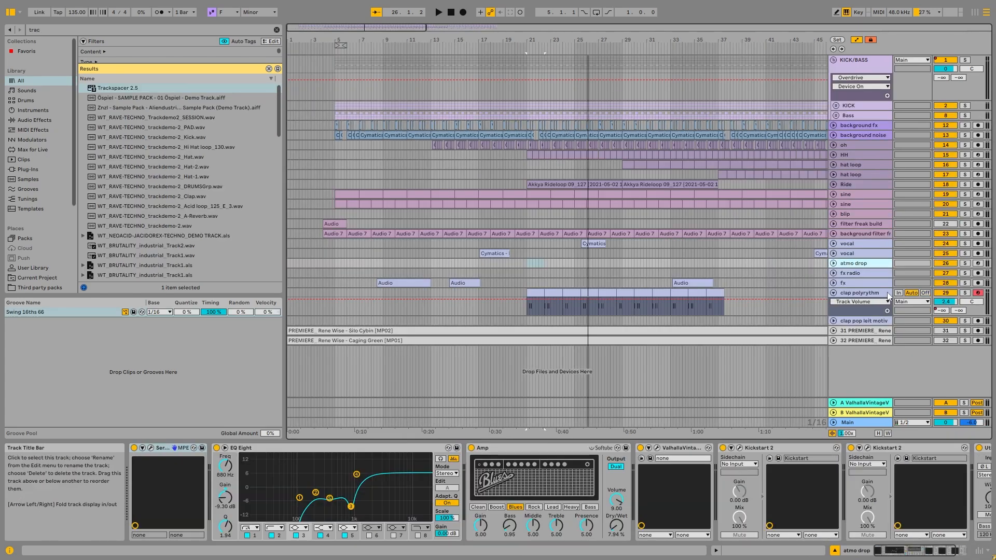
click(888, 297)
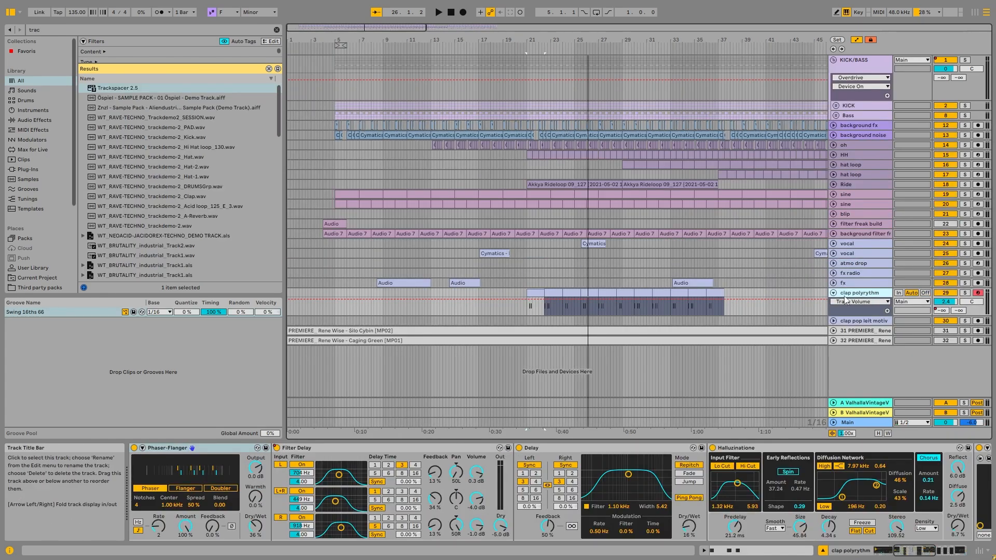
click(834, 294)
click(834, 294)
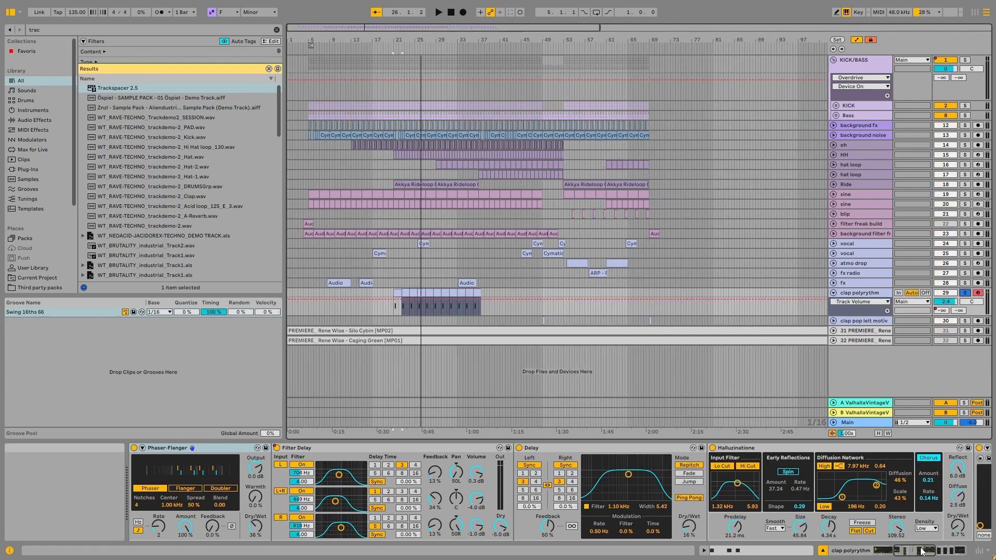
Bypass the clap polyrythm track's Audio Effect Rack, switch it back on, and play the claps from bar 21
scroll(218, 474, left, 5)
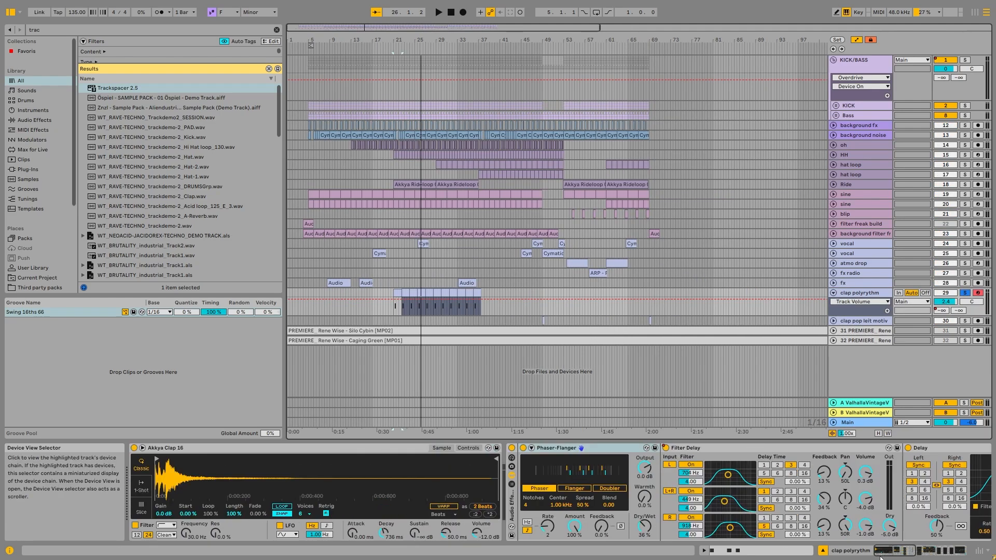
click(512, 448)
drag(894, 551, 861, 547)
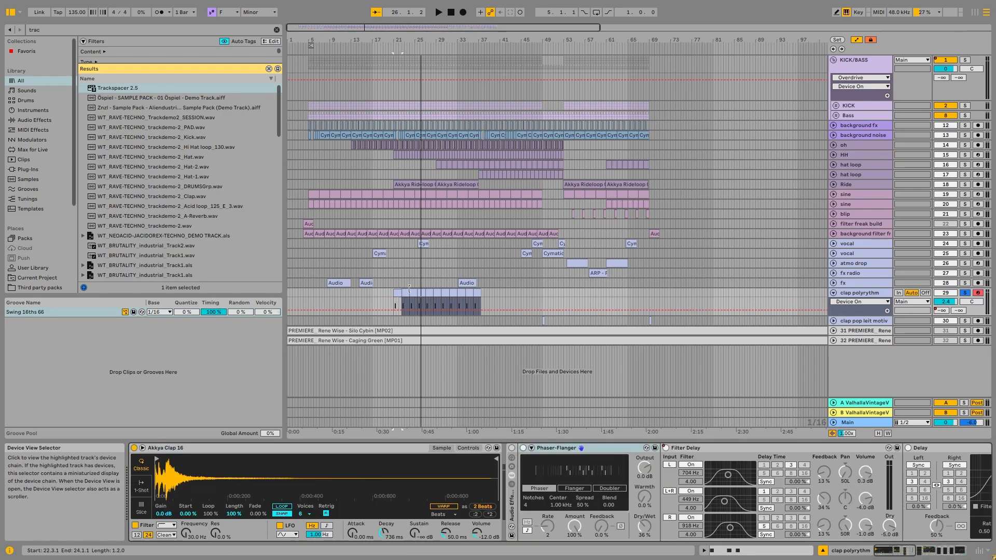
scroll(409, 290, up, 5)
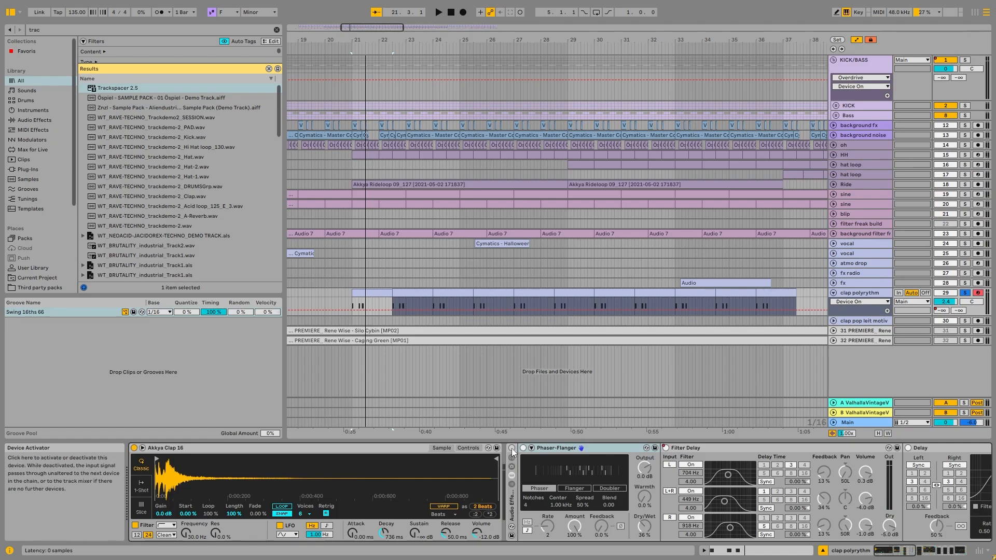
click(511, 448)
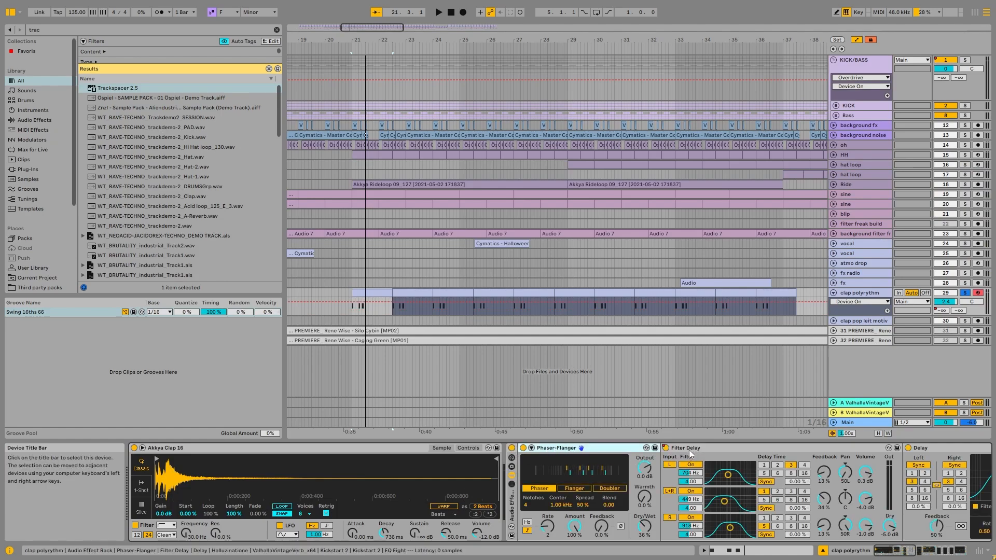
key(space)
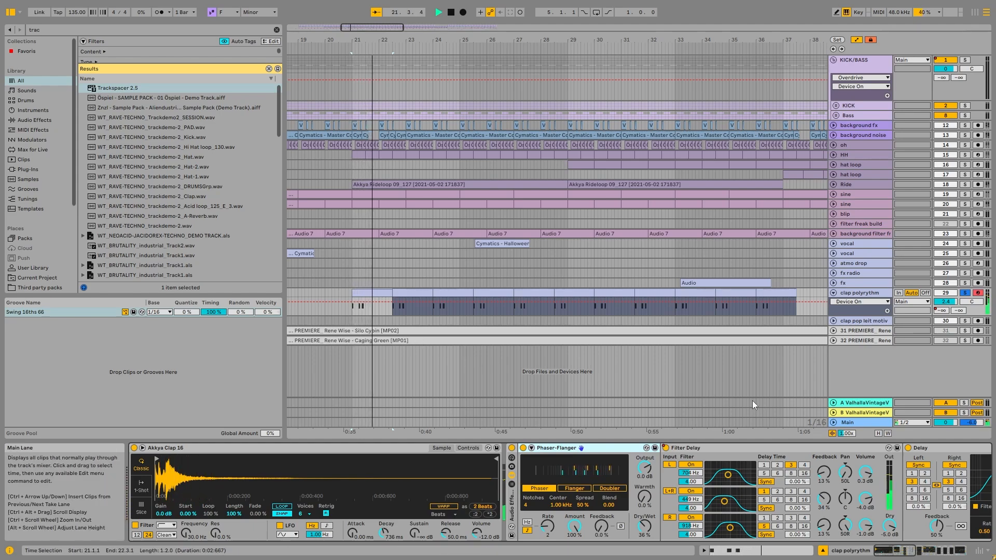
key(space)
Look through the clap polyrythm effects from Delay to the final EQ Eight, including the ValhallaVintageVerb window
drag(876, 550, 914, 549)
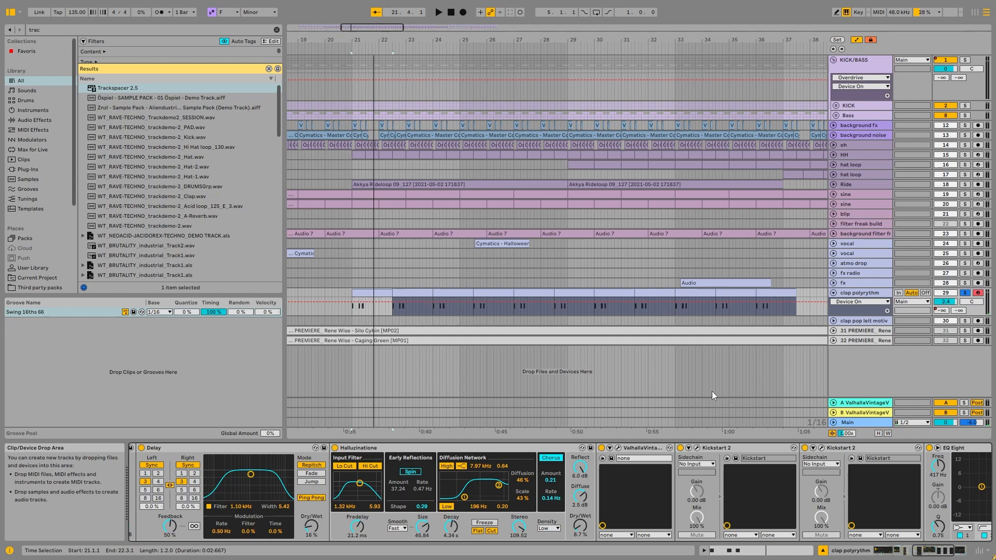
click(618, 448)
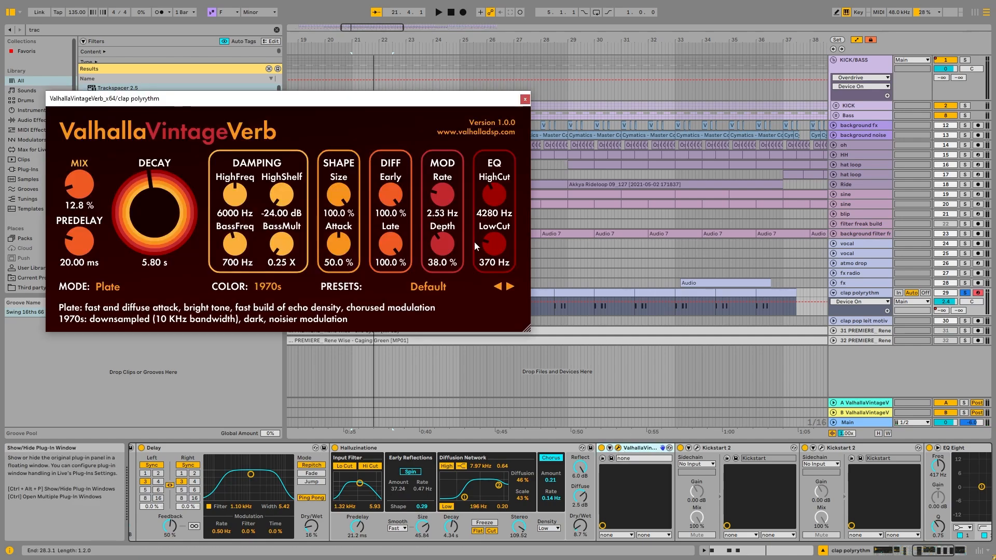
click(526, 98)
click(938, 556)
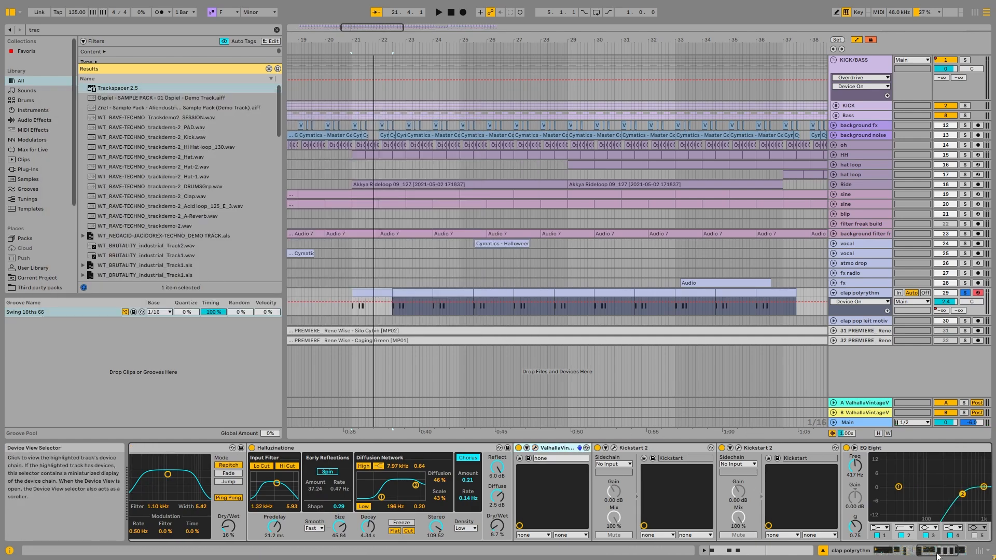
scroll(953, 521, right, 3)
Select the clap polyrythm clips from bar 21 to 37 and look over where they sit in the arrangement
scroll(586, 349, down, 5)
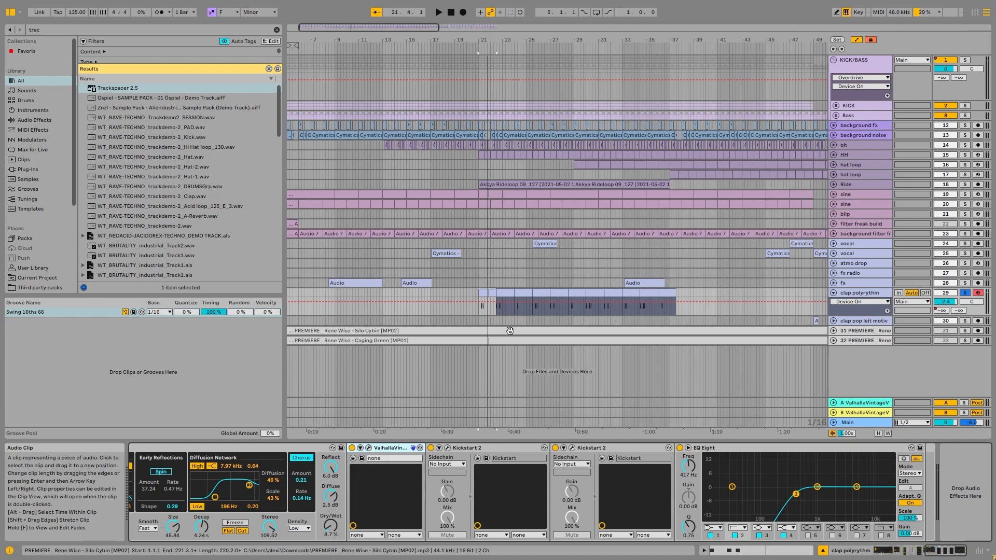
shift+click(666, 291)
scroll(669, 291, down, 5)
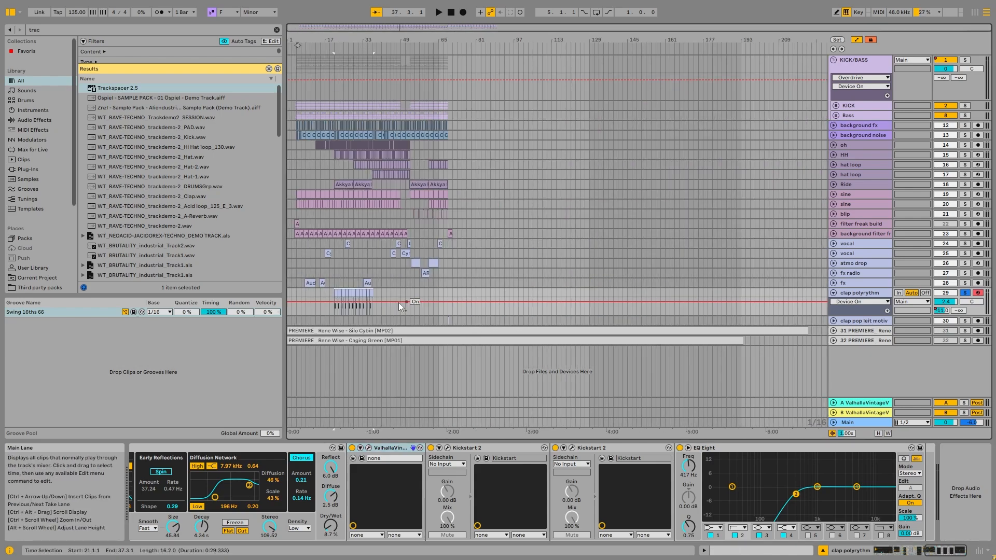
scroll(404, 321, up, 3)
scroll(414, 326, up, 6)
Play the clap pop leit motiv clip at bar 49 with the clap polyrythm solo off, and fold both clap tracks
click(959, 321)
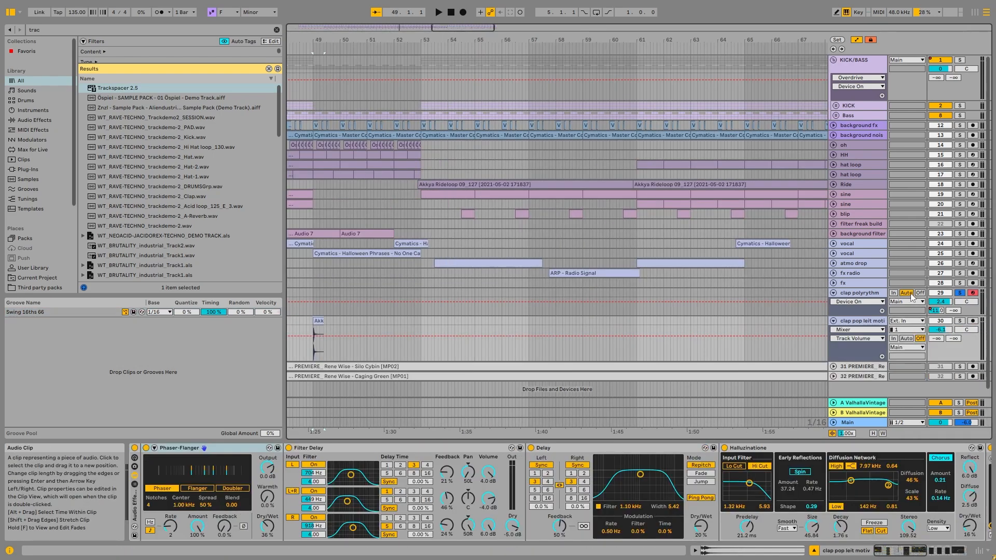
click(959, 321)
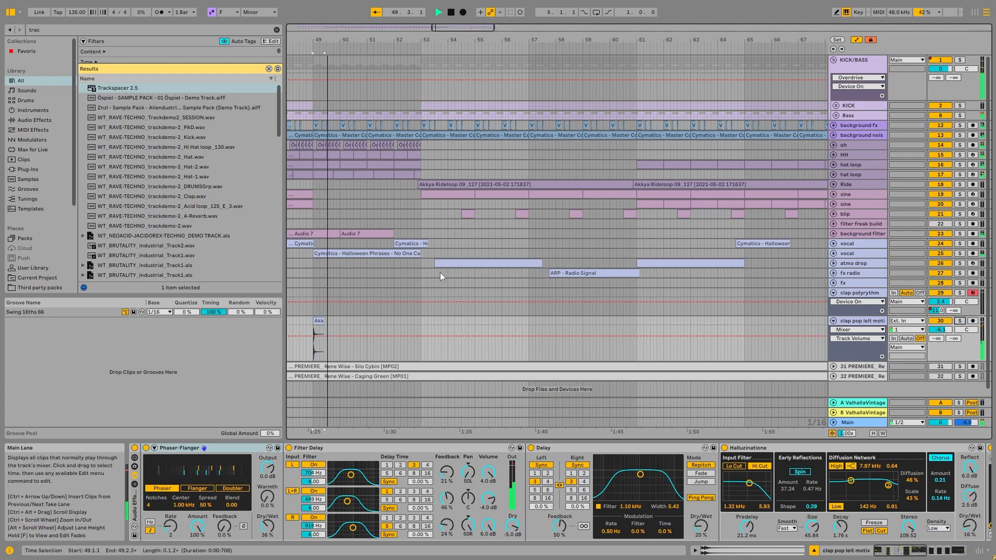
key(space)
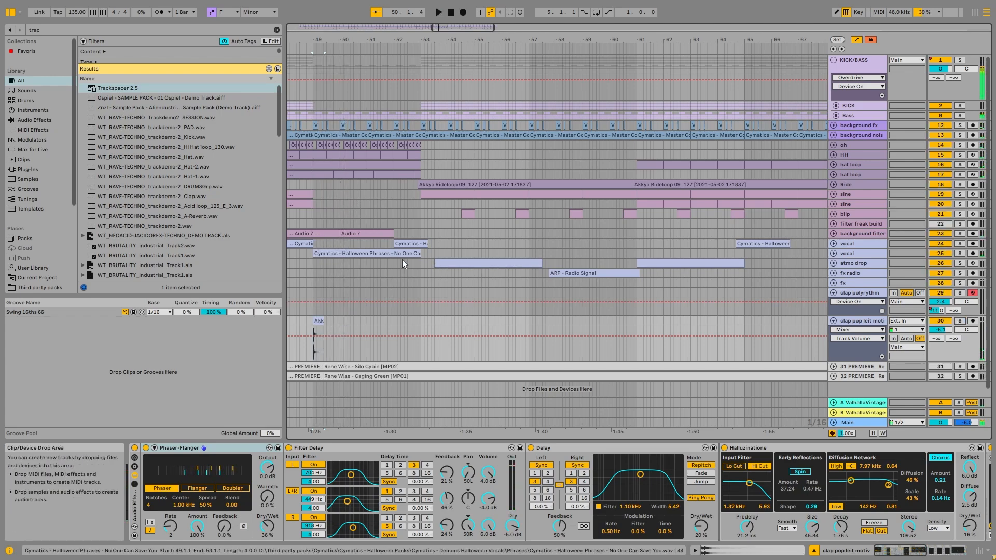
click(832, 292)
click(833, 303)
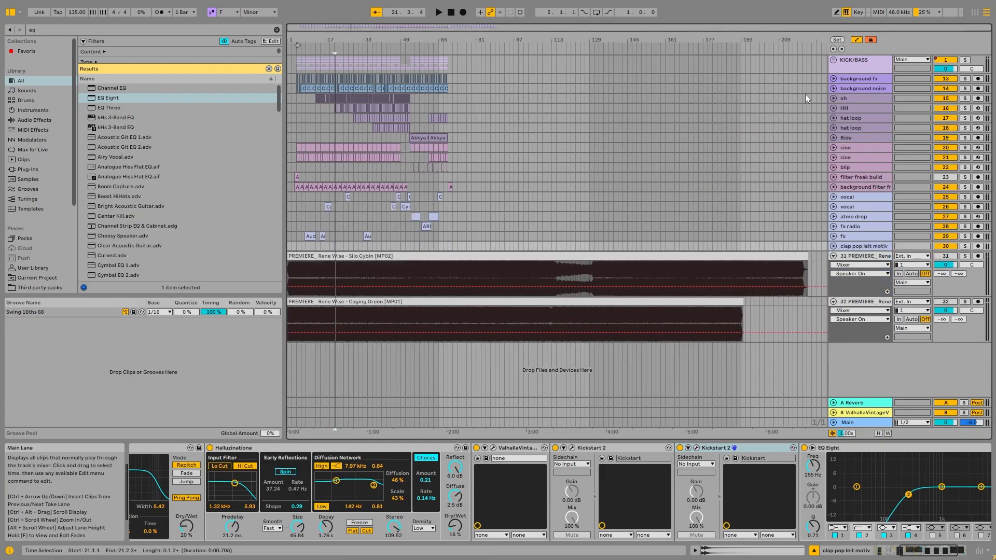
Review the KICK/BASS, vocal and filter freak build tracks, show the whole arrangement, and place the insert marker on the Ride track at bar 44
click(866, 65)
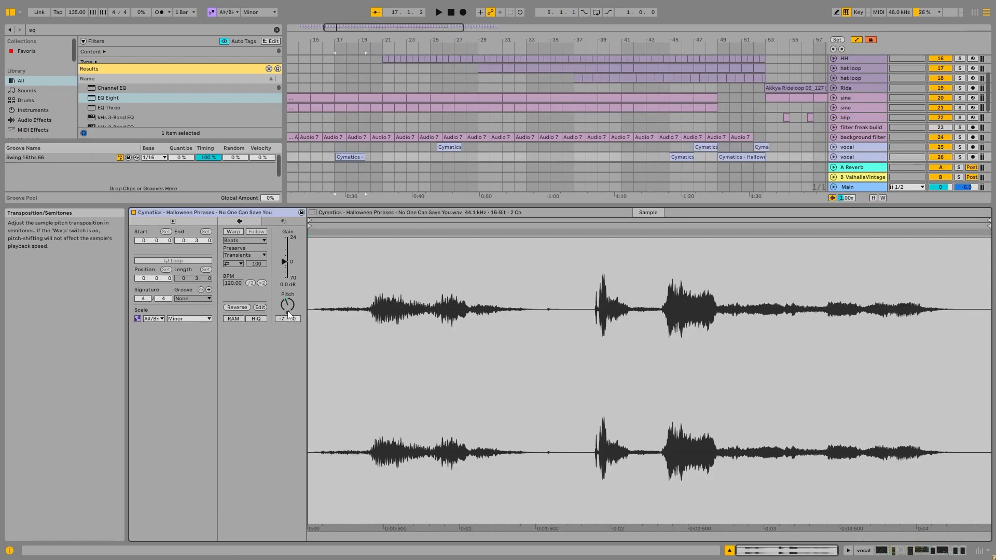
click(858, 147)
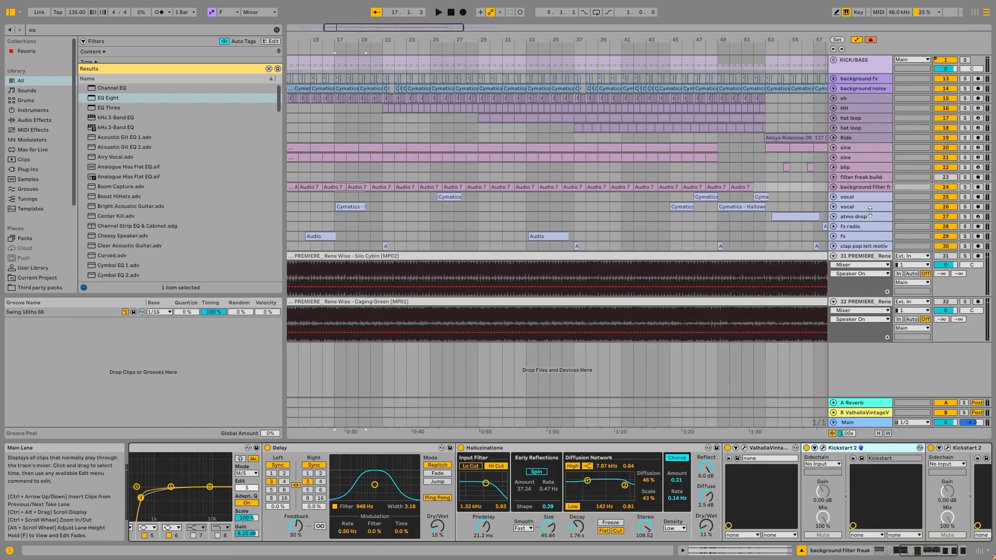
click(860, 177)
key(w)
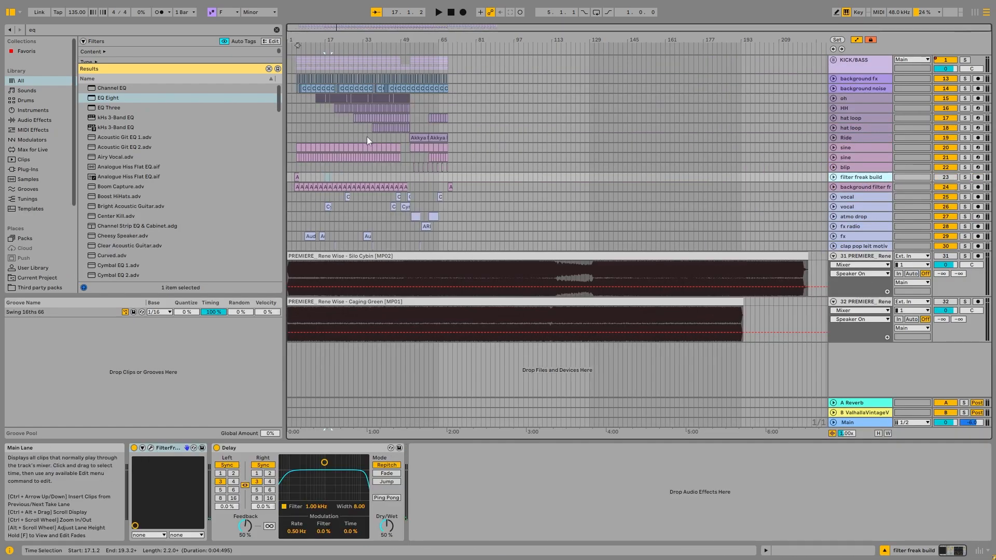
click(387, 136)
click(388, 137)
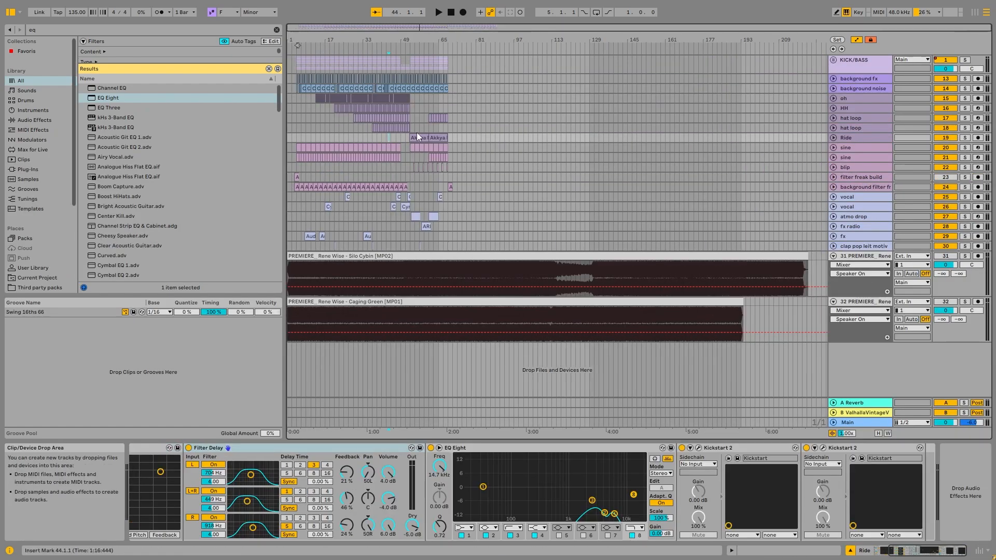